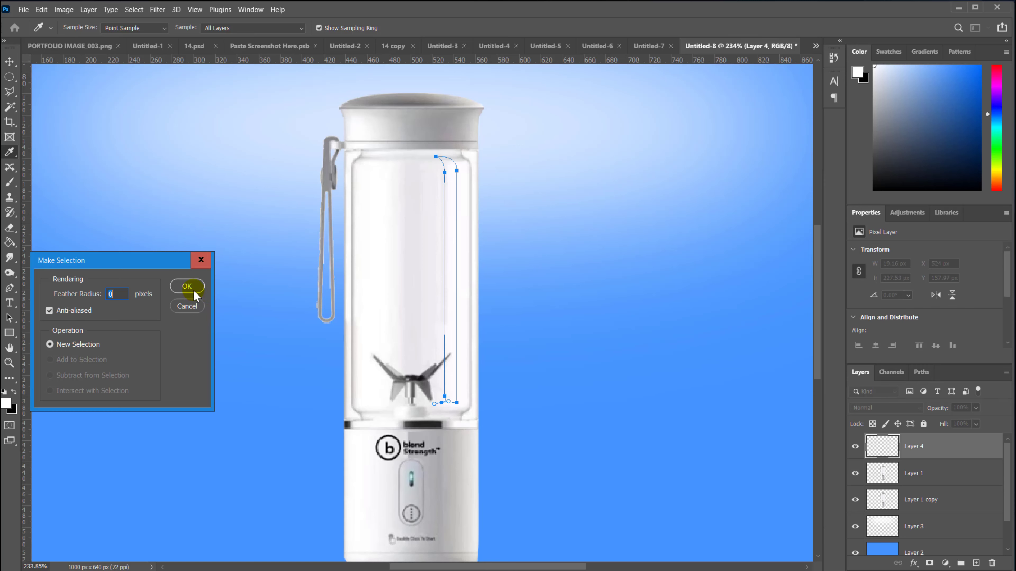
Convert the highlight path to a selection with 0 px feather and fill it with white on Layer 4.
left_click(187, 287)
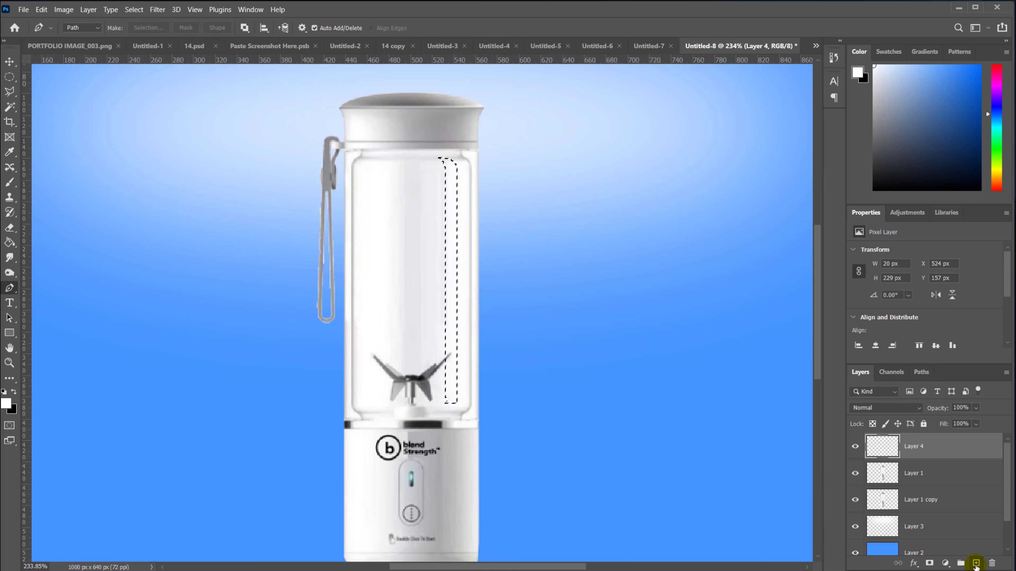
left_click(6, 404)
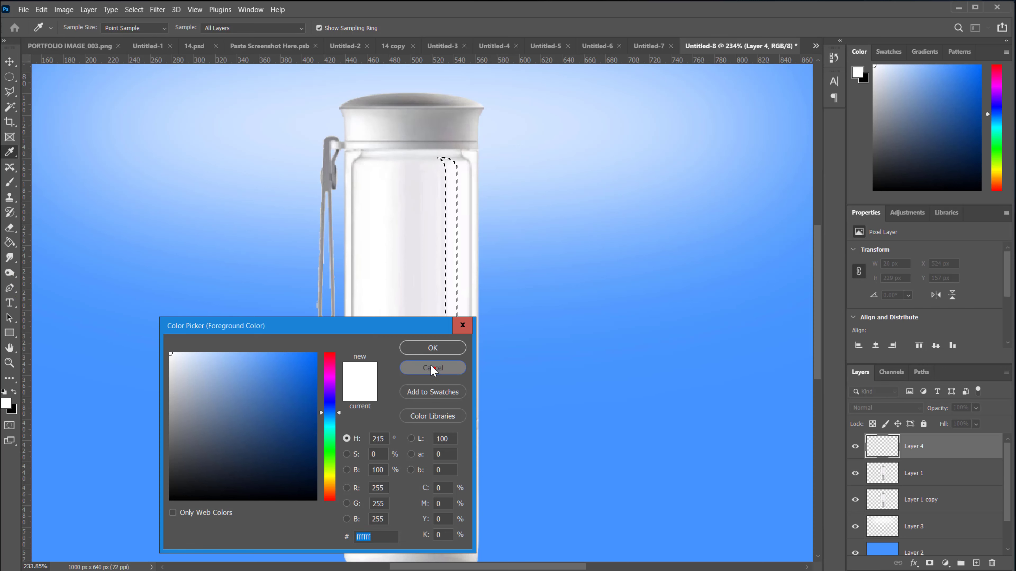
left_click(432, 369)
left_click(9, 242)
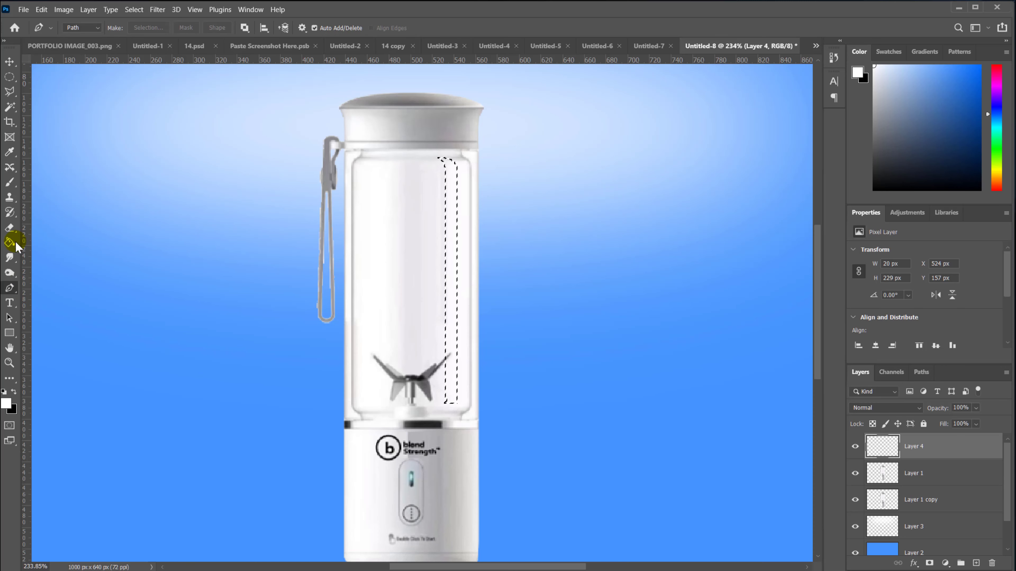
left_click(449, 288)
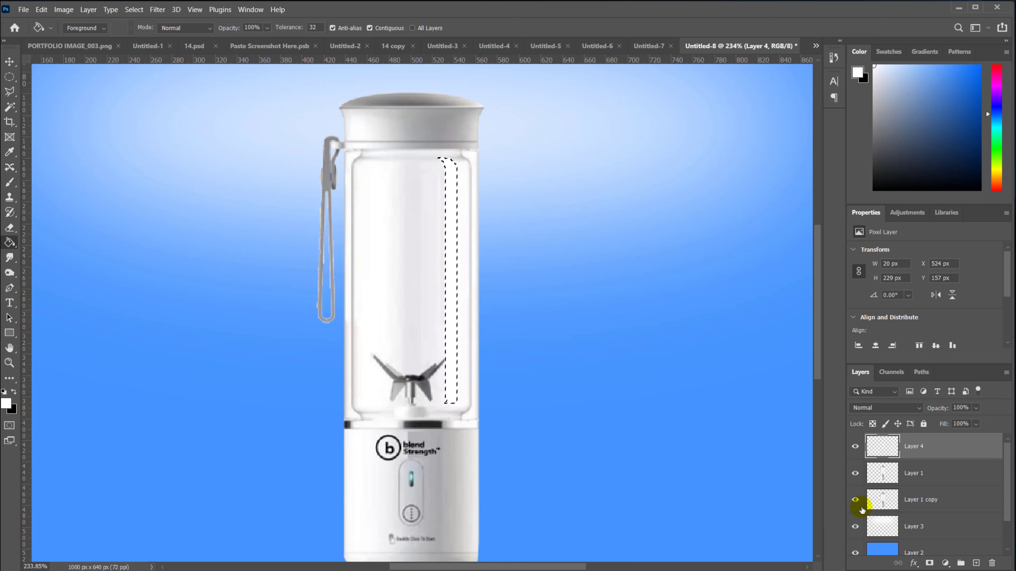
Hide Layer 1 and deselect the white highlight strip.
left_click(855, 473)
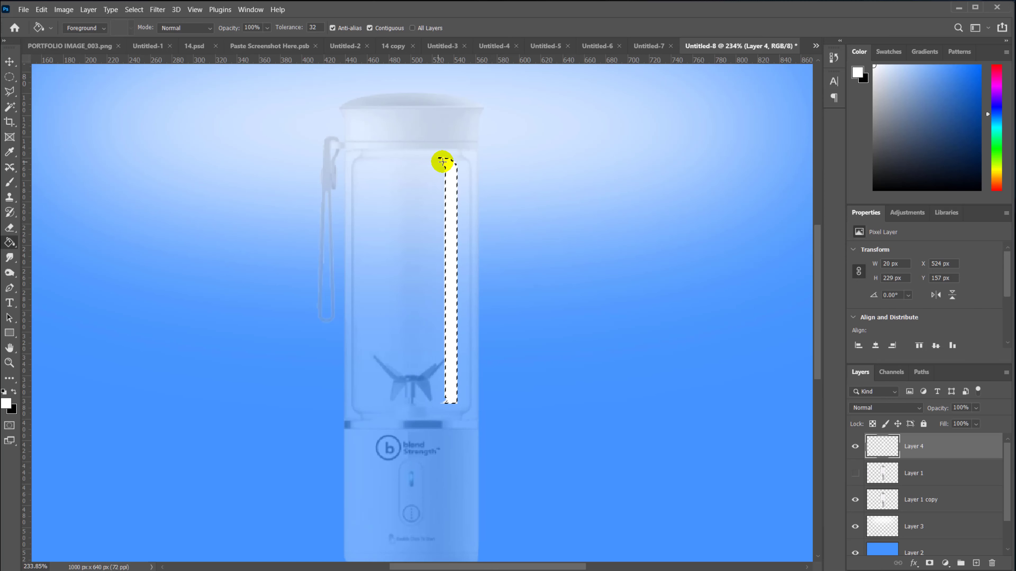
left_click(134, 9)
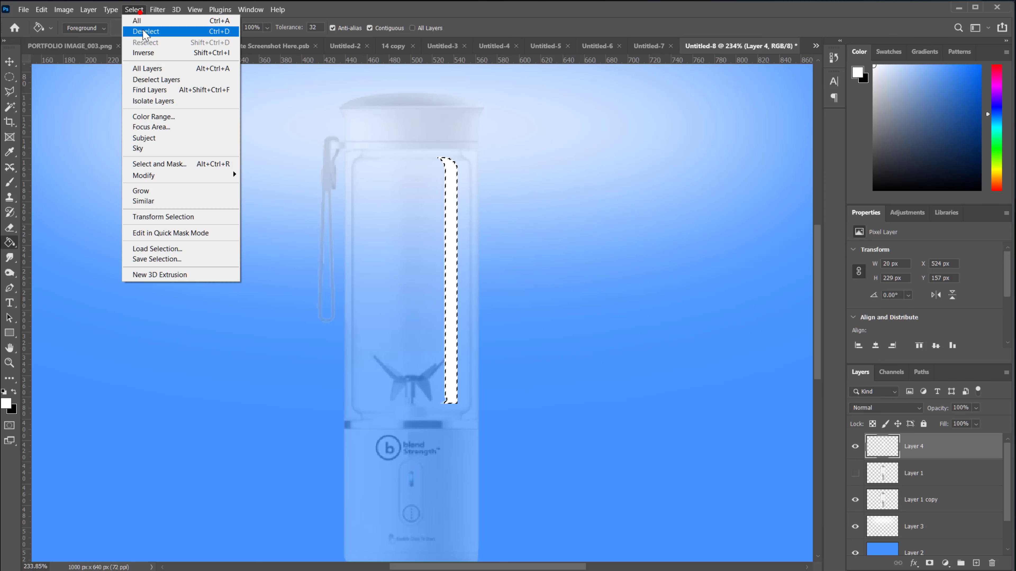
left_click(140, 27)
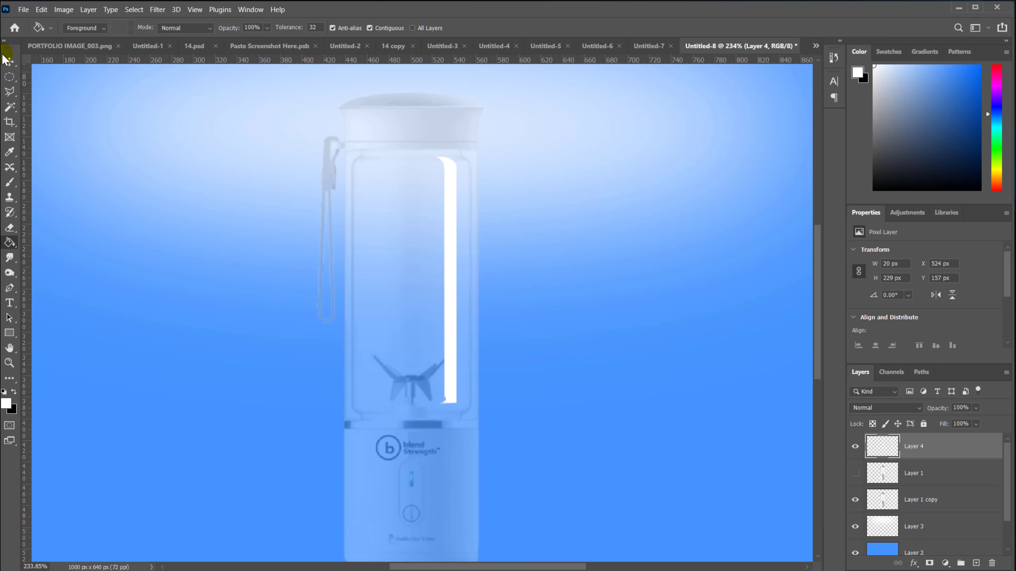
Apply a Gaussian Blur with a 1.6 px radius to the white highlight on Layer 4.
left_click(9, 61)
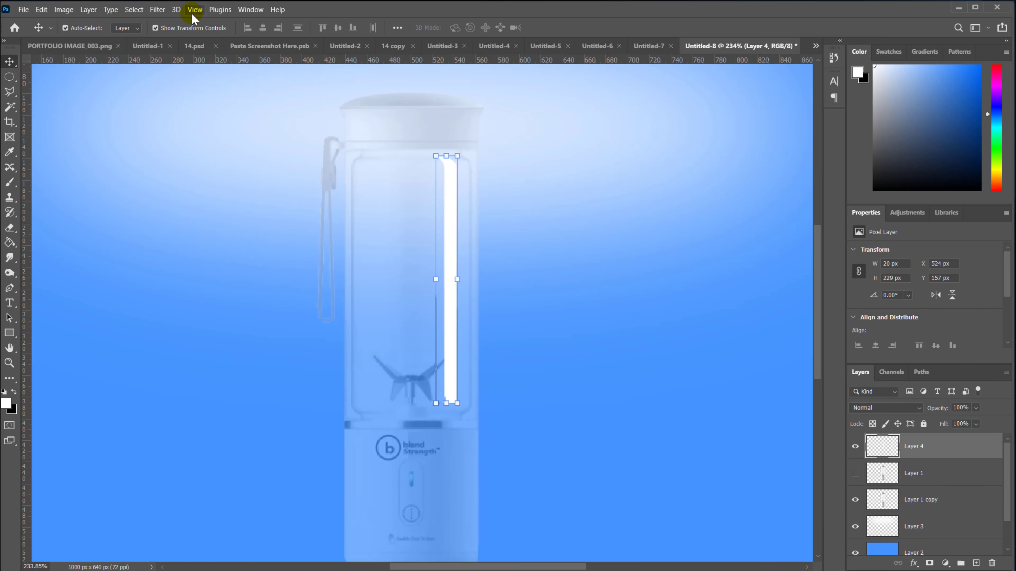
left_click(158, 10)
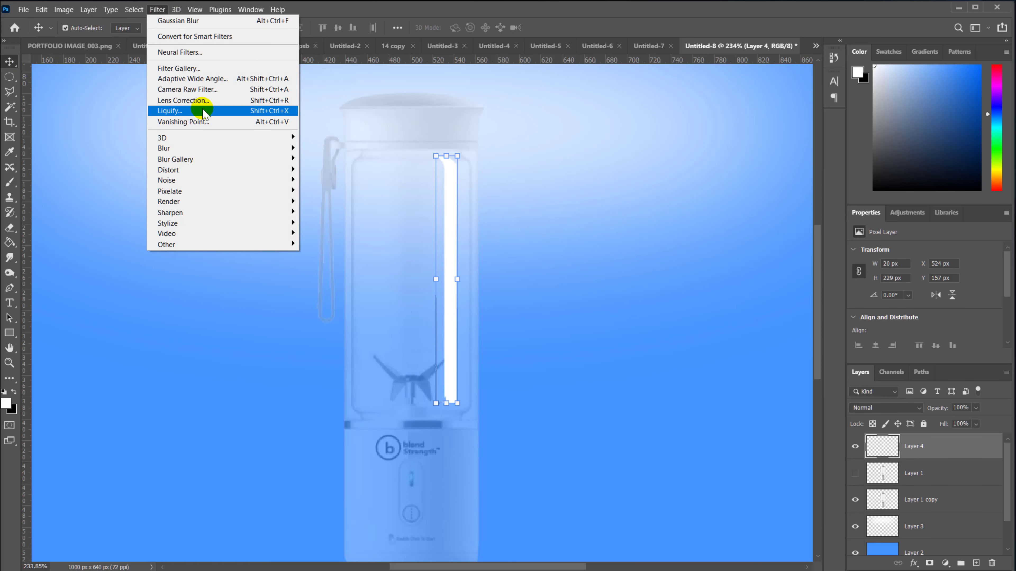
mouse_move(277, 150)
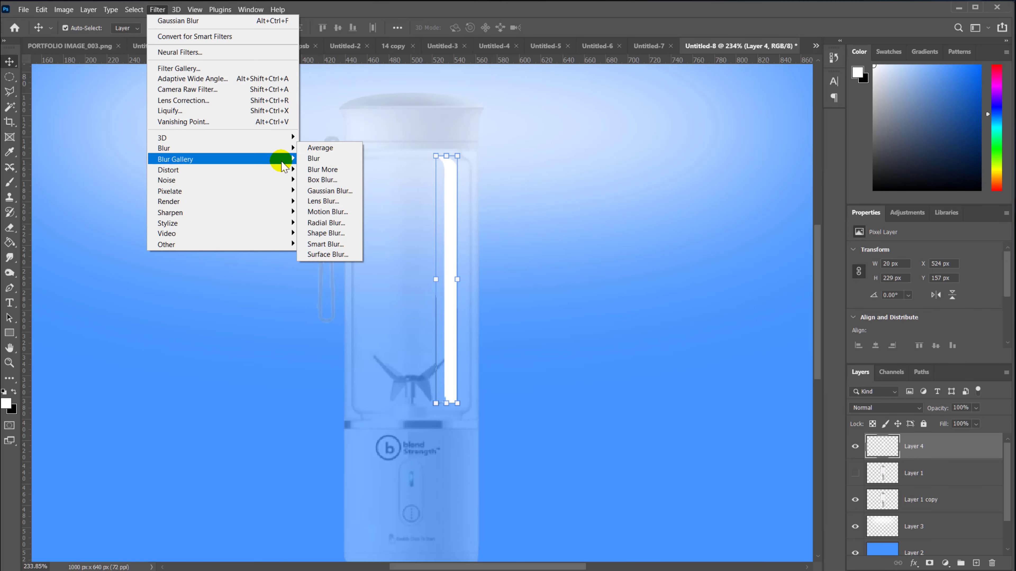
left_click(339, 191)
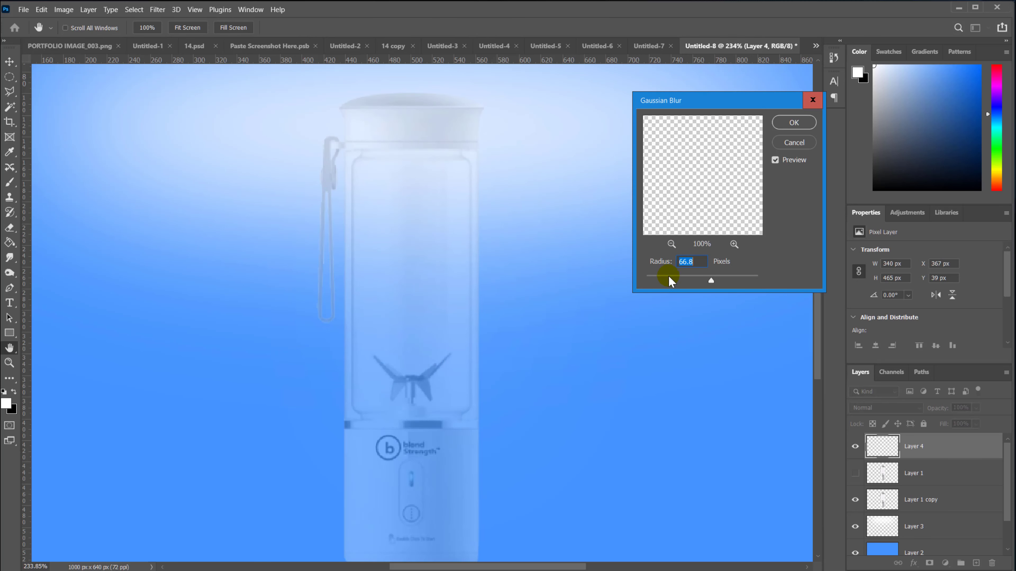
left_click_drag(669, 277, 663, 280)
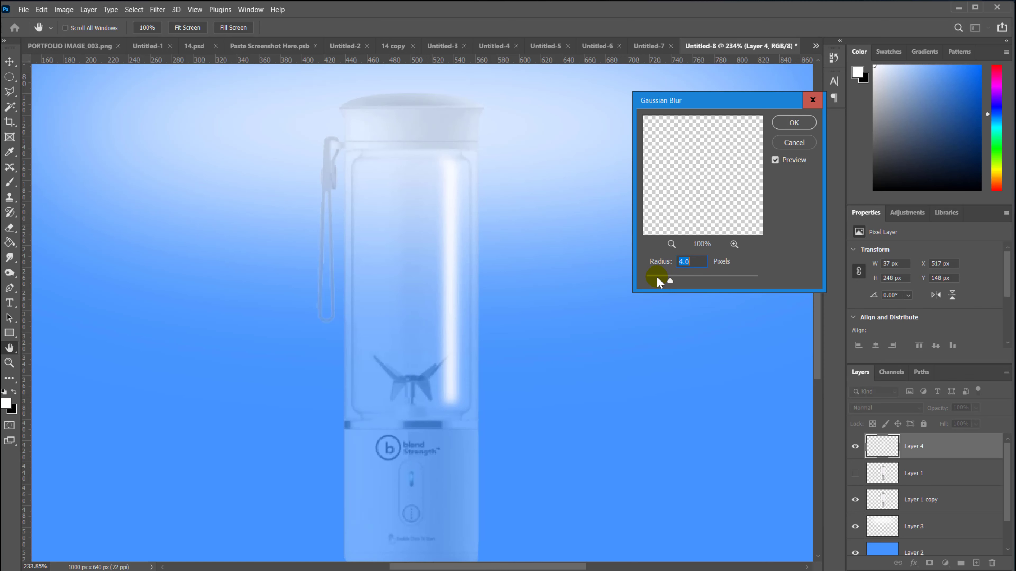
left_click_drag(656, 276, 654, 278)
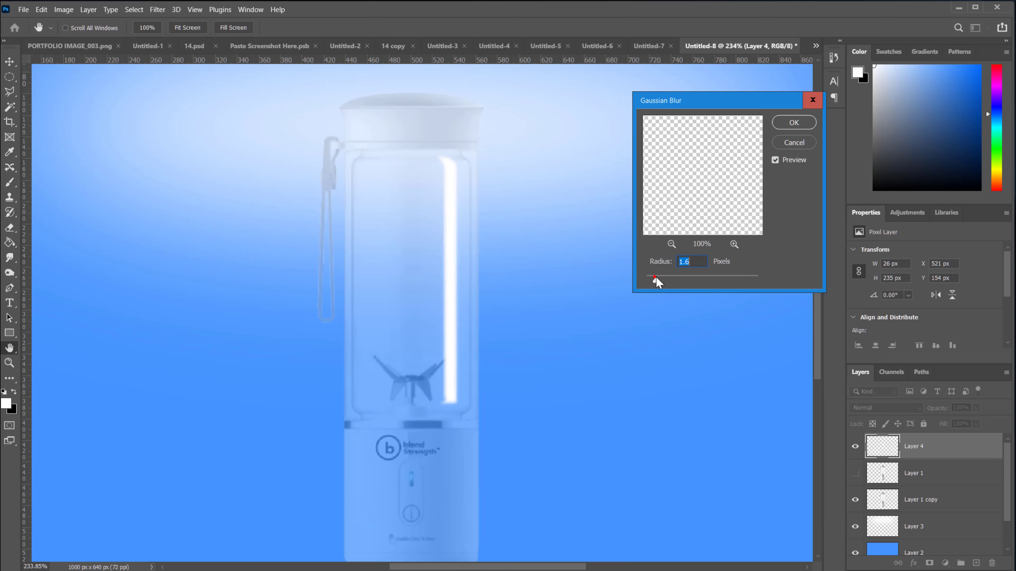
left_click(790, 121)
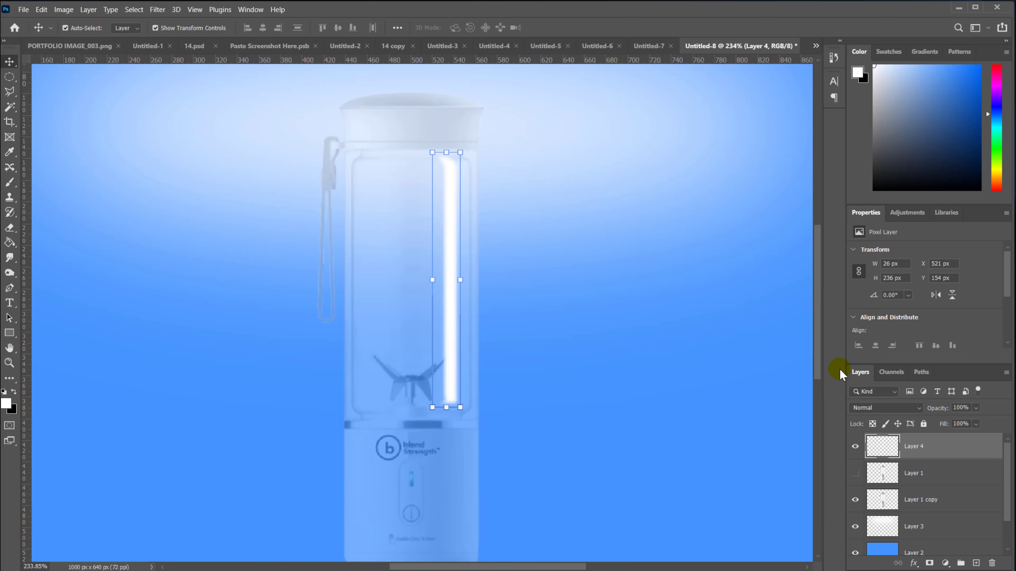
Duplicate Layer 4 and flip the copied highlight horizontally.
left_click_drag(963, 452, 977, 565)
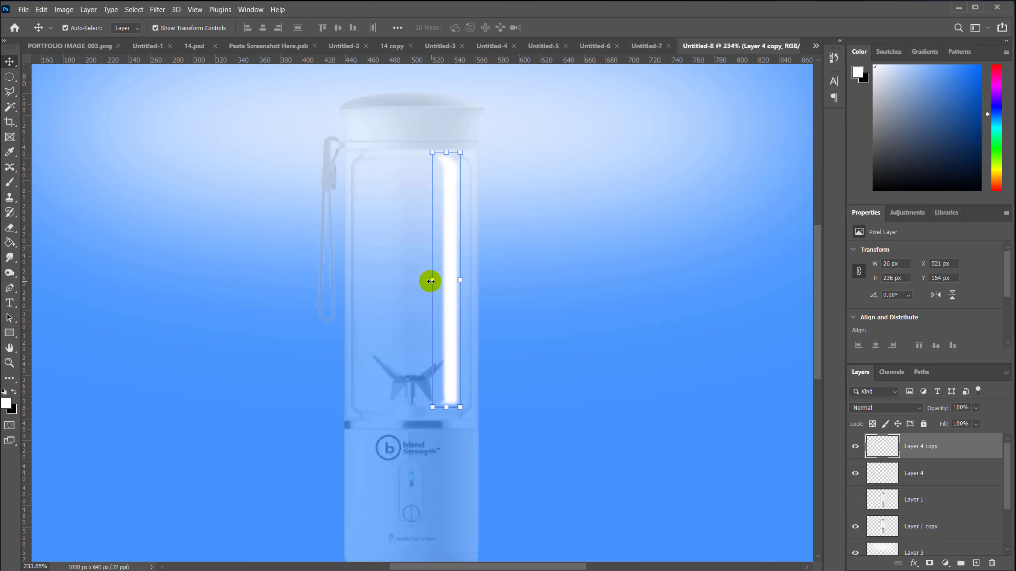
left_click(42, 10)
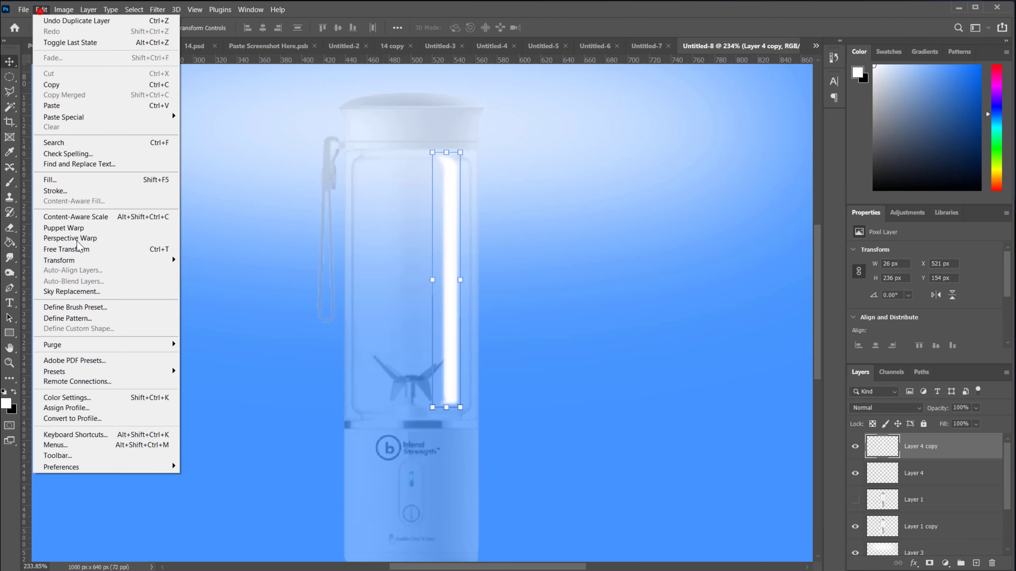
mouse_move(80, 260)
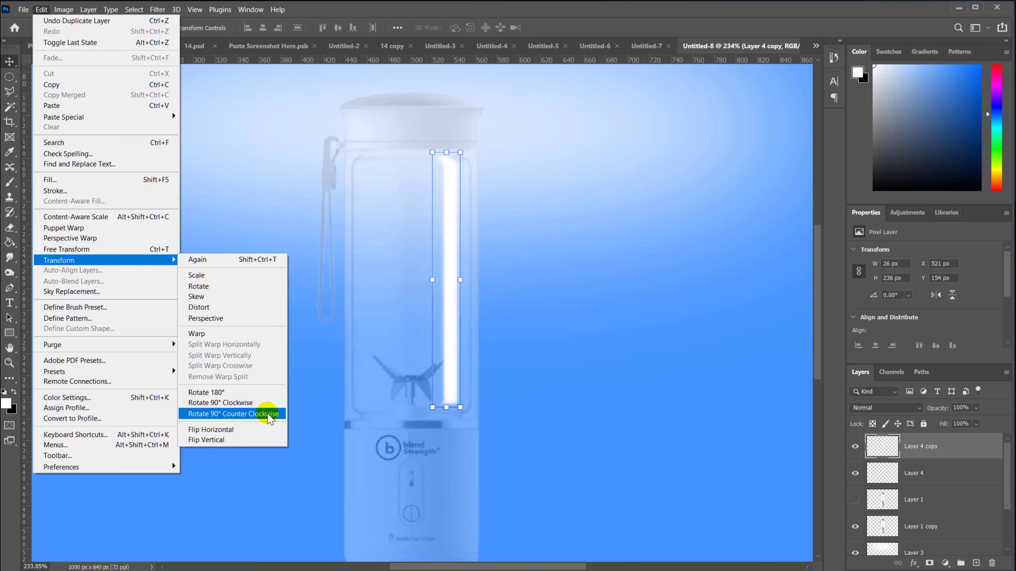
left_click(230, 429)
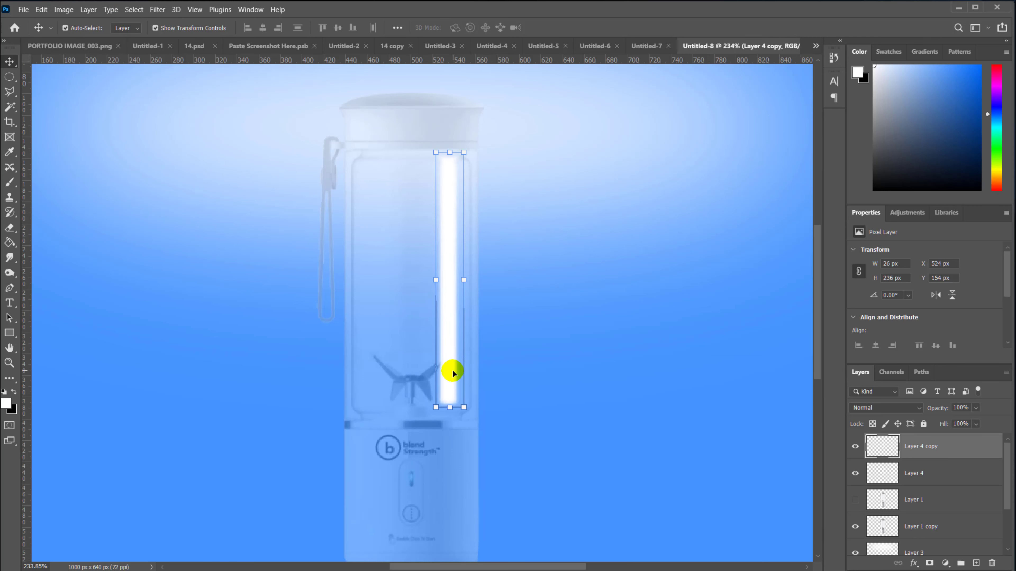
Move the flipped highlight to the left side of the glass jar and widen it to about 169%.
left_click_drag(453, 370, 375, 366)
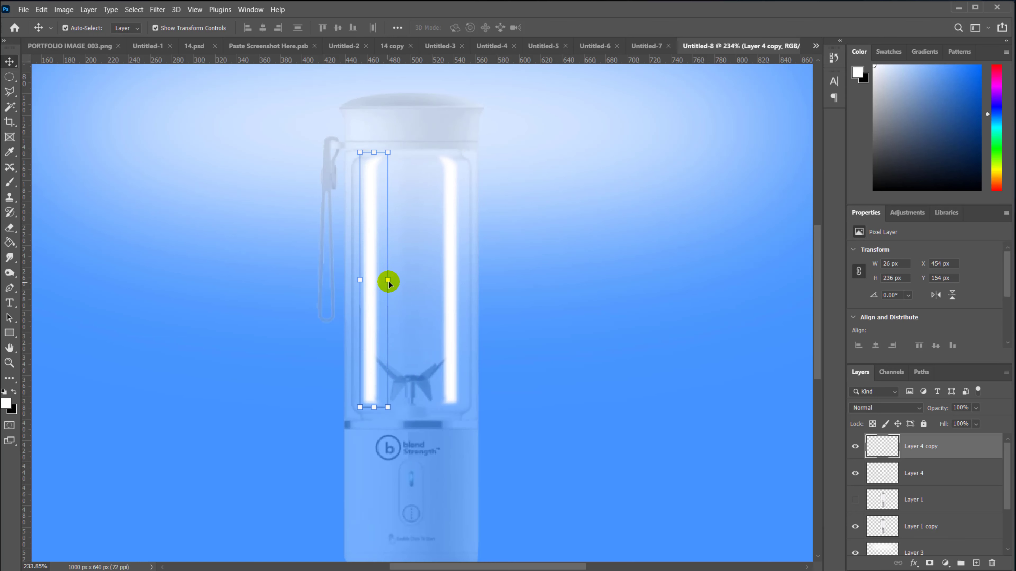
left_click_drag(387, 281, 375, 303)
left_click(605, 294, "ctrl")
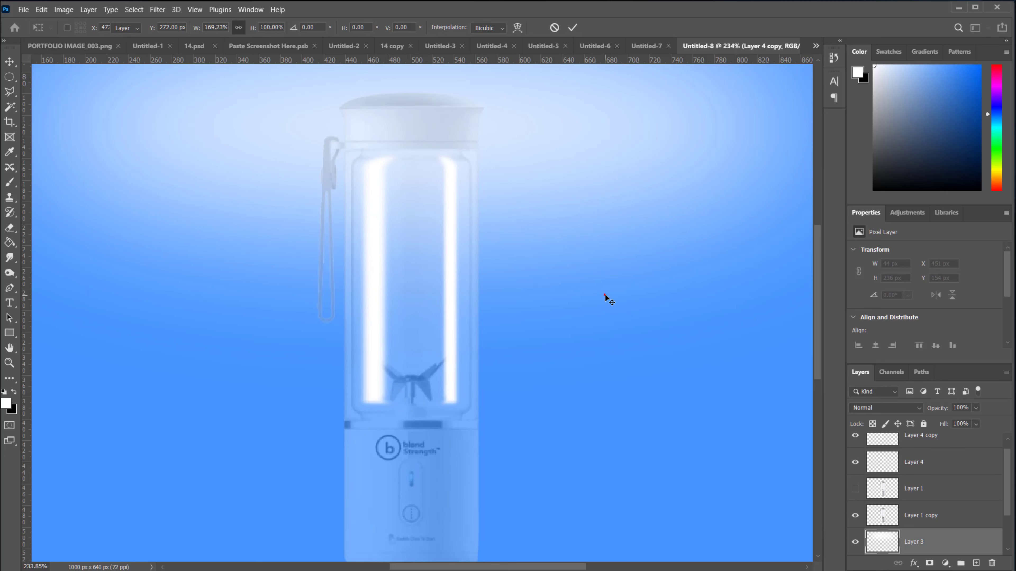
Duplicate the right-hand highlight on Layer 4 and narrow the copy to about 35% of its width.
left_click(452, 313)
left_click_drag(928, 465, 978, 555)
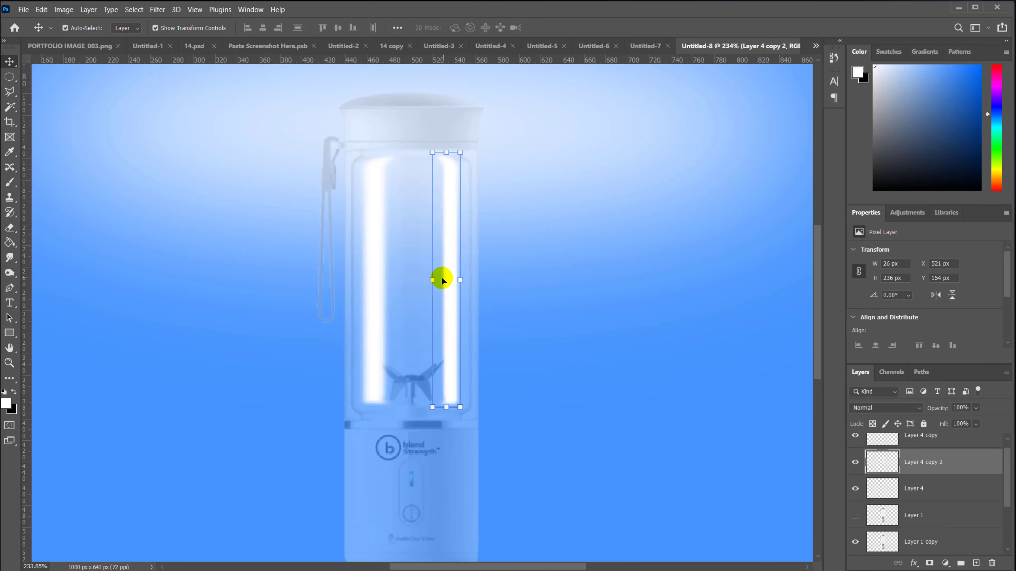
left_click(430, 281)
left_click_drag(430, 281, 452, 277)
Place the narrow highlight just right of the original one, inside the jar's right edge at X about 545 px.
key("shift+Right")
key("shift+Right")
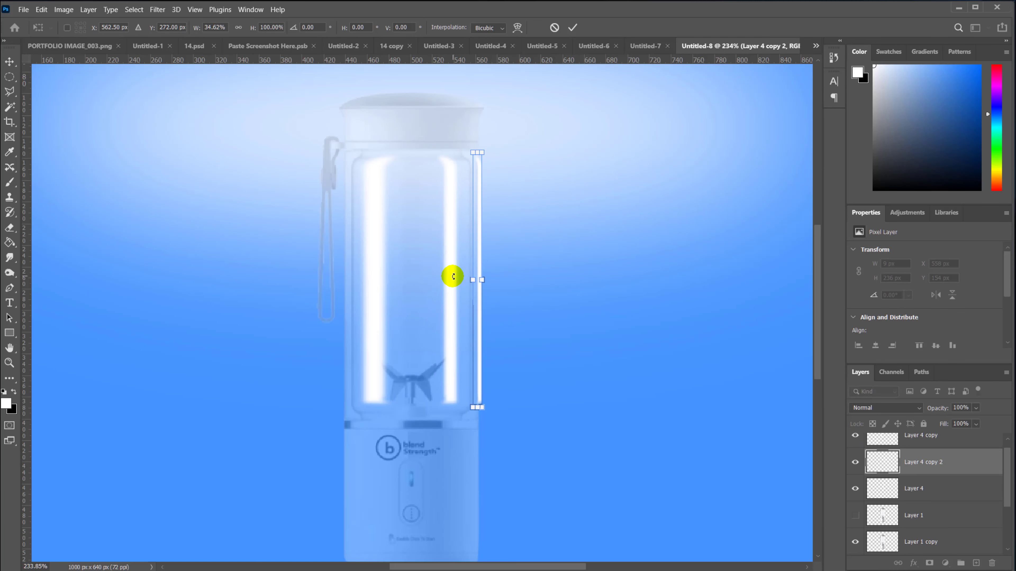
key("shift+Left")
key("Left")
key("Left")
key("Left")
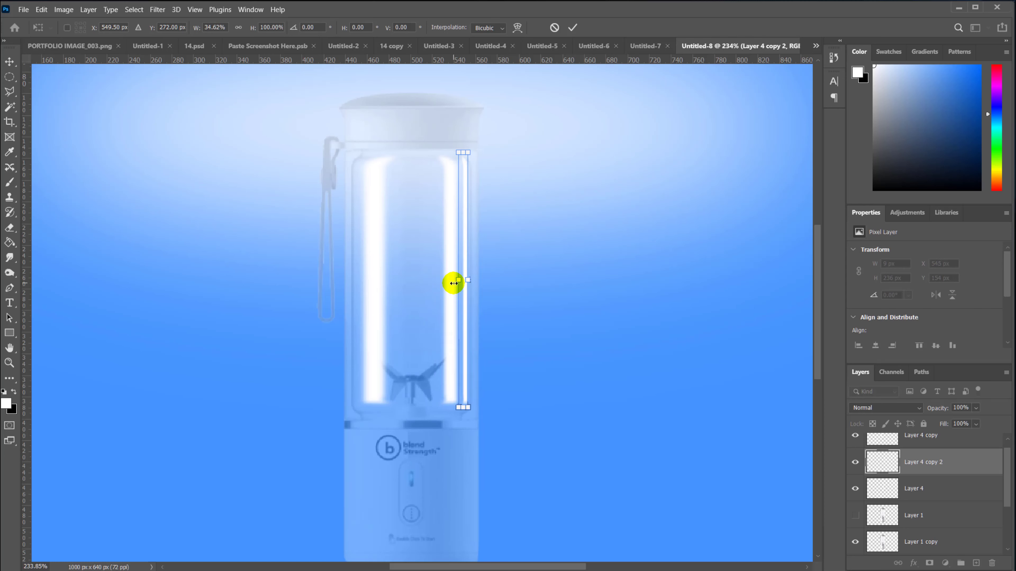
key("Return")
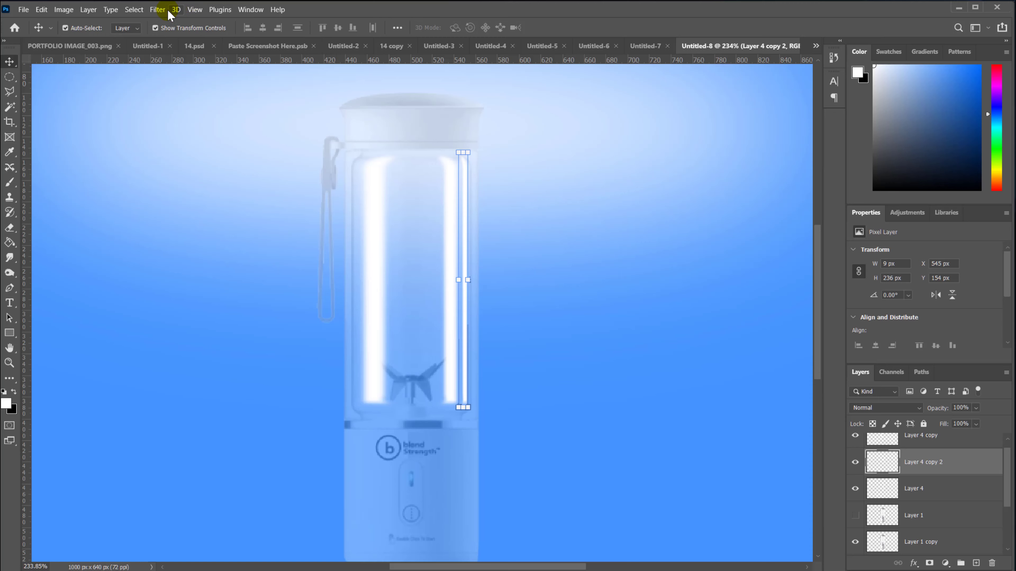
Apply a Gaussian Blur with a 1.6 px radius to the narrow highlight on Layer 4 copy 2.
left_click(157, 10)
mouse_move(168, 148)
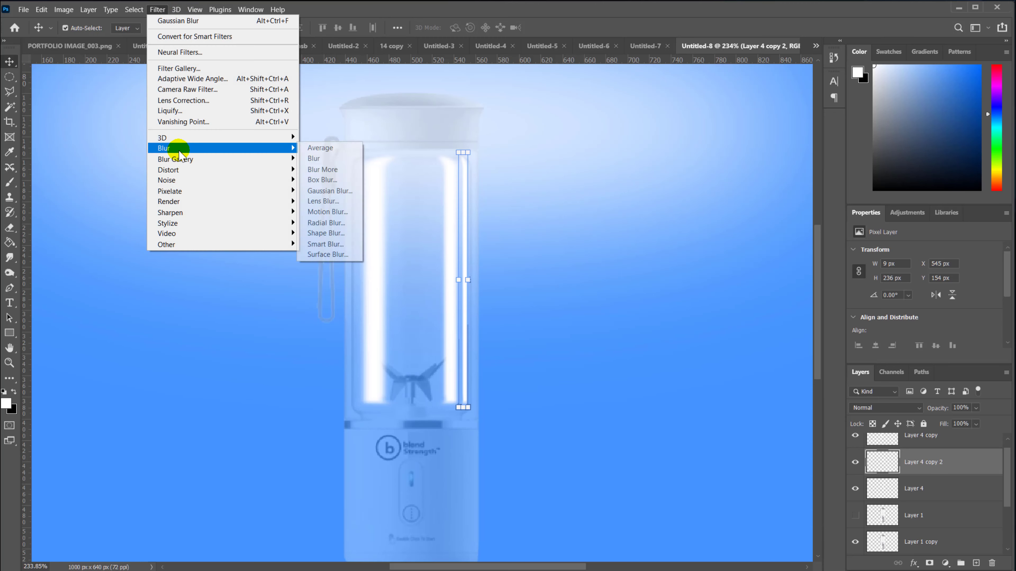
left_click(323, 191)
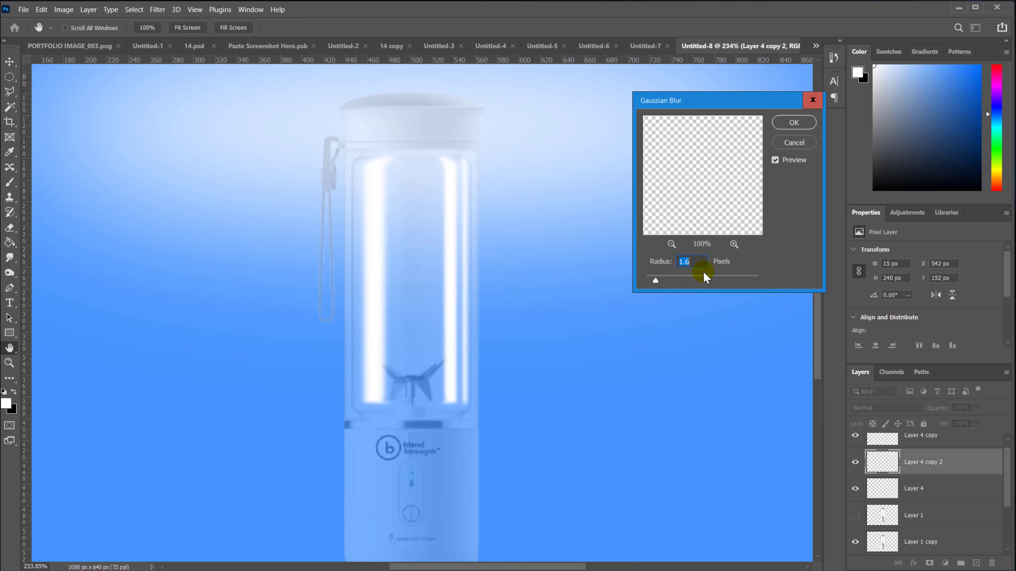
left_click(780, 119)
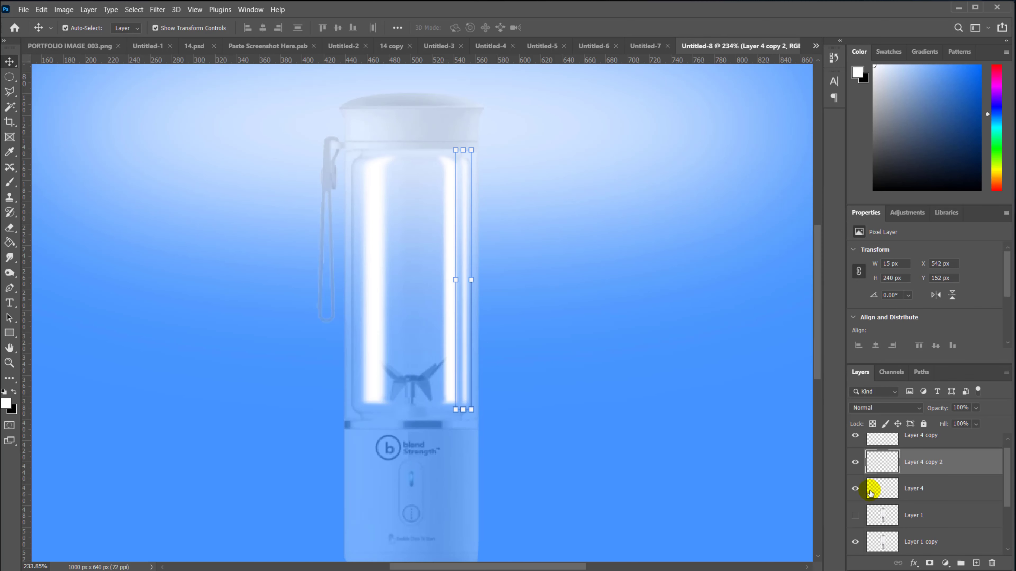
Show and select Layer 1, toggling its visibility to compare the jar with and without it.
left_click(855, 518)
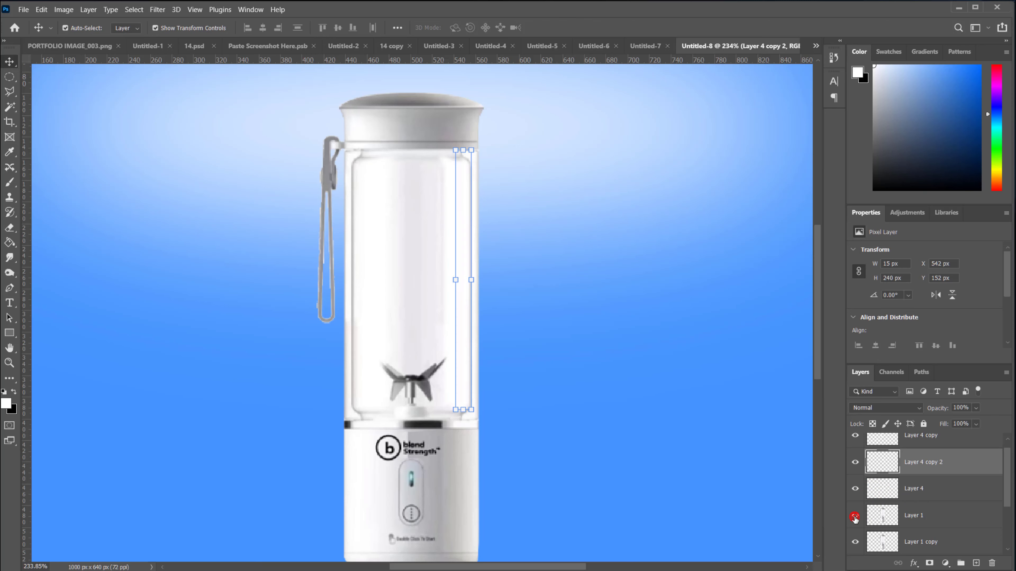
left_click(942, 520)
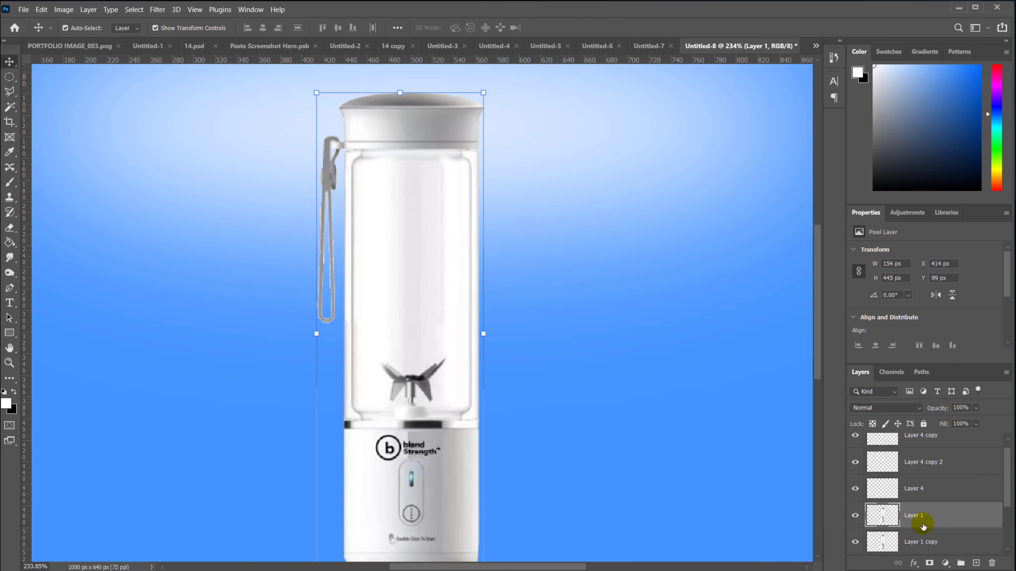
left_click(856, 517)
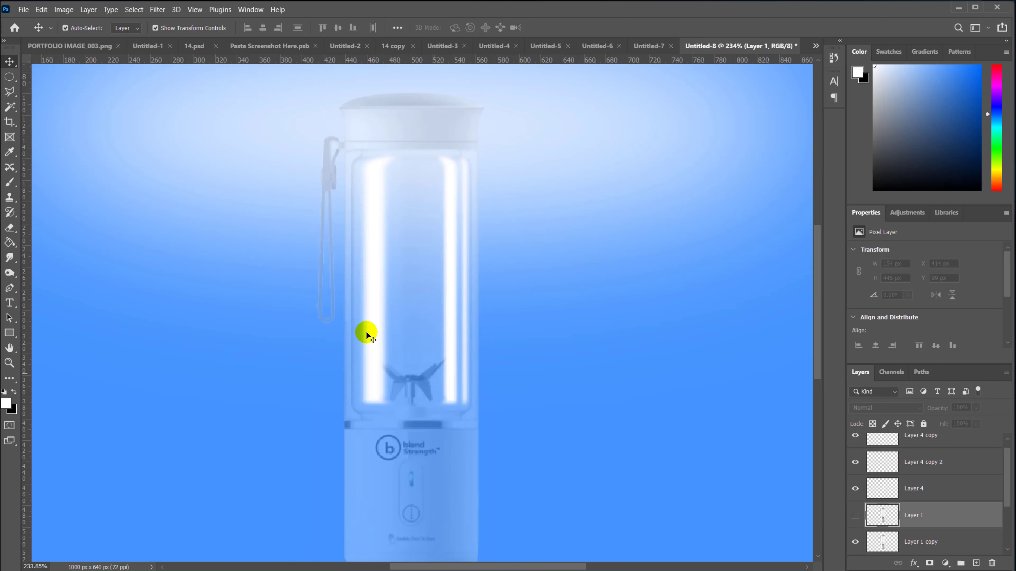
left_click(855, 516)
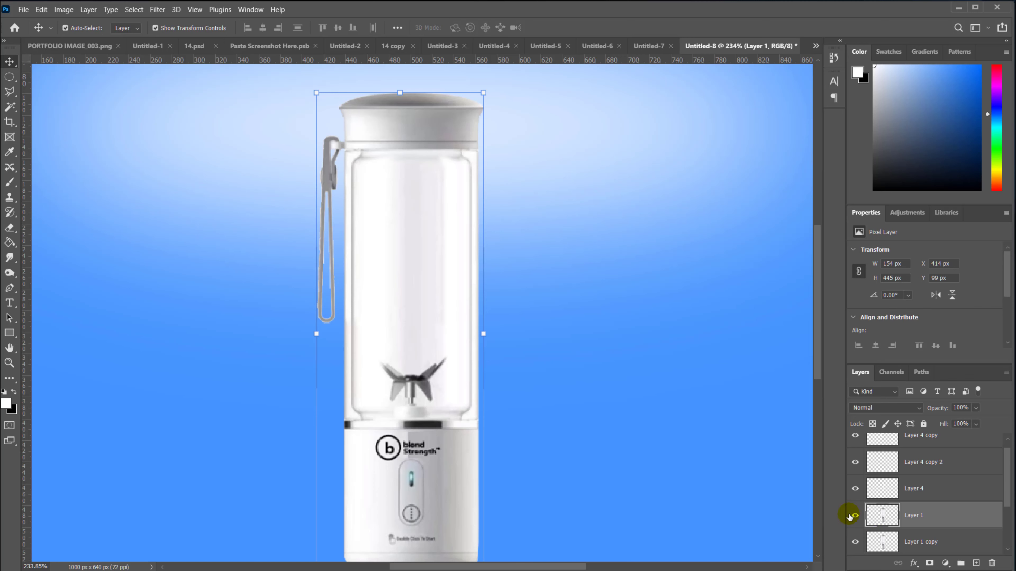
left_click(856, 516)
left_click(856, 516)
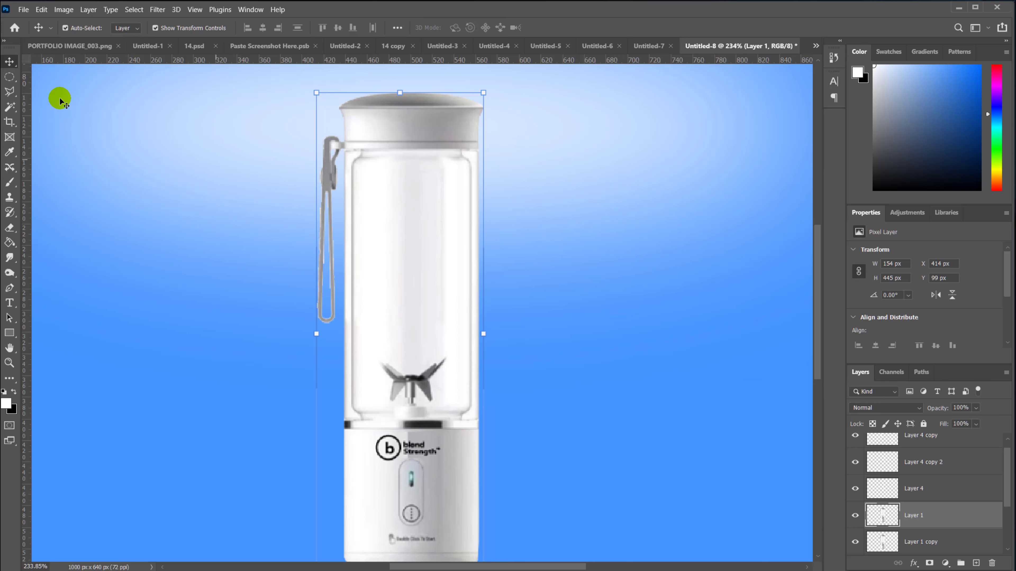
Make a rectangular selection of about 127 x 250 px around the glass jar section on Layer 1.
left_click(8, 80)
right_click(8, 80)
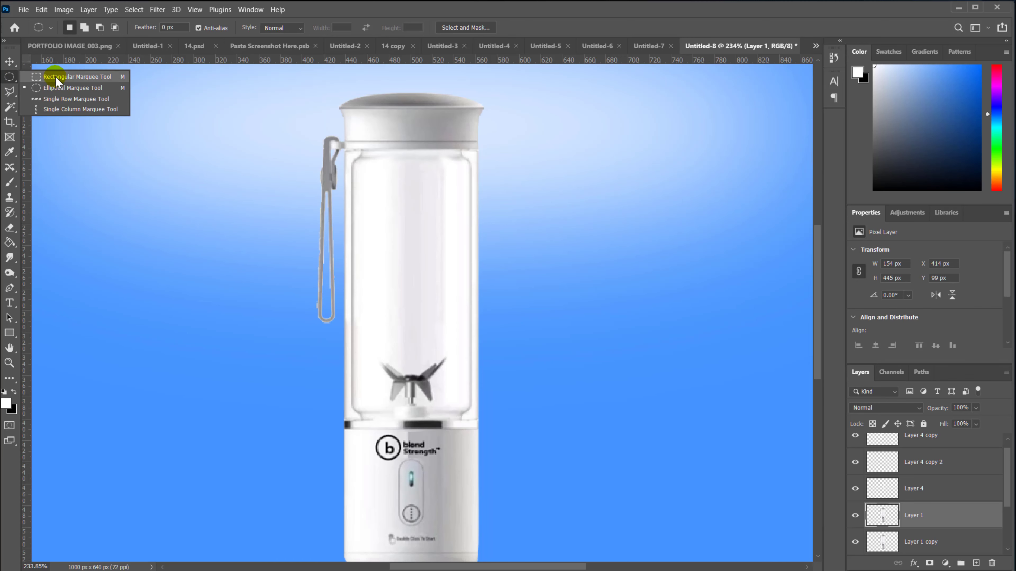
left_click(60, 77)
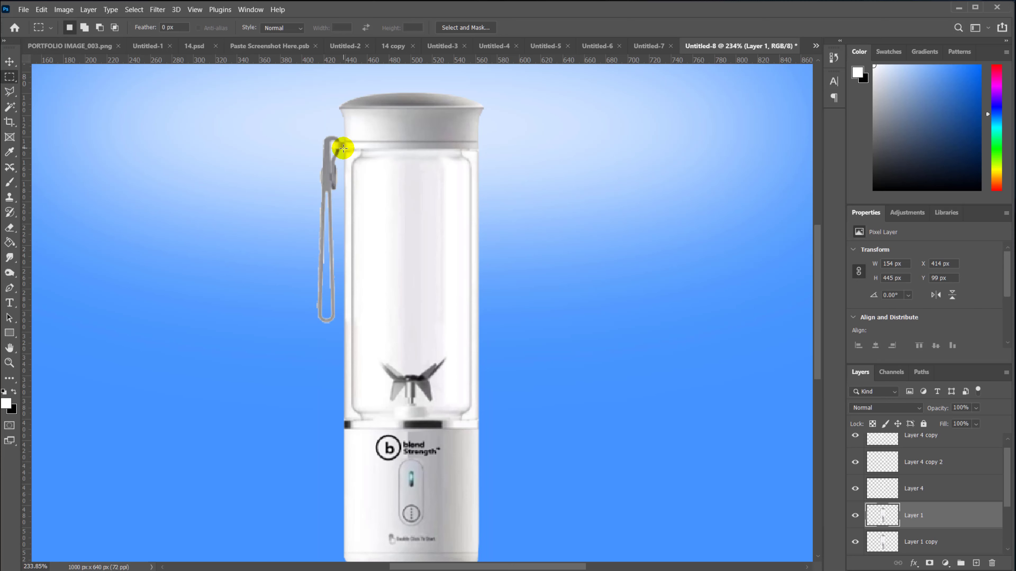
left_click_drag(343, 149, 480, 419)
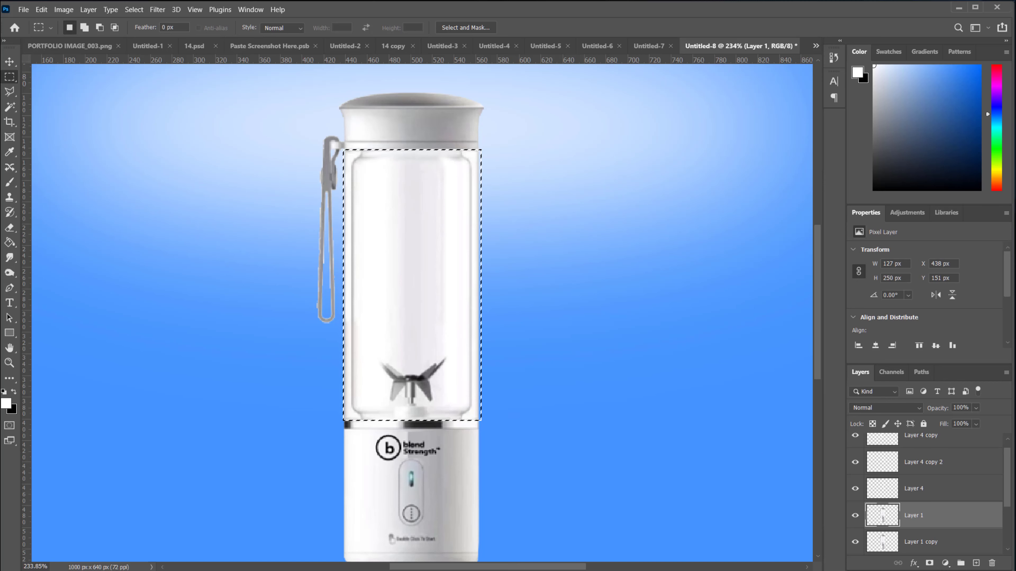
Cut the selected jar section from Layer 1, paste it as its own layer and place it back over the jar.
left_click(929, 563)
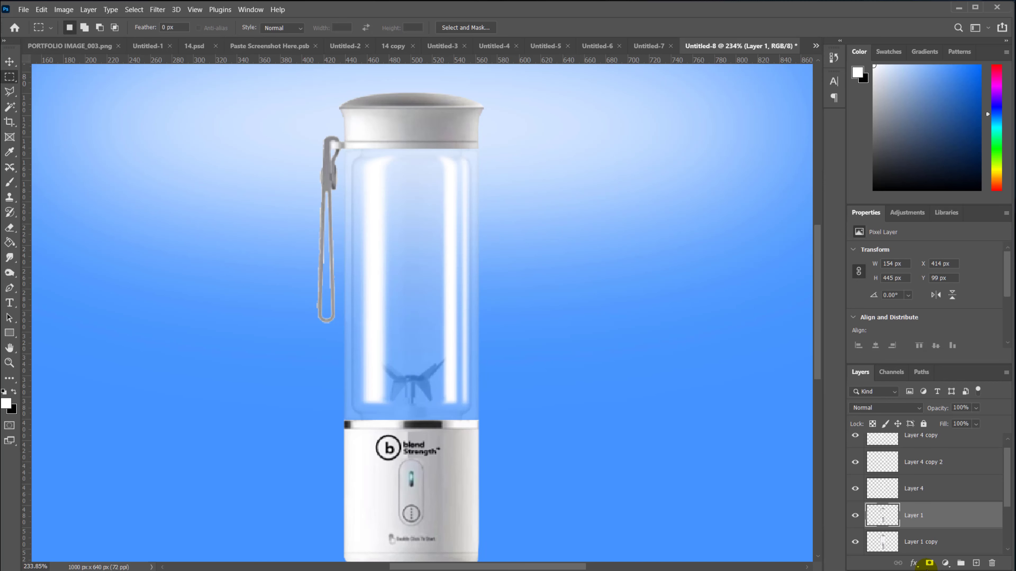
key("ctrl+v")
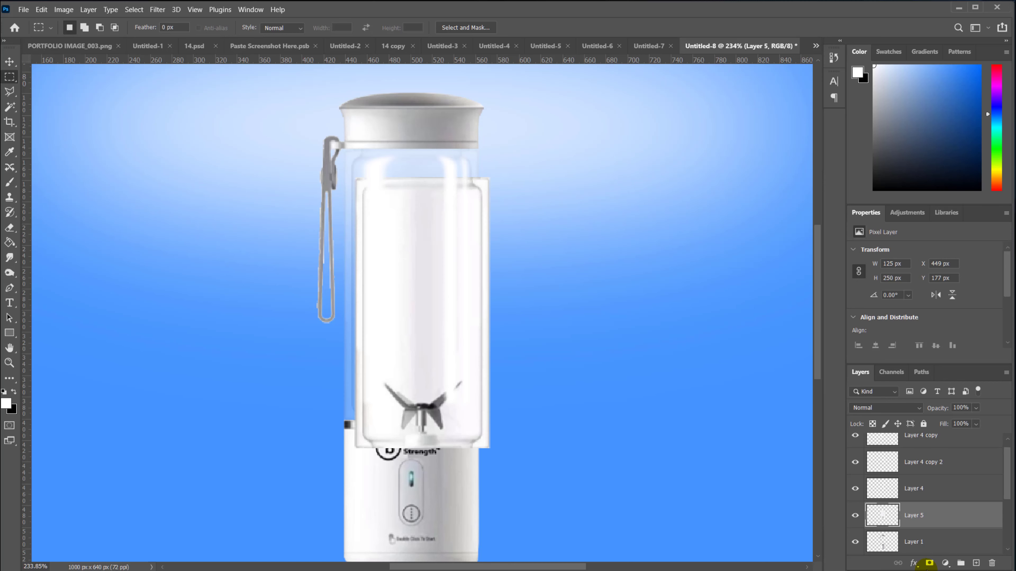
left_click(7, 62)
left_click_drag(429, 280, 419, 253)
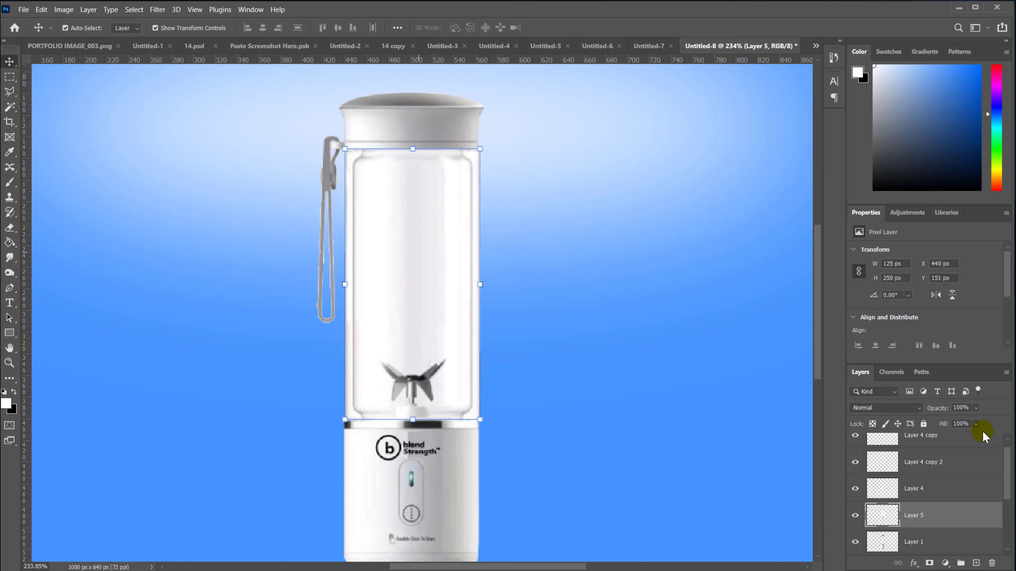
Lower the opacity of the pasted jar layer, Layer 5, to 40%.
left_click(977, 408)
left_click_drag(964, 419, 951, 420)
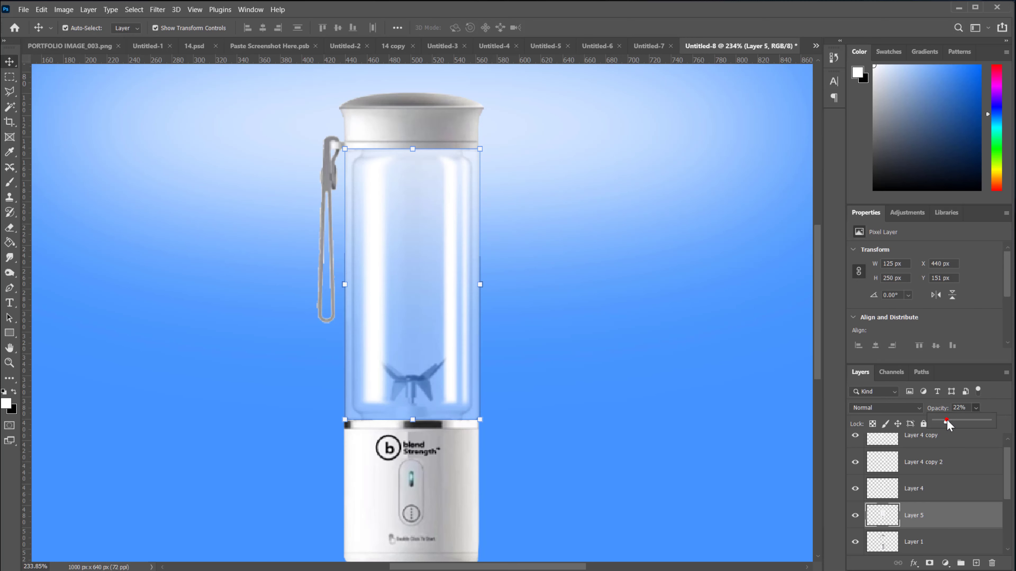
left_click_drag(948, 421, 953, 422)
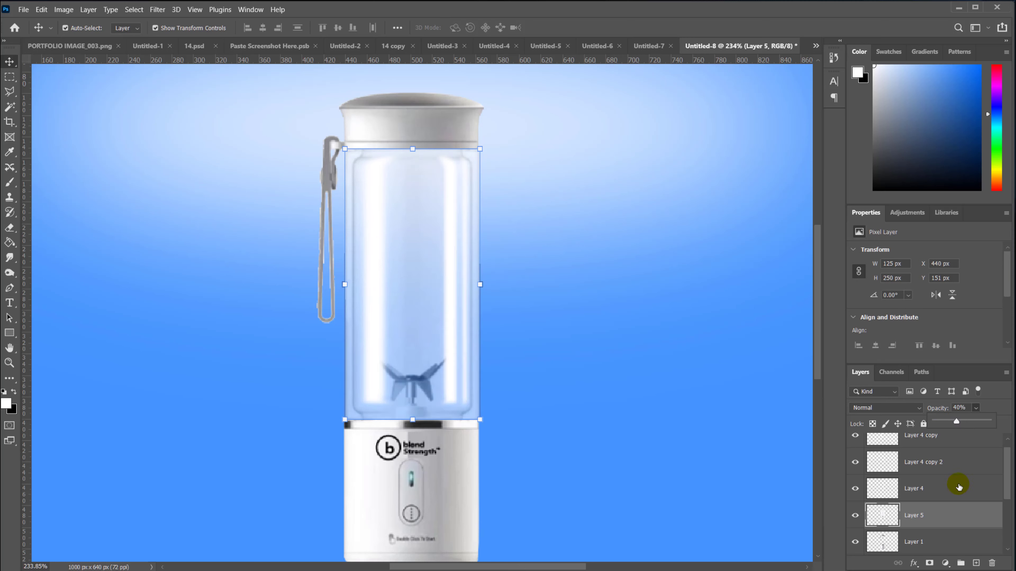
Set up the Eraser with the Soft Round brush at 0% hardness and a size of 100 px.
left_click_drag(1007, 476, 1008, 483)
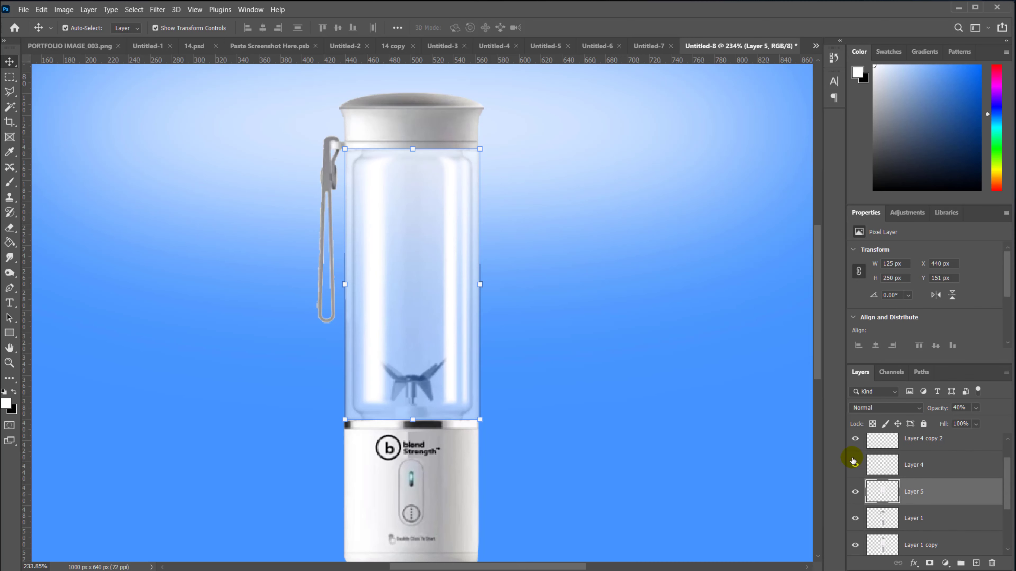
left_click(11, 228)
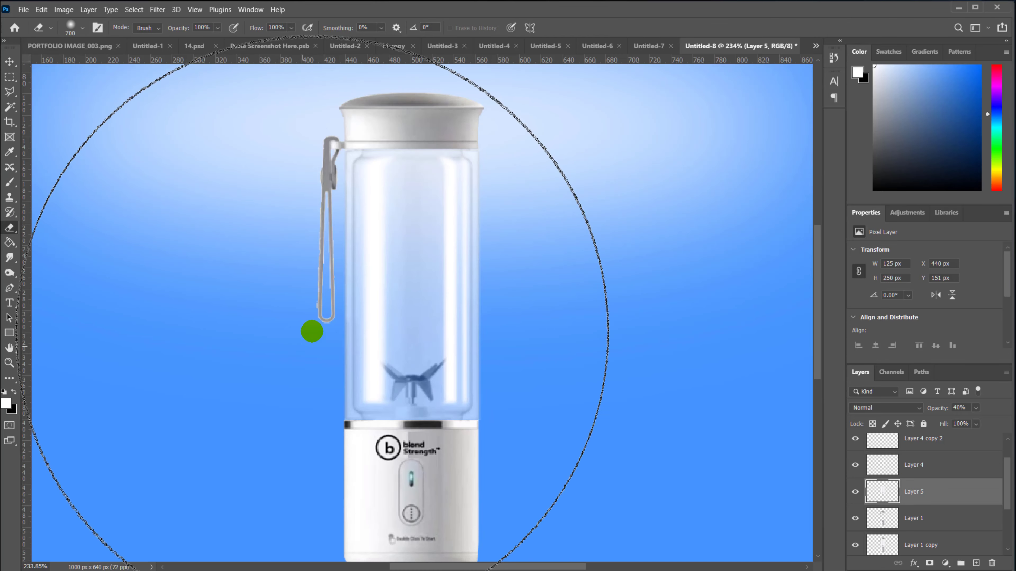
key("bracketleft")
key("bracketleft")
key("bracketleft")
key("bracketleft")
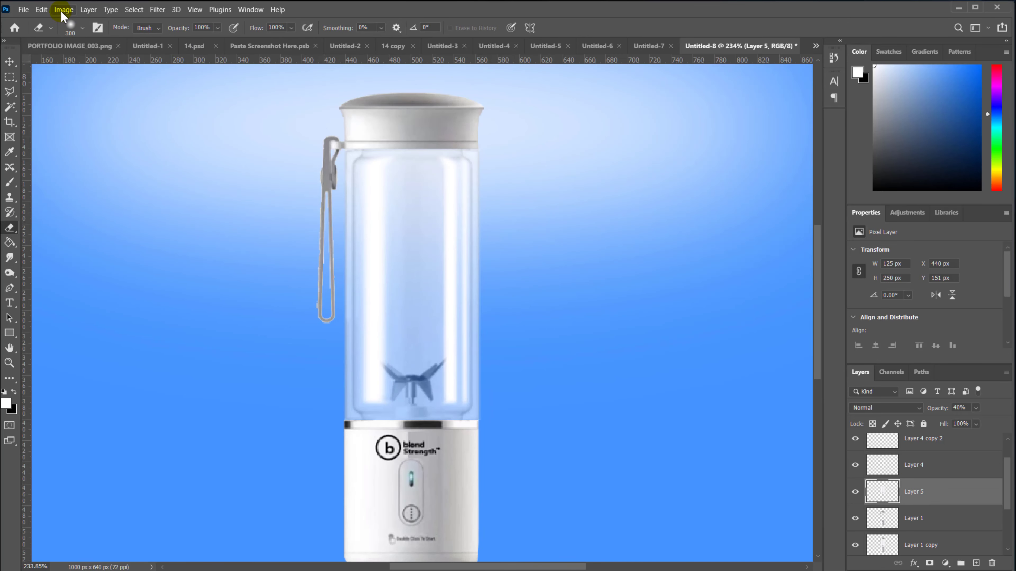
left_click(82, 28)
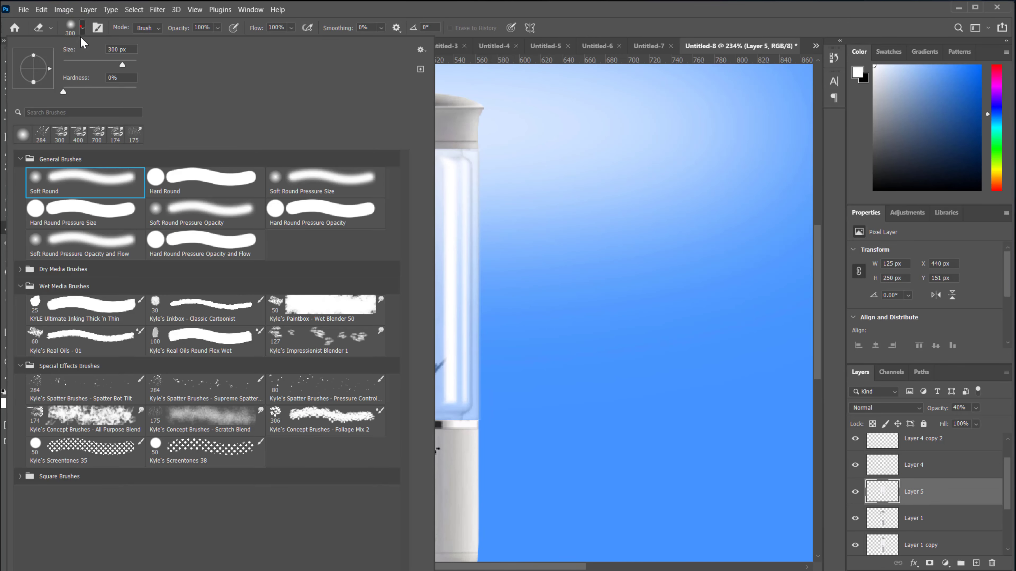
double_click(77, 180)
key("bracketleft")
key("bracketleft")
key("bracketleft")
key("bracketleft")
key("bracketleft")
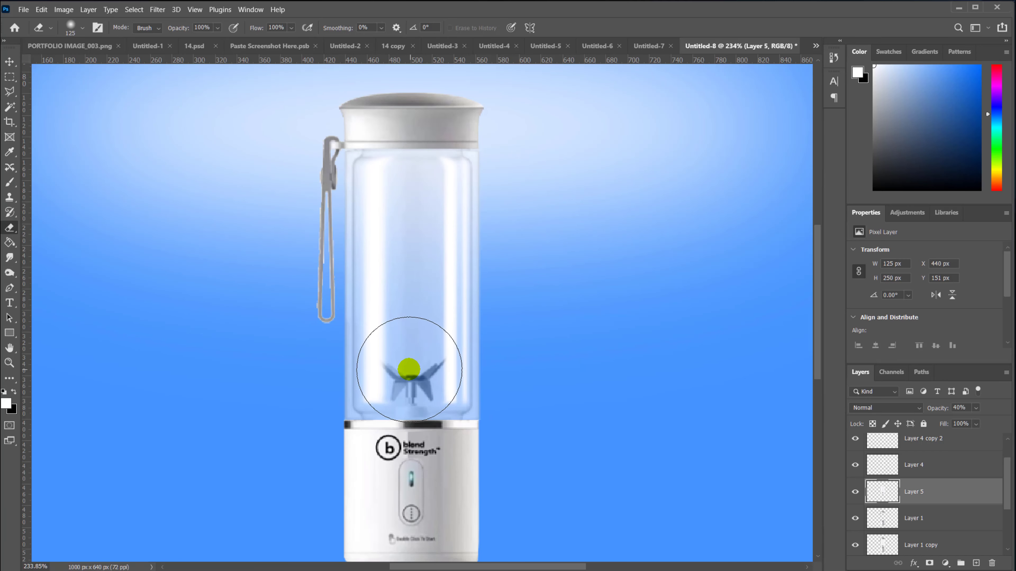
key("bracketleft")
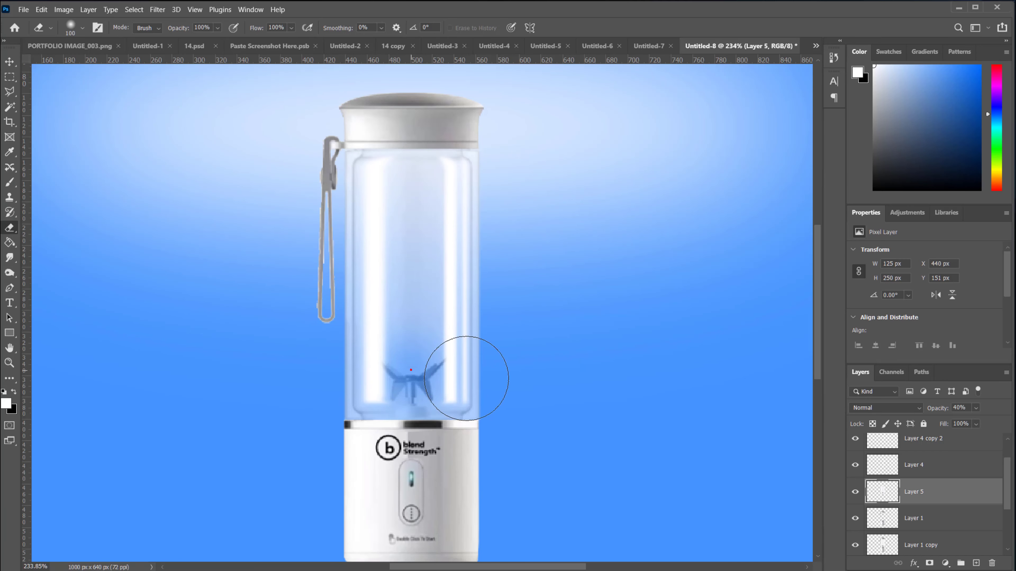
Softly erase the haze on Layer 5 around and just above the blades, undoing a 125 px dab and using 100 px instead.
key("bracketright")
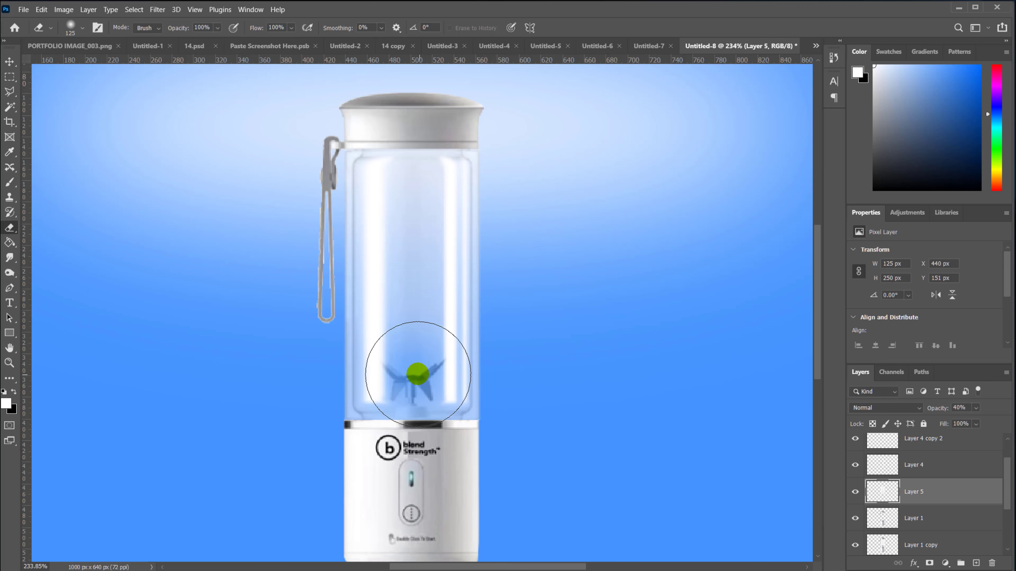
left_click(409, 372)
key("ctrl+z")
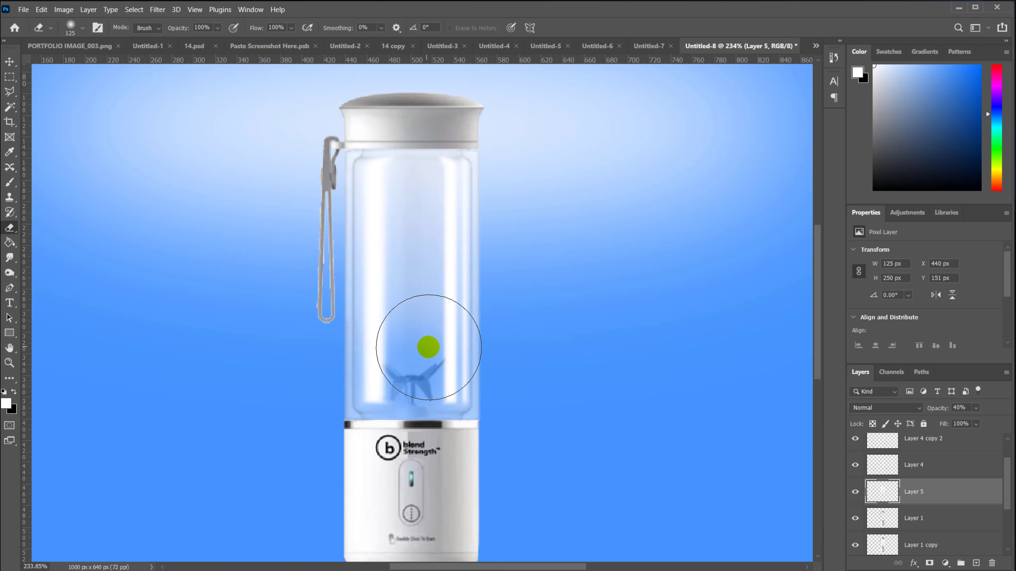
key("bracketleft")
left_click(412, 358)
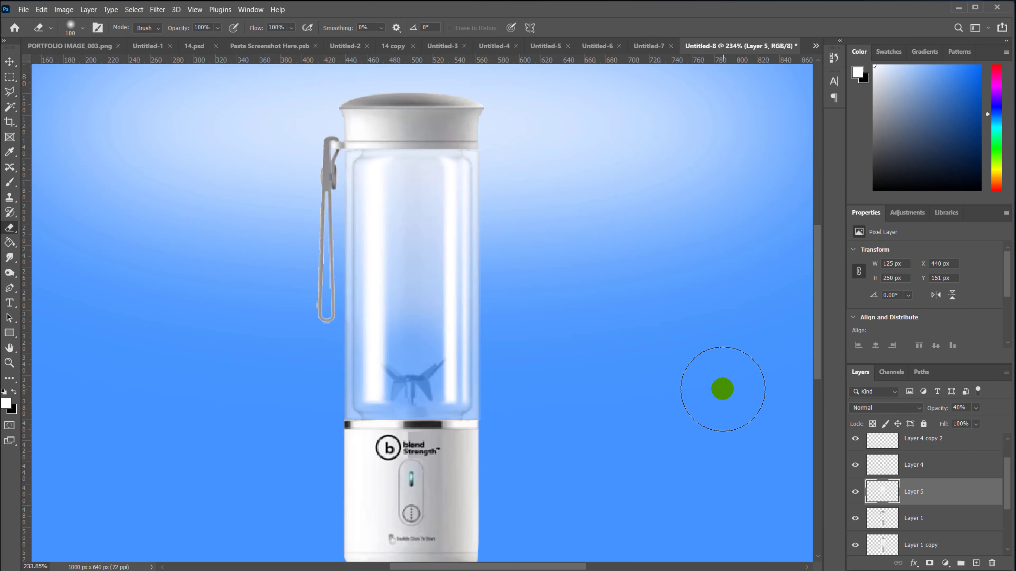
Examine the jar's transparency, toggling the visibility of Layer 4, Layer 5 and Layer 4 copy 2 to compare their effect.
scroll(551, 411, "down", 5)
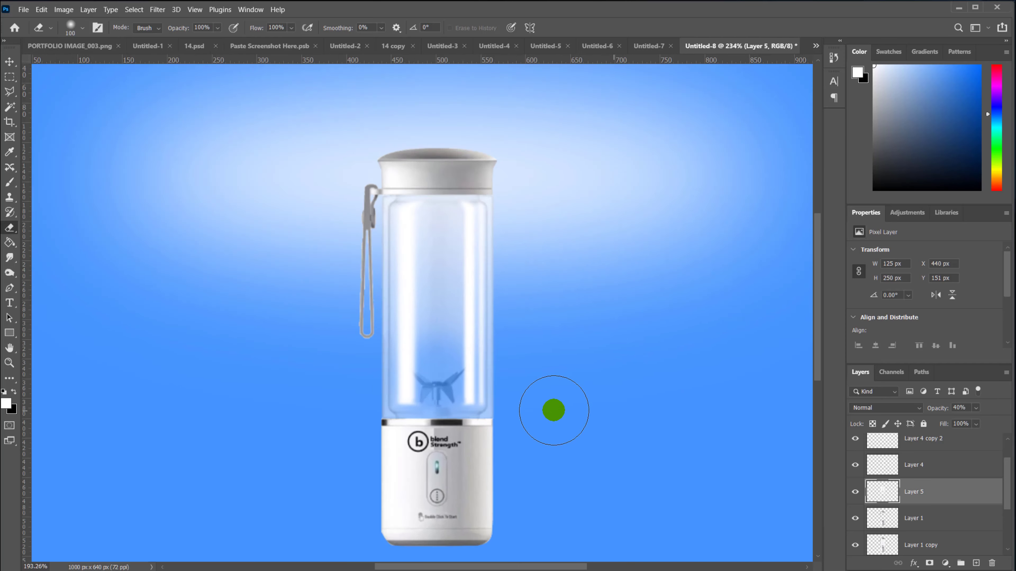
scroll(580, 400, "up", 8)
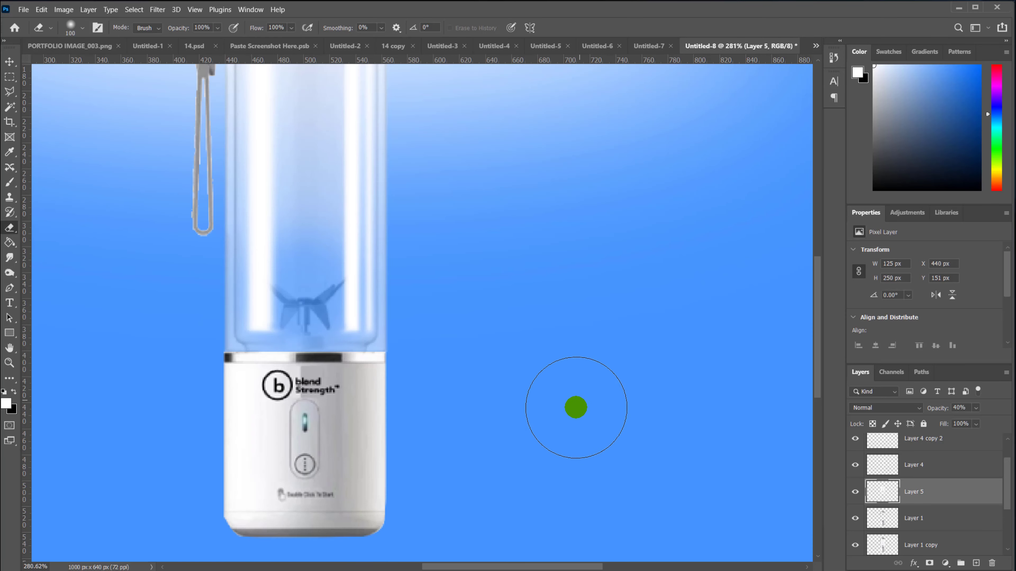
scroll(576, 408, "down", 4)
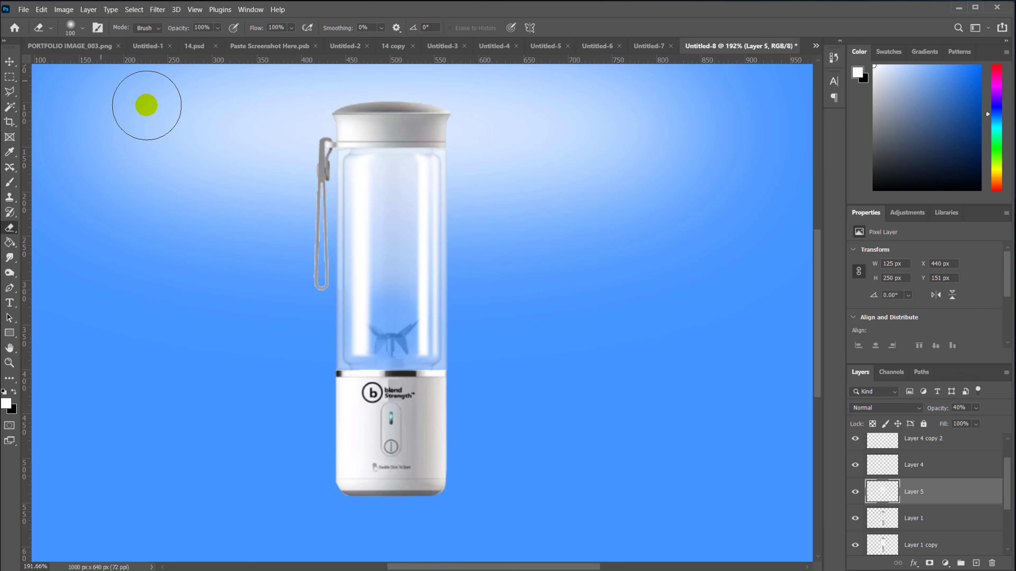
left_click(855, 465)
left_click(855, 465)
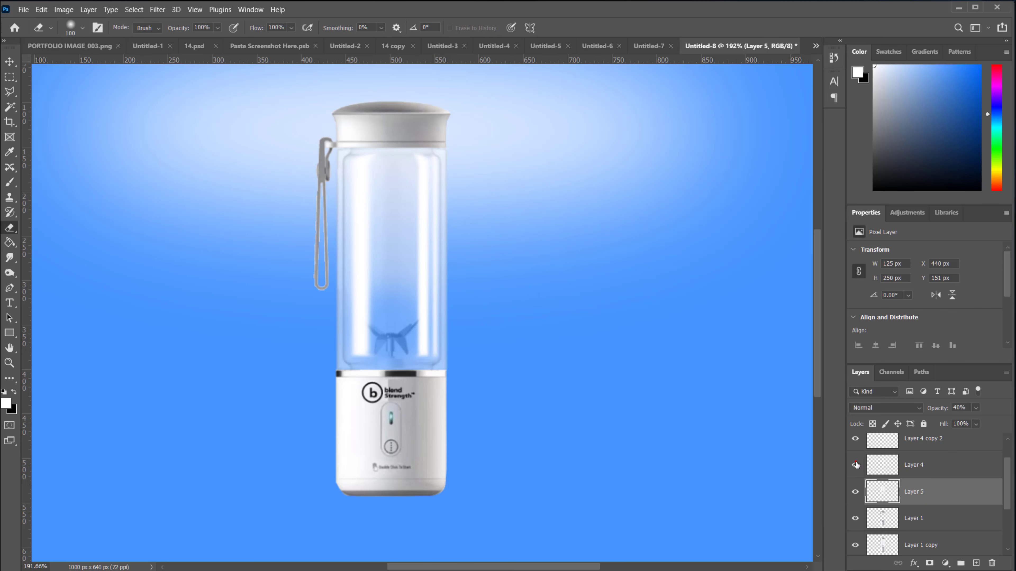
left_click(855, 493)
left_click(855, 493)
left_click(855, 439)
left_click(855, 439)
Merge Layer 4 copy 2 and Layer 4 copy into Layer 4, then toggle the merged highlights to check them.
left_click(933, 445)
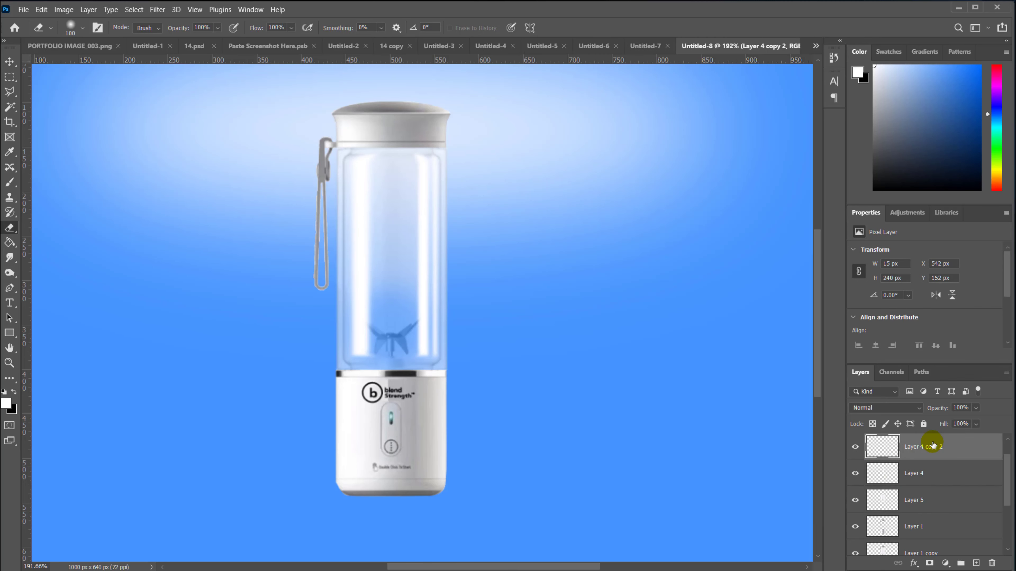
key("ctrl+e")
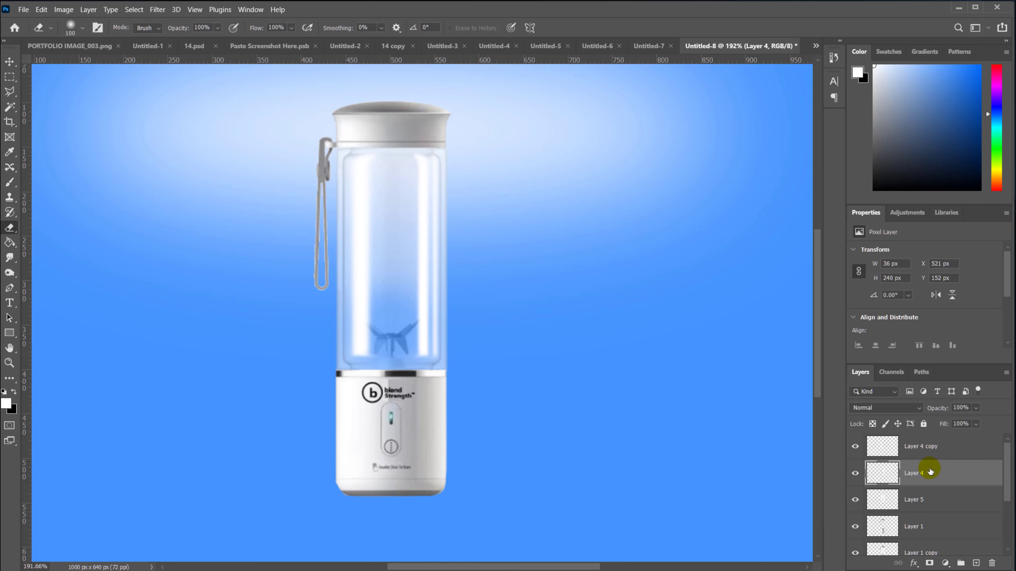
left_click(936, 452)
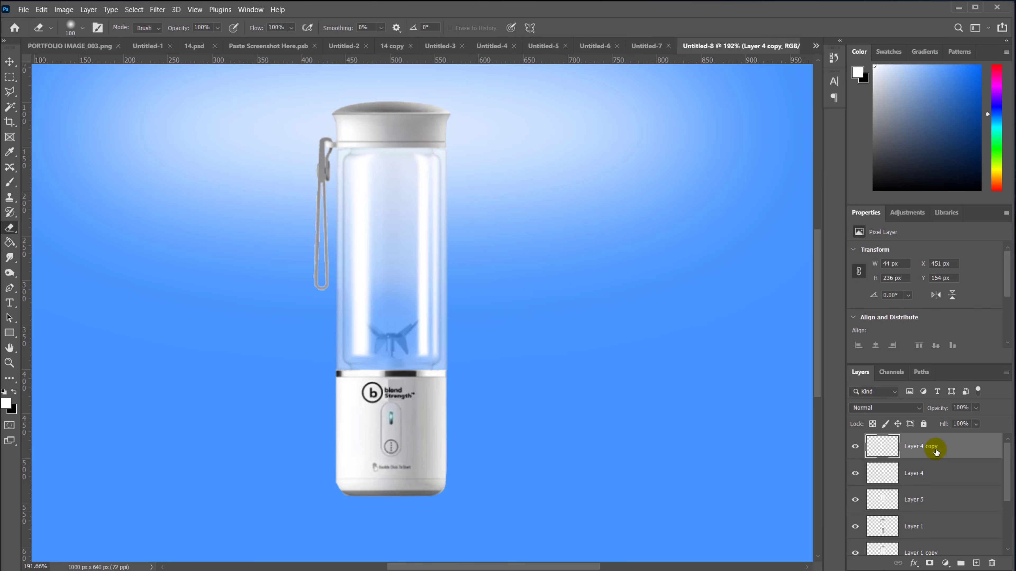
key("ctrl+e")
left_click(855, 447)
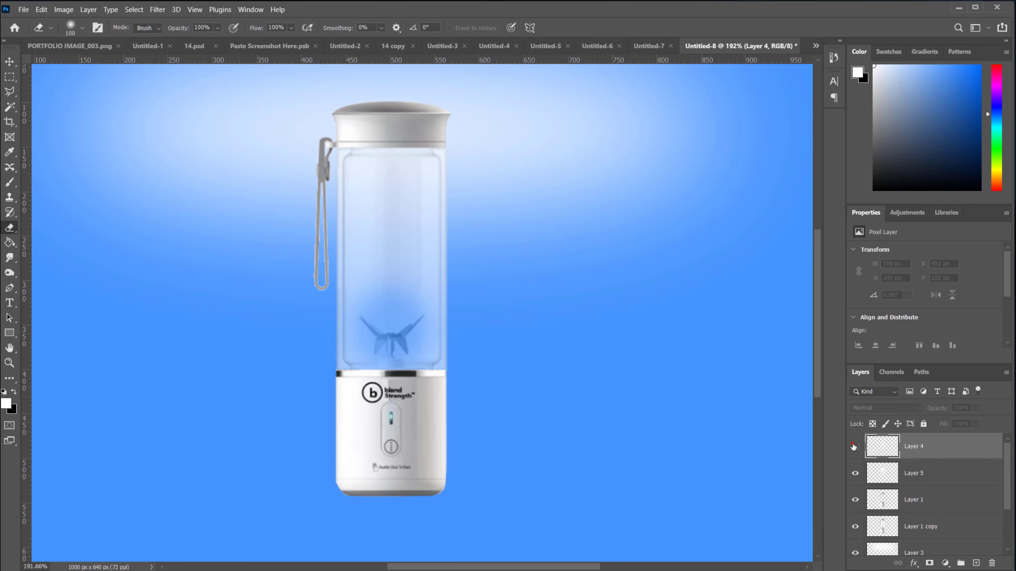
left_click(855, 446)
Stretch the merged highlights on Layer 4 vertically to about 256 px so they reach the metal ring below the jar.
left_click(134, 11)
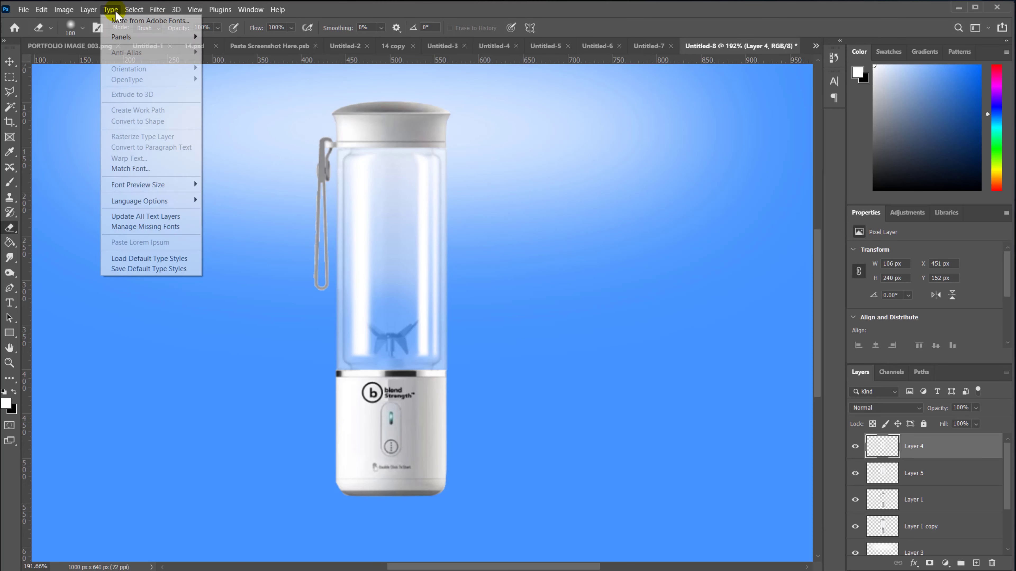
mouse_move(133, 8)
left_click(8, 63)
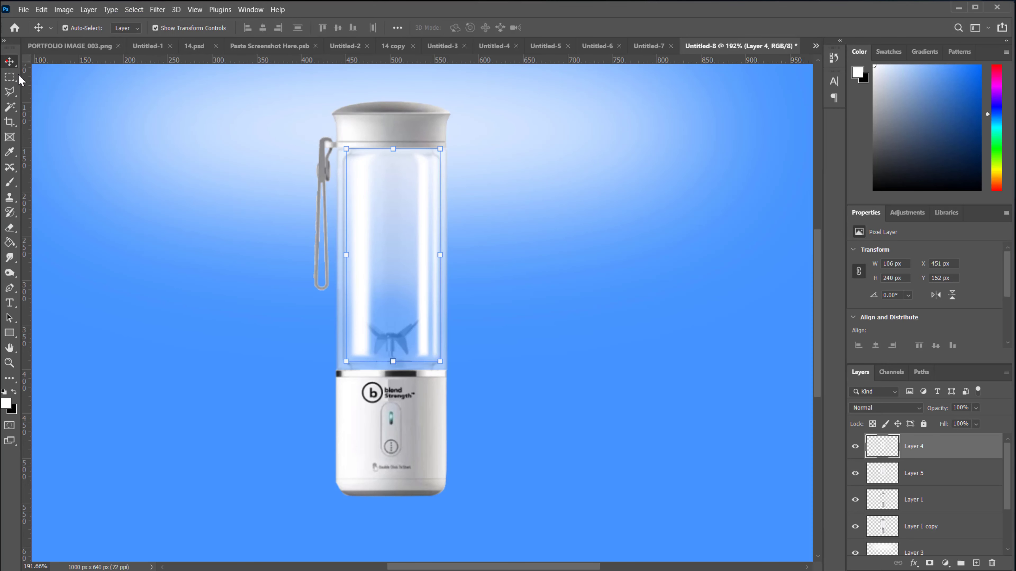
left_click(390, 361)
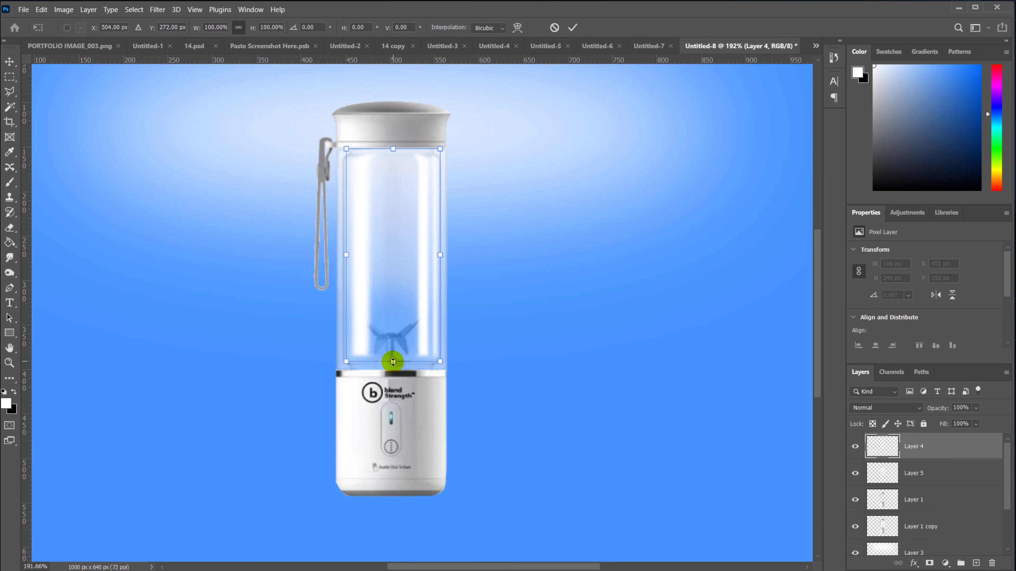
left_click_drag(392, 361, 393, 375)
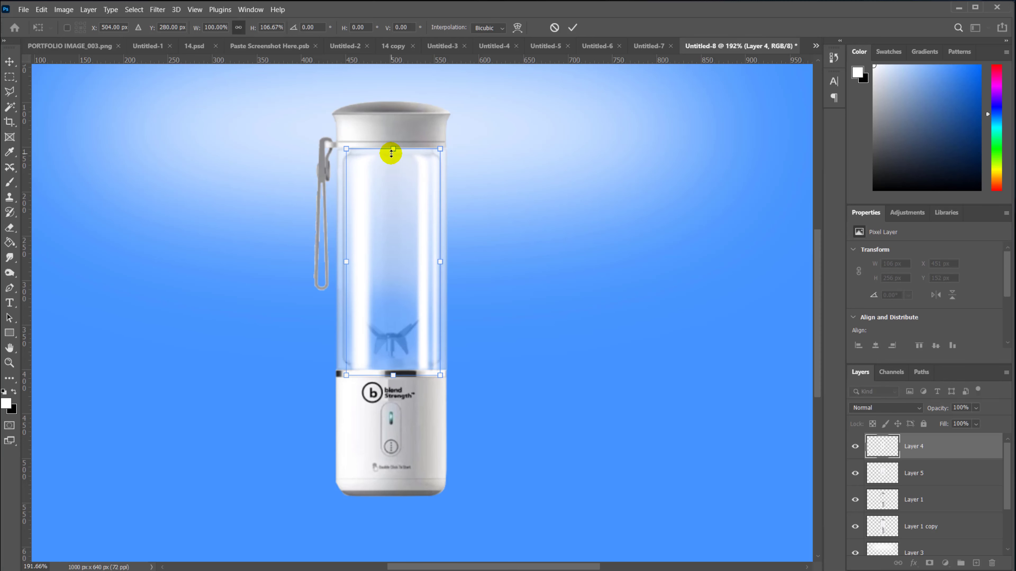
key("Return")
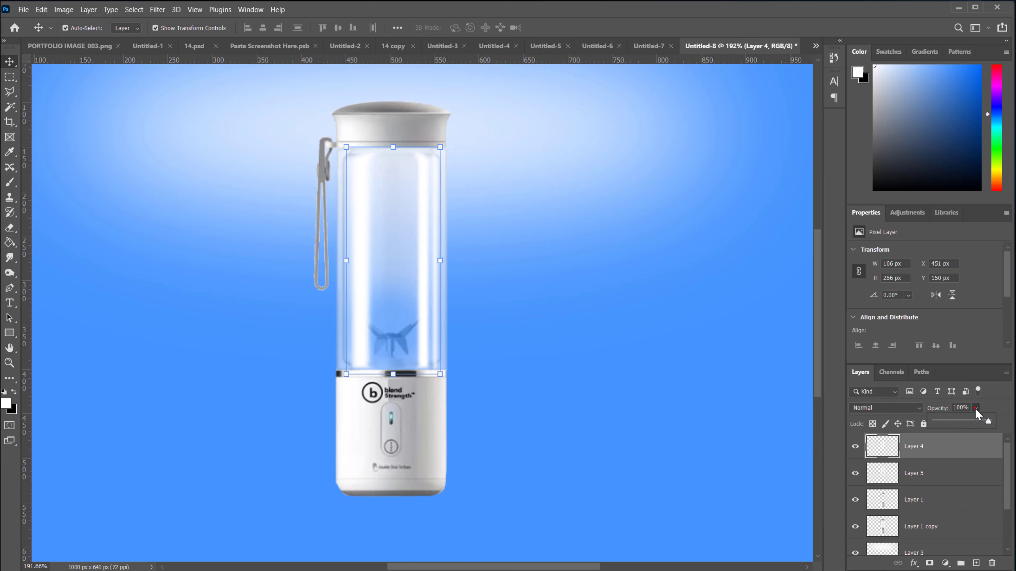
Reduce the opacity of the highlights on Layer 4 to 71% and deselect them to view the jar.
left_click_drag(973, 423, 974, 424)
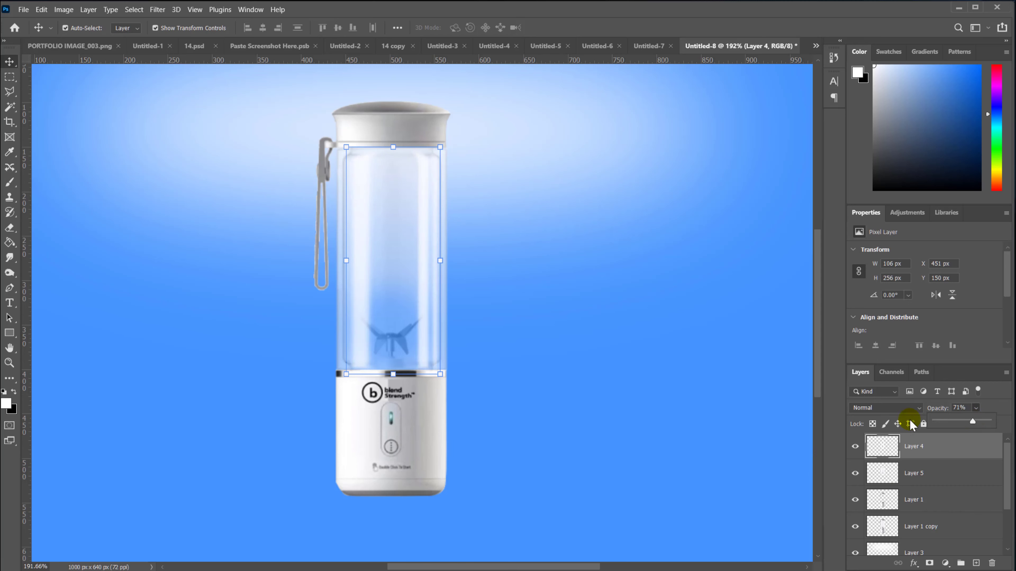
left_click(537, 207)
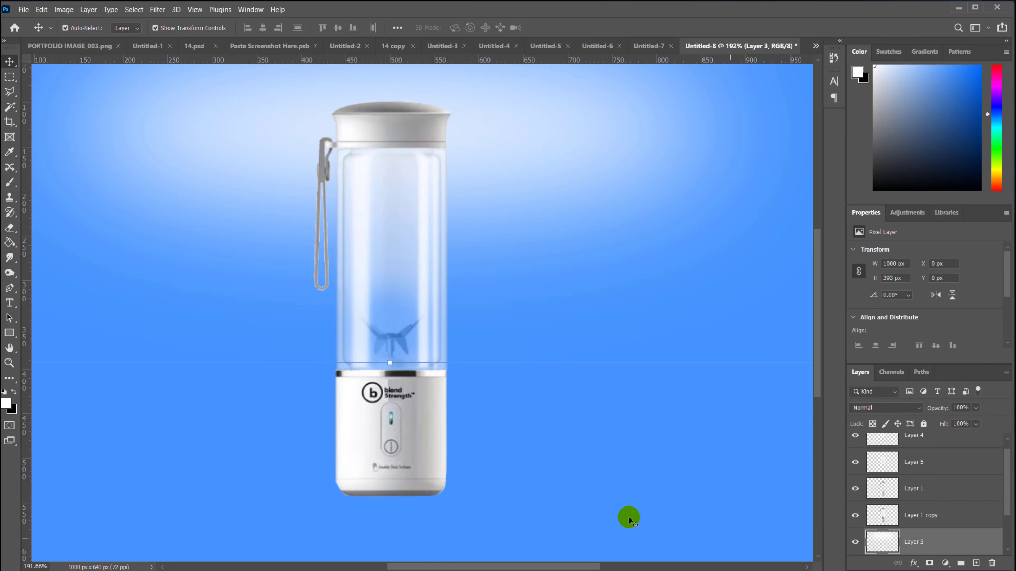
left_click(628, 517)
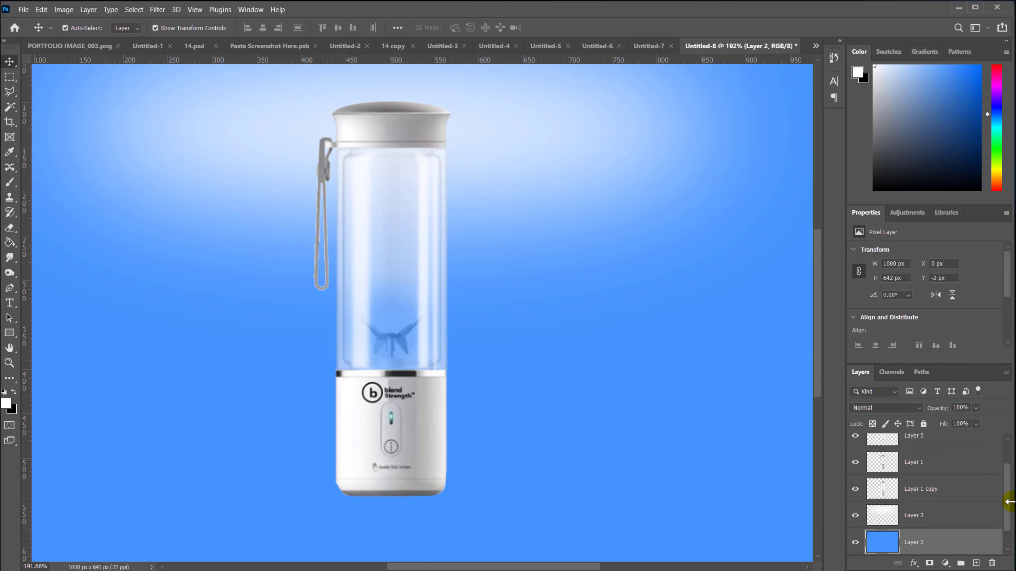
Merge Layer 4, Layer 5 and Layer 1 down into Layer 1 copy and check the combined blender by toggling its visibility.
left_click_drag(1006, 497, 1008, 467)
left_click(941, 457)
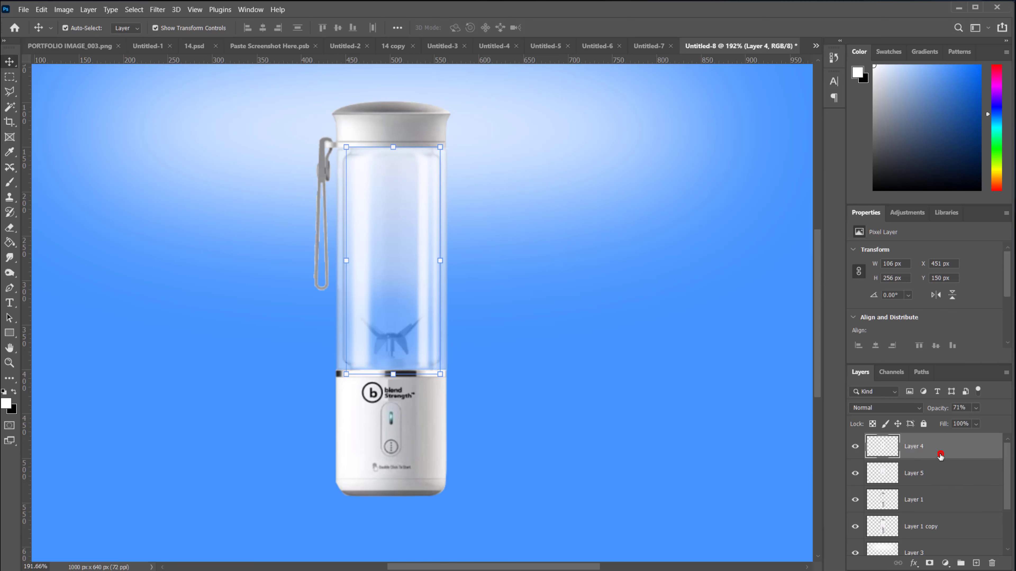
key("ctrl+e")
key("ctrl+e")
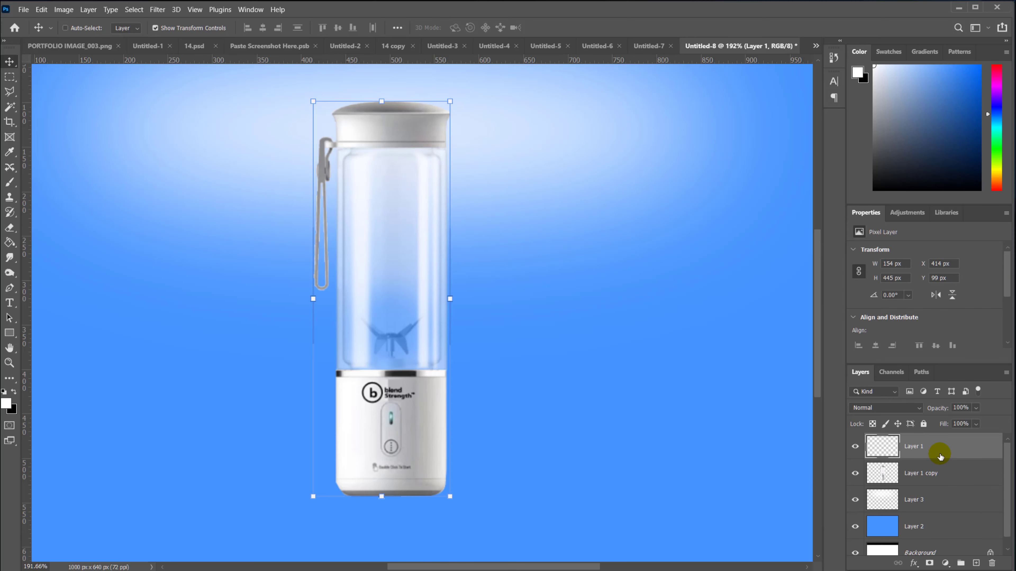
key("ctrl+e")
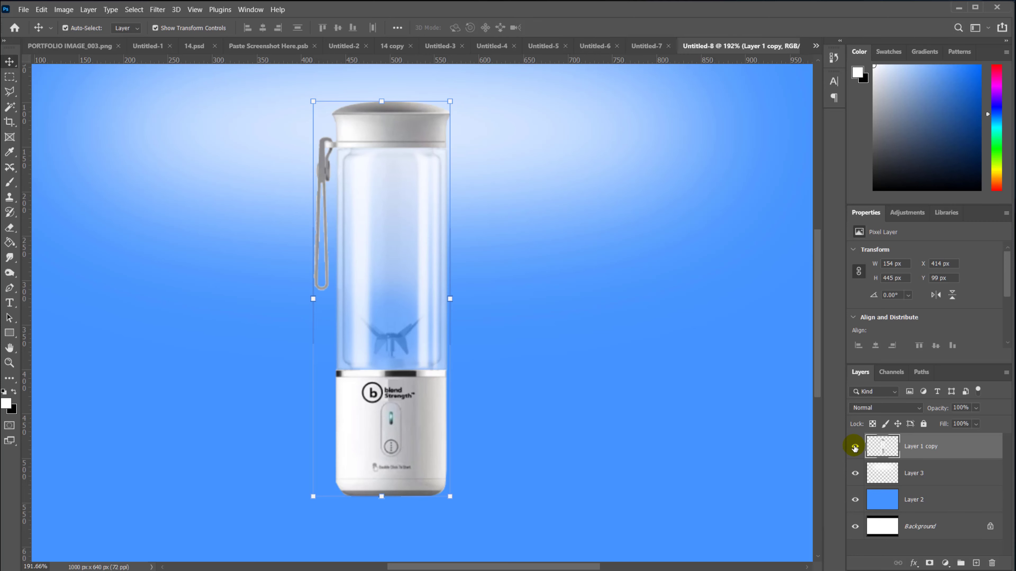
left_click(855, 447)
left_click(855, 447)
scroll(490, 356, "down", 4)
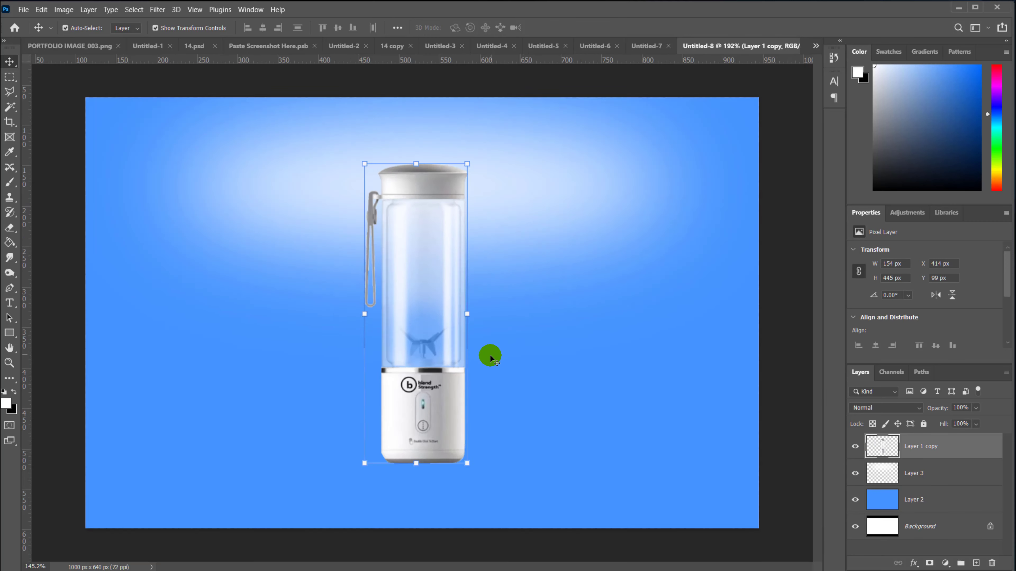
Start placing an embedded image and open the WATER SPLASHES folder inside Ultimate Photoshop Essential Toolbox on Local Disk (M:).
left_click(25, 10)
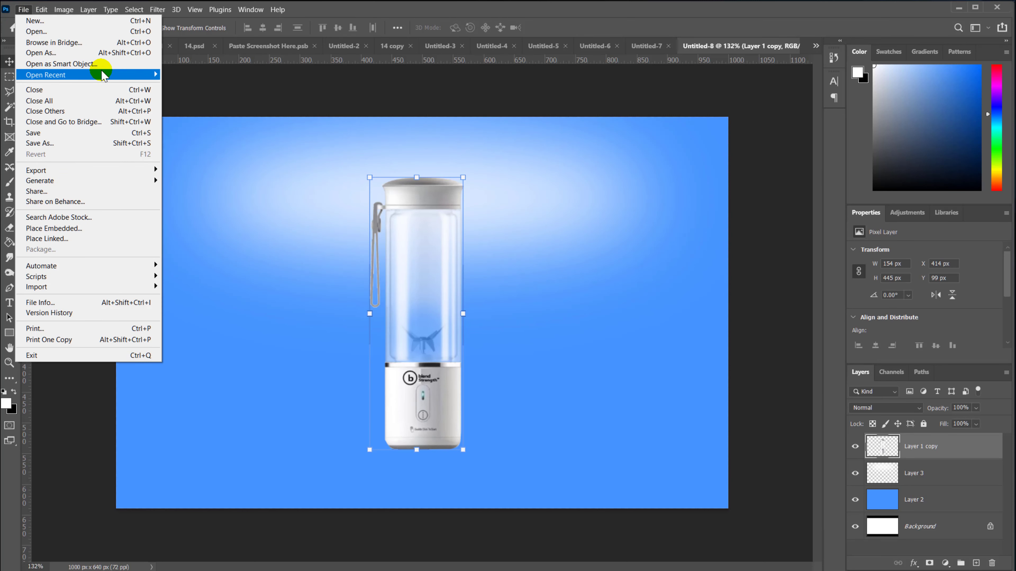
mouse_move(103, 76)
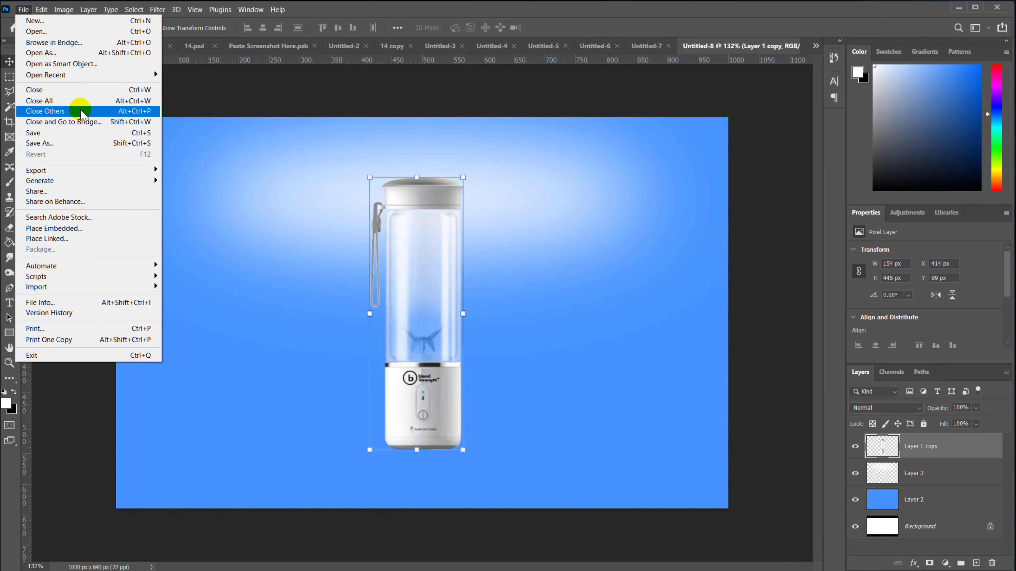
left_click(60, 229)
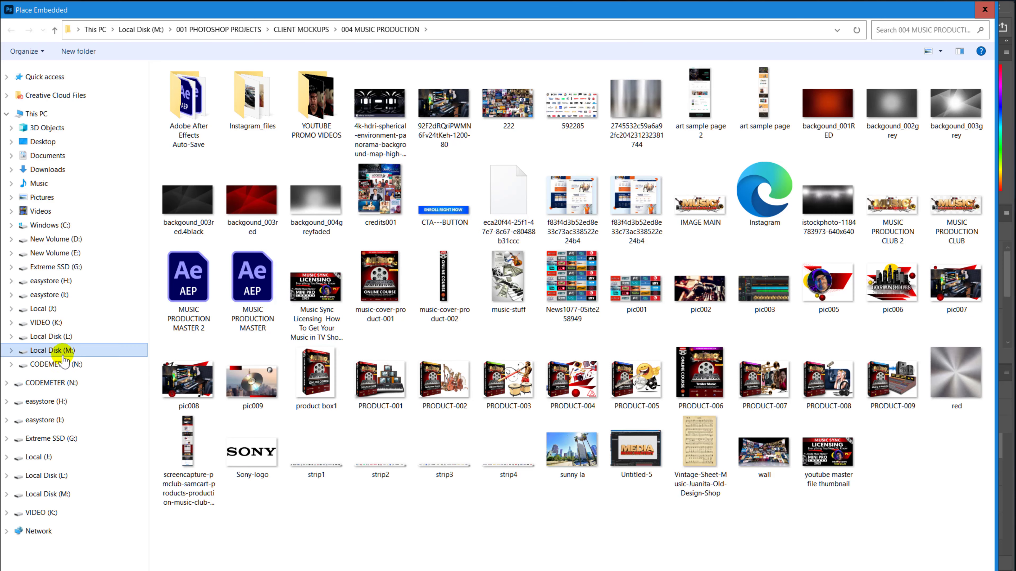
left_click(64, 351)
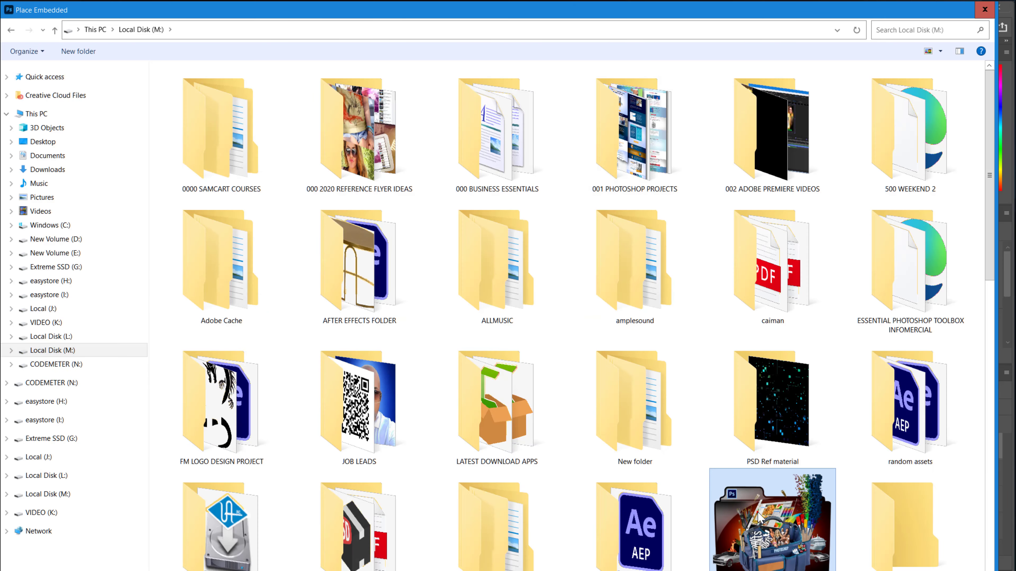
double_click(774, 520)
scroll(594, 386, "down", 4)
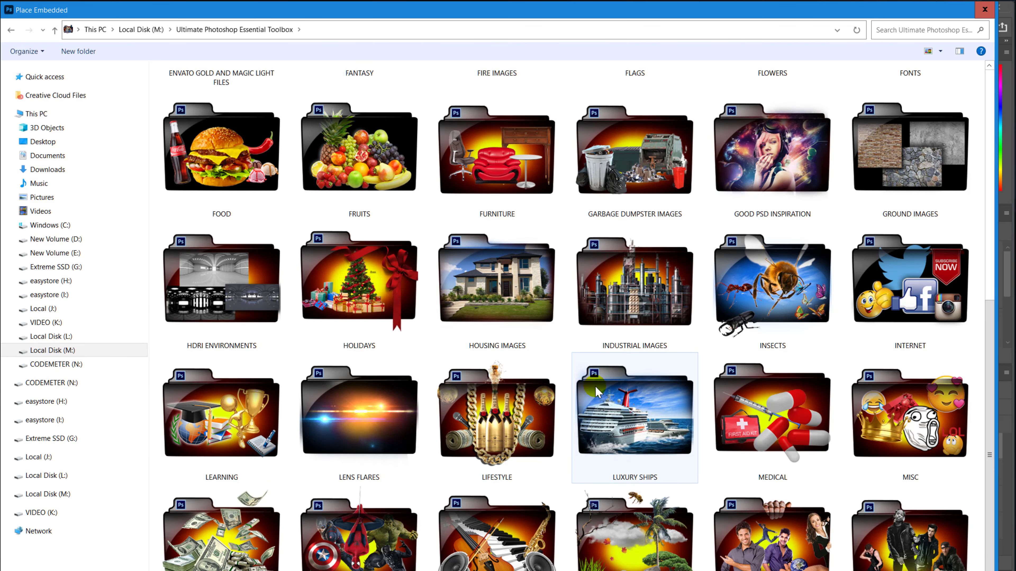
scroll(596, 385, "down", 2)
double_click(782, 528)
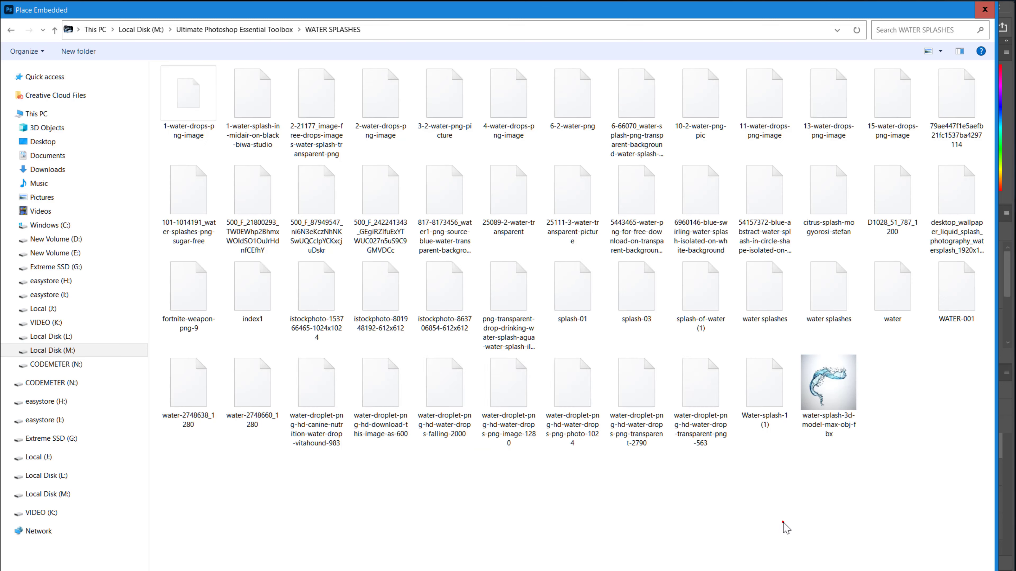
Enlarge the file thumbnails and place the 3-2-water-png-picture image in the document.
right_click(536, 514)
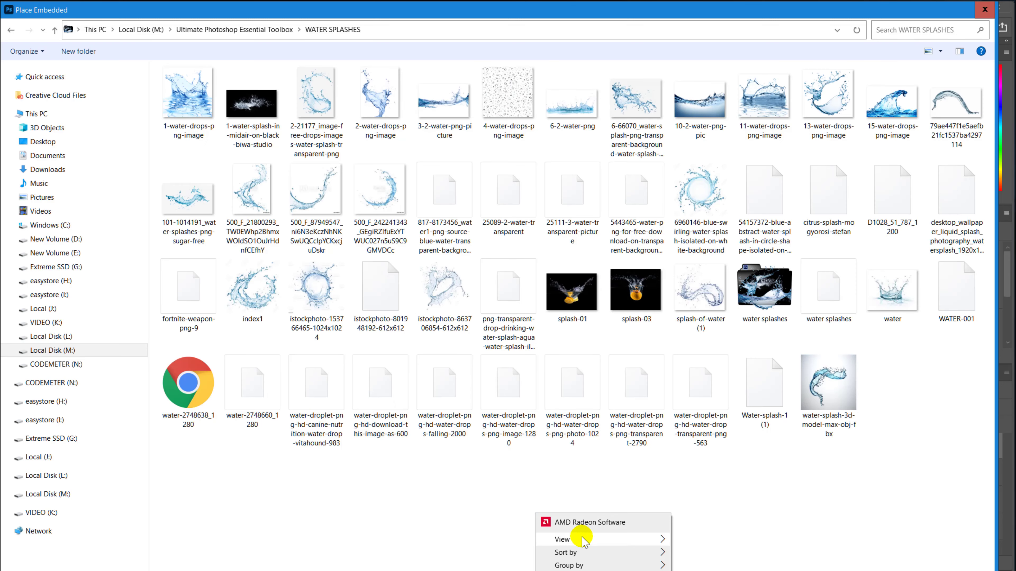
mouse_move(584, 540)
left_click(708, 540)
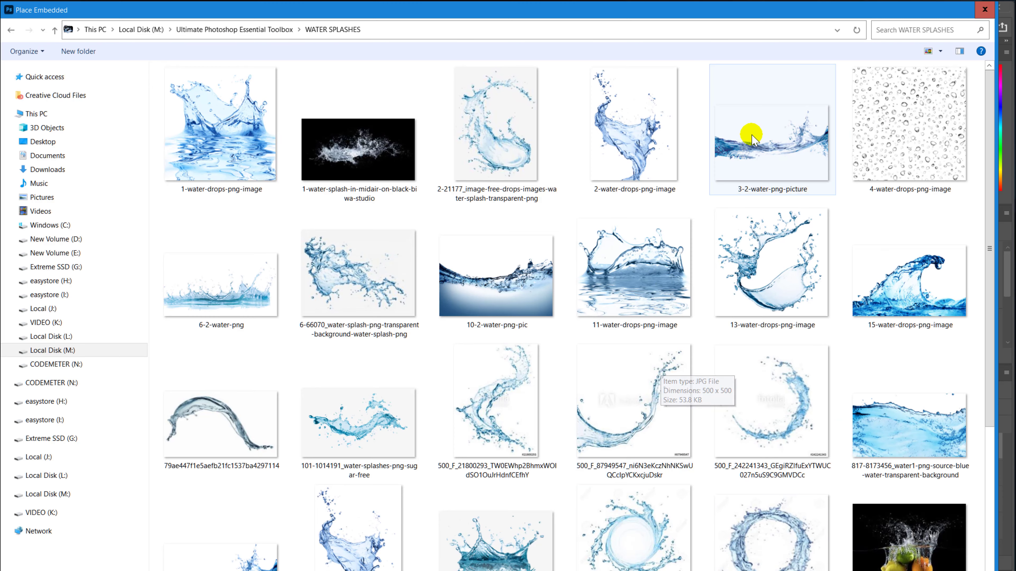
double_click(762, 138)
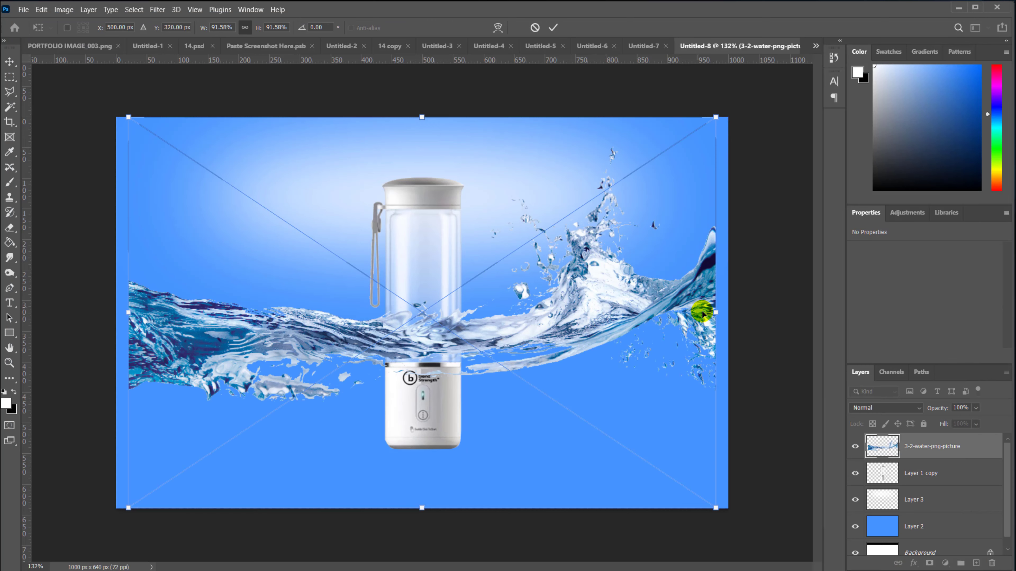
Scale the placed water splash to about 95.4% to span the canvas width and lower it across the blender's base.
left_click_drag(718, 307, 727, 310)
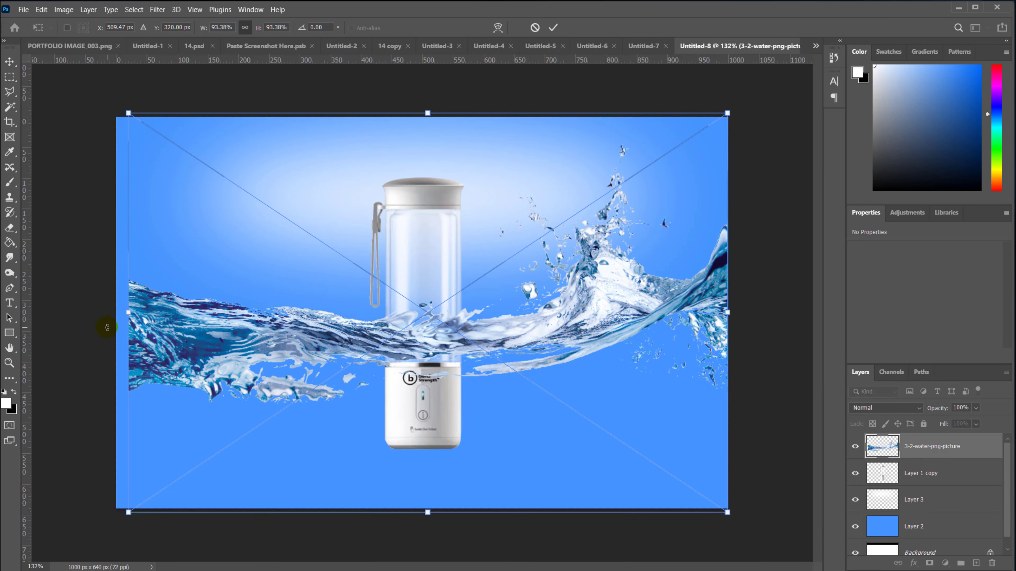
left_click_drag(130, 312, 115, 311)
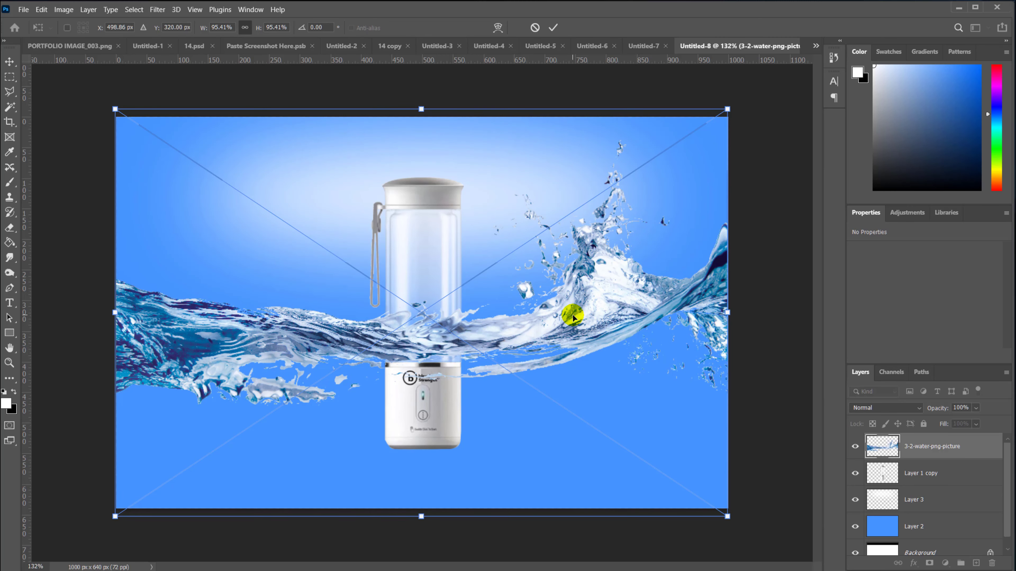
left_click_drag(572, 316, 578, 347)
key("Return")
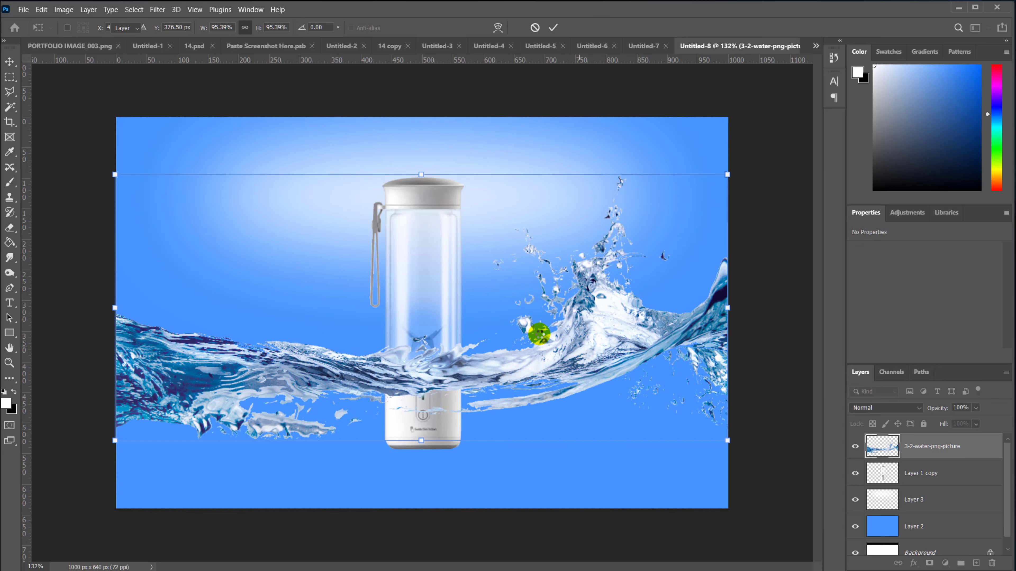
Move the blender up to about X 428, Y 37 px and lower the water splash to about Y 153 px.
left_click(407, 243)
left_click_drag(447, 221, 446, 199)
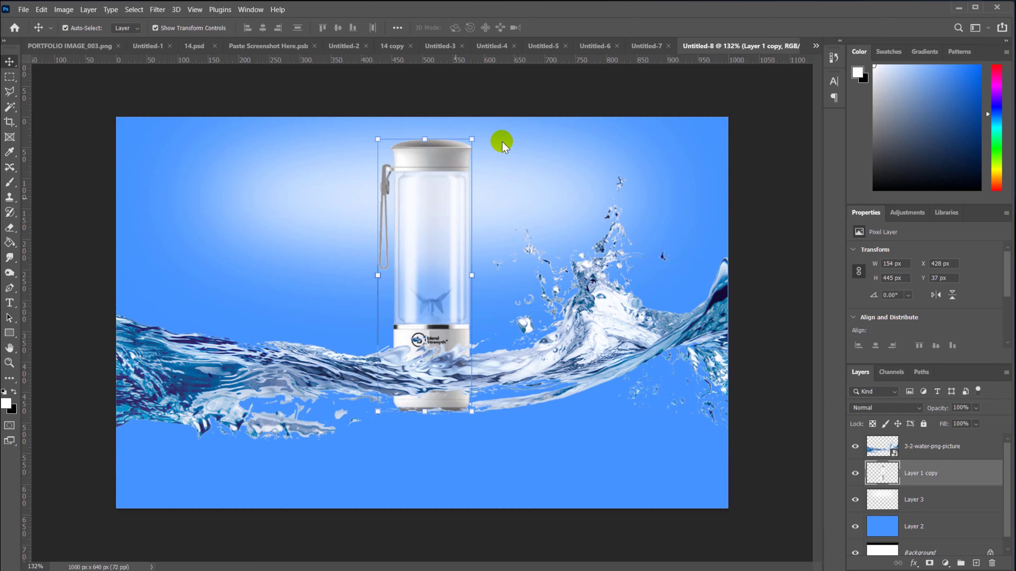
left_click(623, 325)
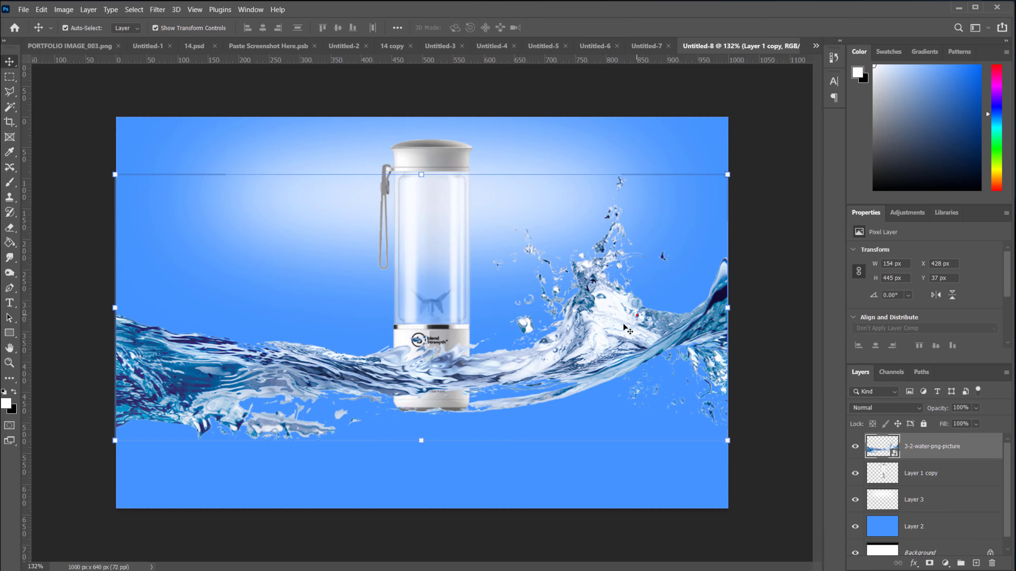
left_click_drag(623, 324, 627, 359)
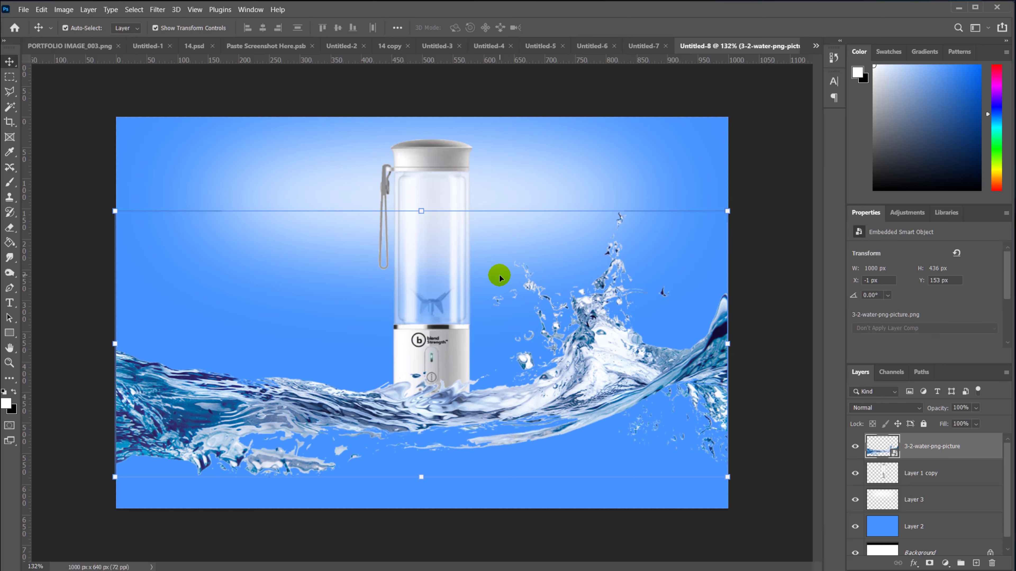
Enlarge the blender on Layer 1 copy to about 118%, tilt it clockwise about 19°, reposition it in the water, and deselect it.
left_click(456, 242)
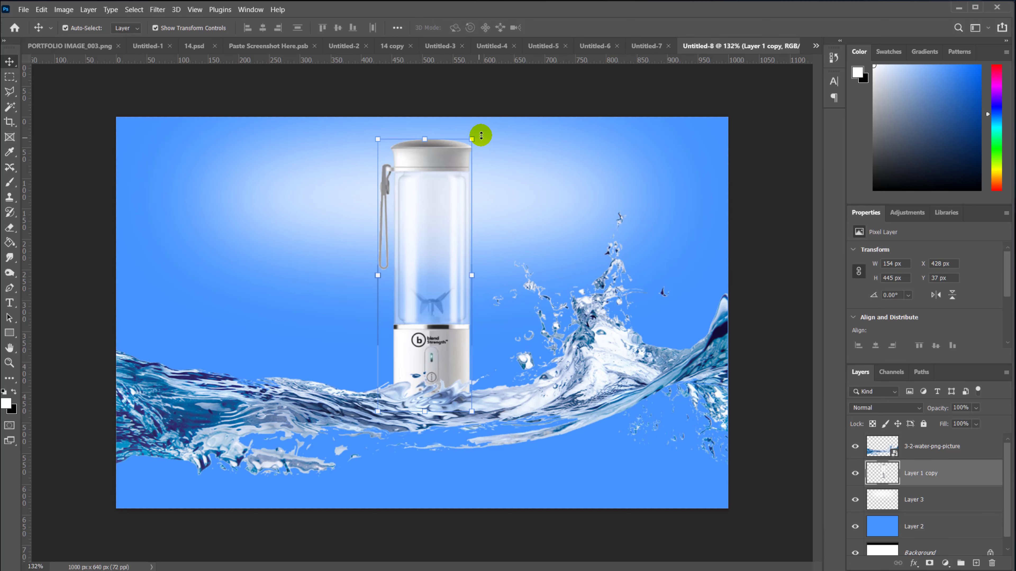
left_click_drag(484, 131, 509, 107)
left_click_drag(475, 227, 483, 254)
key("Return")
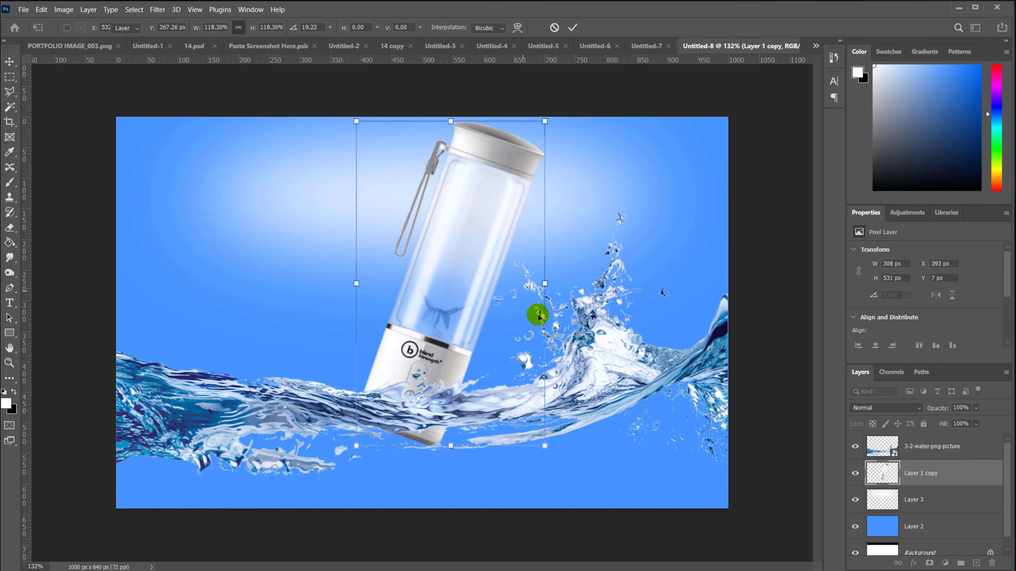
key("ctrl+minus")
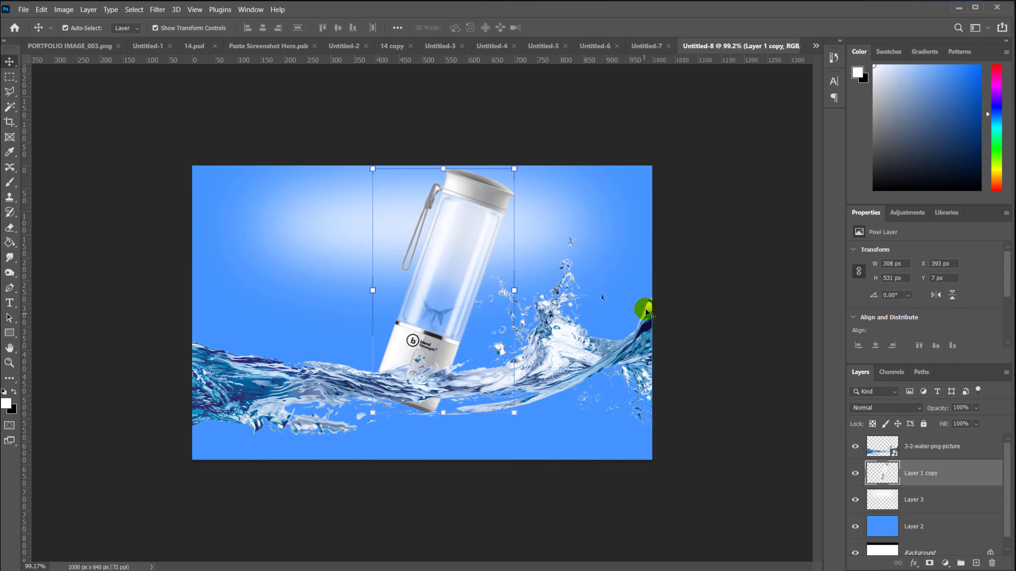
left_click(676, 303)
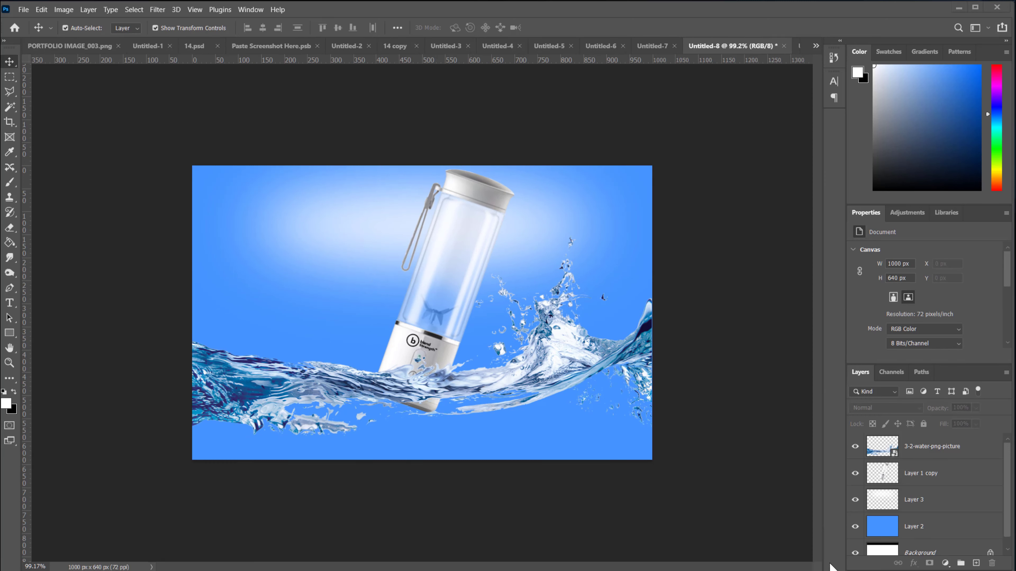
Start placing another embedded image and open 001 PHOTOSHOP PROJECTS > CLIENT MOCKUPS > BIOLOHEALTH > BLENDSTRENGTH on Local Disk (M:).
left_click(24, 10)
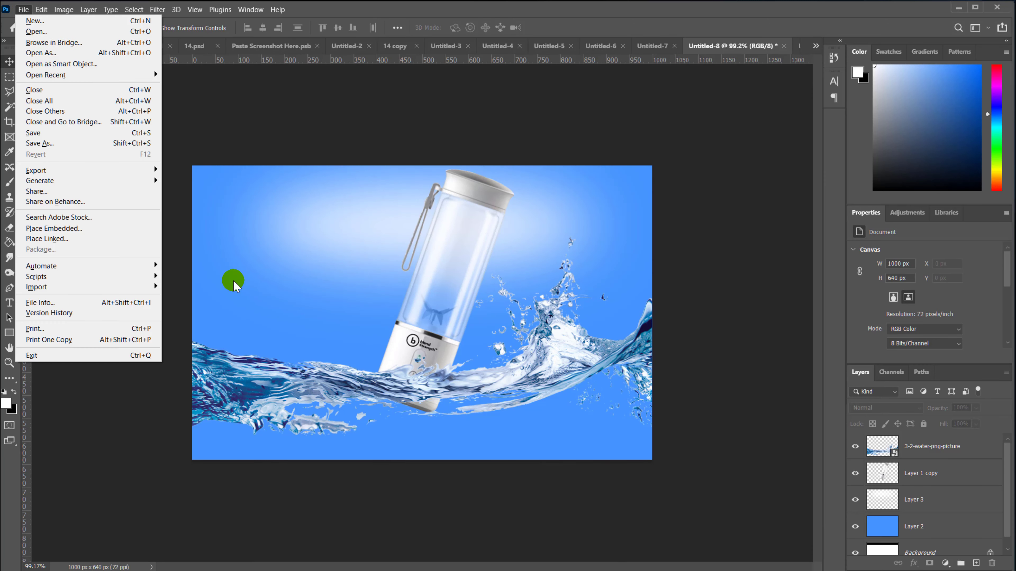
left_click(75, 231)
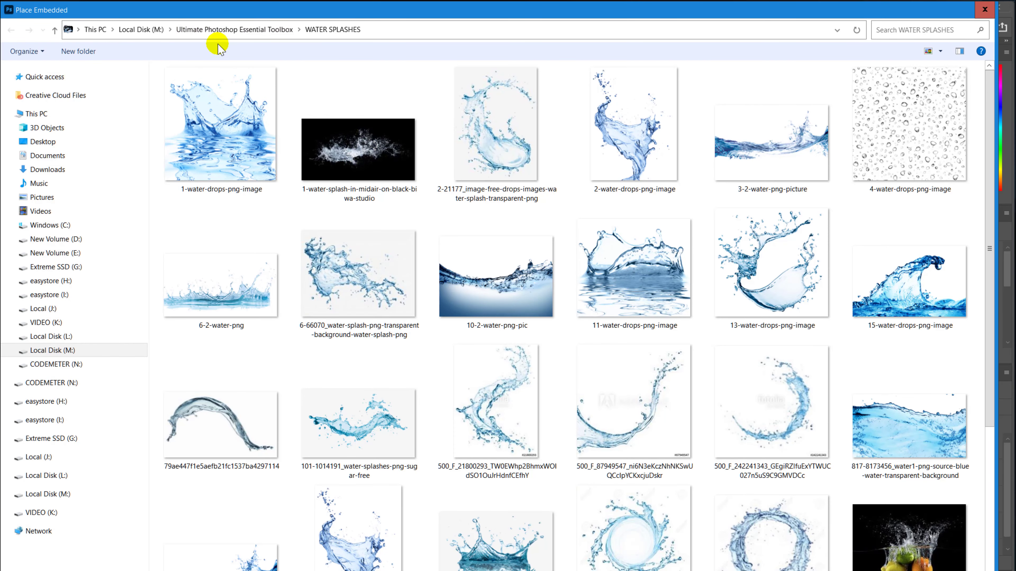
left_click(148, 28)
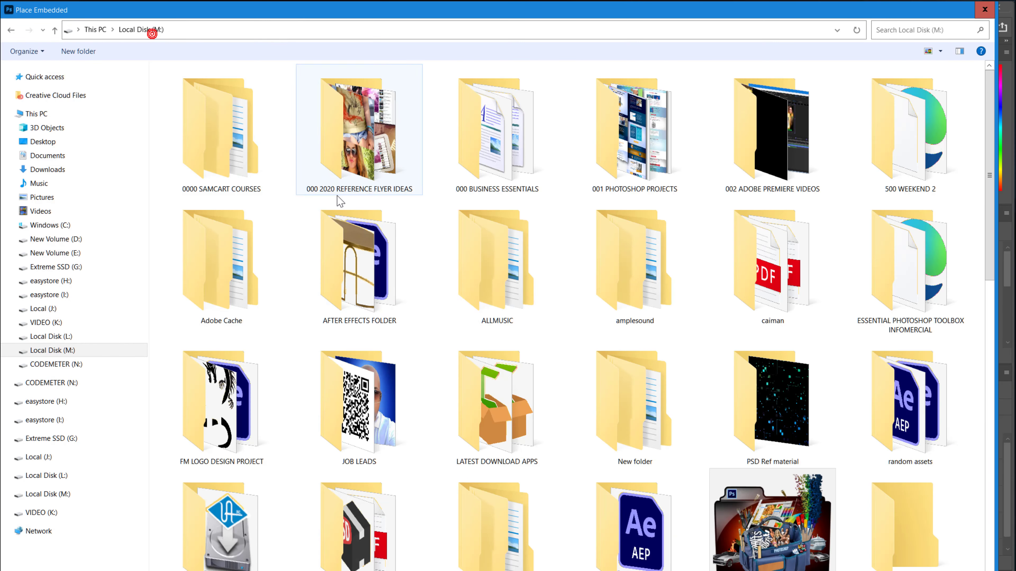
double_click(640, 136)
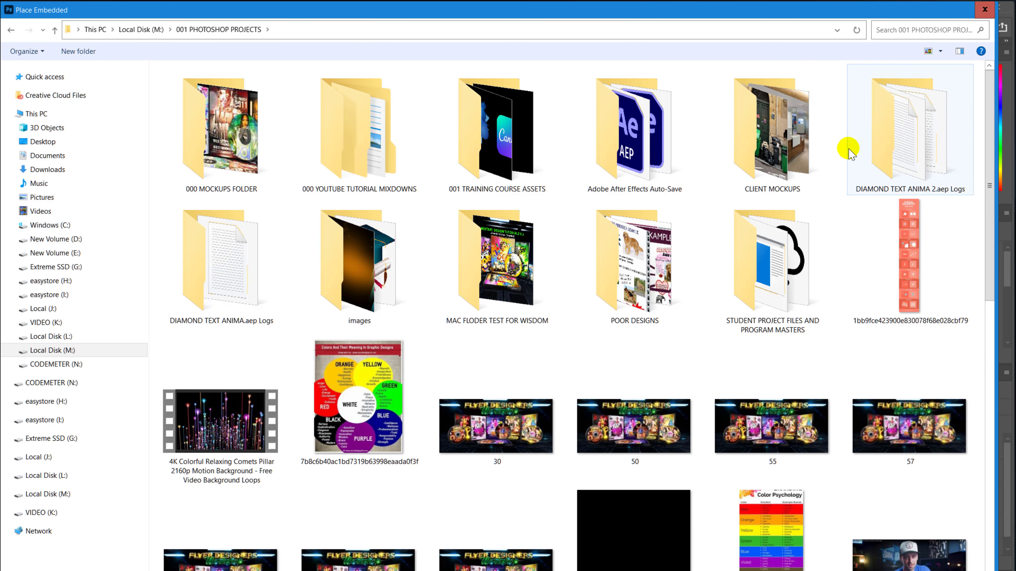
double_click(802, 151)
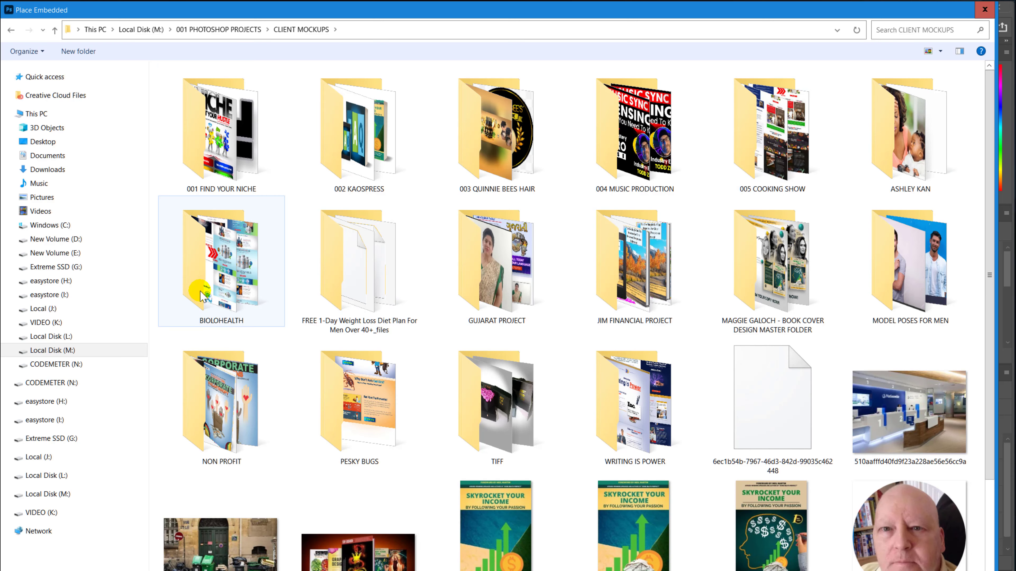
double_click(240, 250)
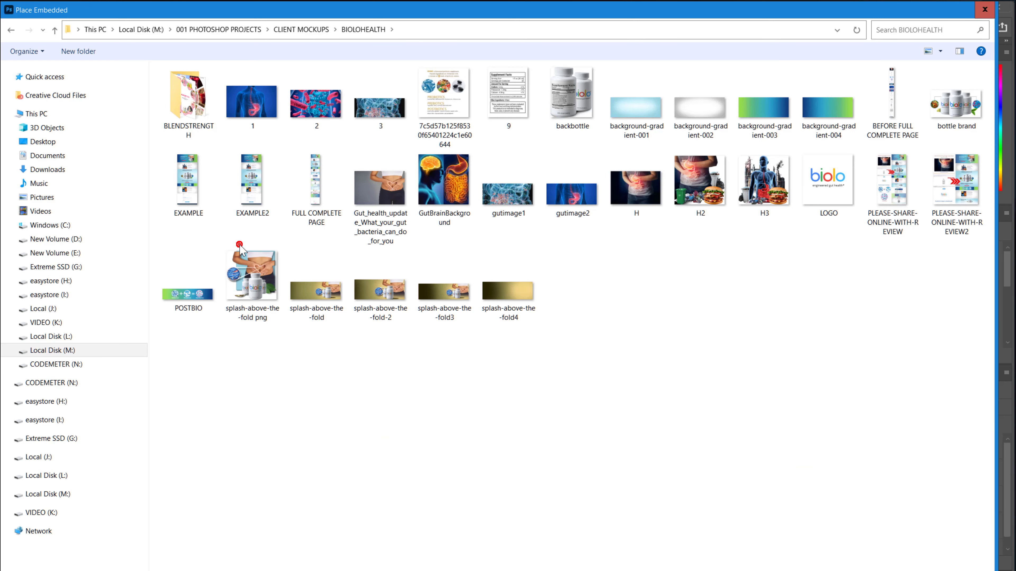
double_click(200, 107)
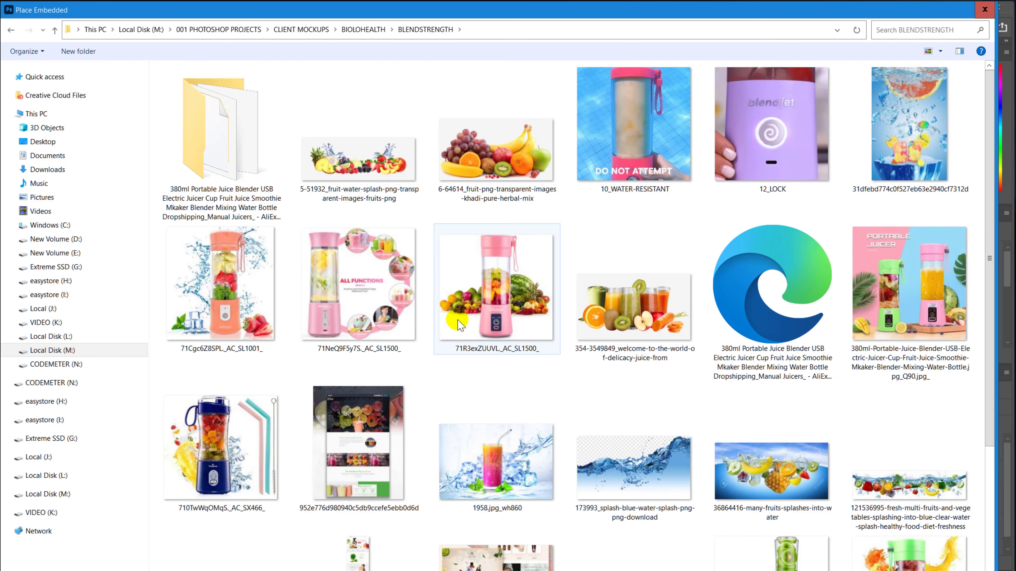
scroll(462, 308, "down", 10)
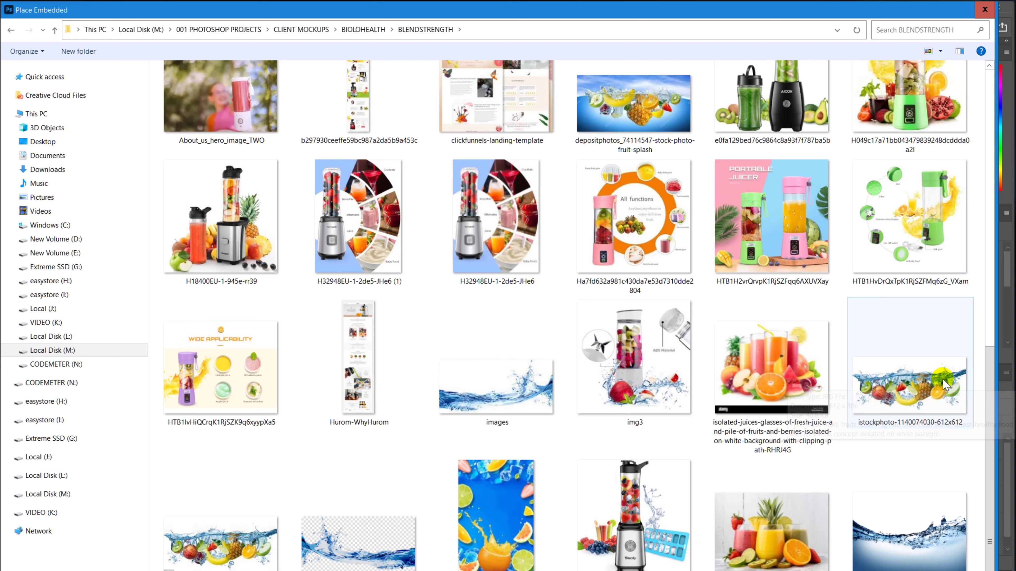
double_click(221, 540)
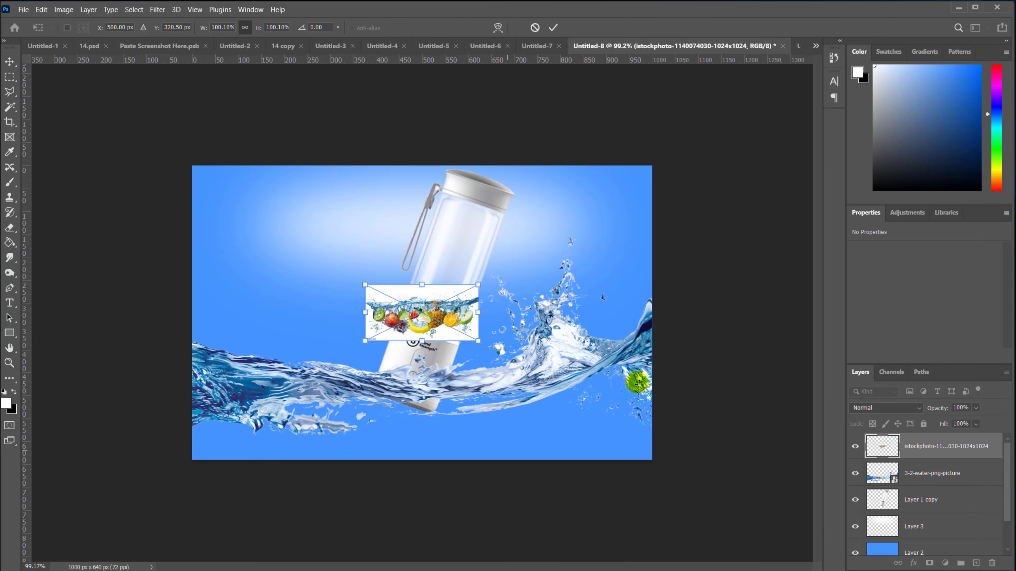
left_click_drag(423, 342, 432, 422)
left_click_drag(423, 285, 423, 280)
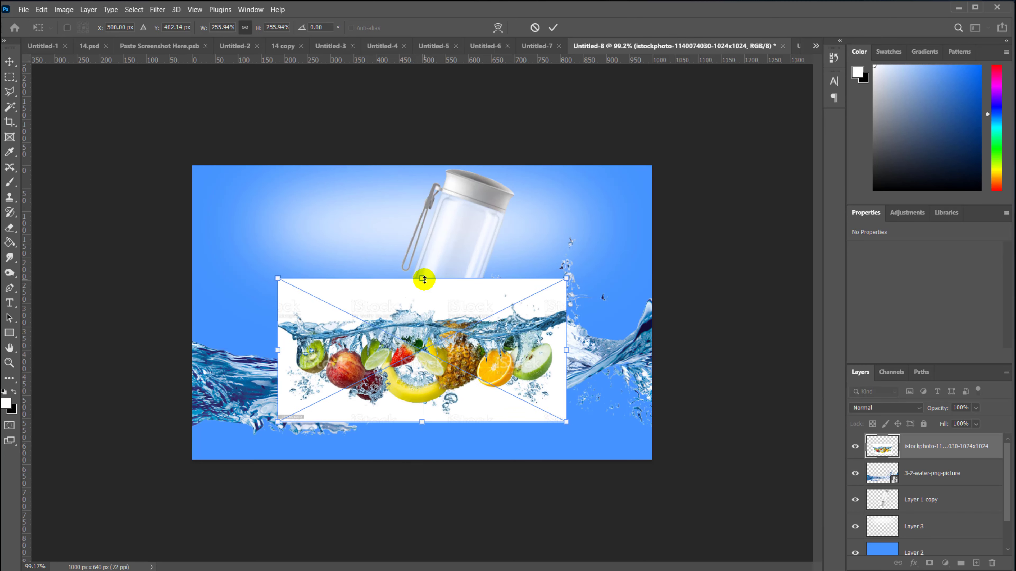
key("Return")
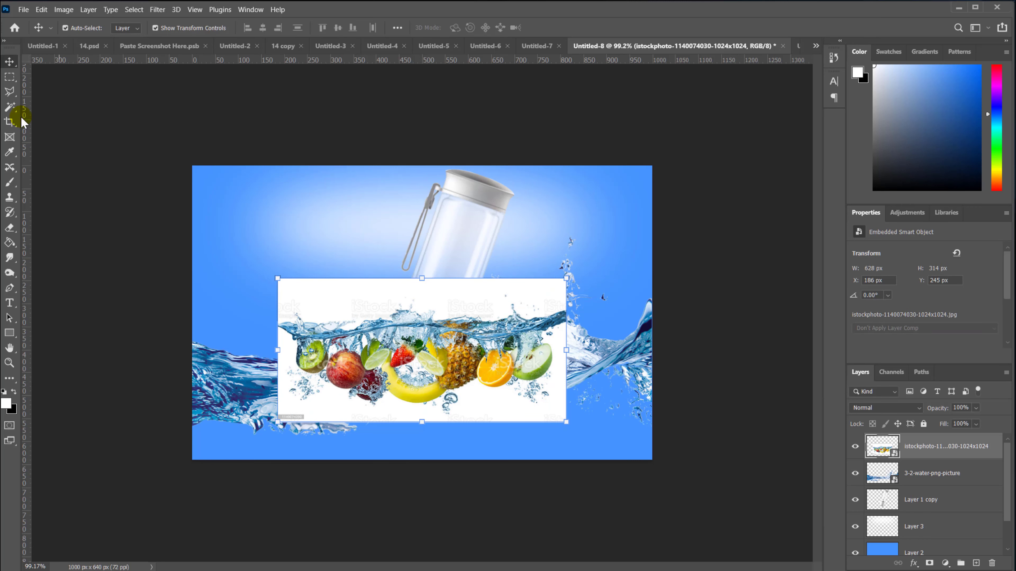
Try to delete the white area above the fruit splash using a Magic Wand selection, and rasterize the fruit image layer.
left_click(11, 109)
left_click(429, 289)
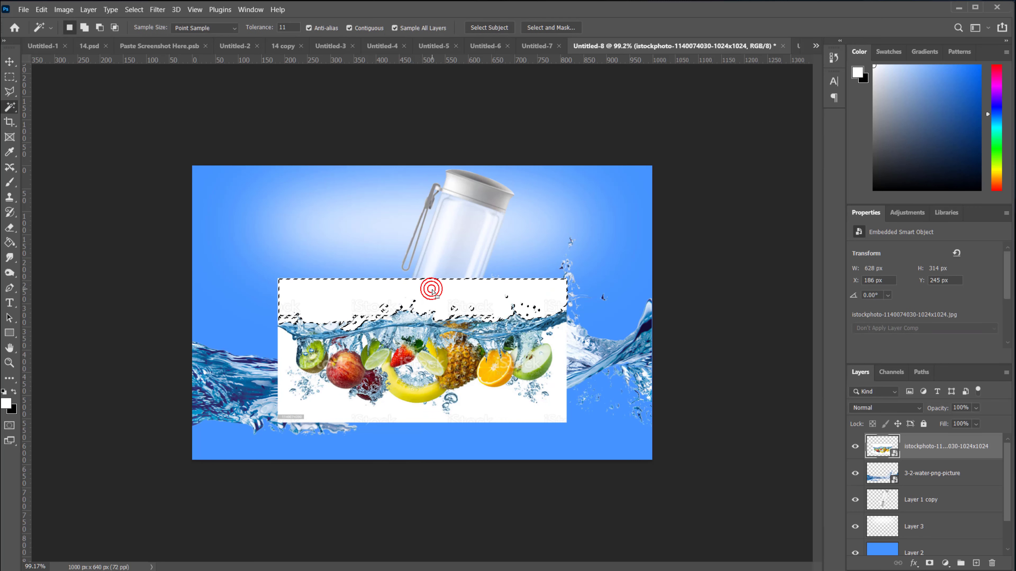
key("Delete")
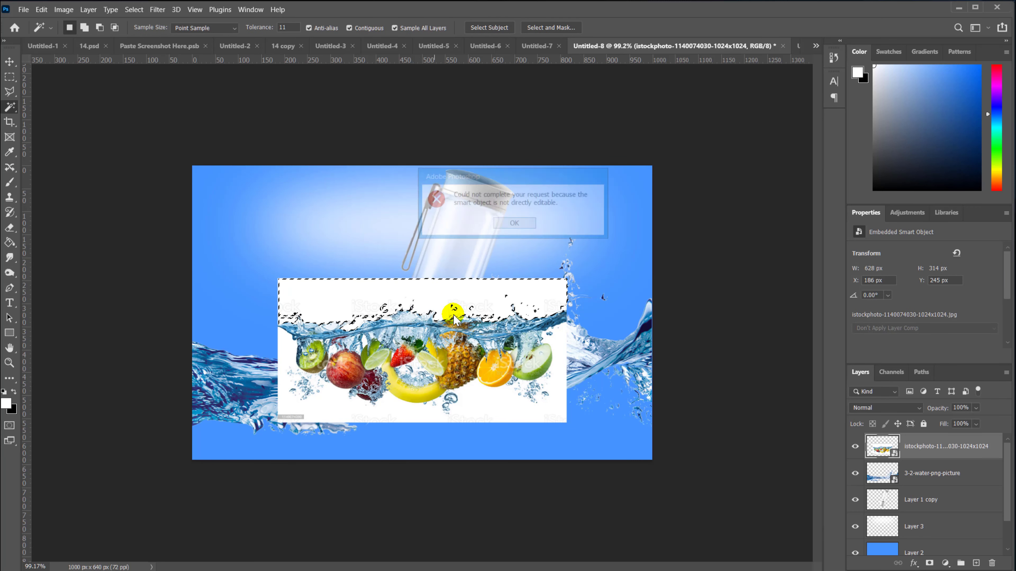
left_click(516, 223)
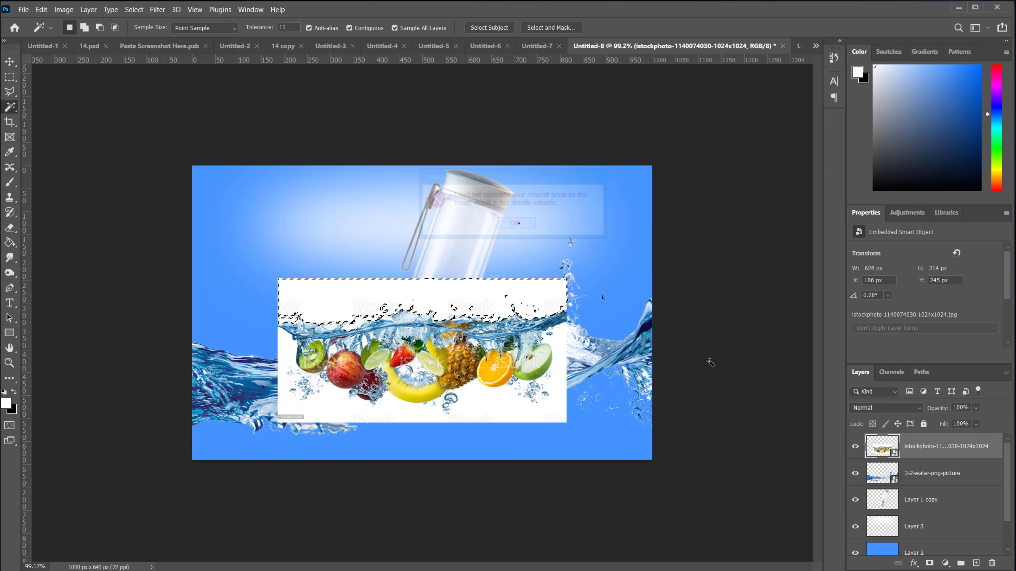
right_click(934, 456)
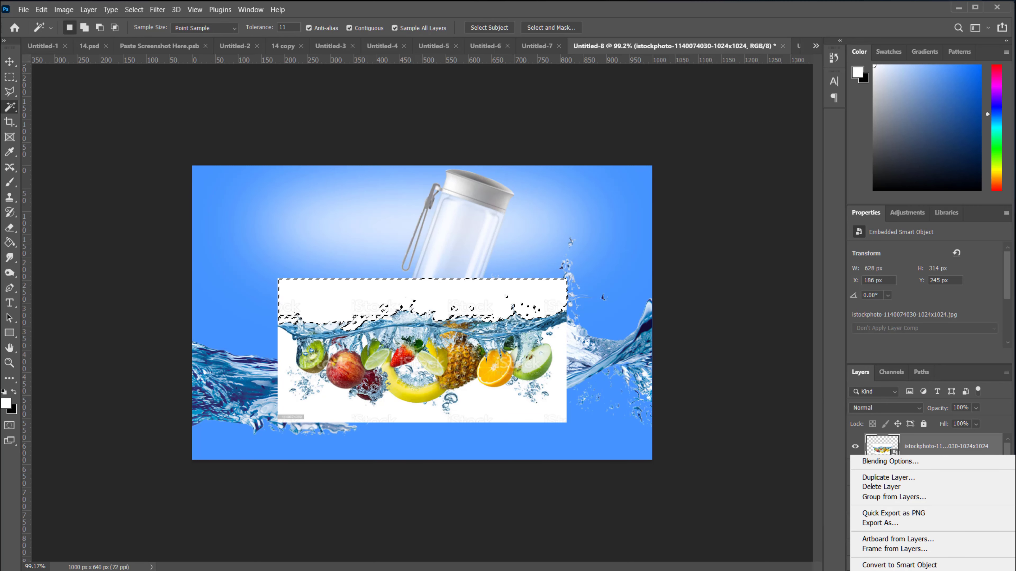
left_click(891, 570)
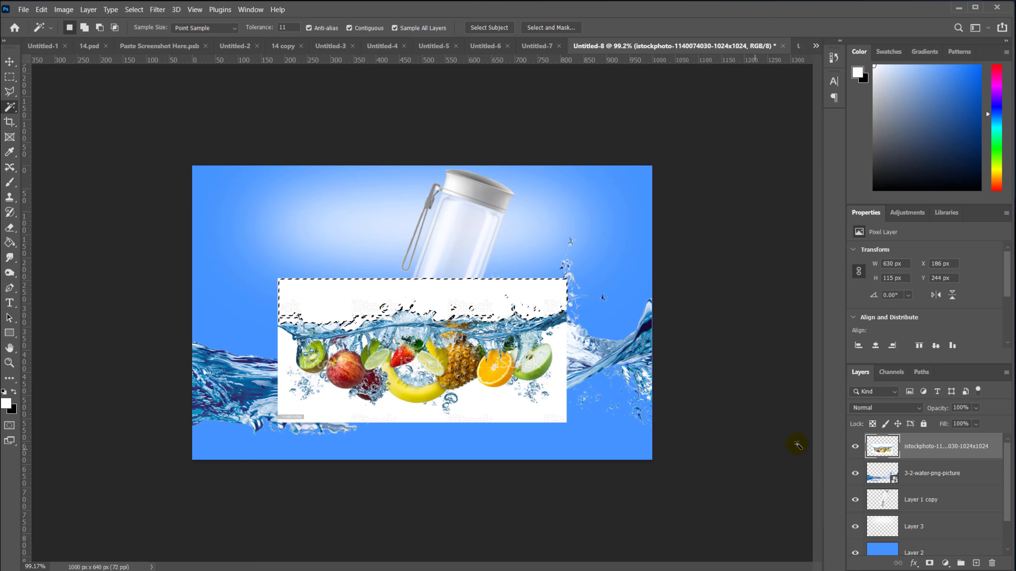
Delete the white background above and below the fruit on the istockphoto layer using Magic Wand selections, and clear the selection.
left_click(880, 446)
key("Delete")
left_click(500, 406)
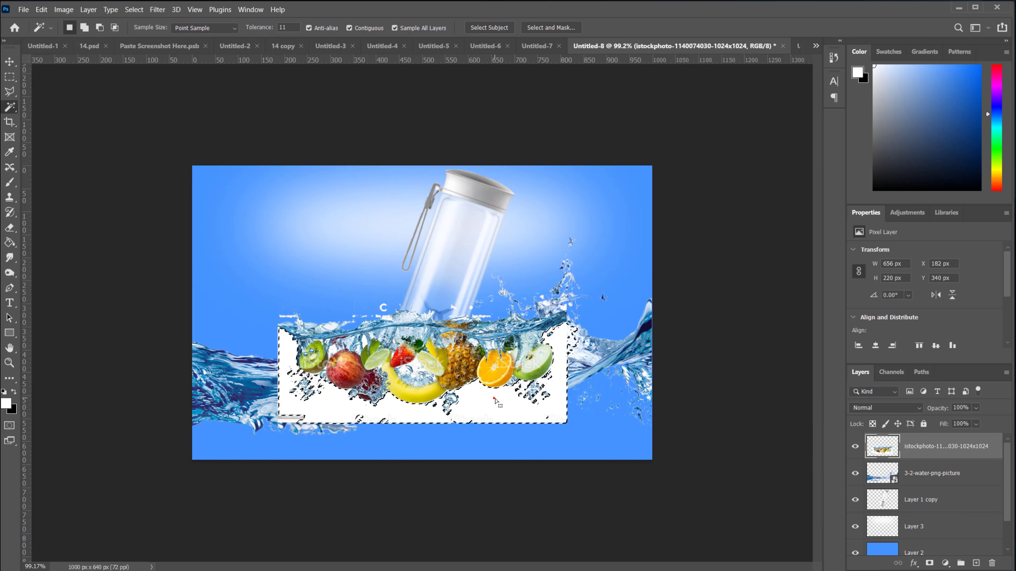
key("Delete")
left_click(292, 180)
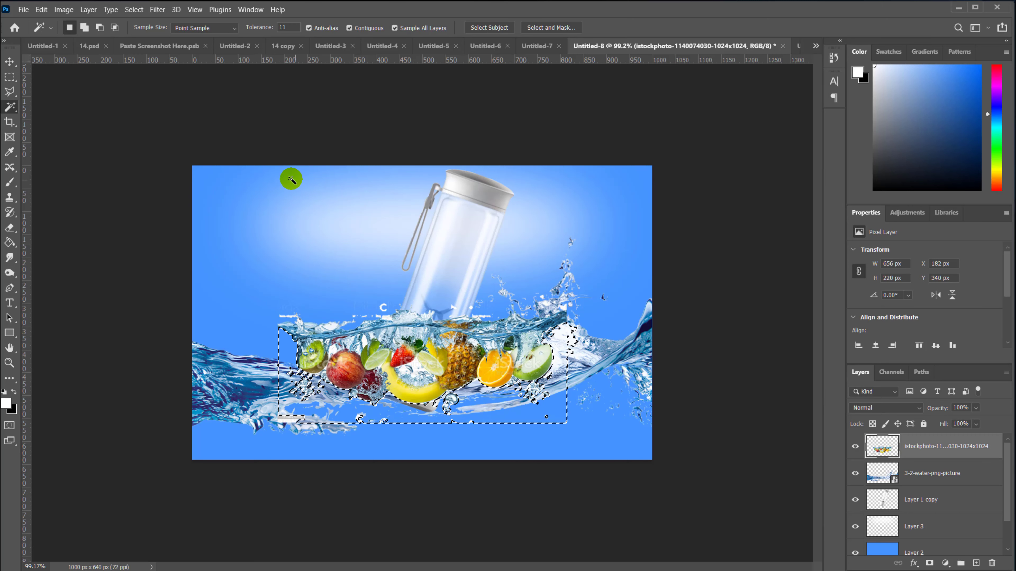
left_click(134, 9)
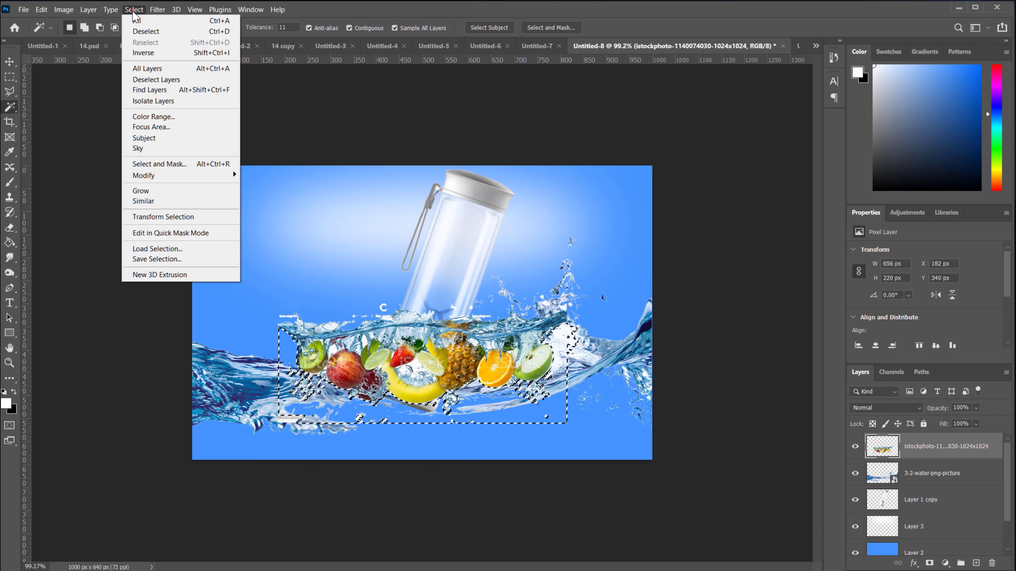
left_click(141, 30)
Enlarge the istockphoto fruit splash to about 124% and move it down so it sits in the lower part of the canvas.
left_click(10, 63)
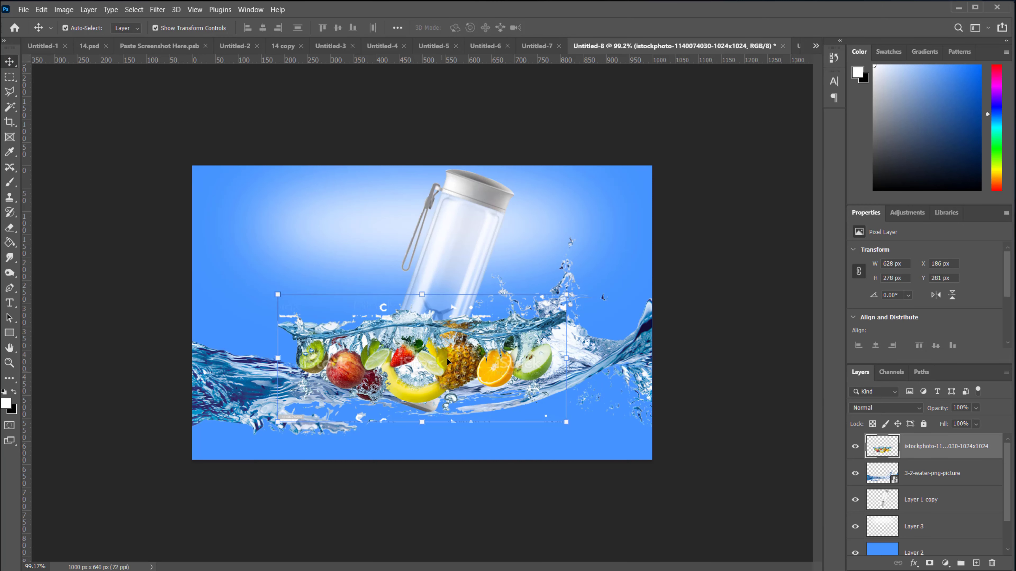
left_click_drag(421, 291, 409, 267)
left_click_drag(475, 355, 486, 374)
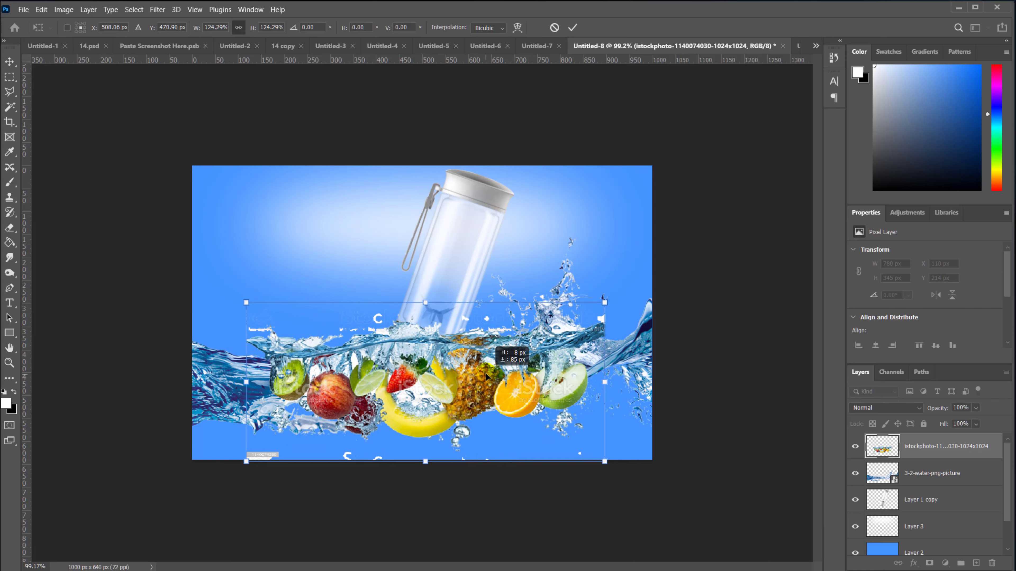
key("Return")
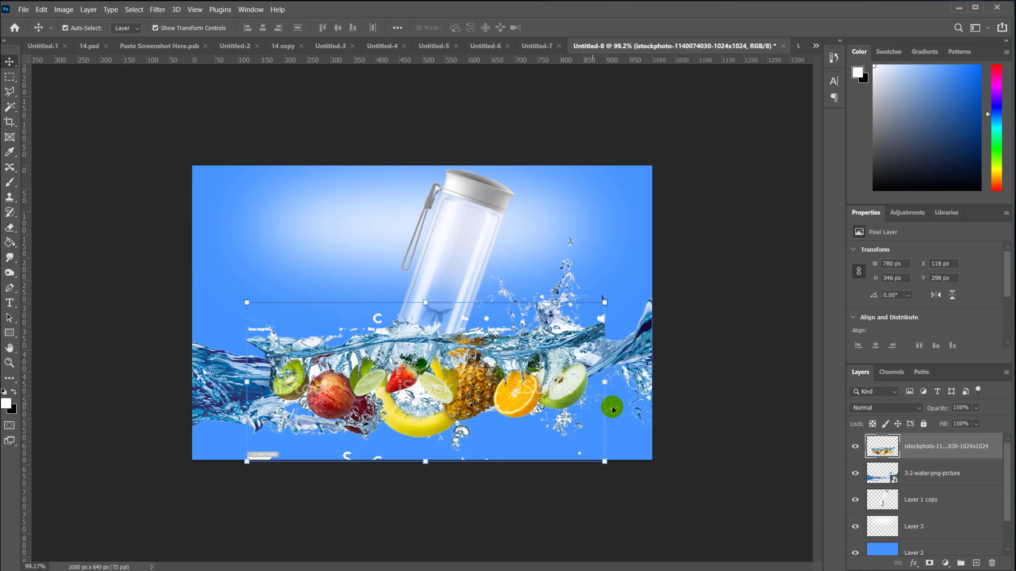
Scale the blender on Layer 1 copy to about 87%, rotate it about 10.5° further clockwise, and reposition it above the fruit.
left_click(495, 231)
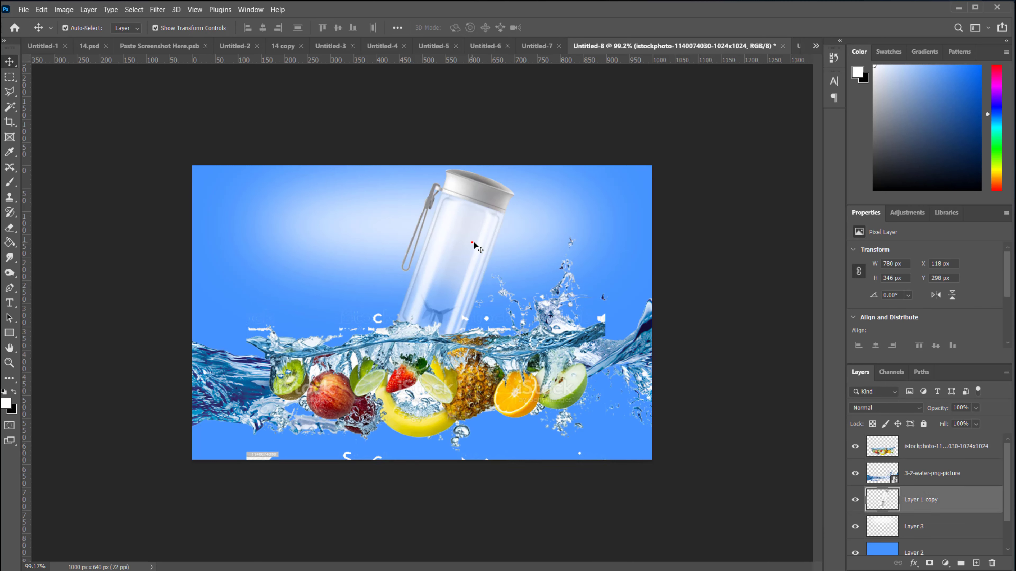
right_click(488, 198)
left_click(399, 239)
left_click(470, 178)
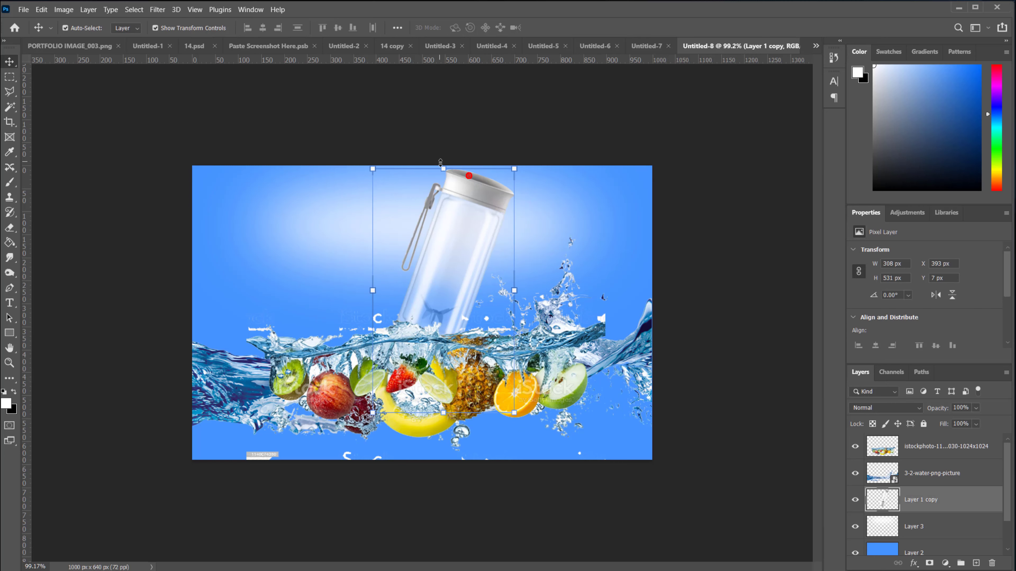
left_click_drag(443, 169, 462, 243)
left_click_drag(531, 170, 532, 164)
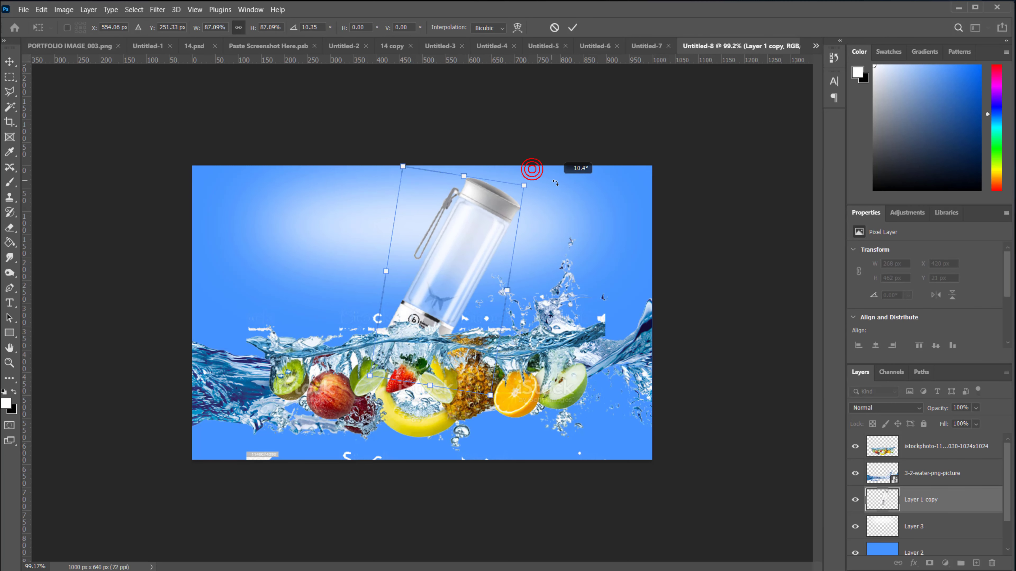
left_click_drag(482, 240, 493, 240)
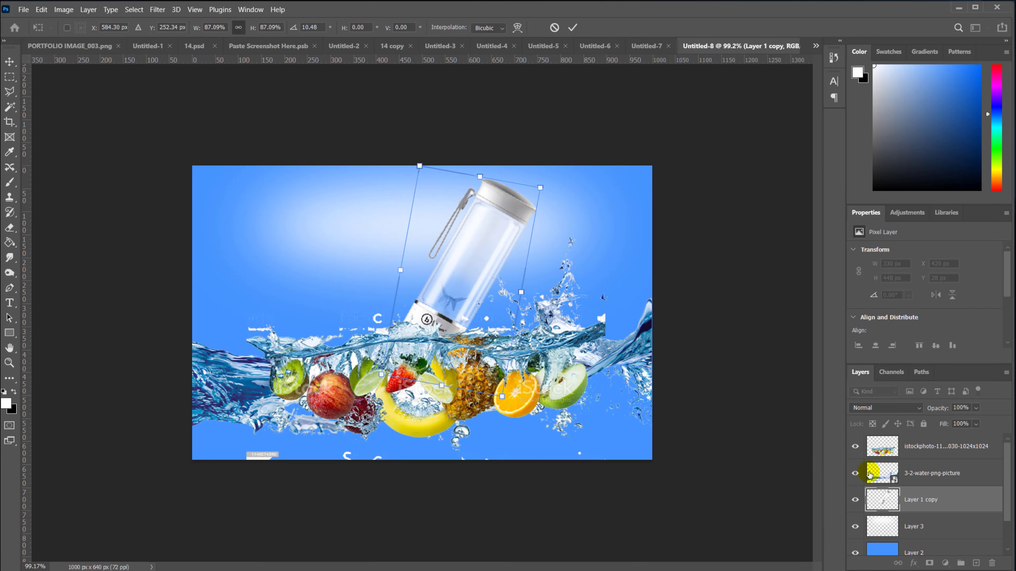
Apply the blender transform, hide the 3-2-water-png-picture layer, and deselect all layers.
left_click(855, 474)
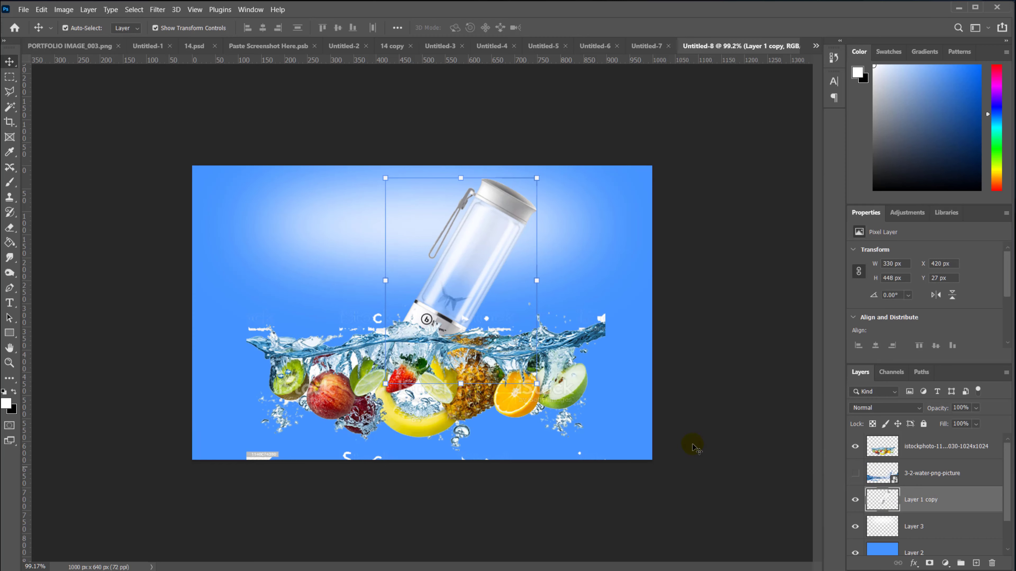
left_click(698, 386)
scroll(426, 414, "up", 6)
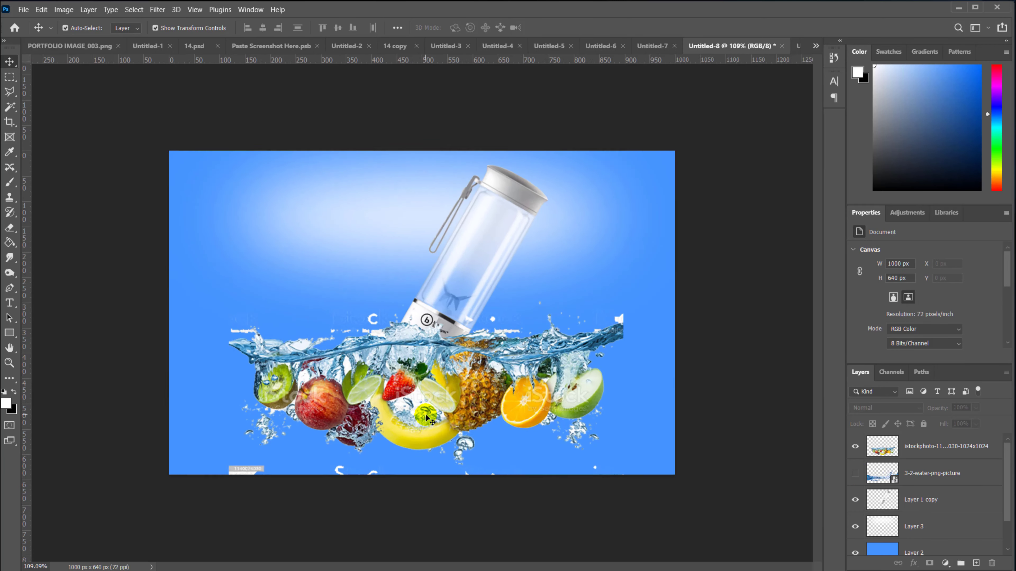
scroll(426, 413, "down", 5)
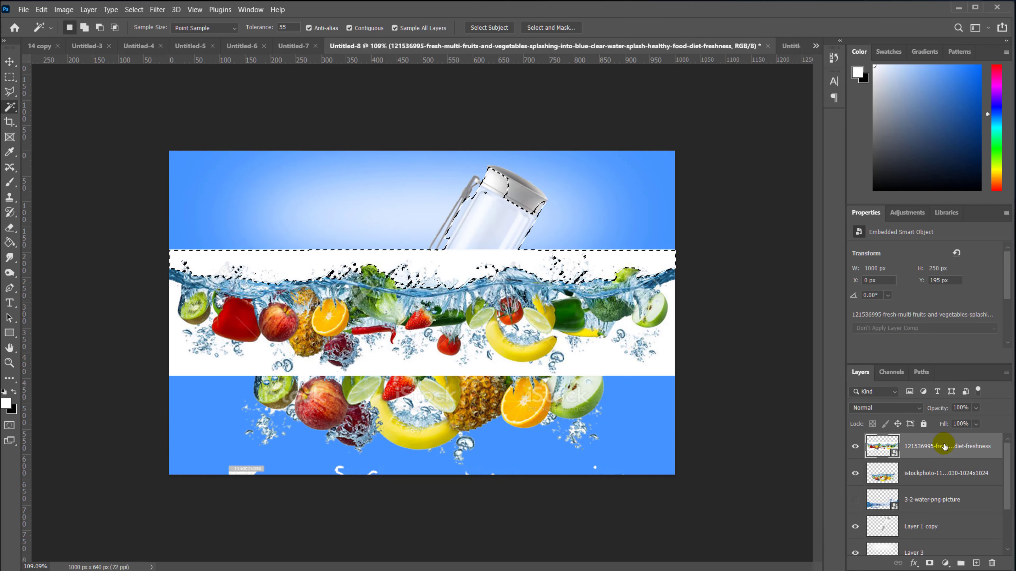
Hide the istockphoto fruit layer and rasterize the 121536995-fresh…diet-freshness fruit-and-vegetable layer.
left_click(855, 473)
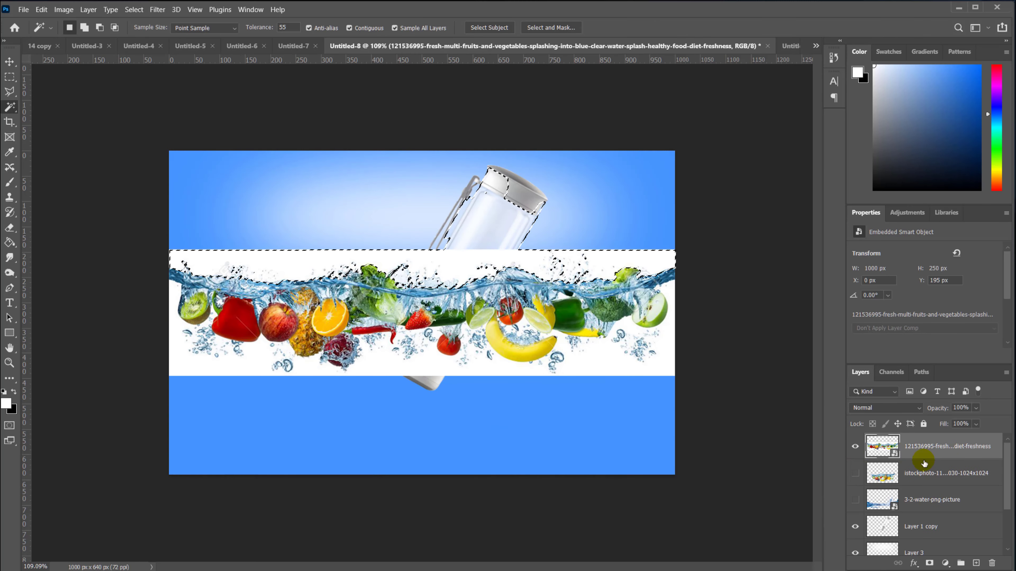
right_click(927, 437)
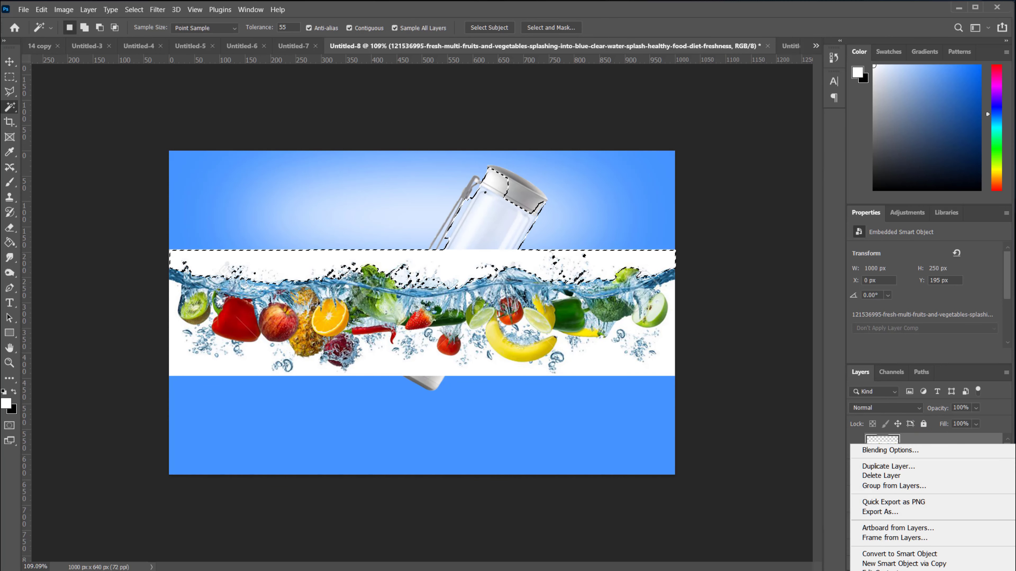
left_click(905, 570)
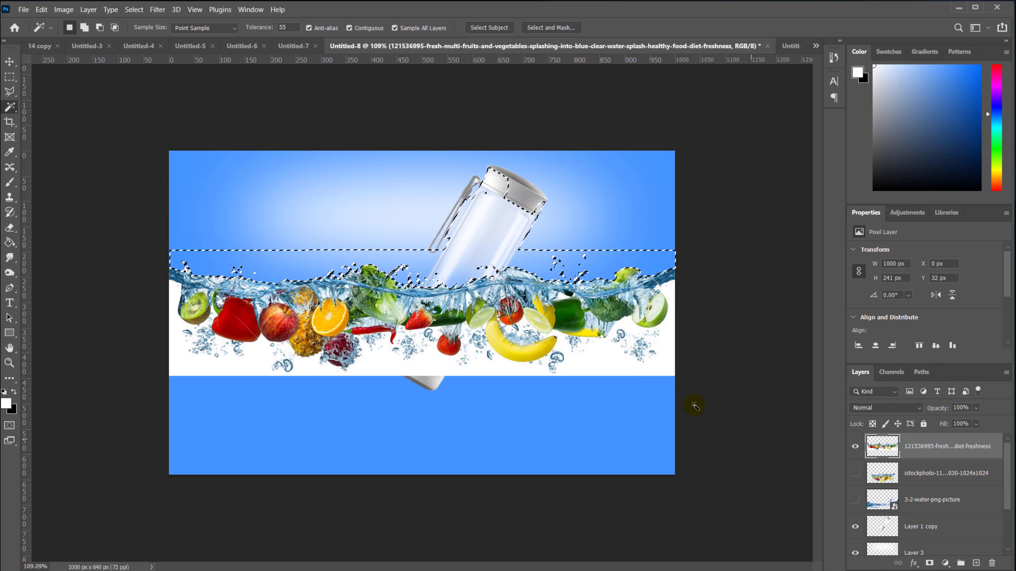
Delete the white areas below the fruit and inside the banana's curve with Magic Wand selections at tolerance 55, and clear the selection.
left_click(615, 366)
key("Delete")
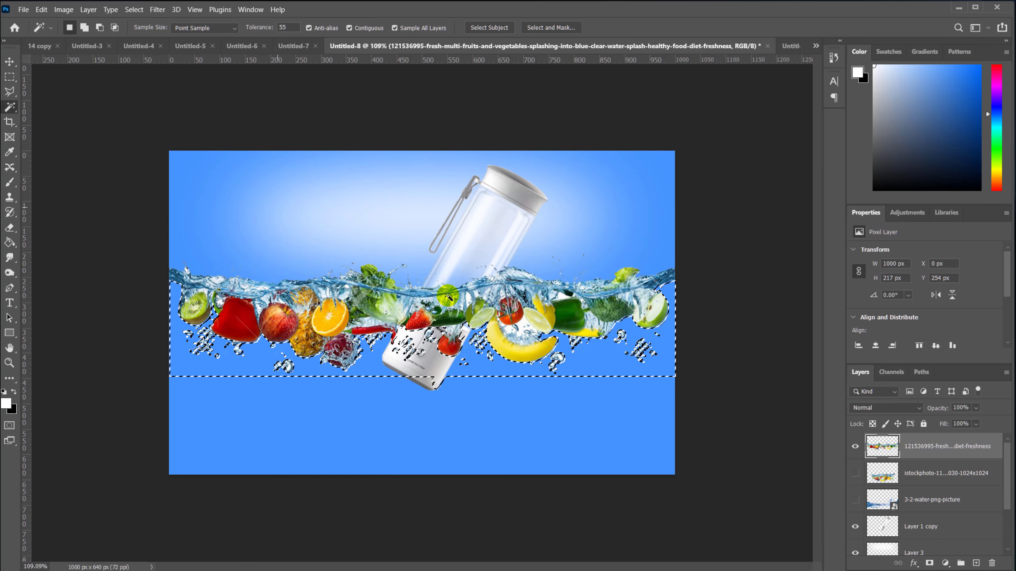
left_click(522, 326)
key("Delete")
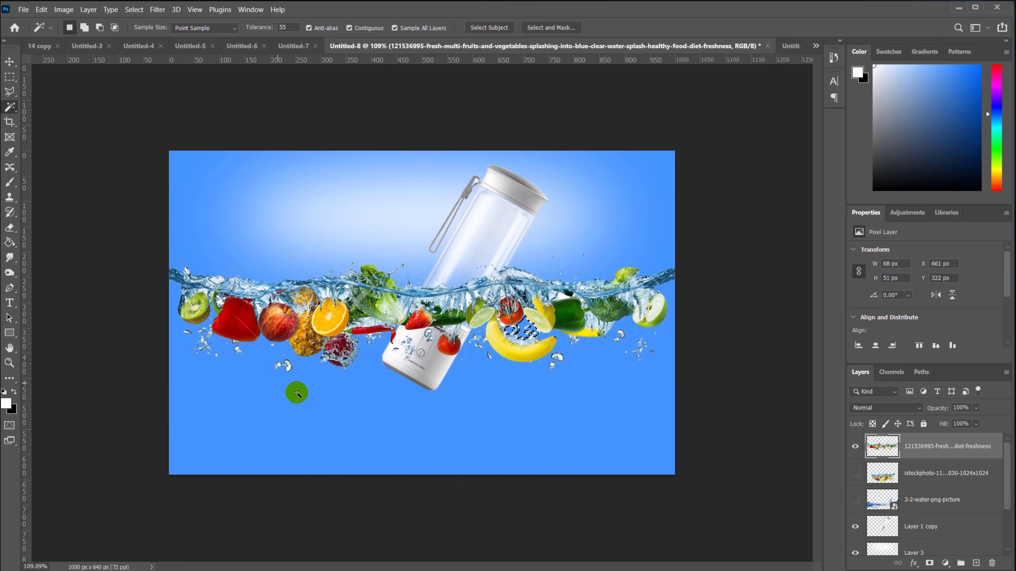
scroll(543, 366, "up", 5)
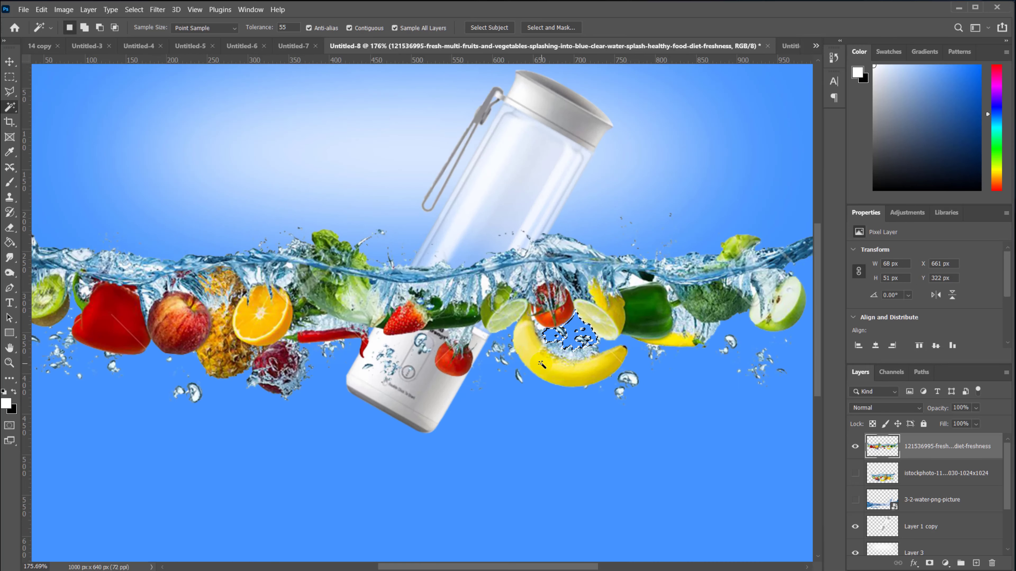
scroll(560, 364, "down", 4)
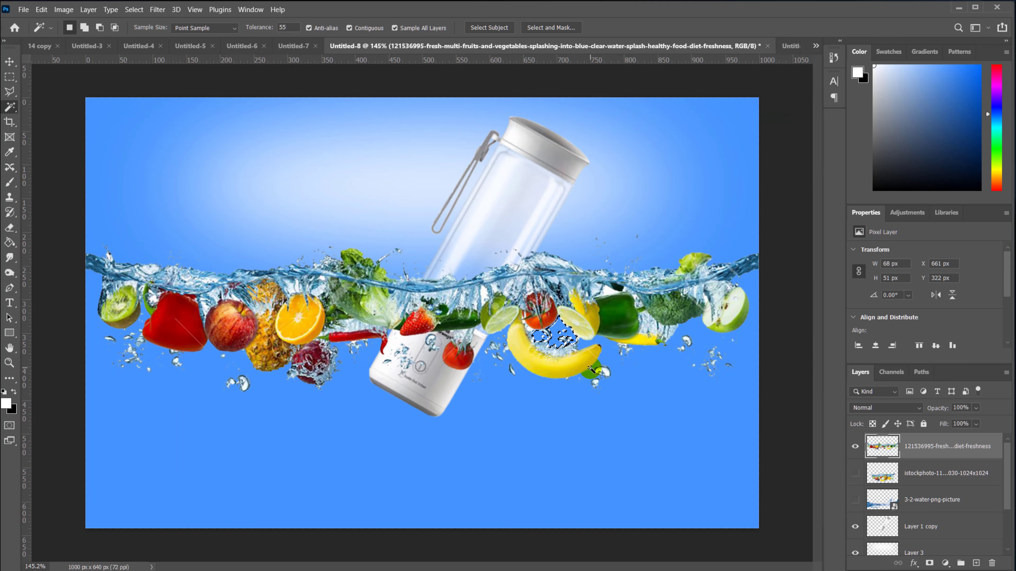
left_click(133, 9)
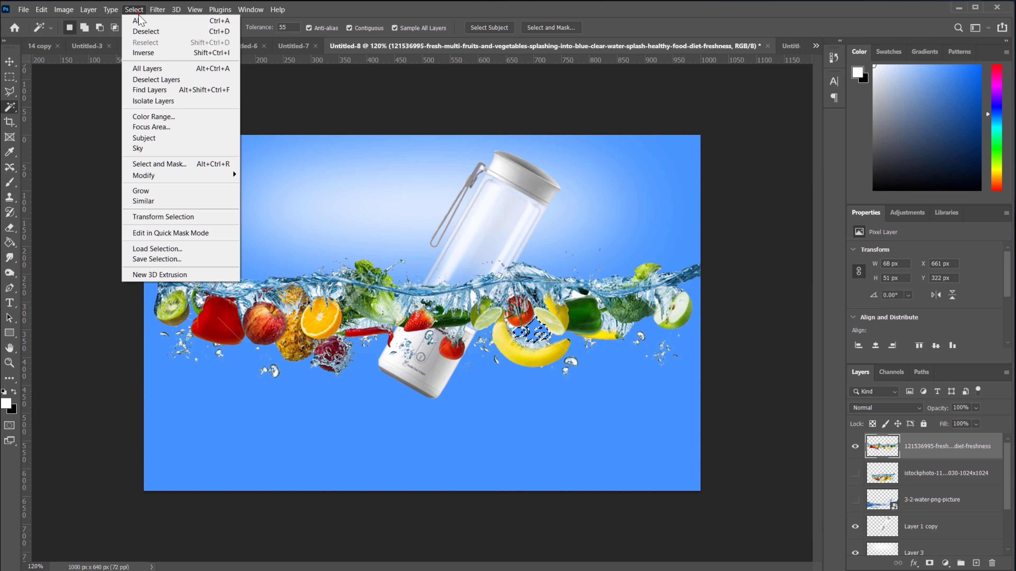
left_click(145, 32)
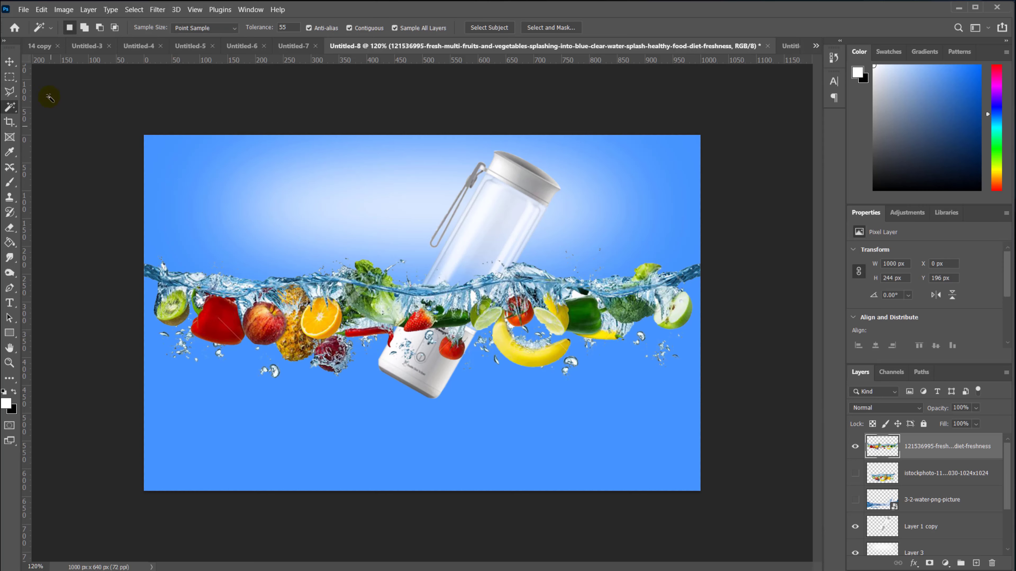
Move the fruit-and-vegetable splash down to about Y 281 px, and shift the blender to about X 433 px, Y 9 px.
left_click(14, 63)
scroll(376, 382, "up", 8)
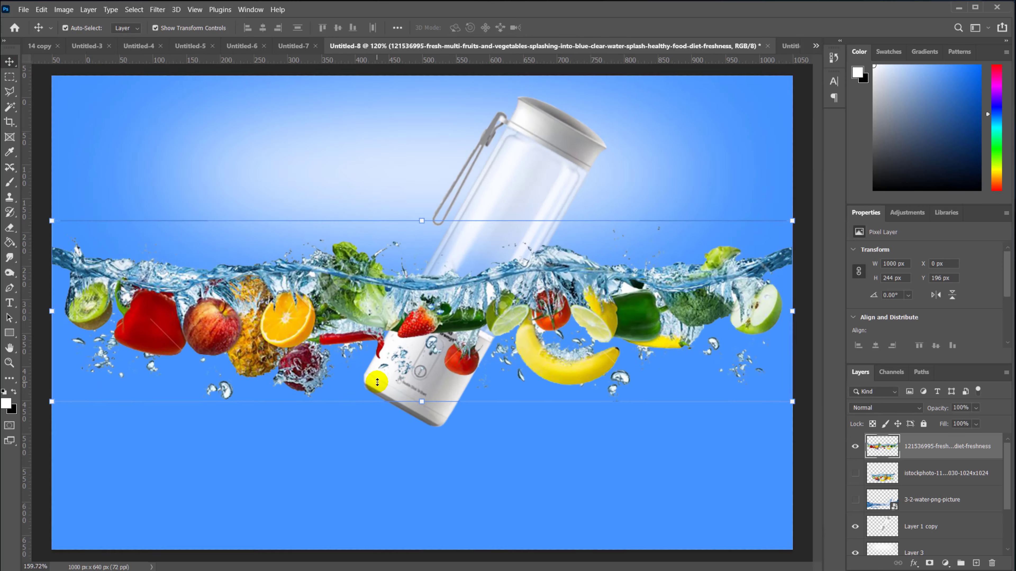
scroll(376, 382, "up", 2)
scroll(376, 382, "down", 5)
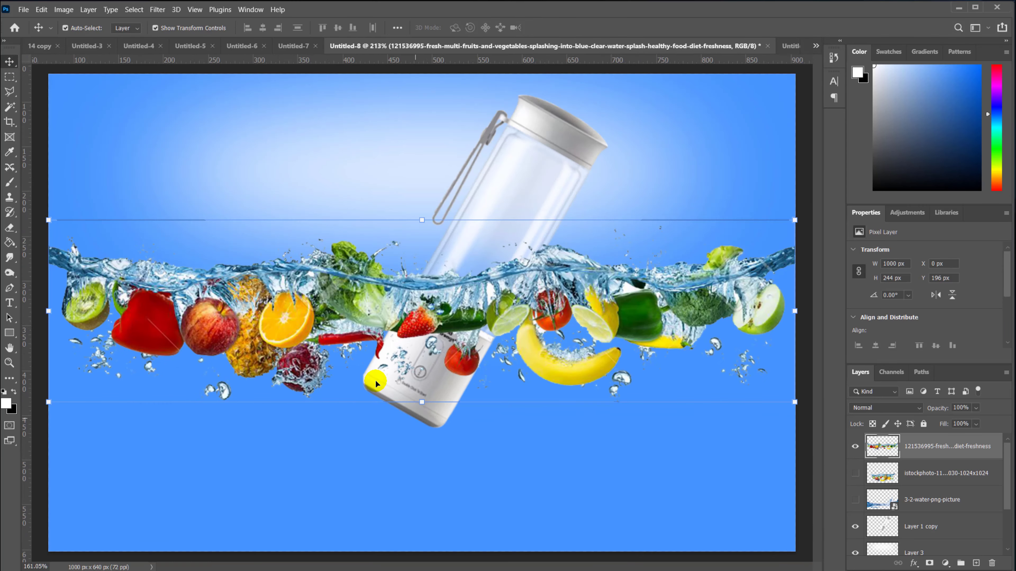
left_click_drag(560, 293, 557, 346)
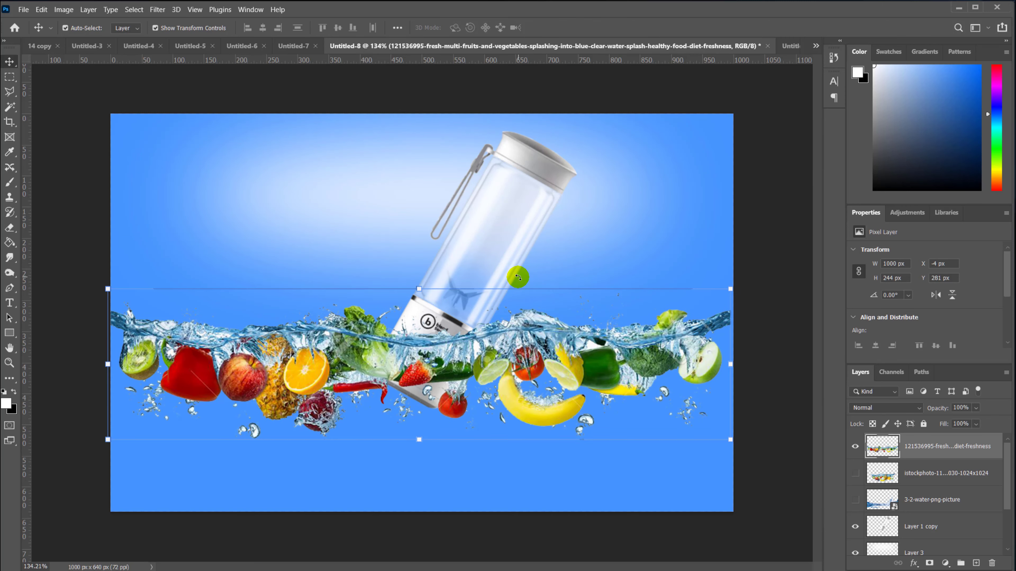
left_click(514, 248)
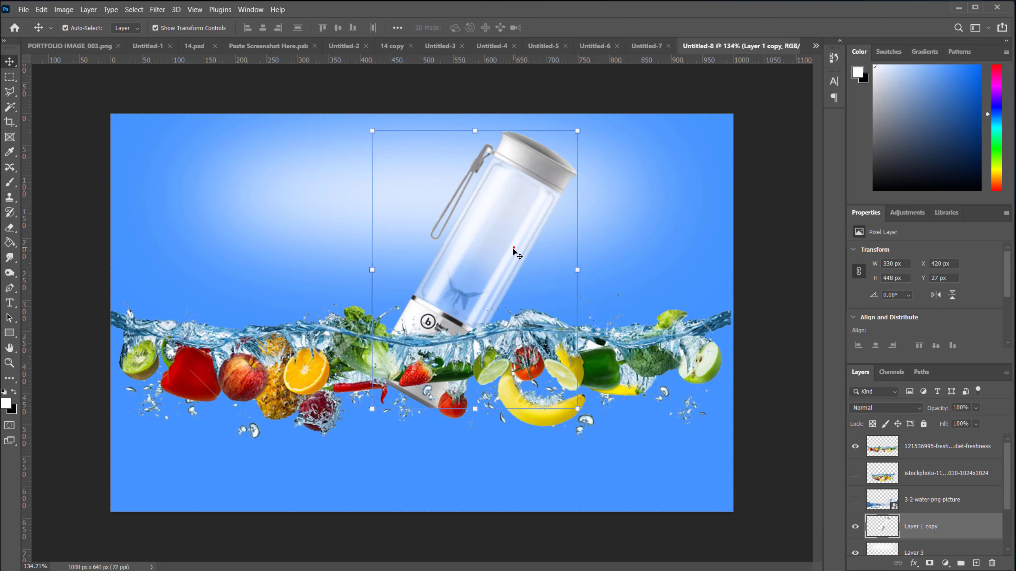
left_click_drag(510, 257, 519, 245)
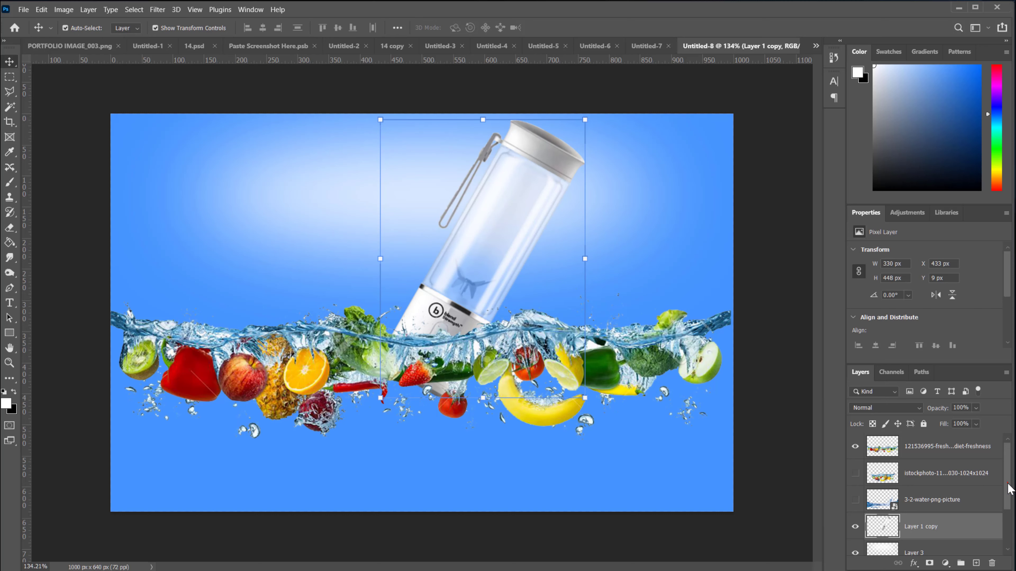
Add a new empty layer directly above the blue Layer 2.
left_click_drag(1008, 484, 1008, 546)
left_click(948, 491)
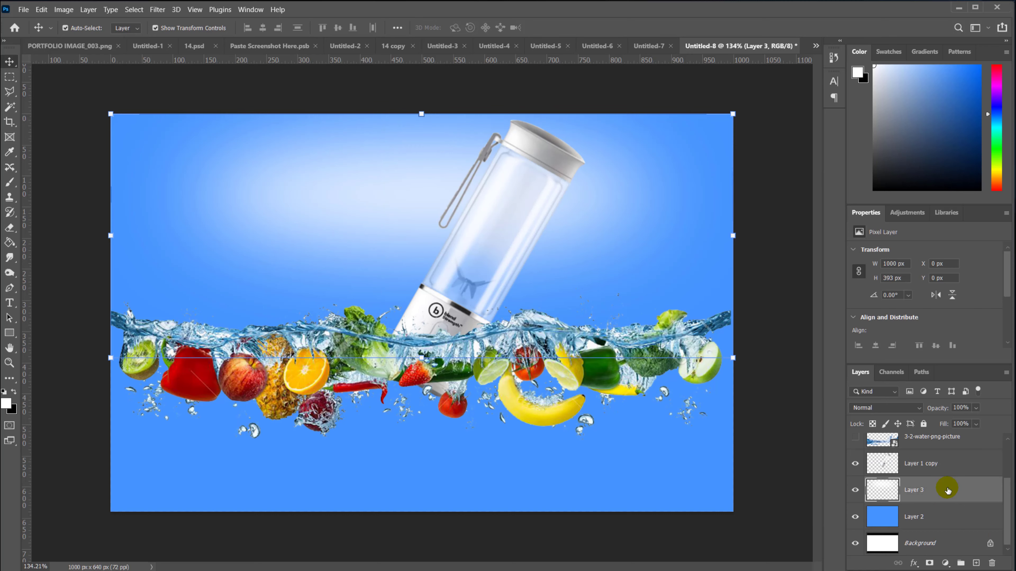
left_click(958, 517)
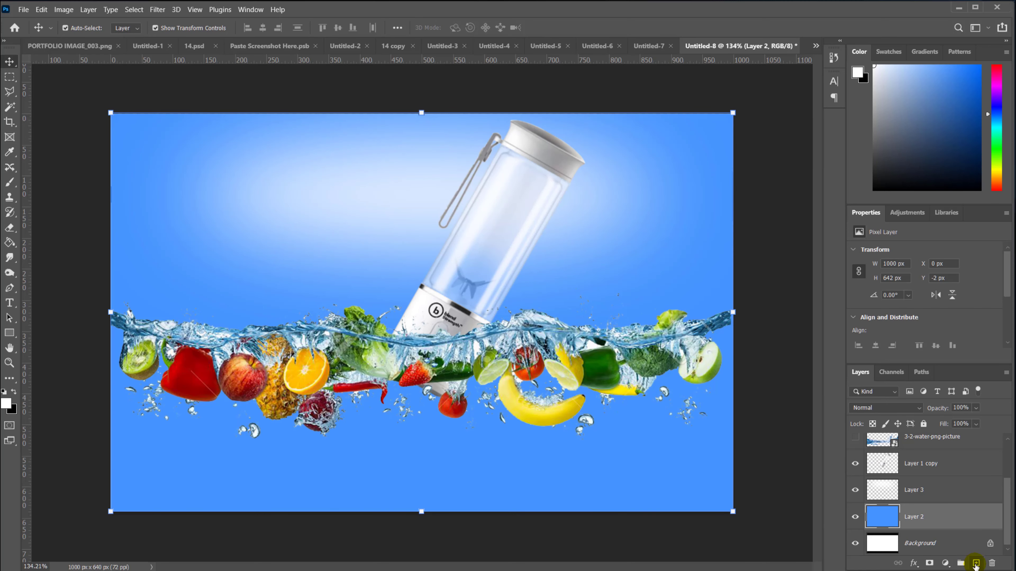
left_click(976, 564)
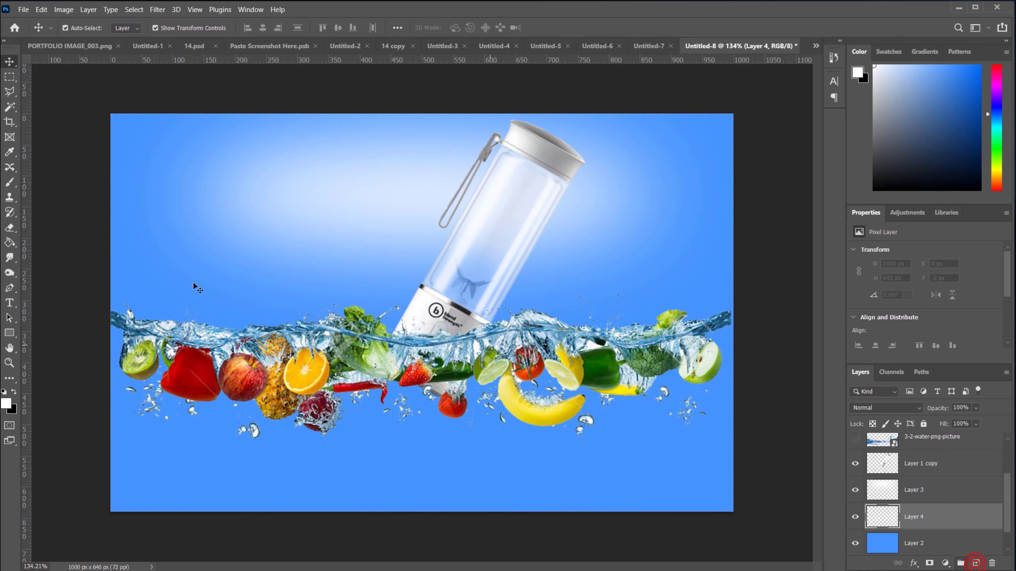
Select everything below the waterline with the Polygonal Lasso, following the splash surface and enclosing the canvas's lower part.
left_click(9, 78)
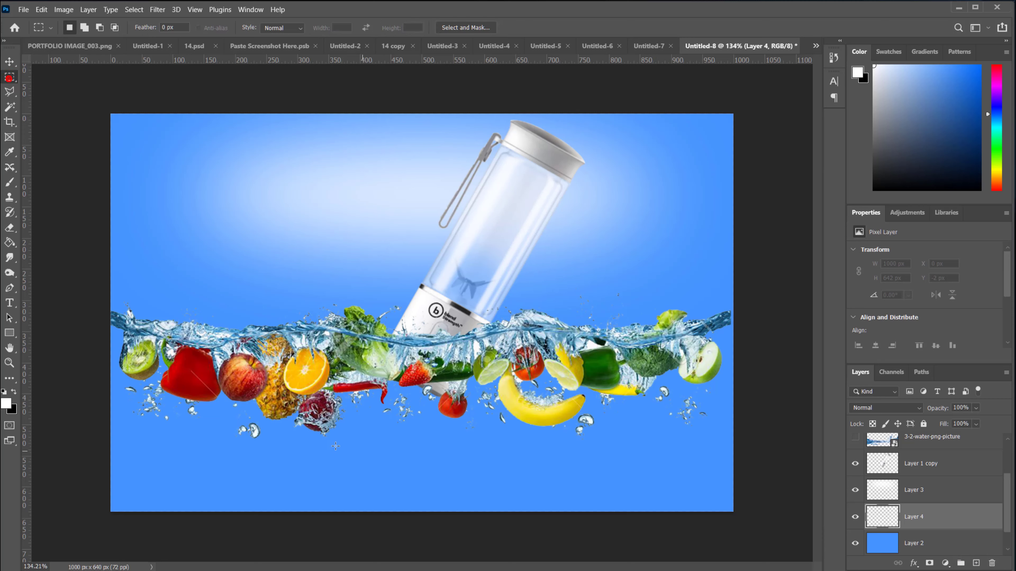
left_click(9, 93)
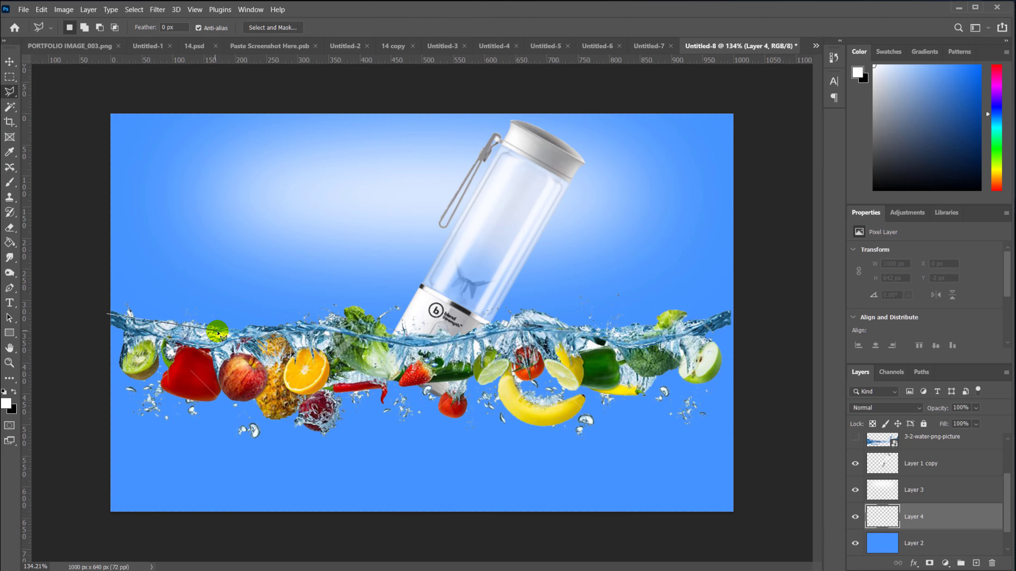
left_click(197, 341)
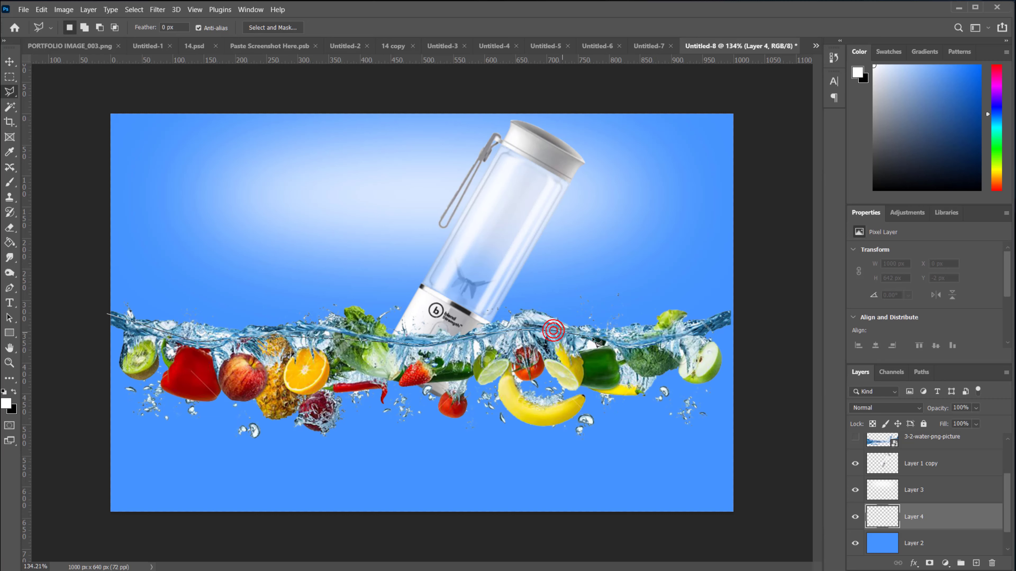
left_click(768, 303)
left_click(778, 532)
left_click(687, 542)
left_click(145, 537)
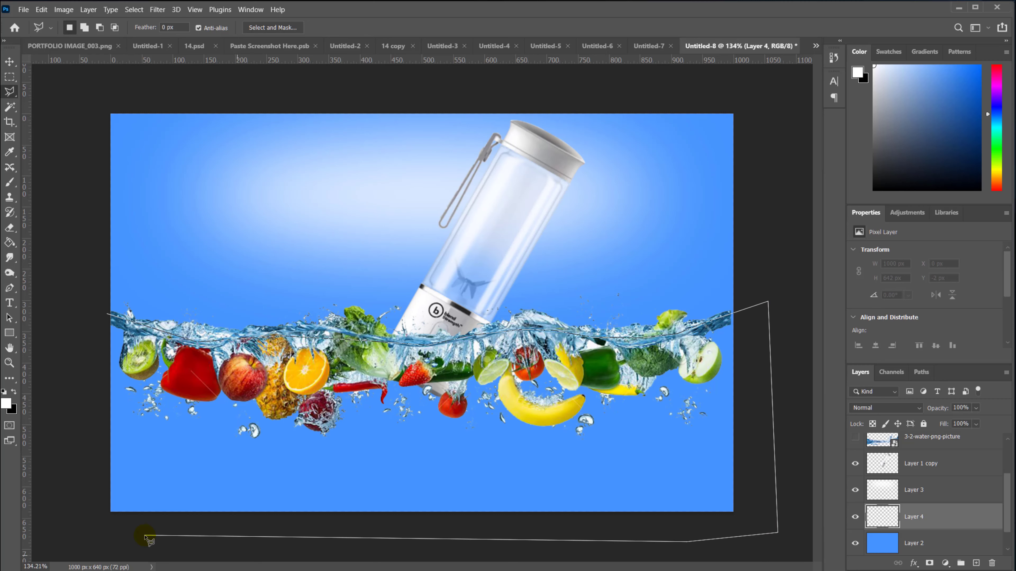
left_click(47, 469)
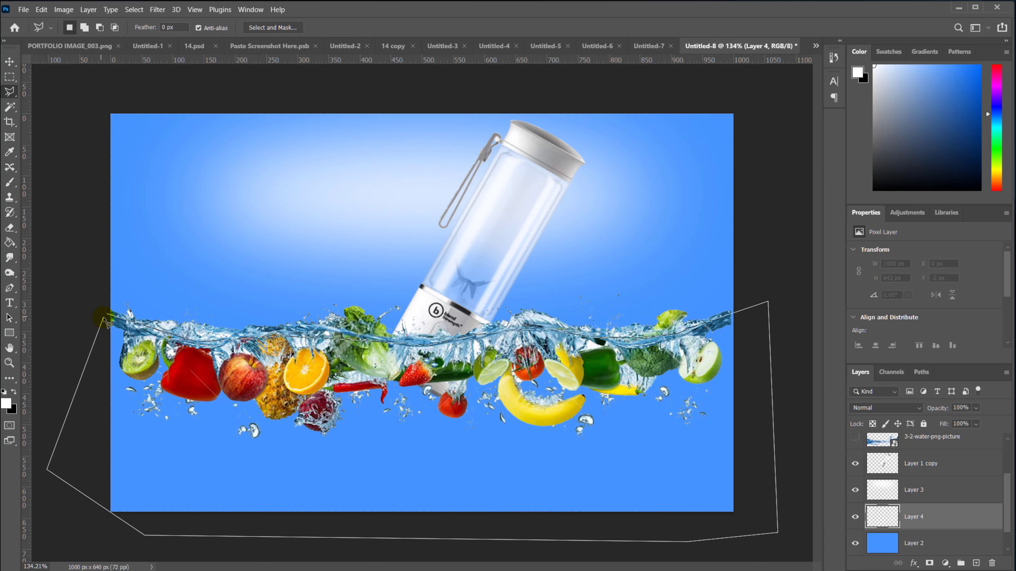
left_click(111, 317)
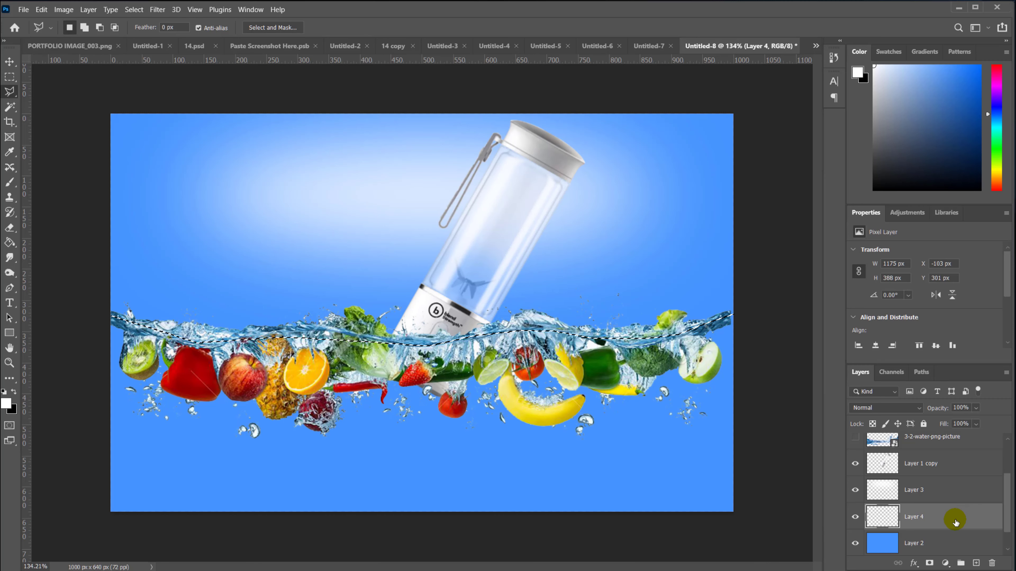
Fill the underwater selection on Layer 4 with a dark navy shade of the background blue.
left_click(6, 403)
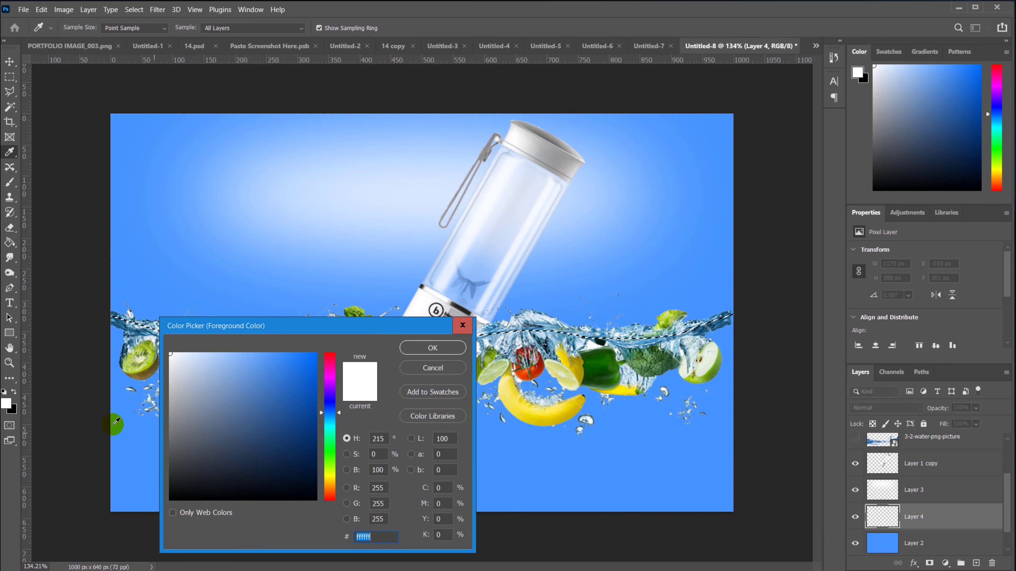
left_click(131, 449)
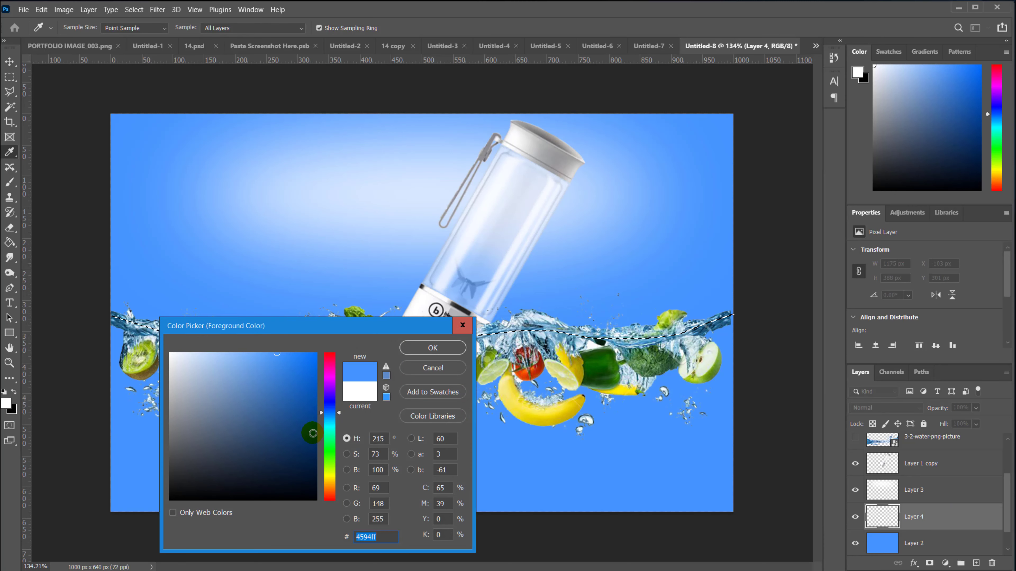
left_click(314, 432)
left_click(432, 347)
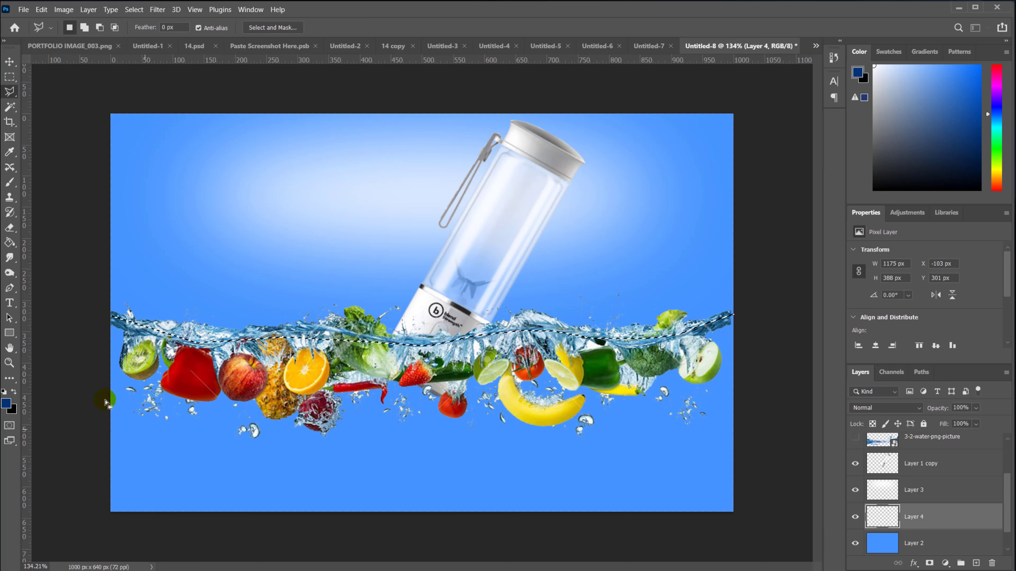
left_click(9, 243)
left_click(264, 478)
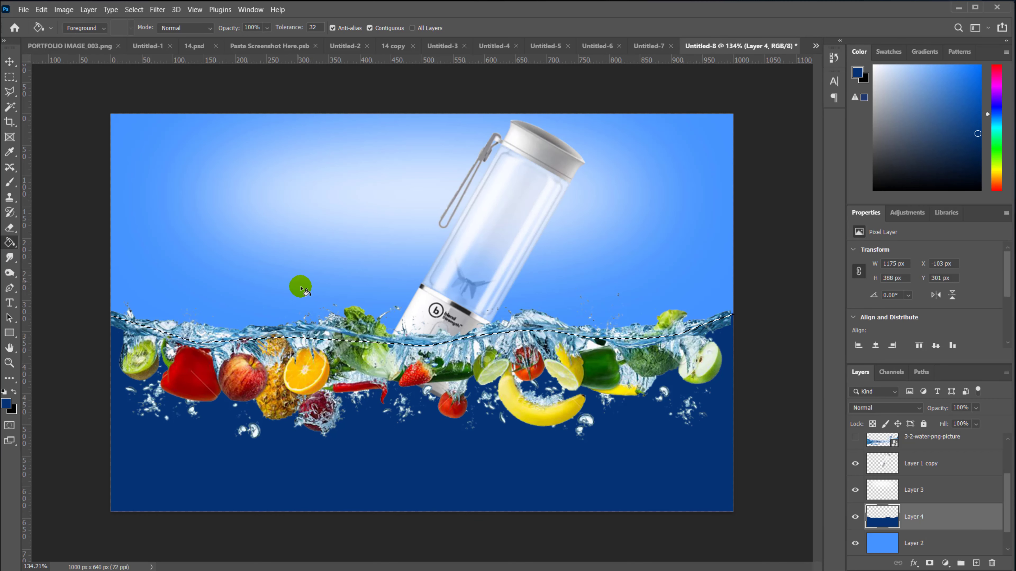
Replace the selection with an ellipse about 617 by 198 px beneath the fruit, and add a new layer above Layer 4.
left_click_drag(10, 77, 40, 78)
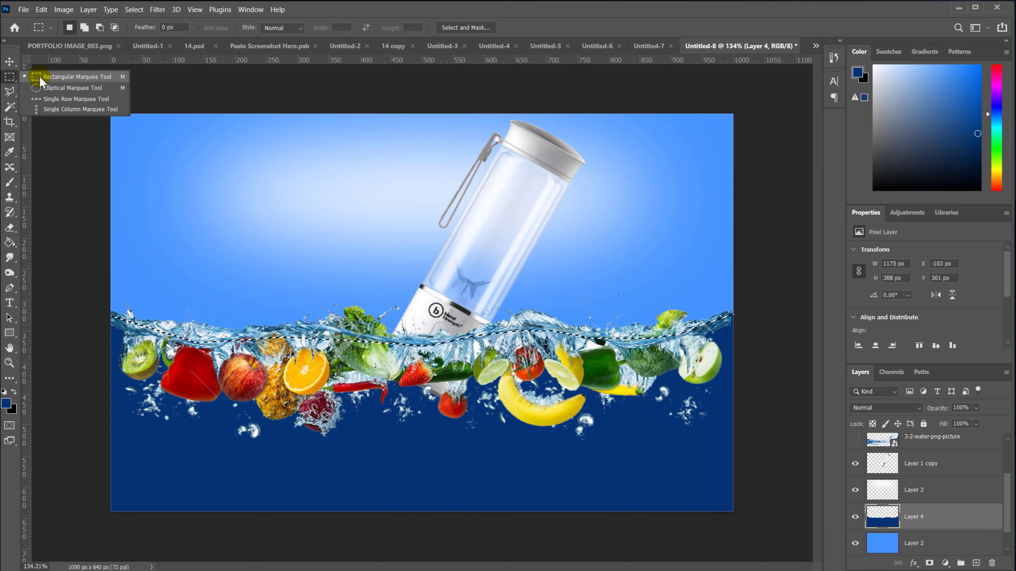
left_click(61, 88)
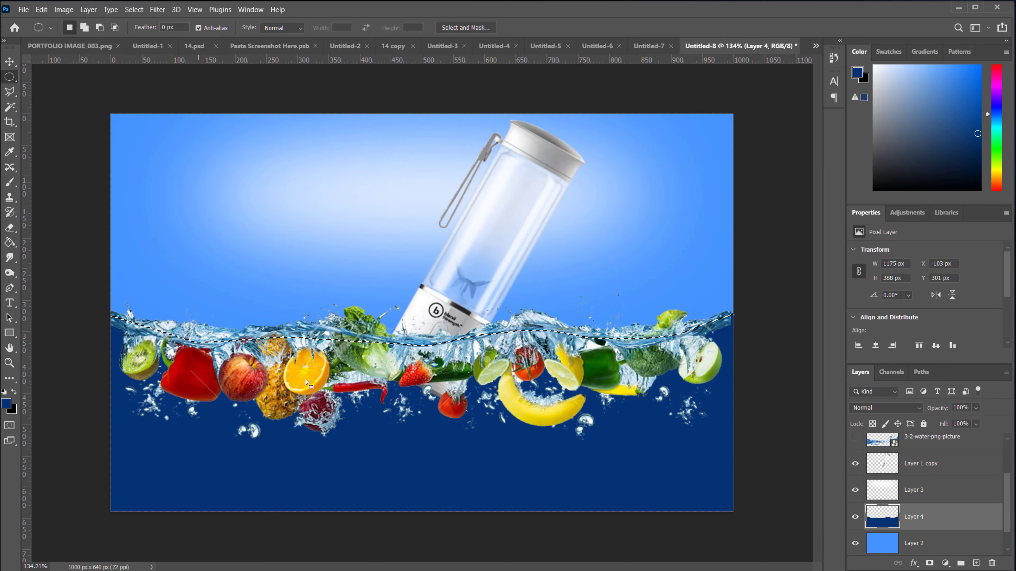
left_click(233, 349)
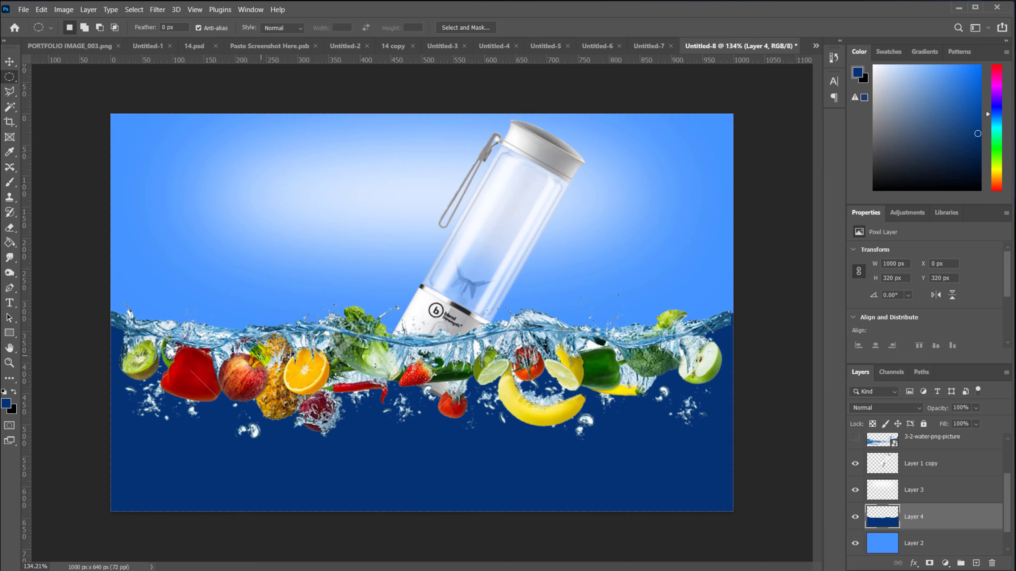
left_click_drag(251, 343, 635, 472)
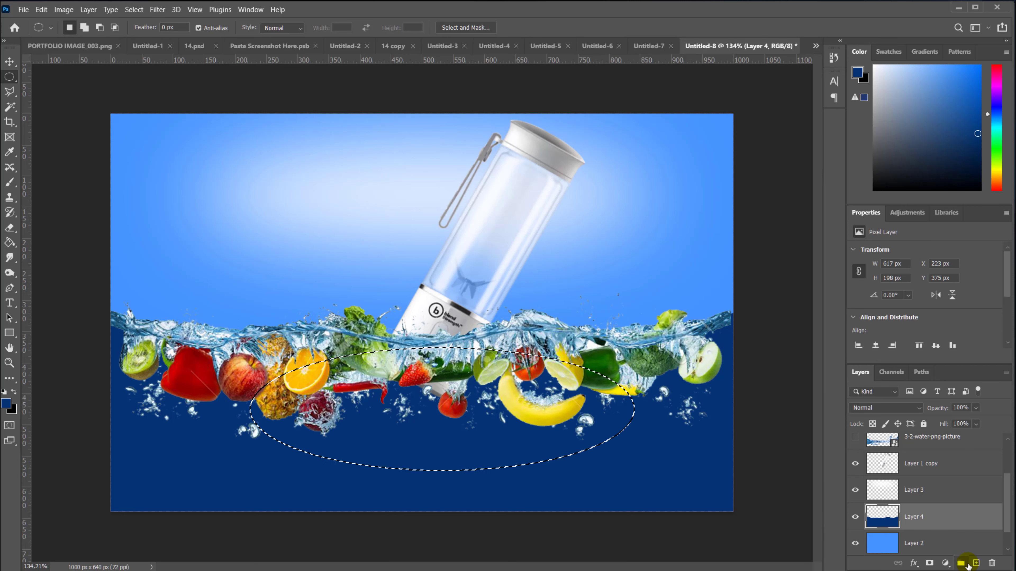
left_click(979, 566)
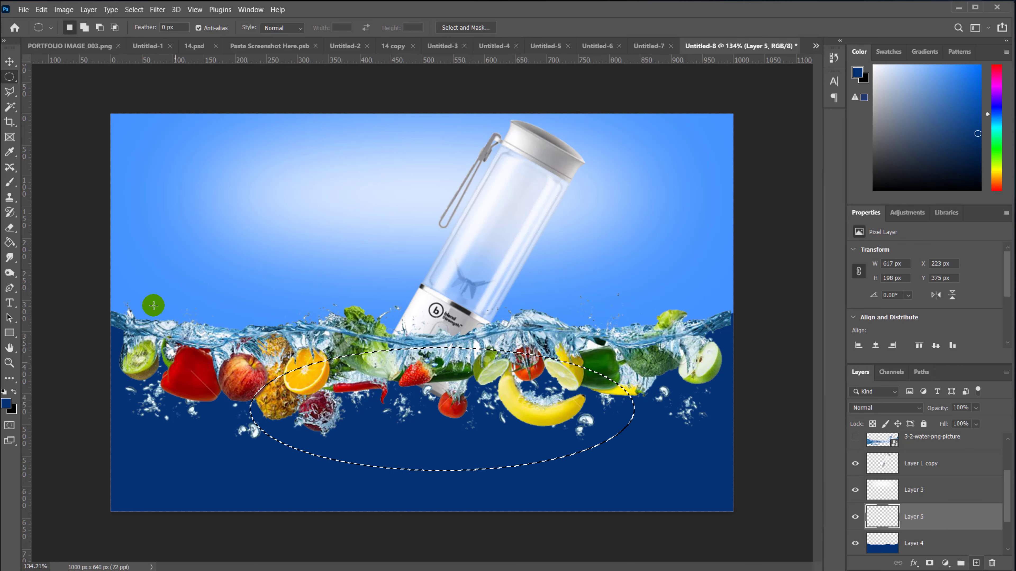
Fill the ellipse on Layer 5 with white (ffffff) and clear the selection.
left_click(7, 403)
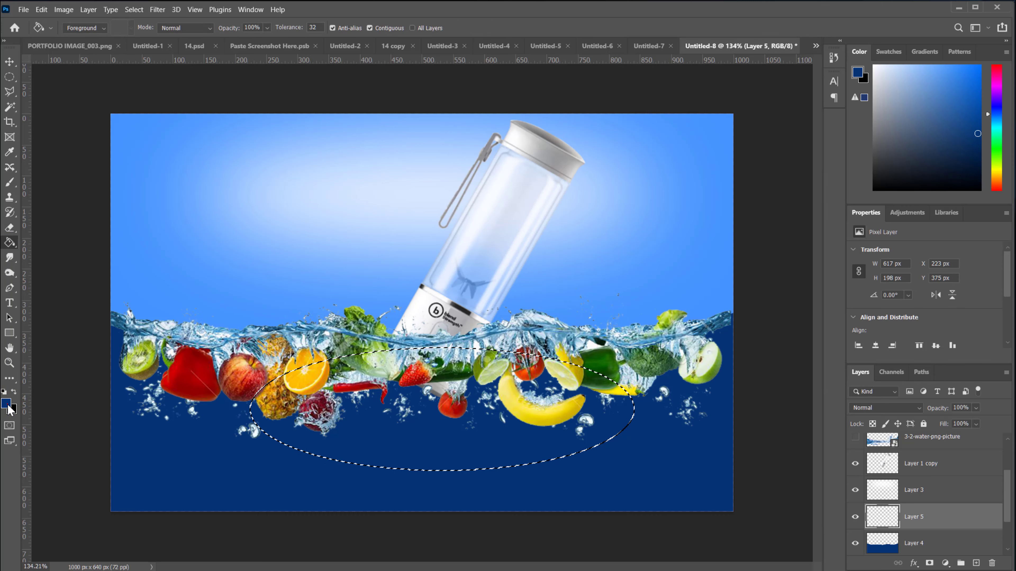
type("ffffff")
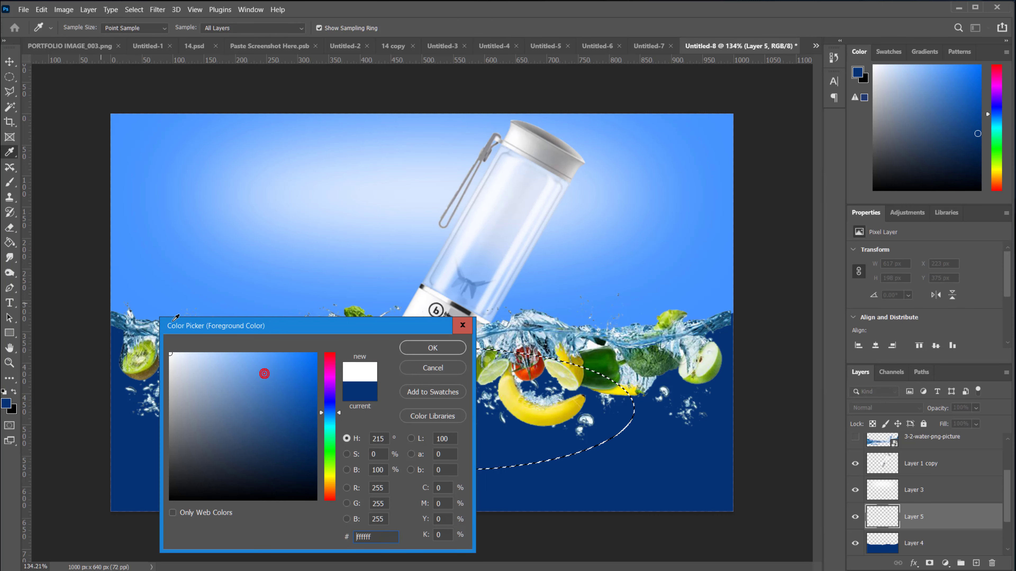
left_click(414, 348)
left_click(499, 387)
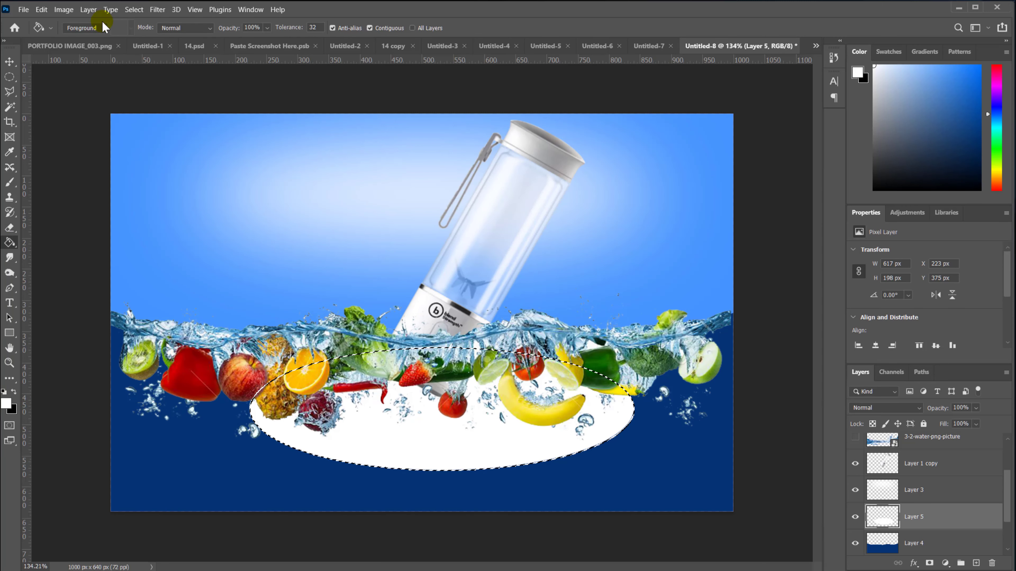
left_click(136, 9)
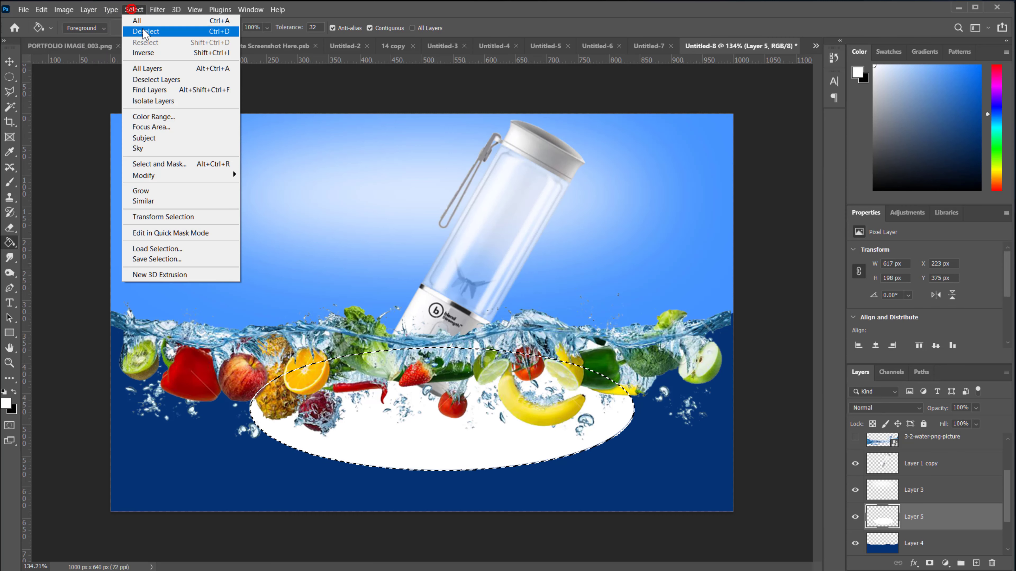
left_click(146, 31)
Apply a Gaussian Blur with a radius of 75.5 pixels to the white ellipse to make a soft underwater glow.
left_click(157, 10)
mouse_move(280, 148)
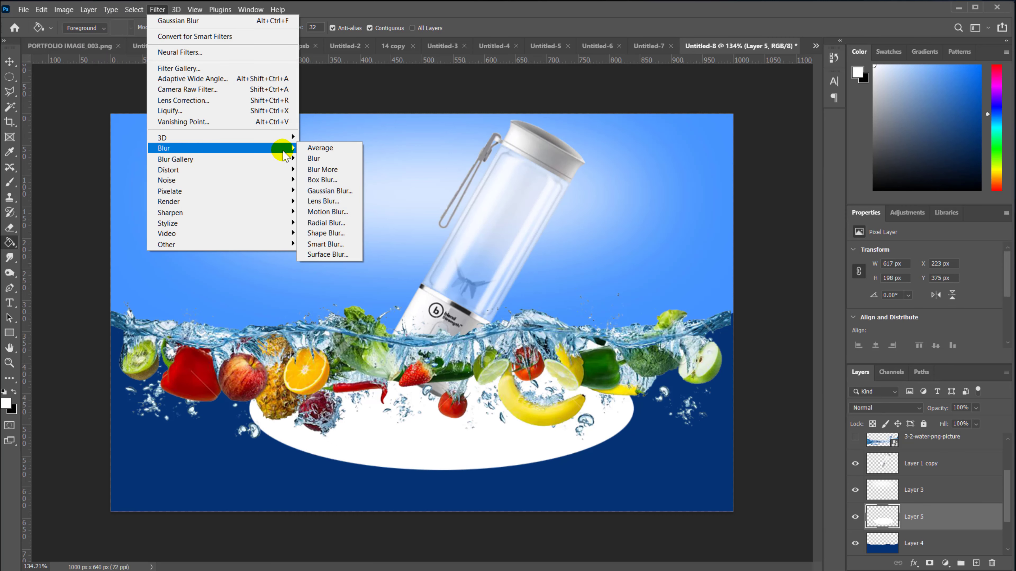
left_click(328, 191)
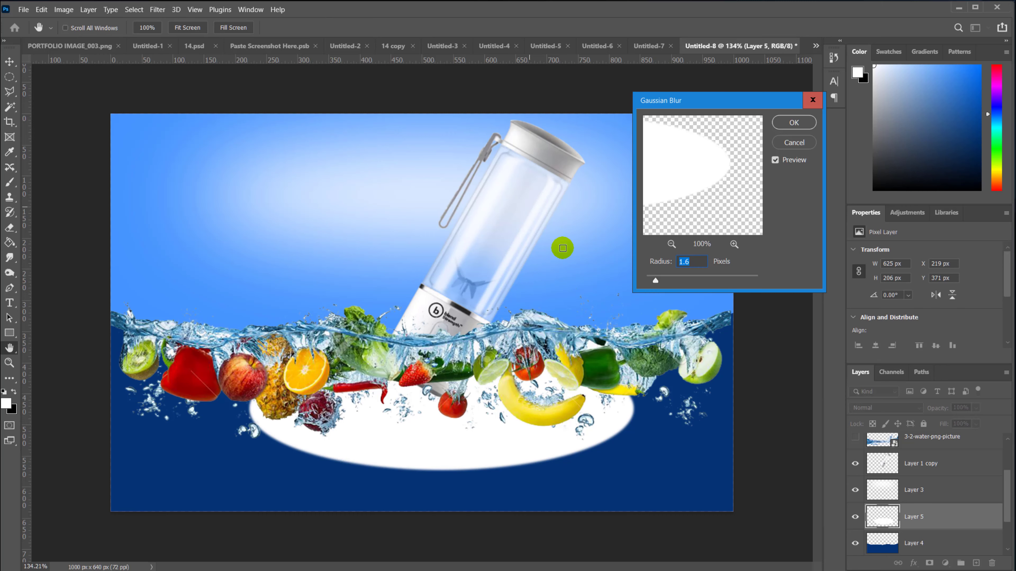
left_click_drag(655, 280, 723, 282)
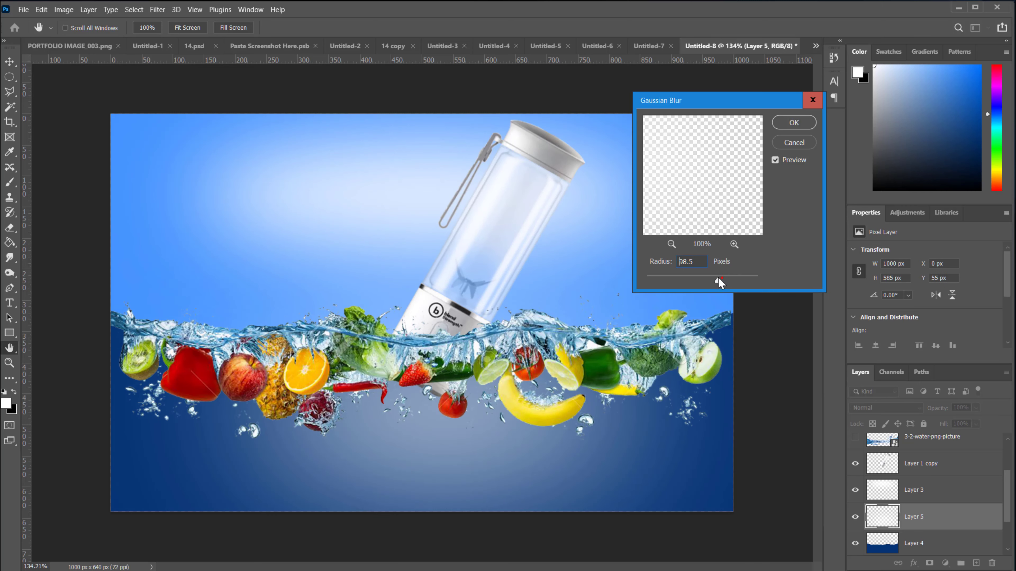
left_click(719, 278)
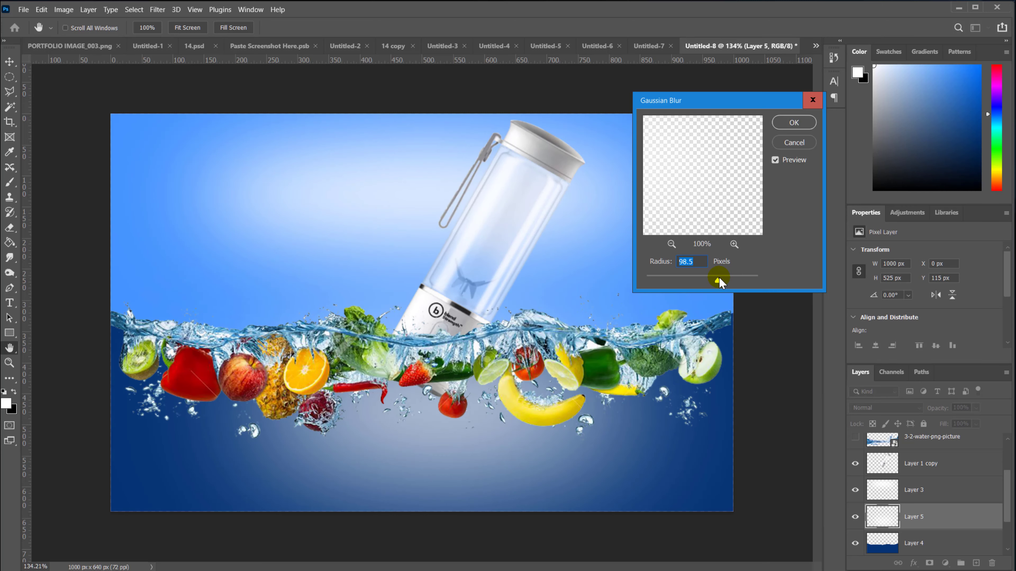
left_click_drag(717, 277, 714, 277)
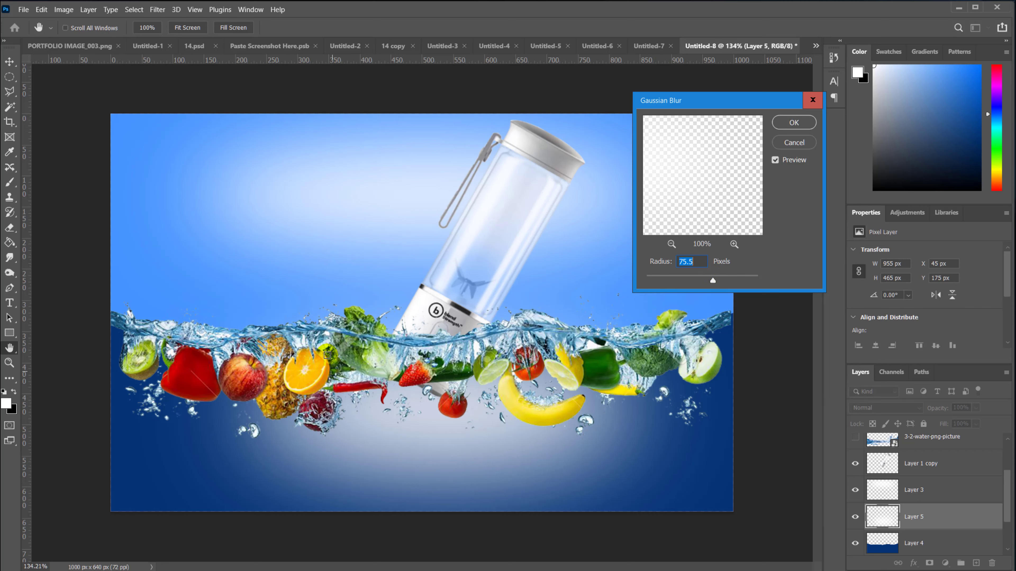
left_click(794, 123)
key("g")
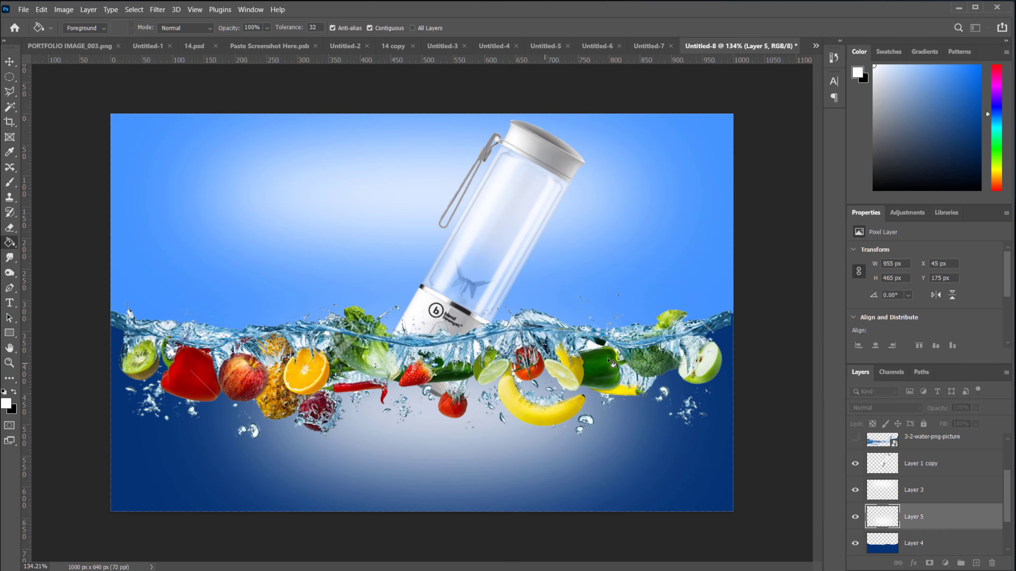
Show the 3-2-water-png-picture layer, comparing the composition with and without it.
scroll(418, 371, "up", 5)
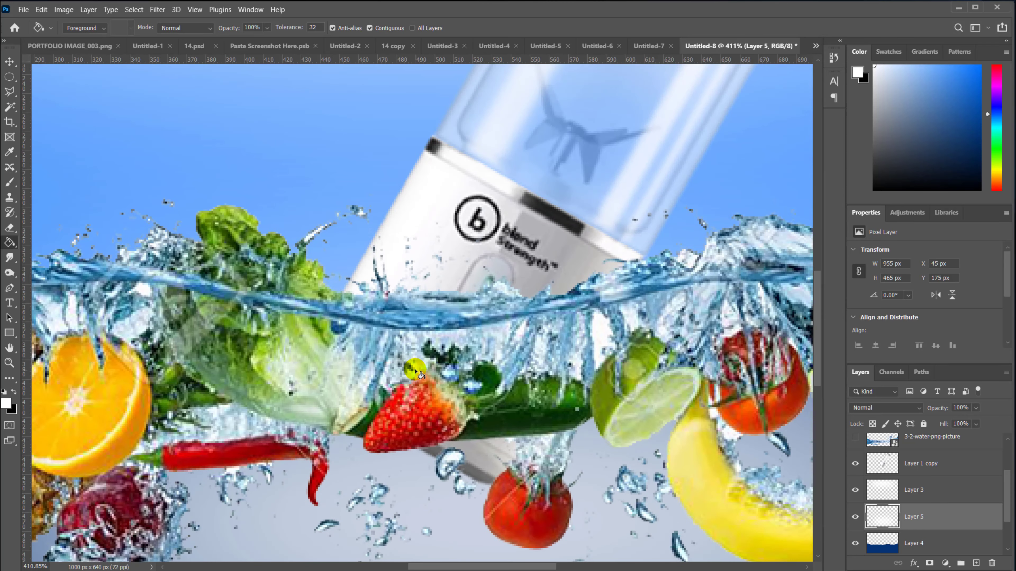
scroll(418, 371, "down", 6)
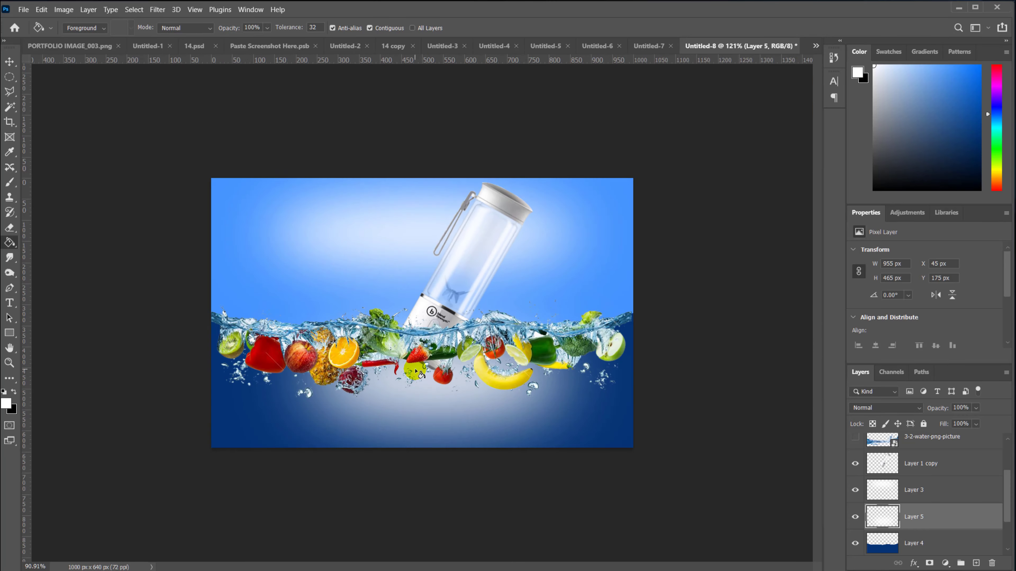
scroll(418, 371, "up", 1)
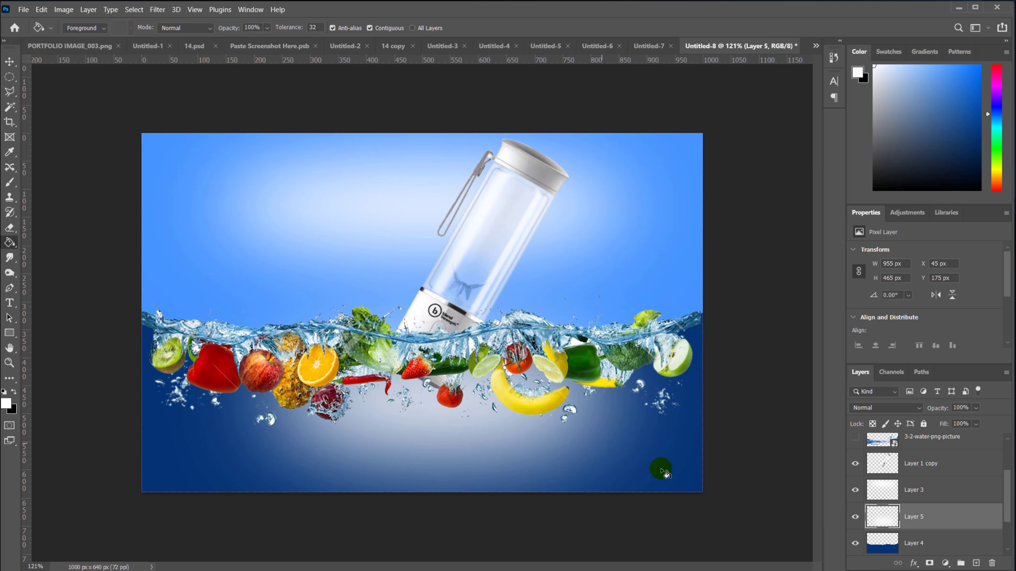
left_click(855, 439)
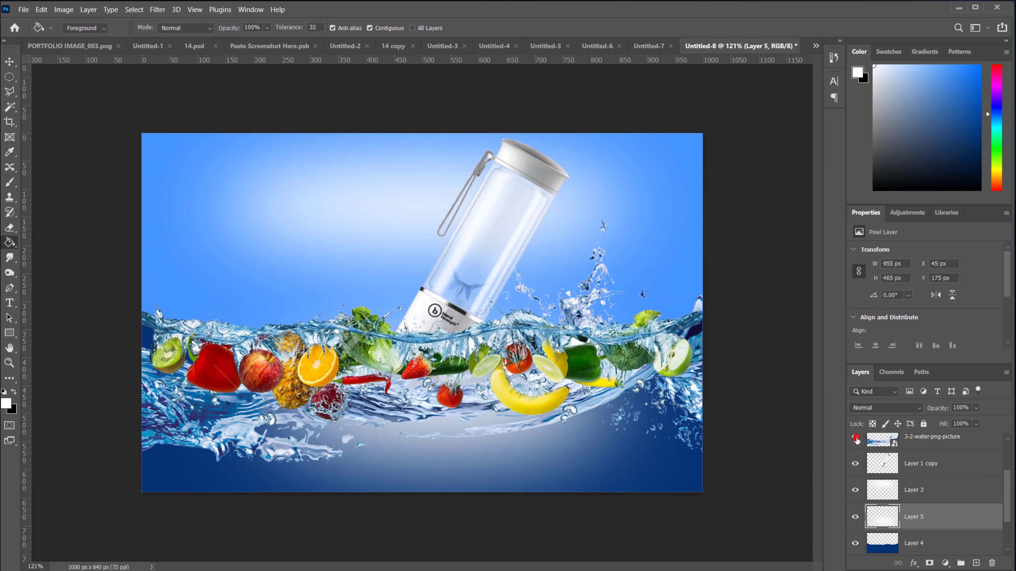
left_click(856, 438)
left_click(856, 438)
left_click(856, 438)
left_click(855, 438)
Shorten the Layer 5 glow from its lower edge to a height of about 434 px.
left_click(10, 63)
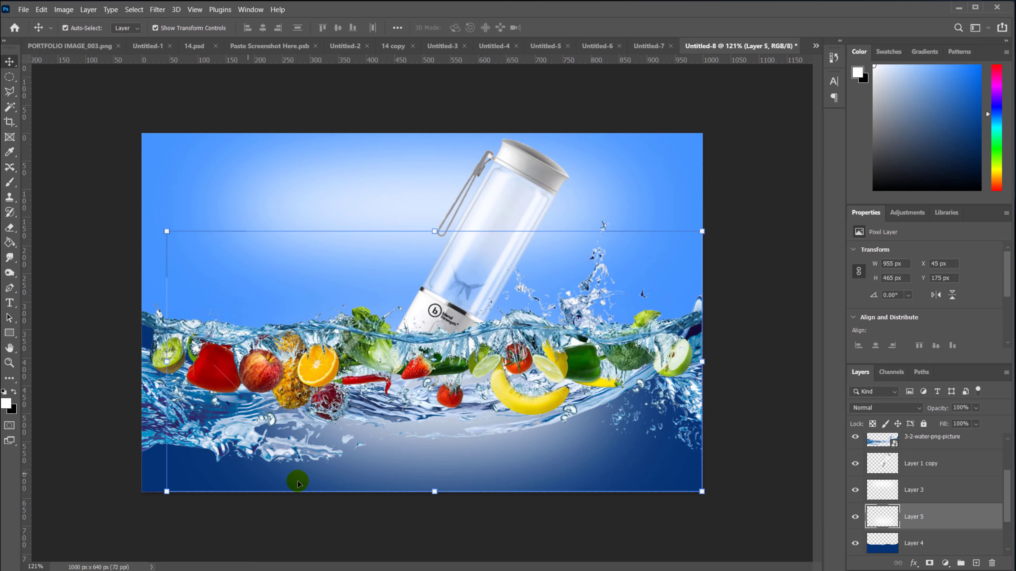
mouse_move(435, 491)
left_mouse_down()
mouse_move(435, 458)
mouse_move(436, 511)
mouse_move(444, 475)
left_mouse_up()
key("Return")
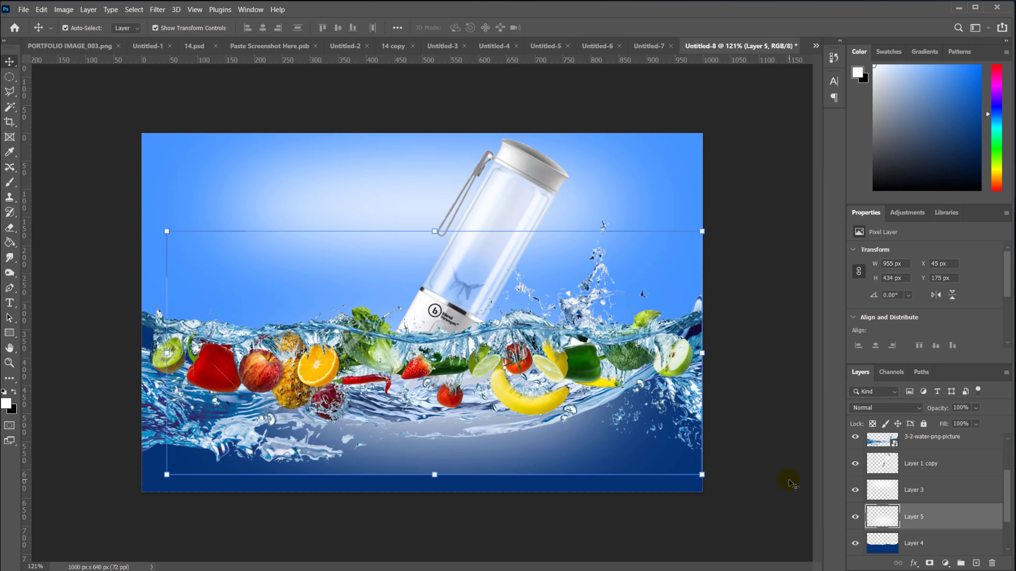
Raise the 3-2-water-png-picture layer and squash it to about 351 px high so its waves rise above the fruit.
left_click(735, 347)
left_click(693, 386)
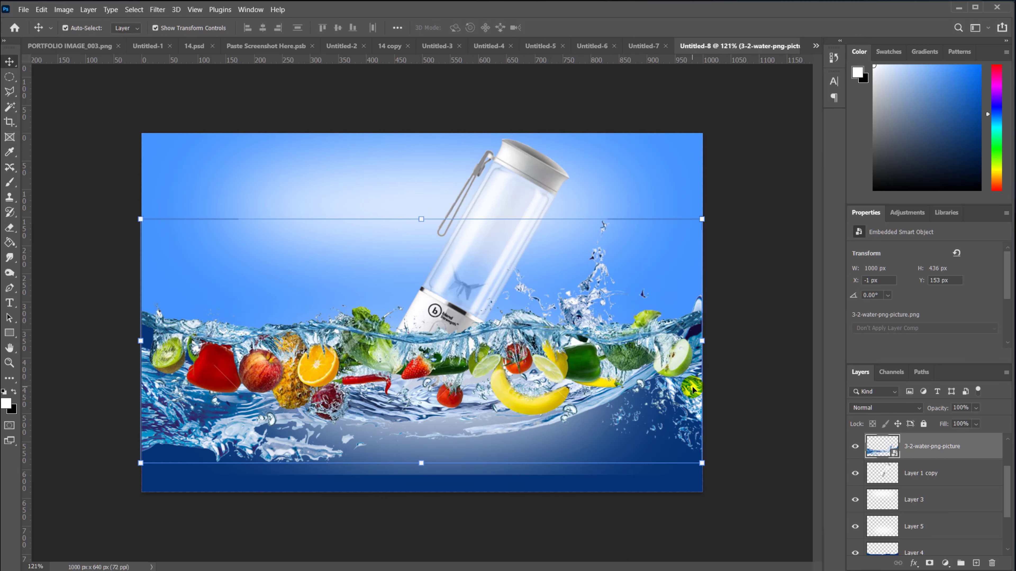
left_click(855, 448)
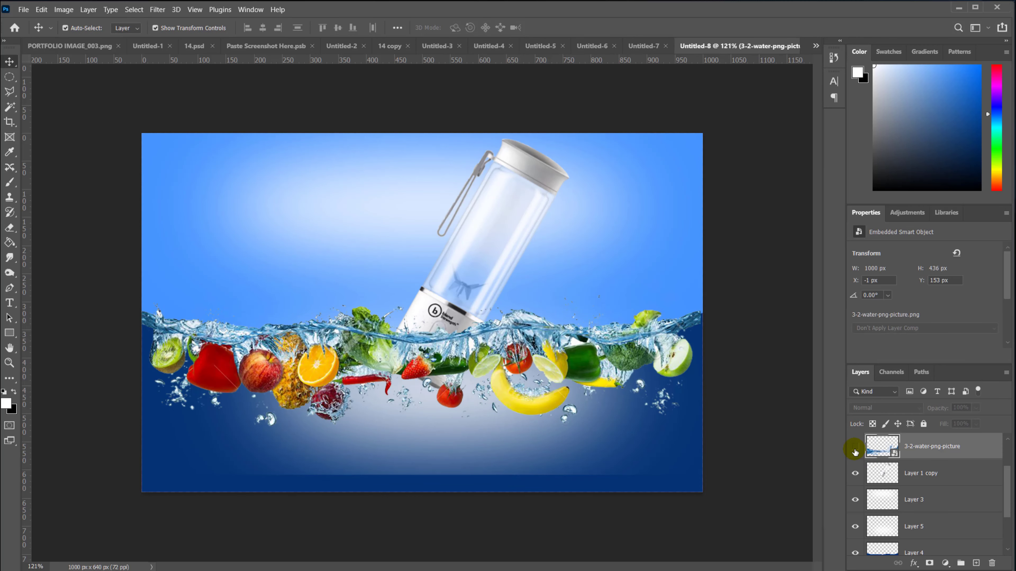
left_click(855, 448)
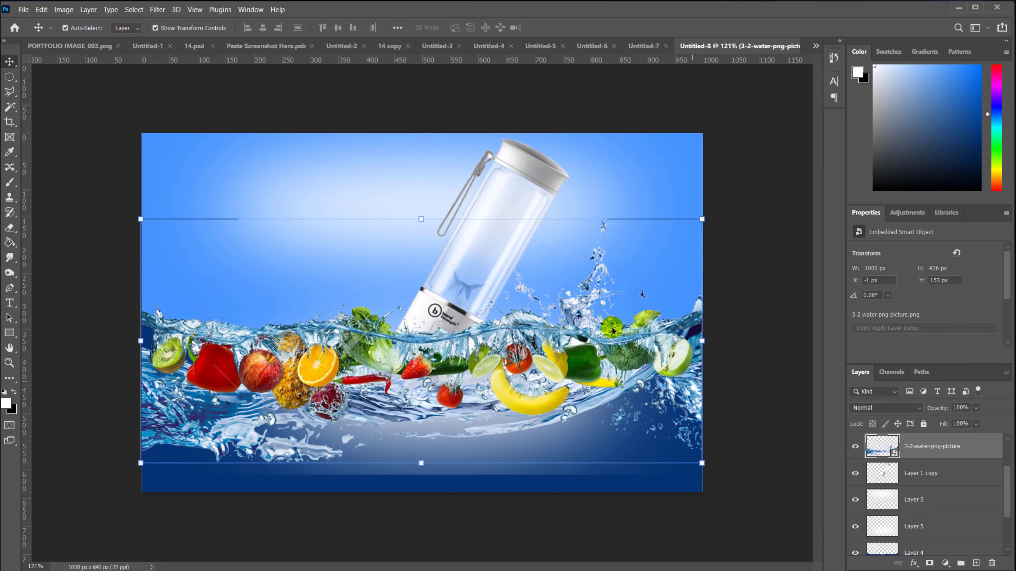
left_click(421, 462)
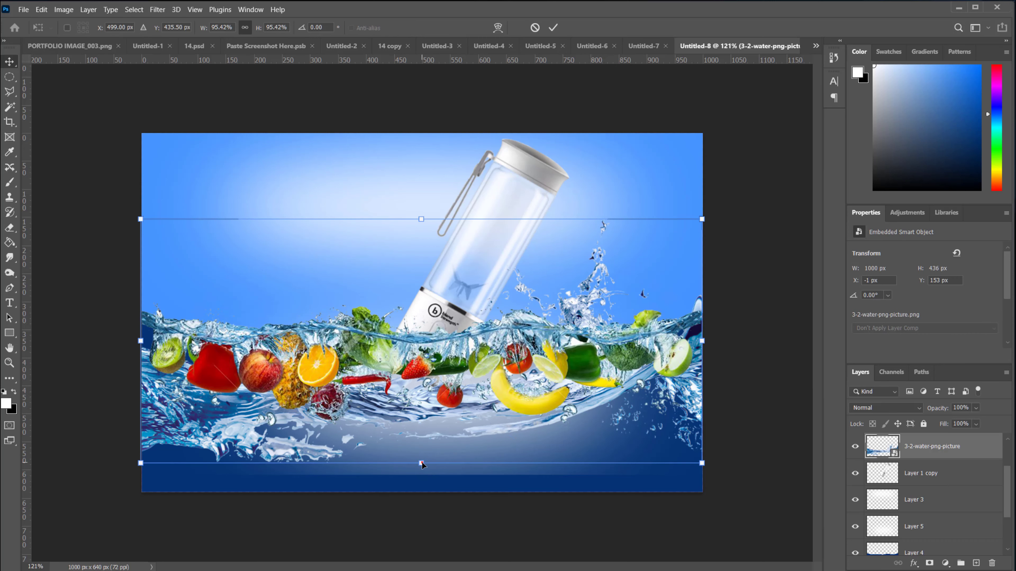
left_click_drag(422, 463, 408, 401)
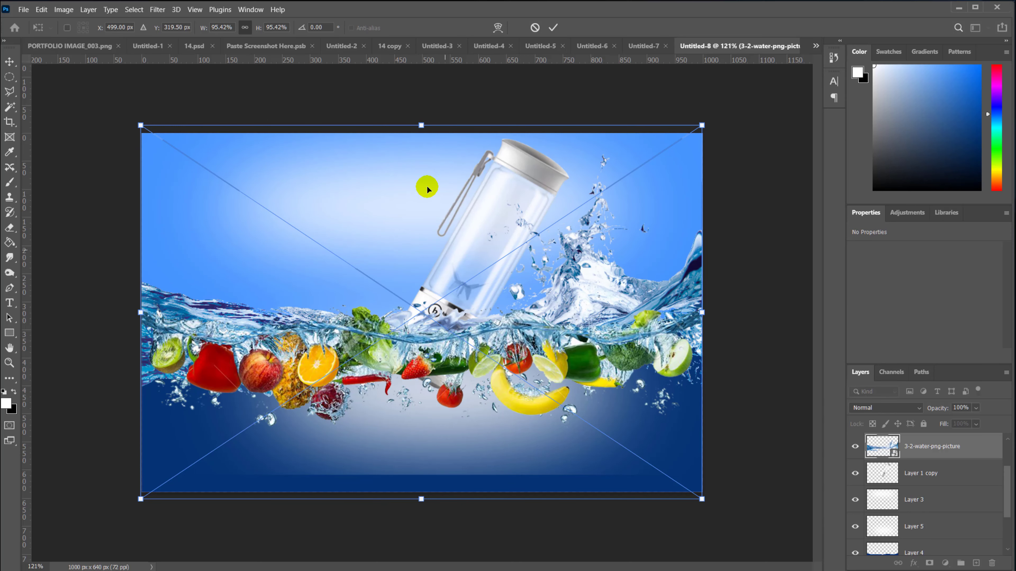
left_click_drag(421, 125, 421, 165)
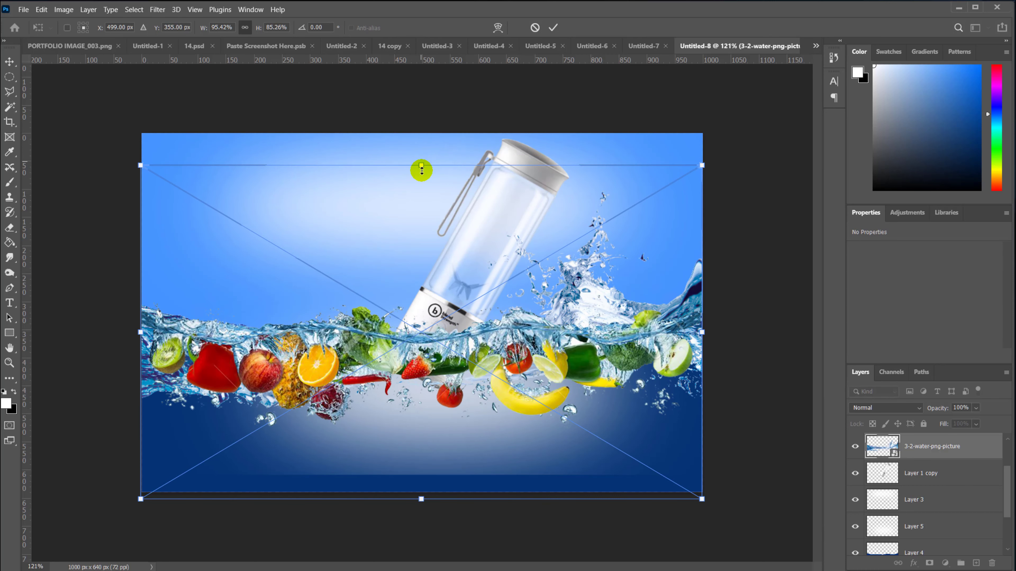
left_click_drag(422, 499, 423, 469)
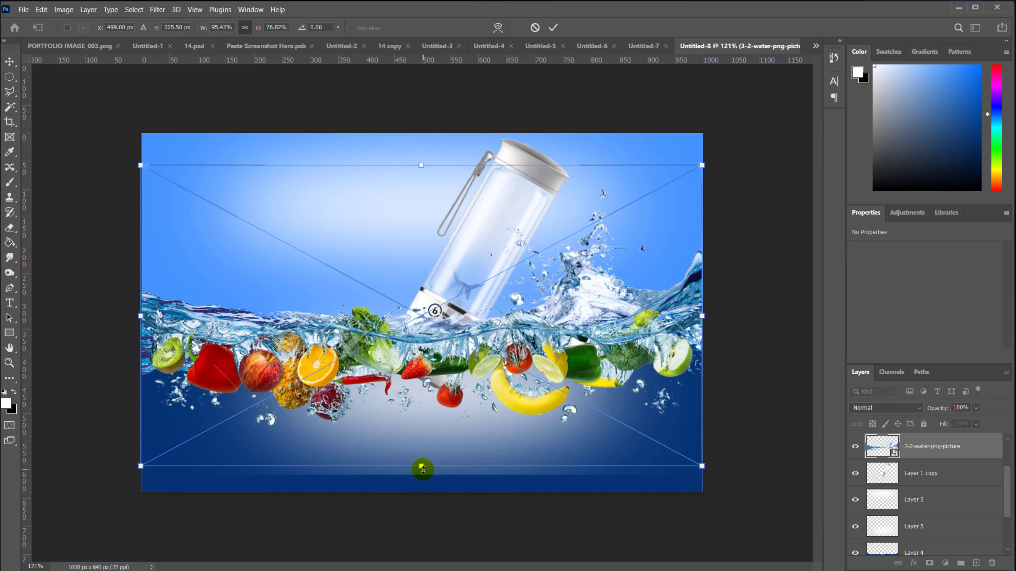
key("Return")
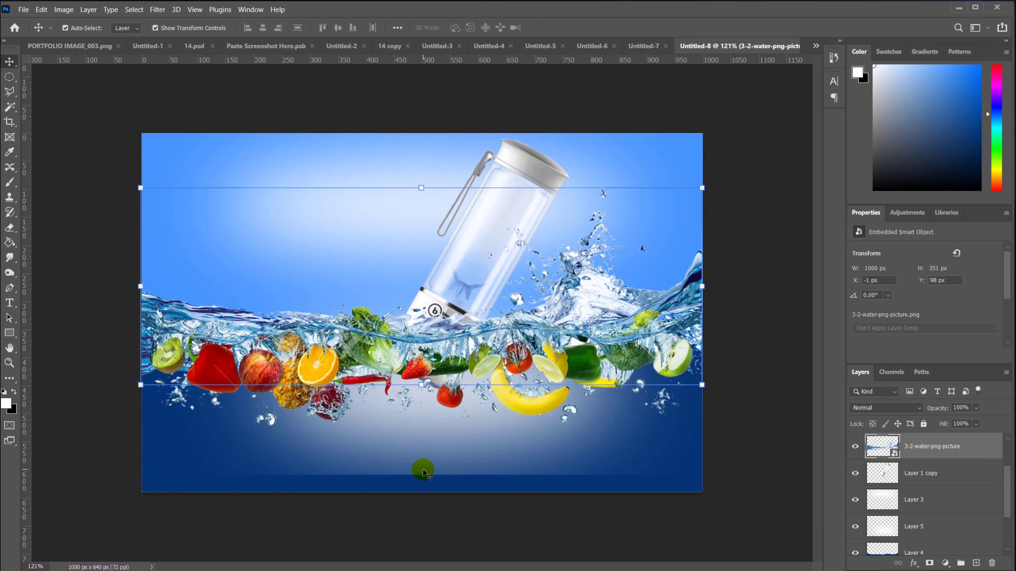
Enlarge the fruit-and-vegetable splash layer to about 1075 × 263 px so it extends past both sides of the canvas.
left_click(530, 329)
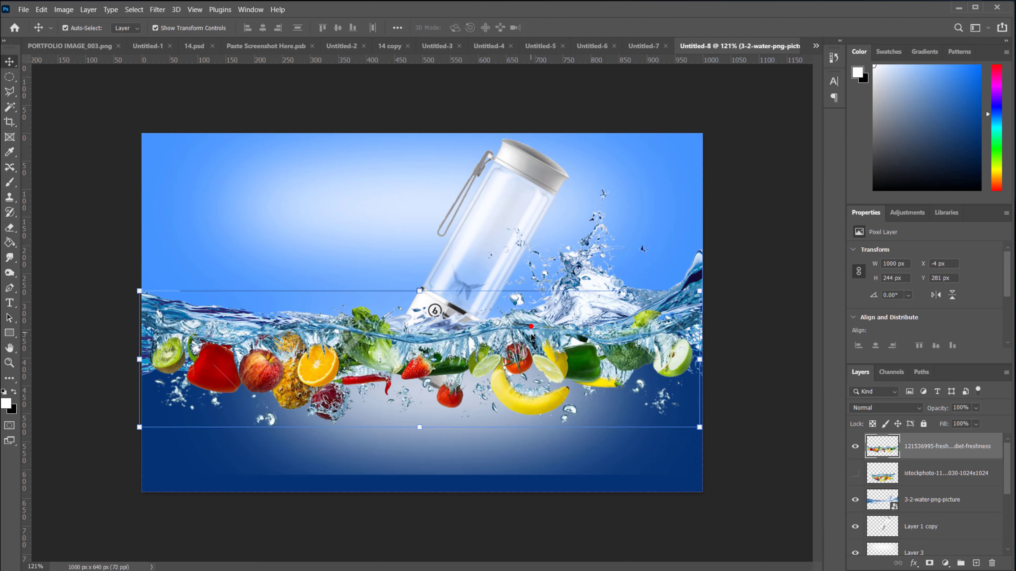
mouse_move(530, 335)
left_mouse_down()
mouse_move(528, 352)
mouse_move(529, 337)
left_mouse_up()
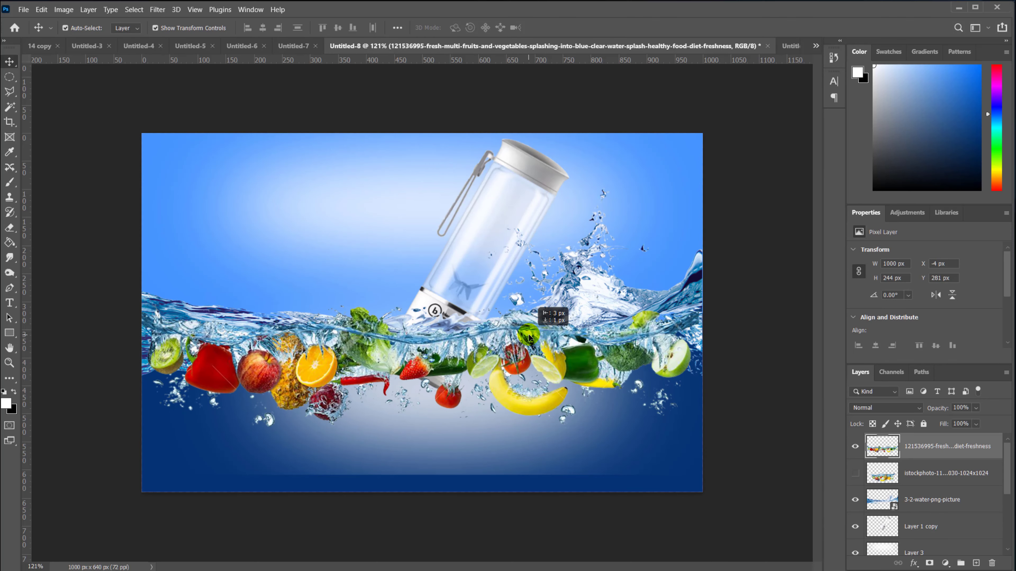
left_click_drag(419, 430, 418, 438)
left_click_drag(438, 372, 448, 364)
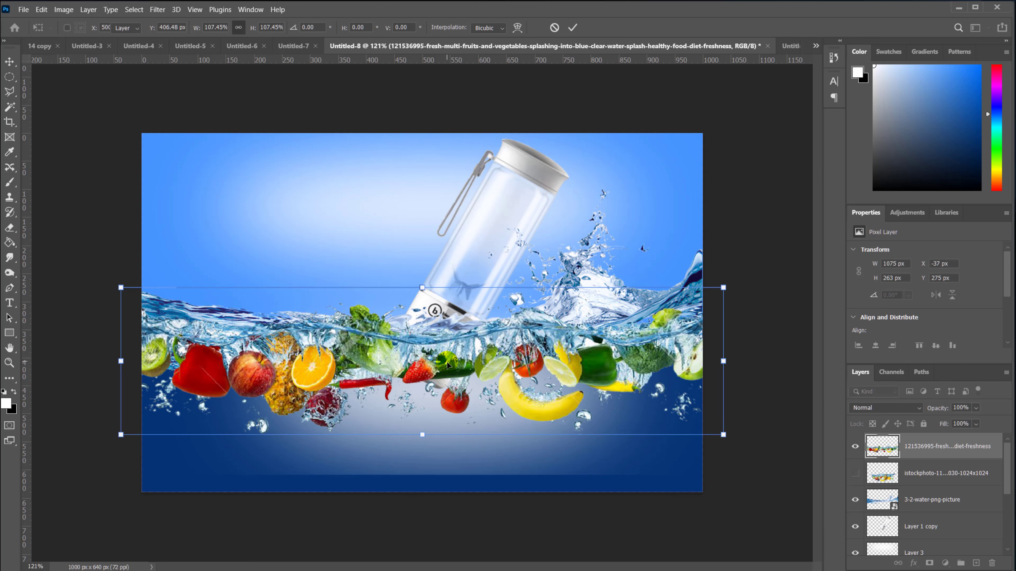
key("Return")
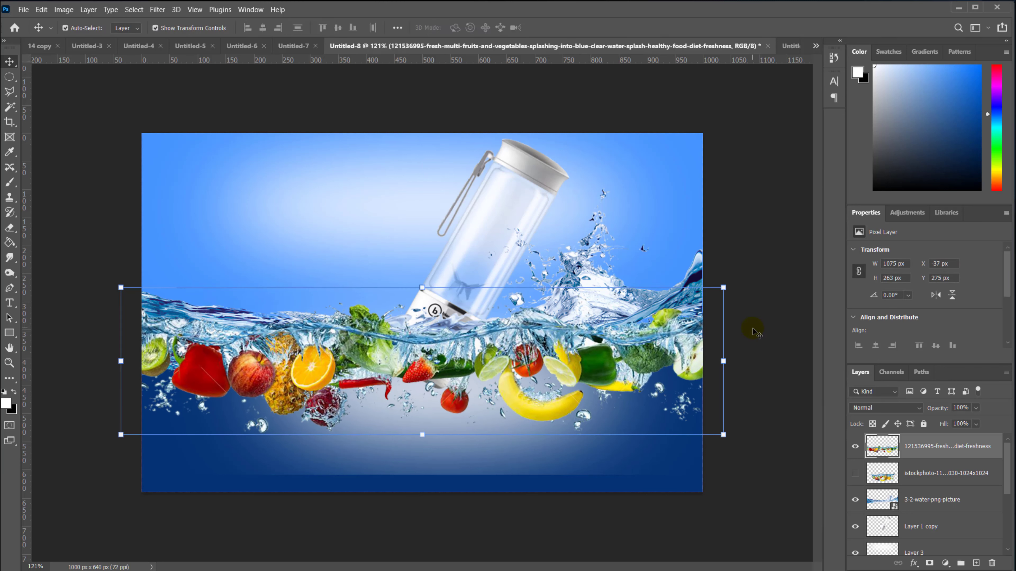
left_click(753, 331)
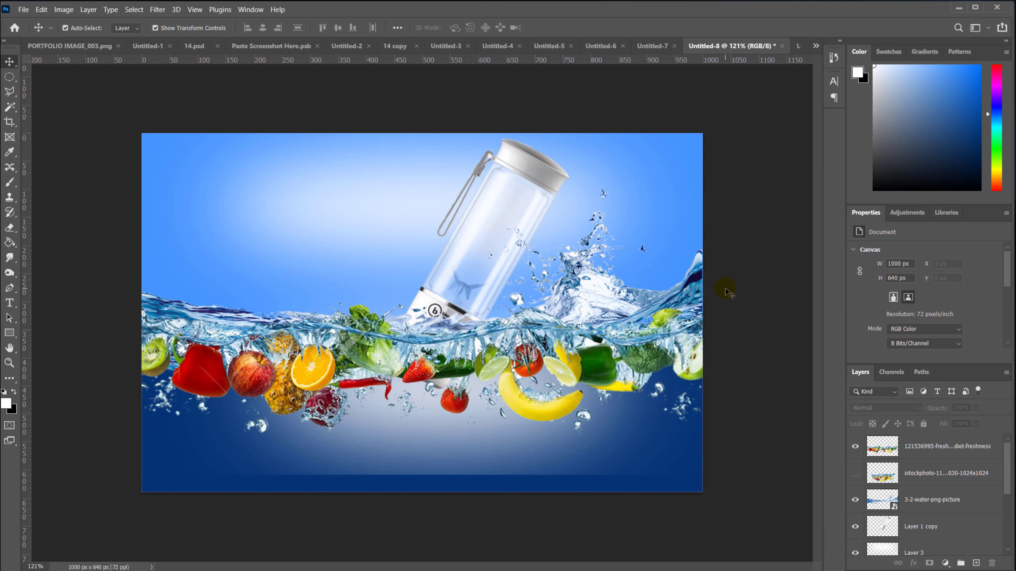
Move the Layer 5 glow to about X 26, Y 207 px so it reaches the canvas's lower edge.
left_click(468, 449)
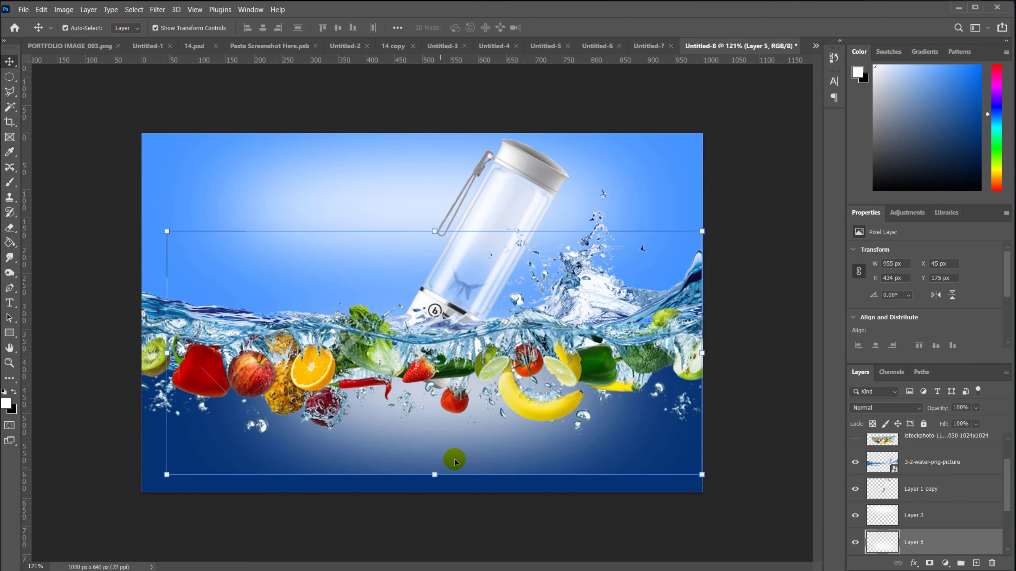
left_click_drag(459, 451, 448, 467)
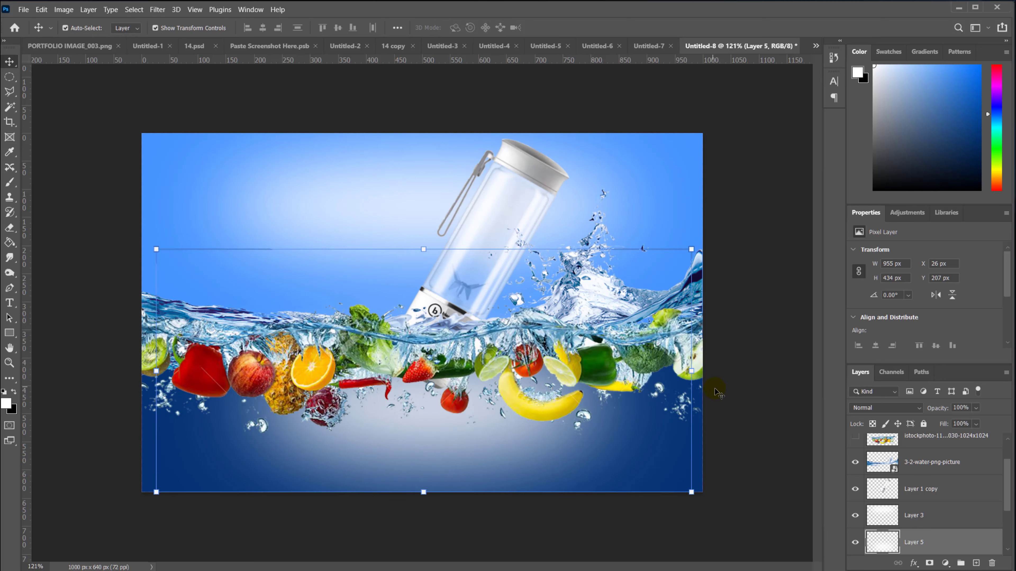
left_click(740, 388)
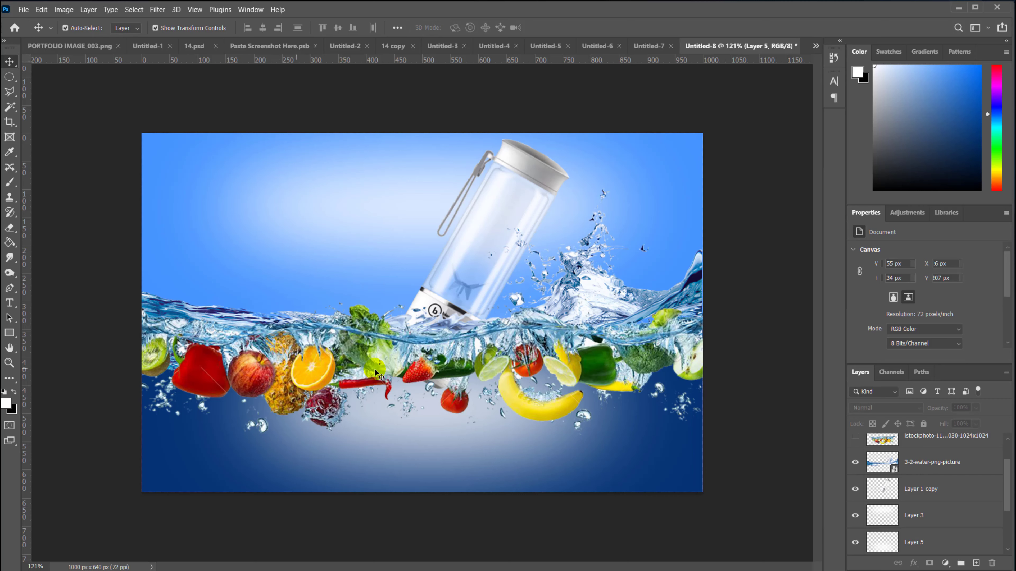
Duplicate the tilted blender layer, then scale Layer 1 copy to about 80% and rotate it about -25.5° upright beside the tilted one.
left_click(528, 168)
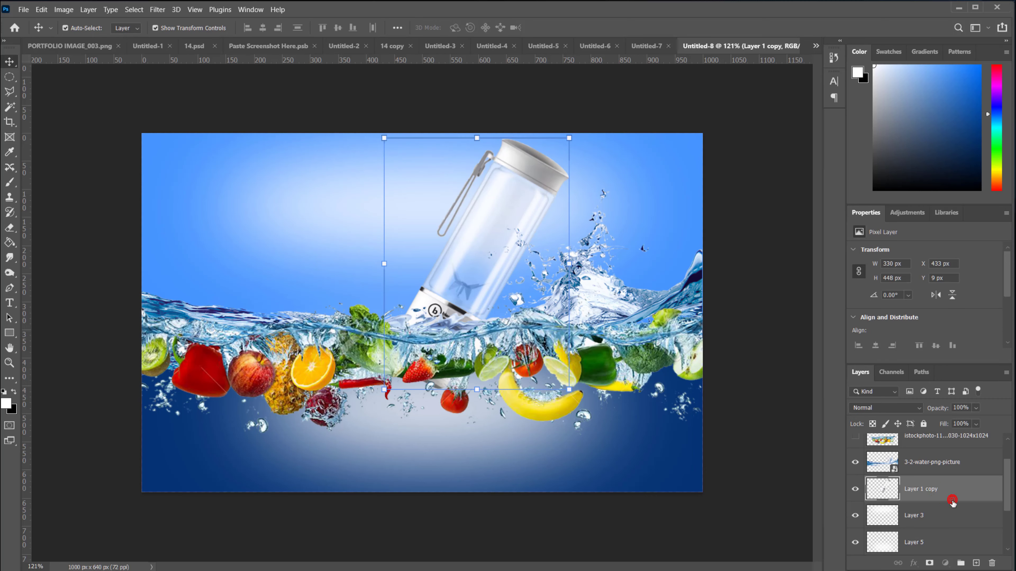
left_click_drag(952, 501, 976, 563)
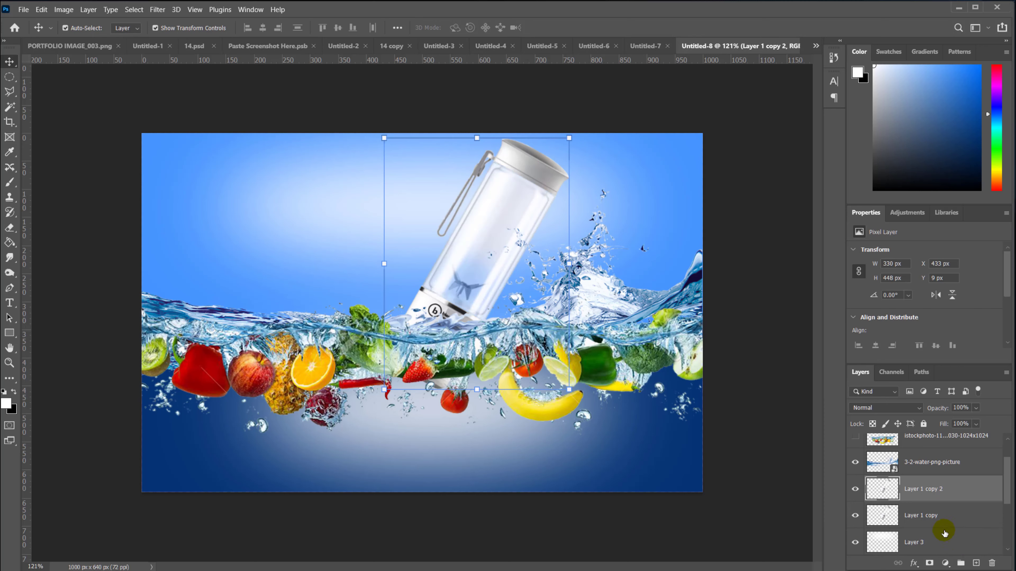
left_click(935, 516)
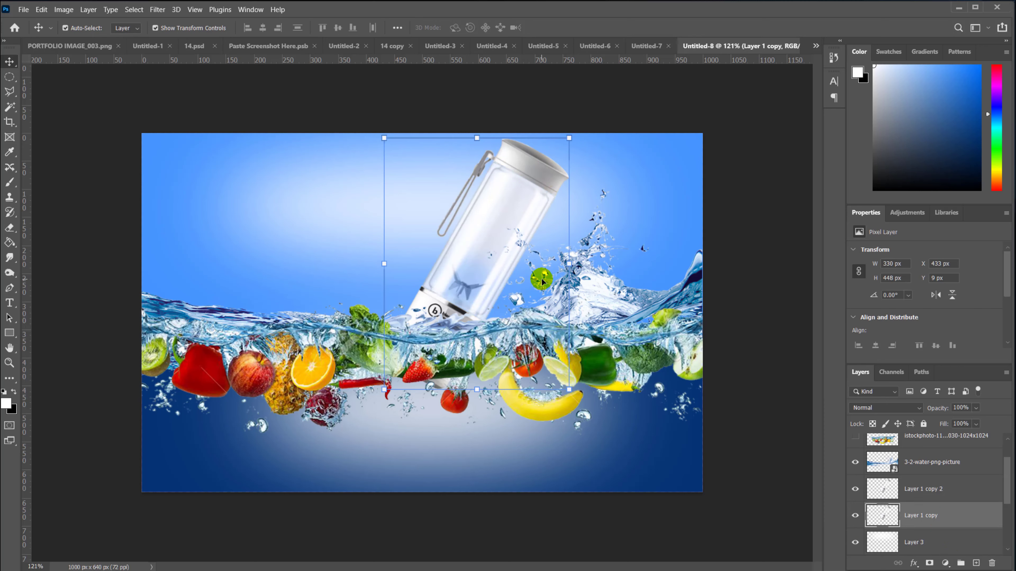
left_click_drag(575, 135, 528, 159)
left_click_drag(466, 204, 411, 195)
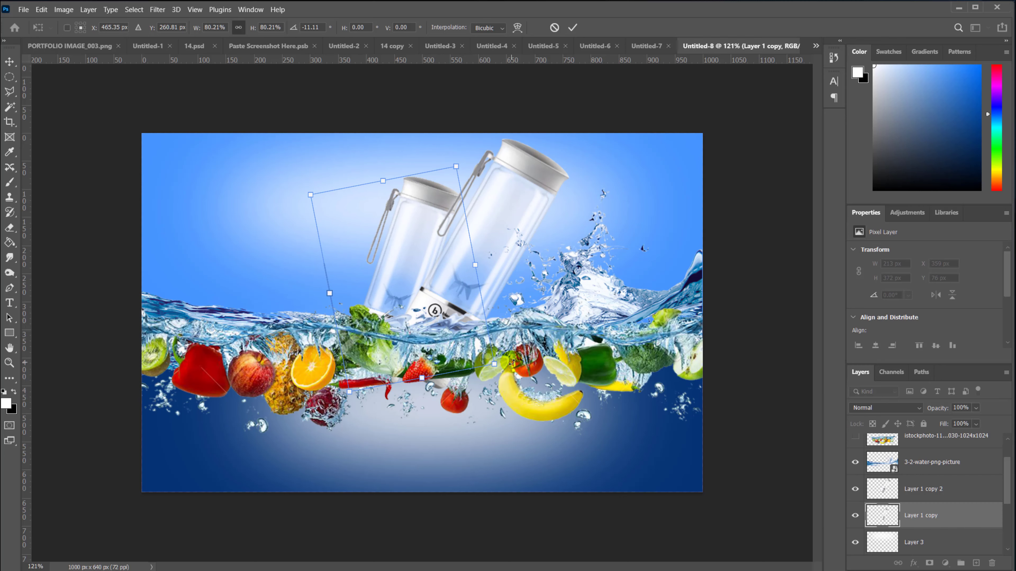
left_click_drag(511, 362, 540, 337)
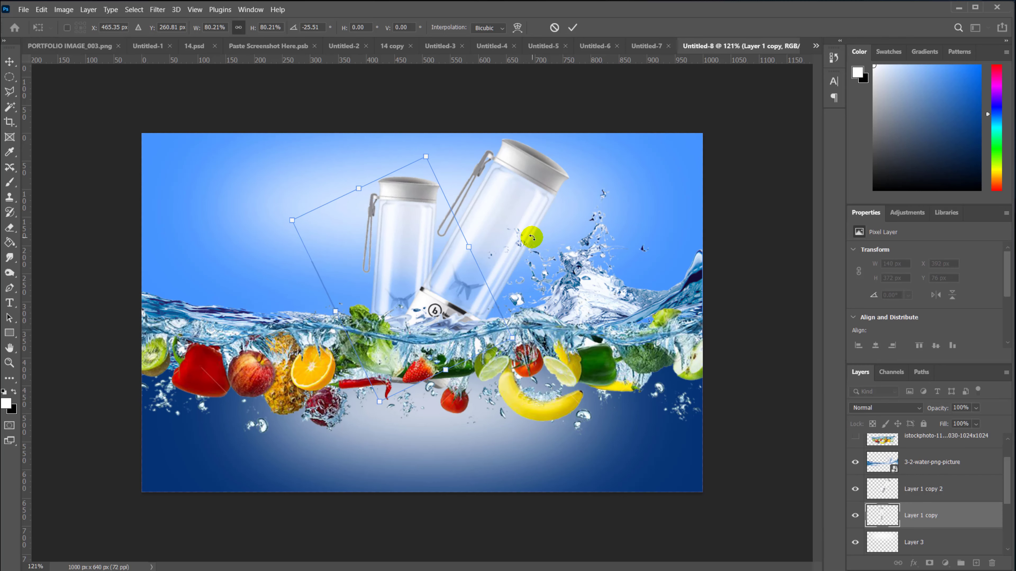
key("Return")
left_click(757, 245)
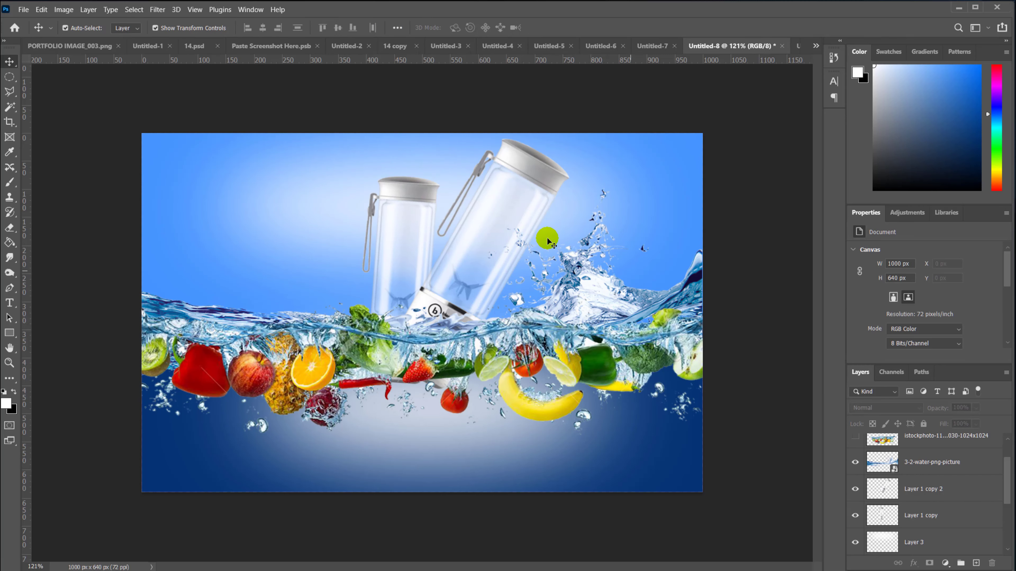
Move both blender layers, Layer 1 copy 2 and Layer 1 copy, down together by 70 px into the water.
left_click(532, 198)
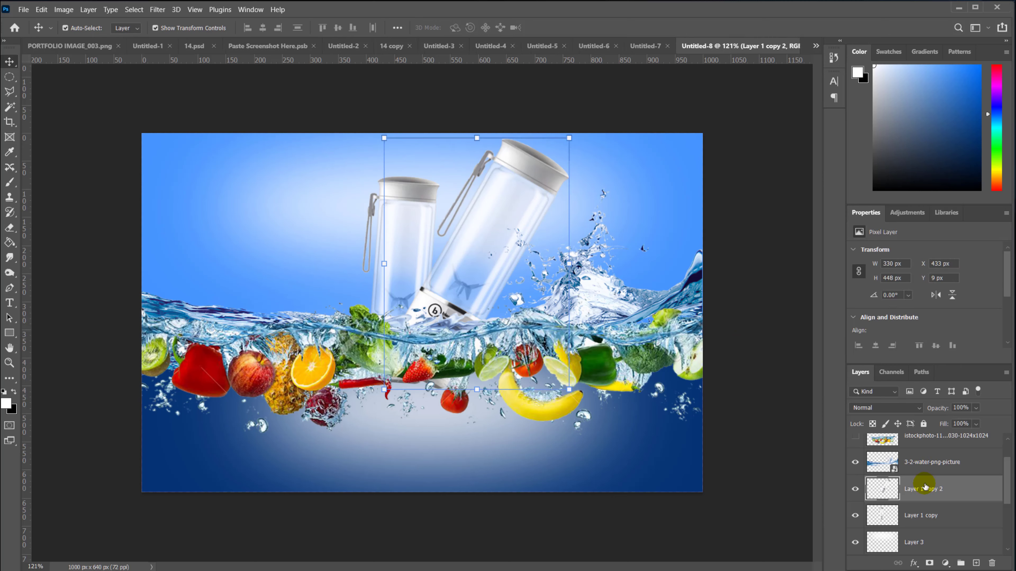
left_click(939, 519, "ctrl")
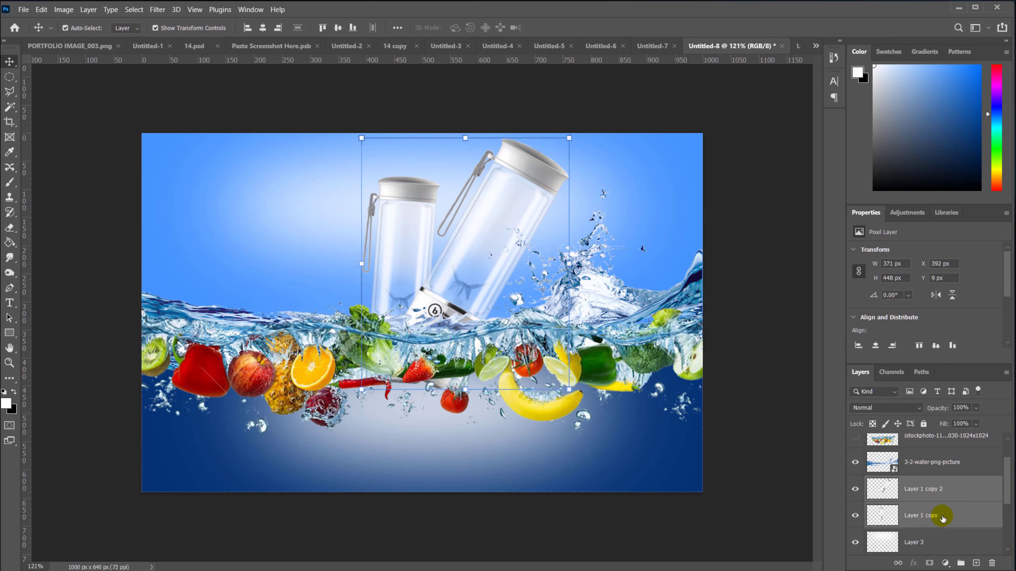
key("shift+Down")
key("shift+Down")
key("shift+Down")
key("shift+Down")
key("shift+Down")
key("shift+Down")
key("shift+Down")
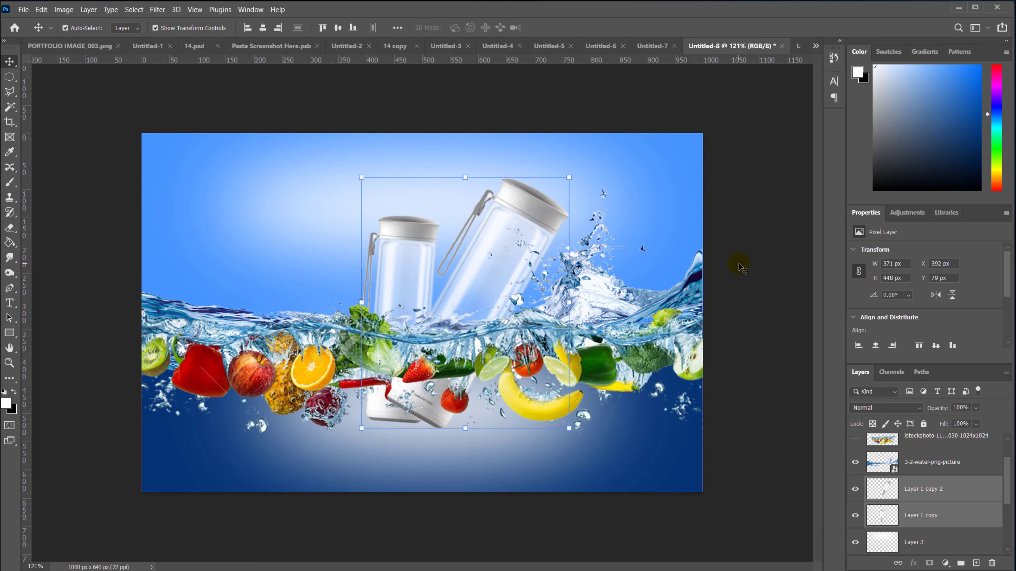
Reorder the 3-2-water-png-picture layer so it sits directly beneath the 121536995 fruit splash layer.
left_click(702, 313)
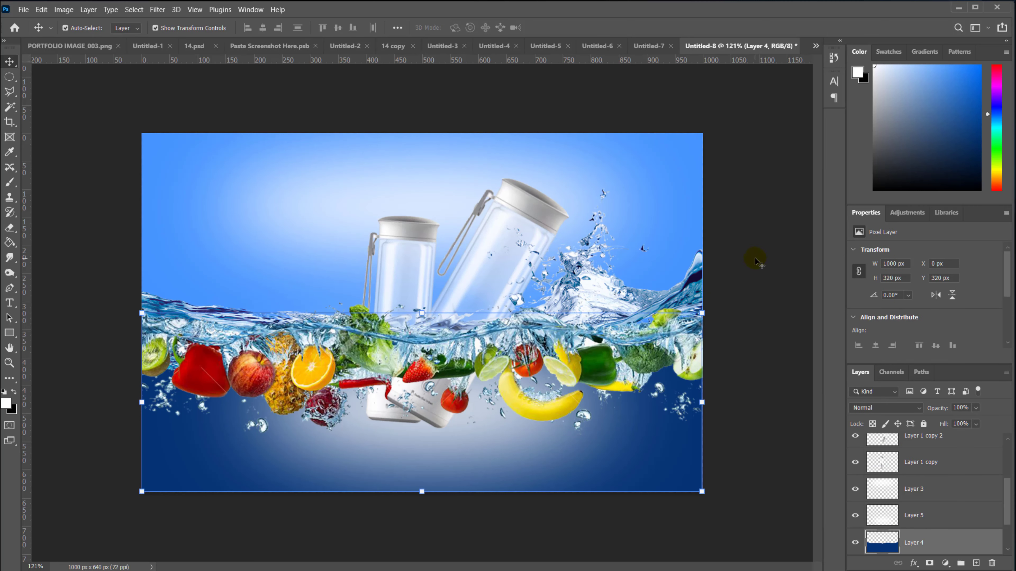
left_click(588, 277, "shift")
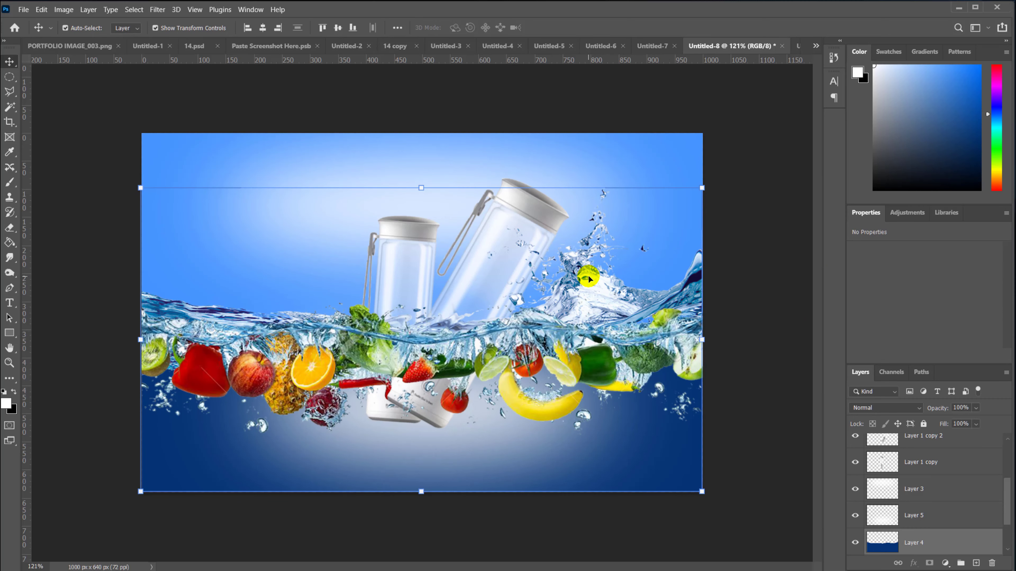
left_click(755, 325)
left_click(664, 332)
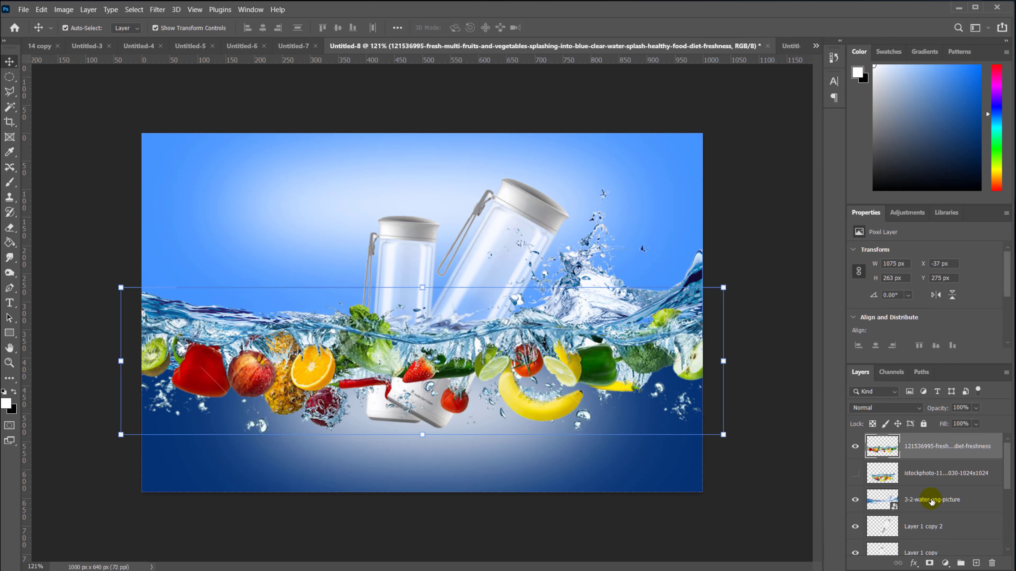
left_click_drag(932, 502, 922, 463)
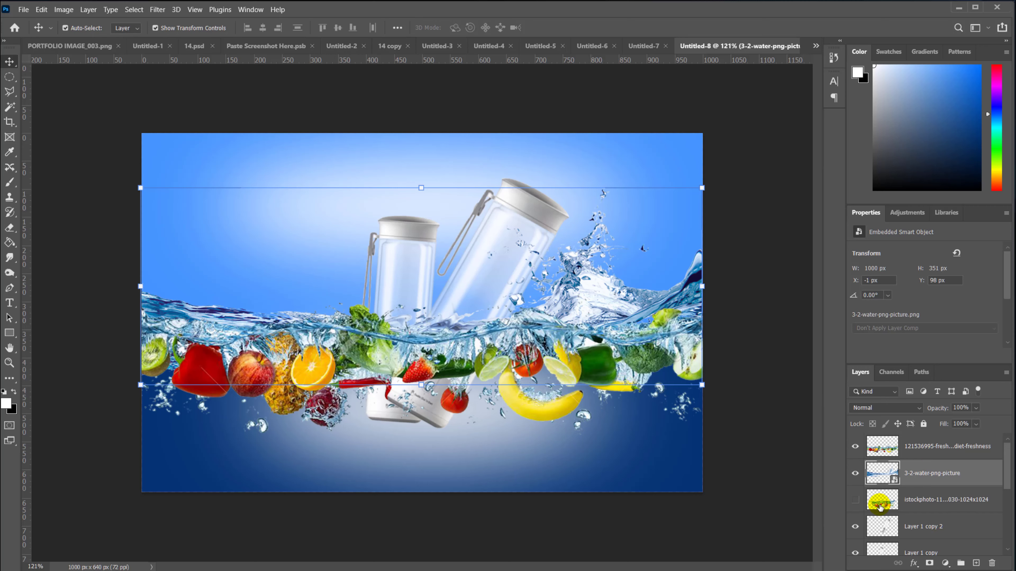
Move the fruit splash and 3-2-water-png-picture layers down together by about 53 px.
left_click(928, 448, "ctrl")
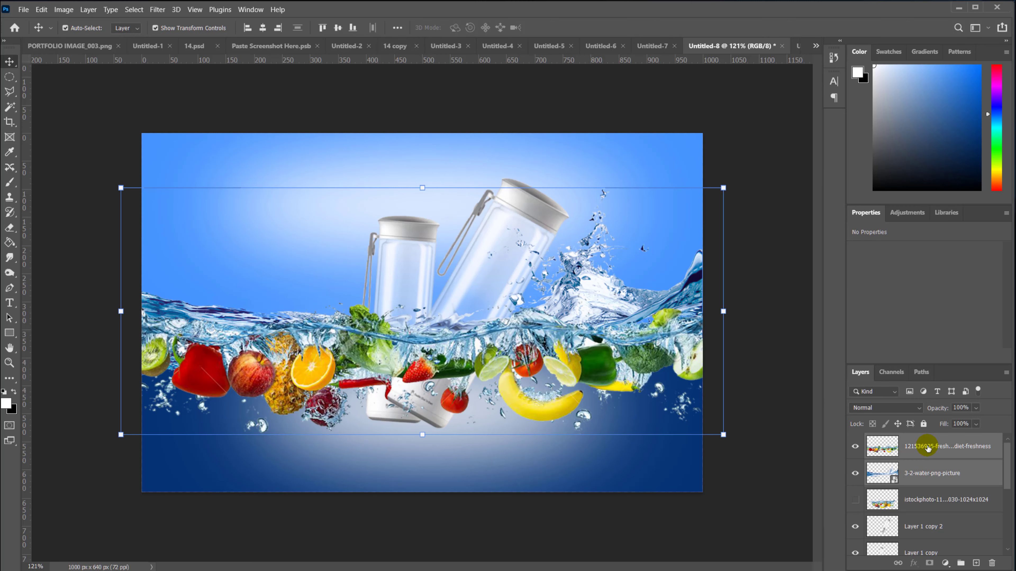
key("Down")
key("Down")
key("Down")
key("Down")
key("Down")
key("Down")
key("Down")
key("Down")
key("Down")
key("Down")
key("Down")
key("Down")
key("Down")
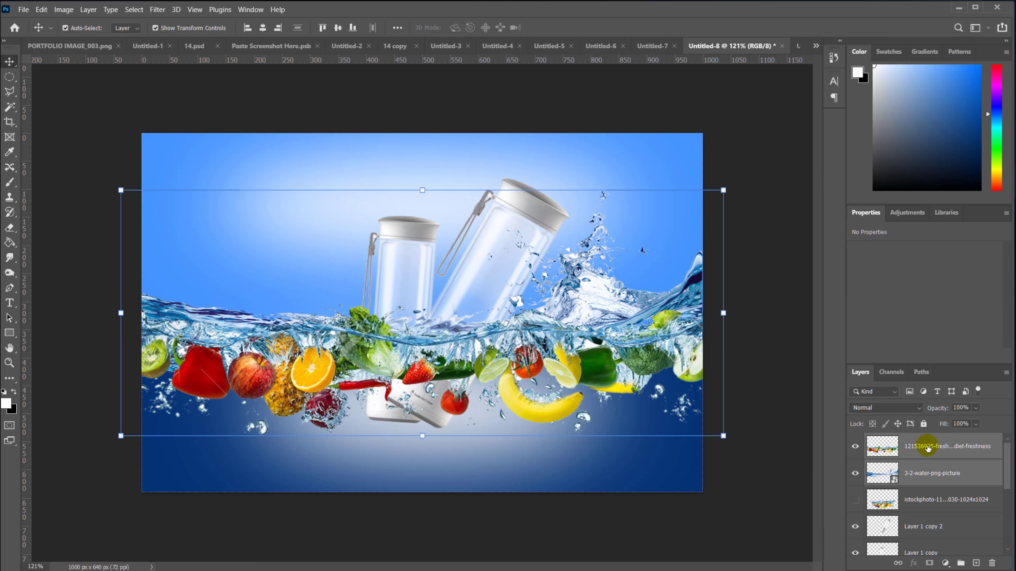
key("shift+Down")
key("shift+Down")
key("shift+Down")
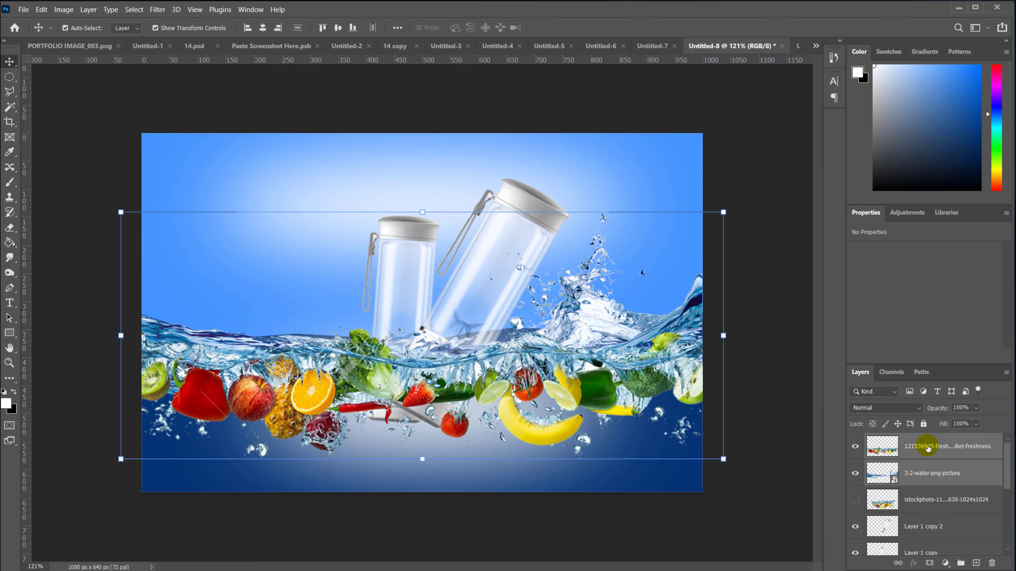
key("shift+Down")
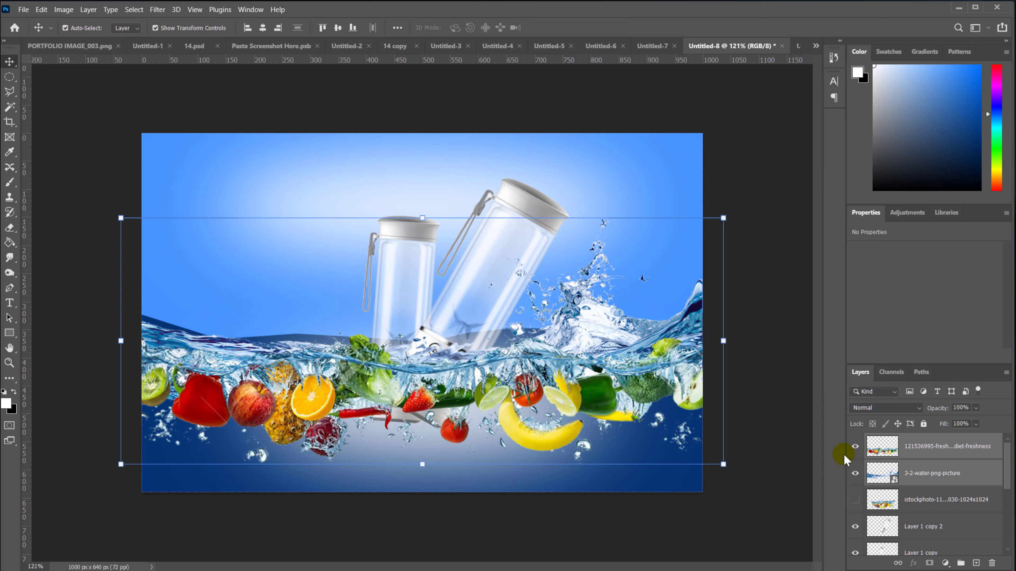
Raise the tilted blender on Layer 1 copy 2 to about X 452, Y 27 px, bringing its base above the water.
left_click(755, 326)
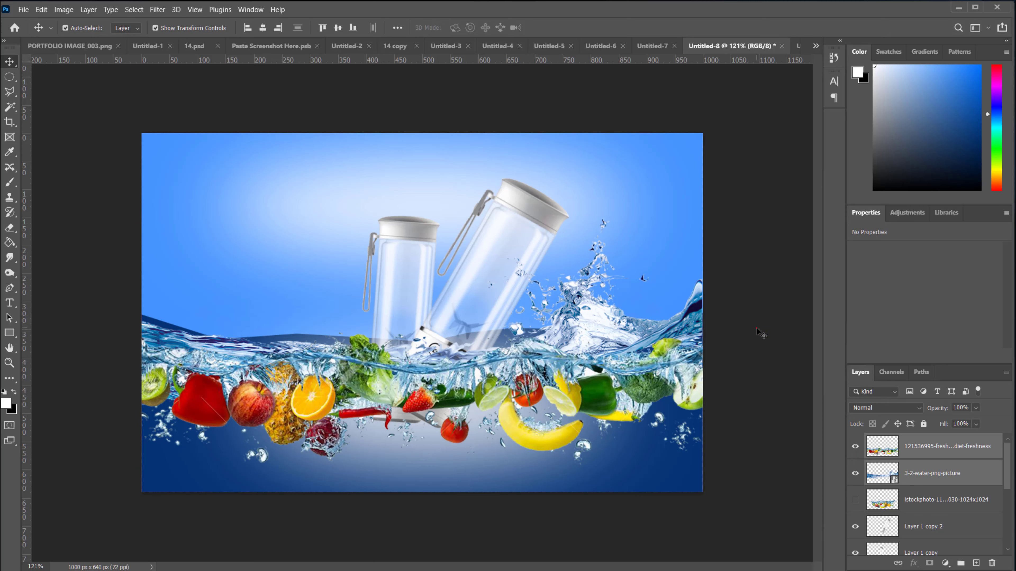
left_click(532, 242)
left_click_drag(533, 245, 514, 263)
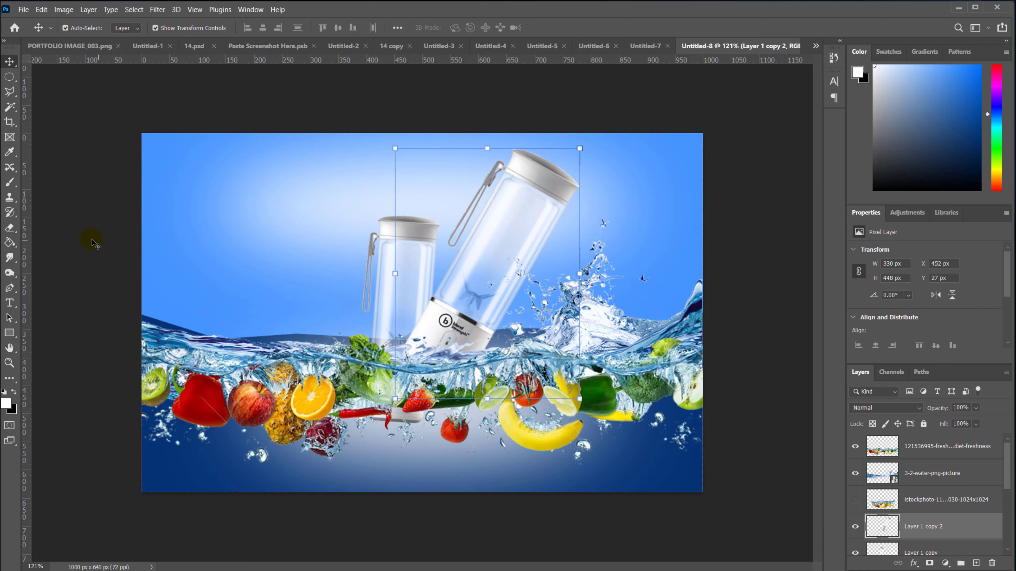
Shrink the upright blender on Layer 1 copy to about 125 × 334 px and raise it to about Y 91 px.
left_click(398, 282)
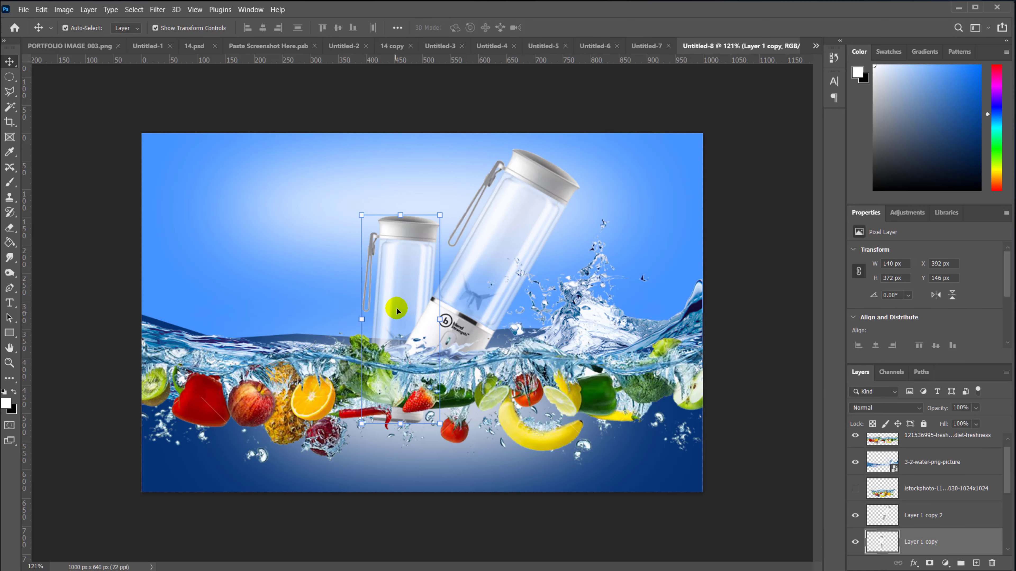
left_click_drag(400, 213, 405, 240)
left_click_drag(401, 280, 401, 231)
key("Return")
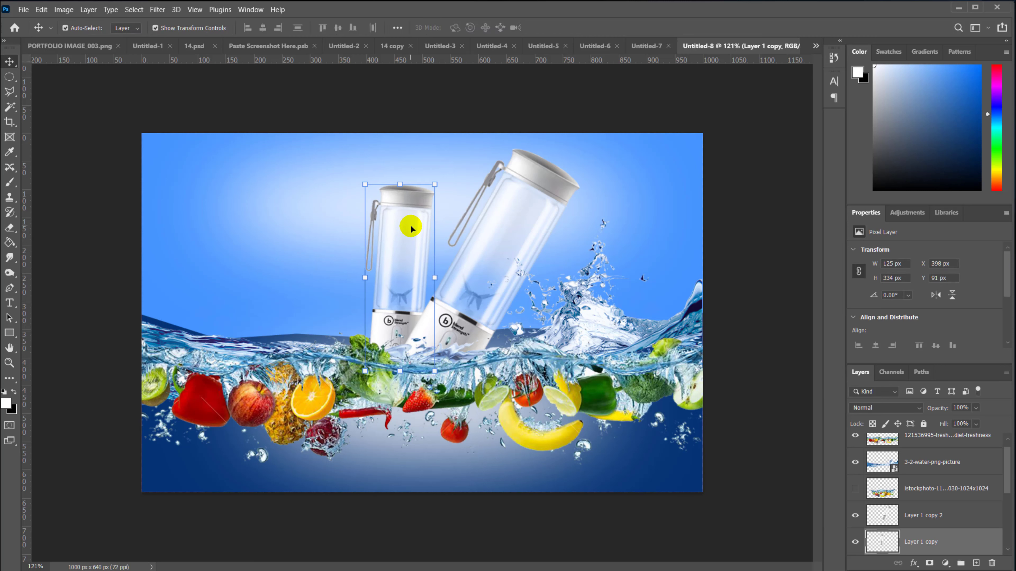
Shift the fruit and vegetable splash layer slightly left and down to about X -44 px, Y 332 px.
left_click(736, 311)
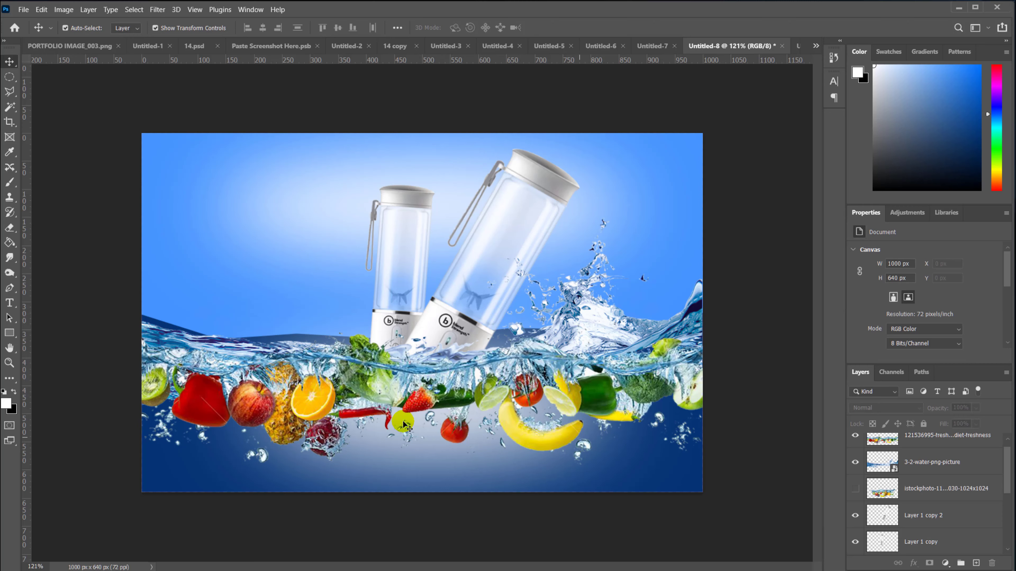
left_click(308, 391)
mouse_move(308, 408)
left_mouse_down()
mouse_move(305, 417)
mouse_move(314, 405)
mouse_move(240, 308)
mouse_move(301, 396)
mouse_move(308, 435)
mouse_move(305, 410)
left_mouse_up()
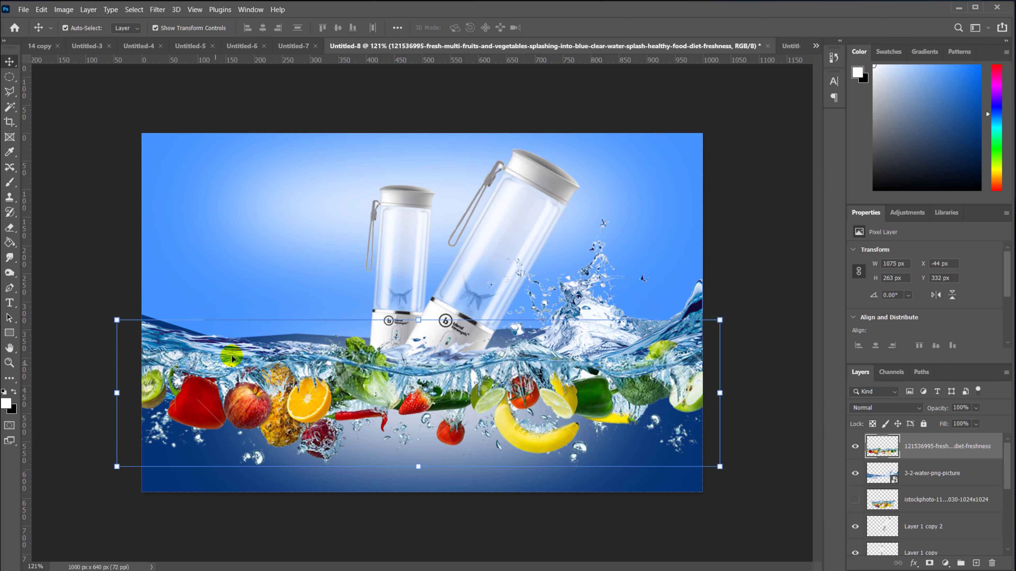
left_click(38, 206)
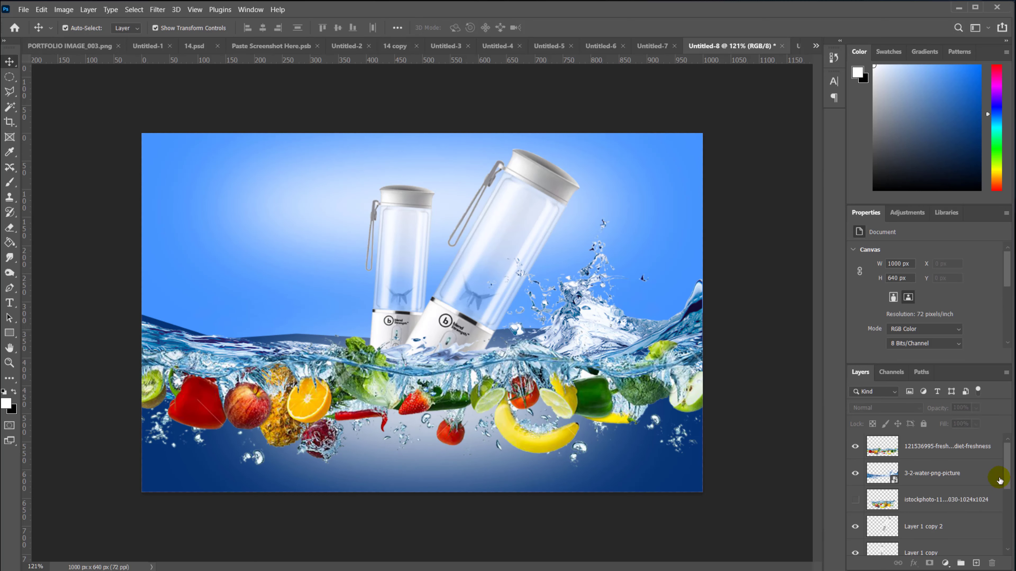
Move the dark blue Layer 4 up to Y 310 px and stretch its lower edge just past the canvas, to 335 px high.
left_click_drag(1006, 469, 1005, 520)
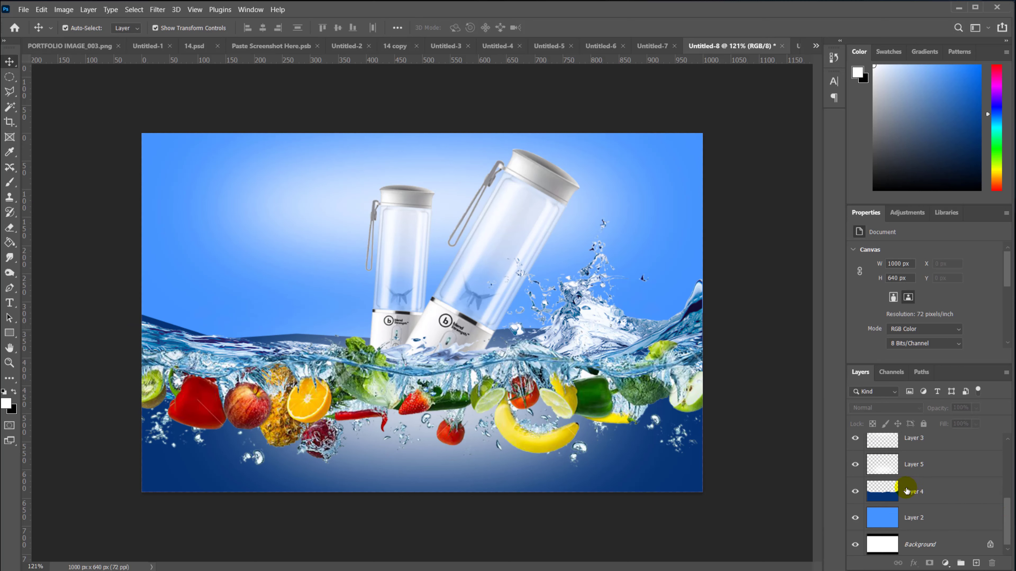
left_click(888, 492)
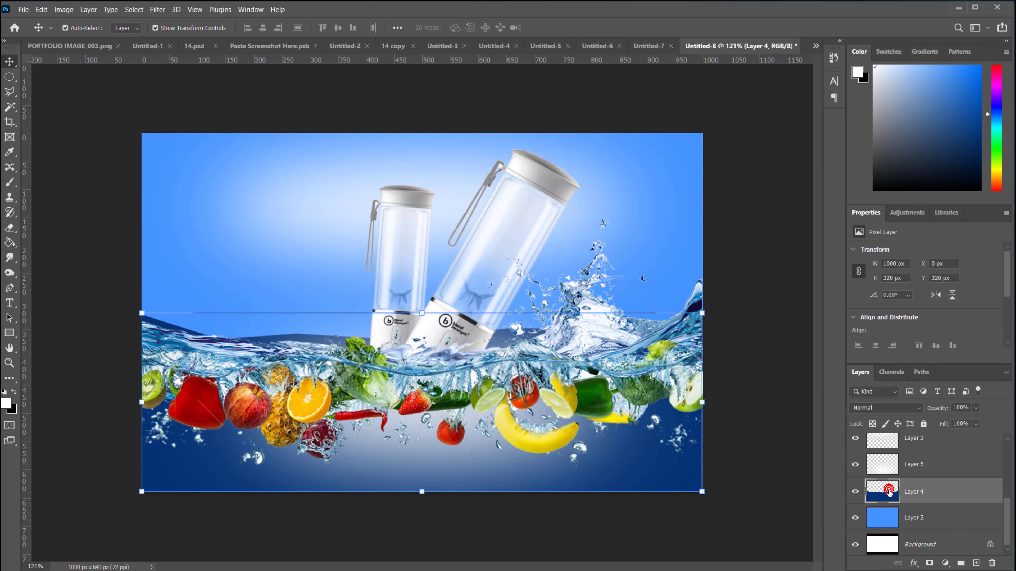
key("shift+Down")
key("shift+Down")
key("shift+Down")
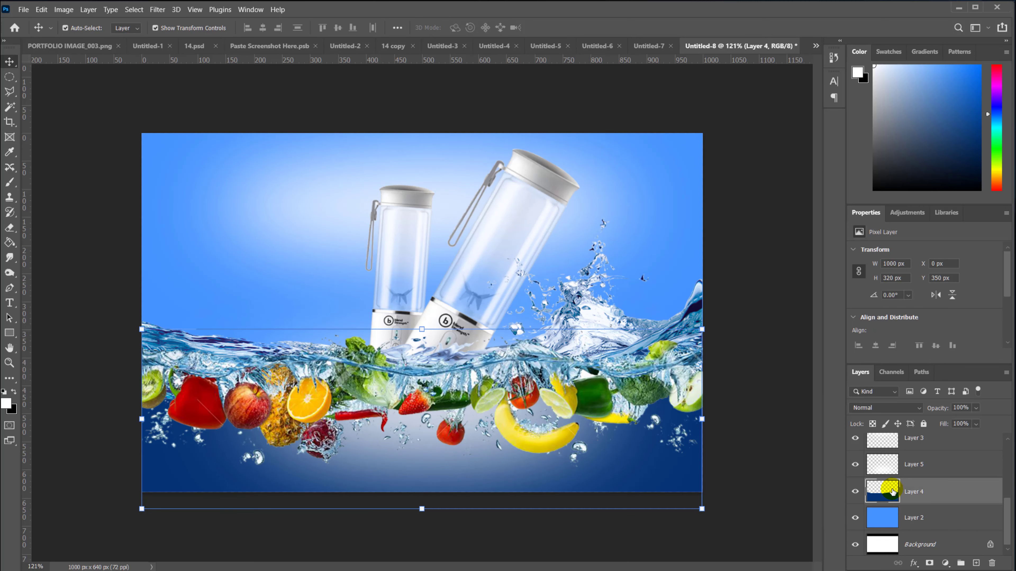
key("shift+Down")
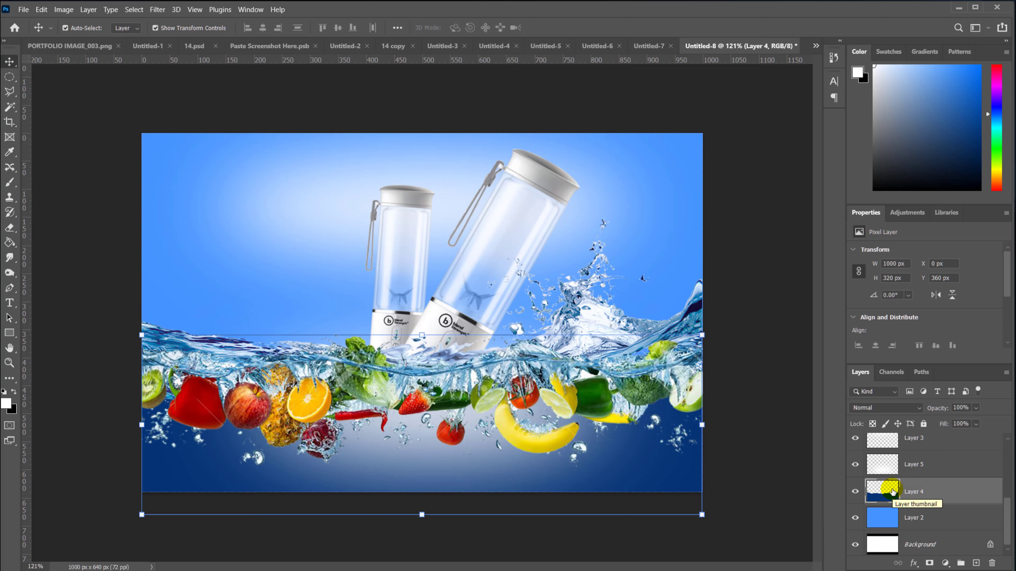
key("shift+Up")
key("shift+Up")
key("shift+Up")
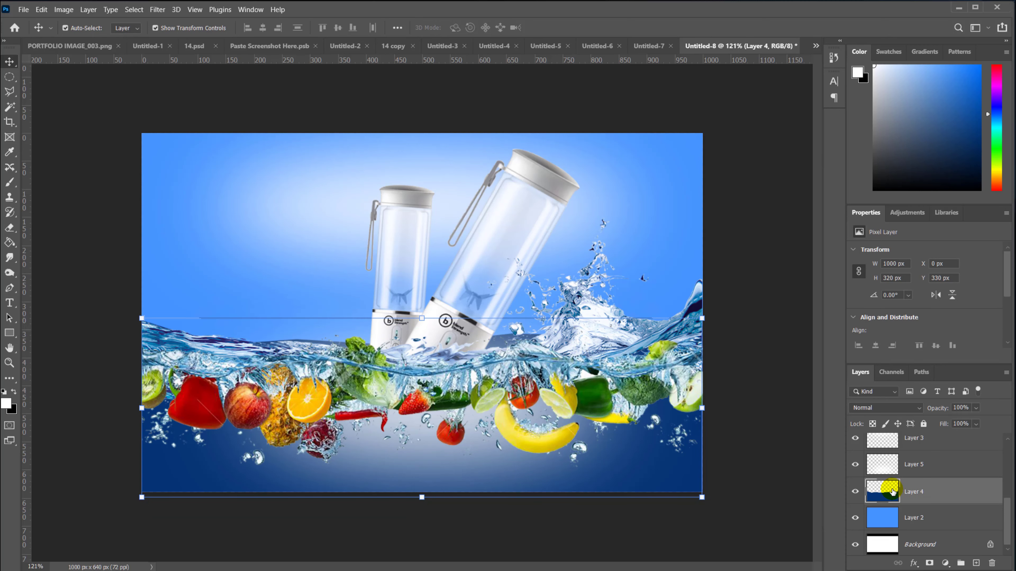
key("shift+Up")
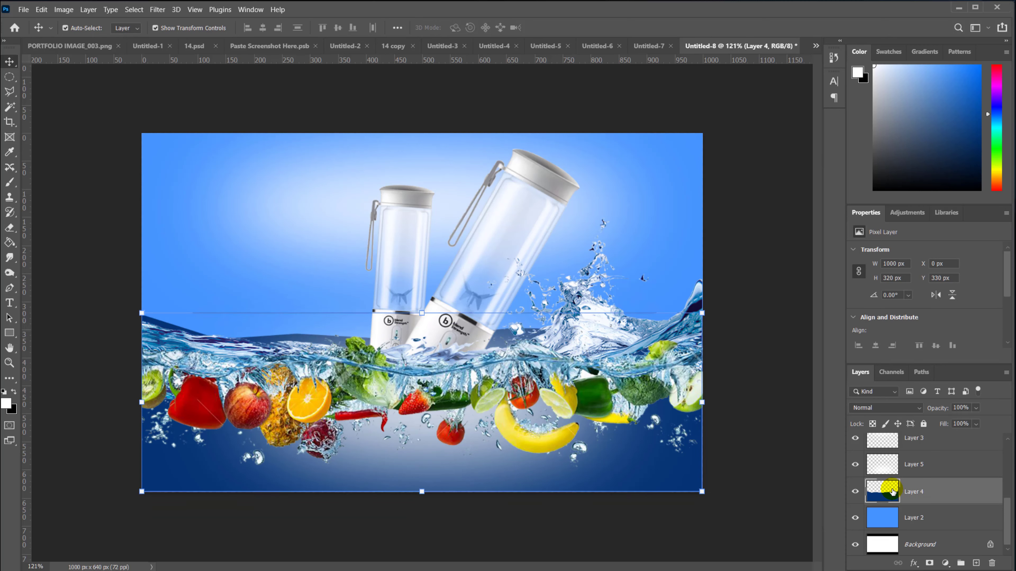
key("shift+Up")
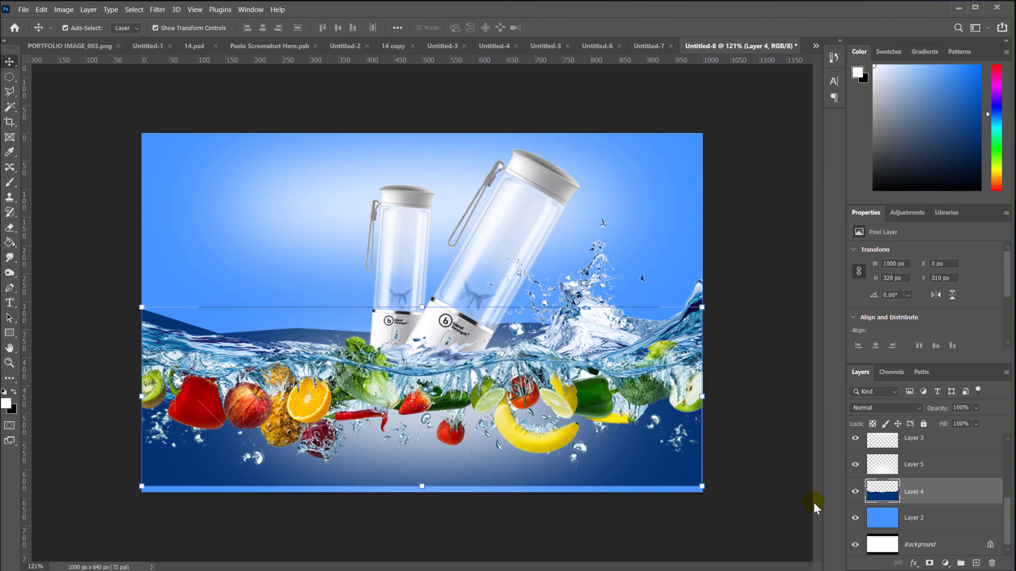
left_click_drag(422, 487, 424, 496)
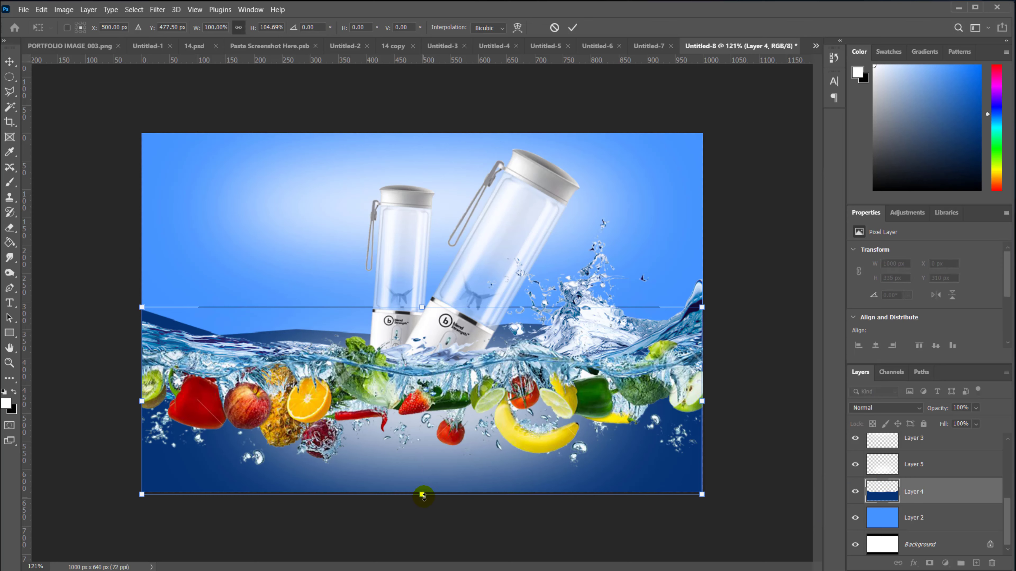
key("Return")
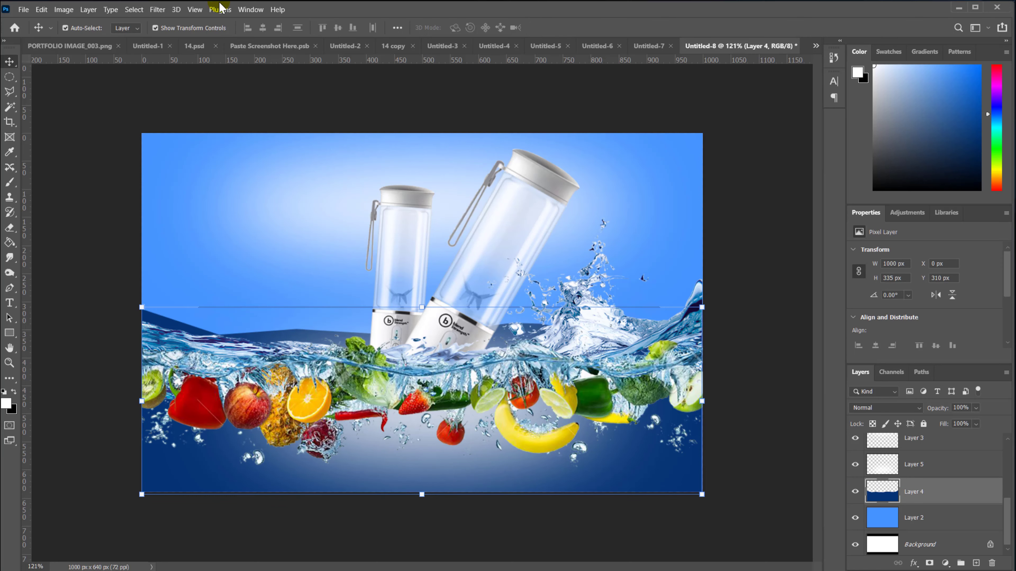
Soften the edge of Layer 4 with a Gaussian Blur, using a radius smaller than the preset one.
left_click(159, 11)
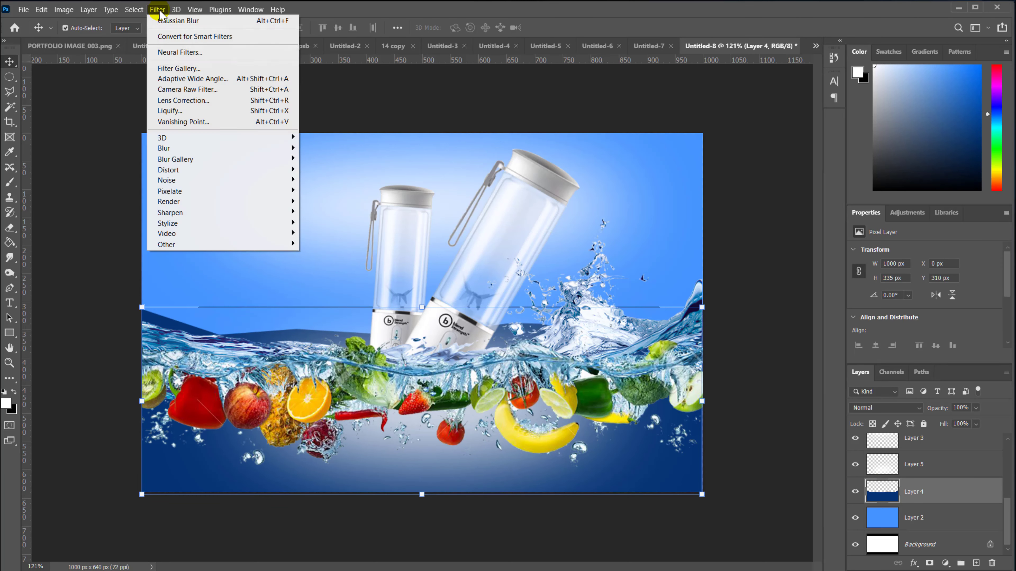
mouse_move(211, 148)
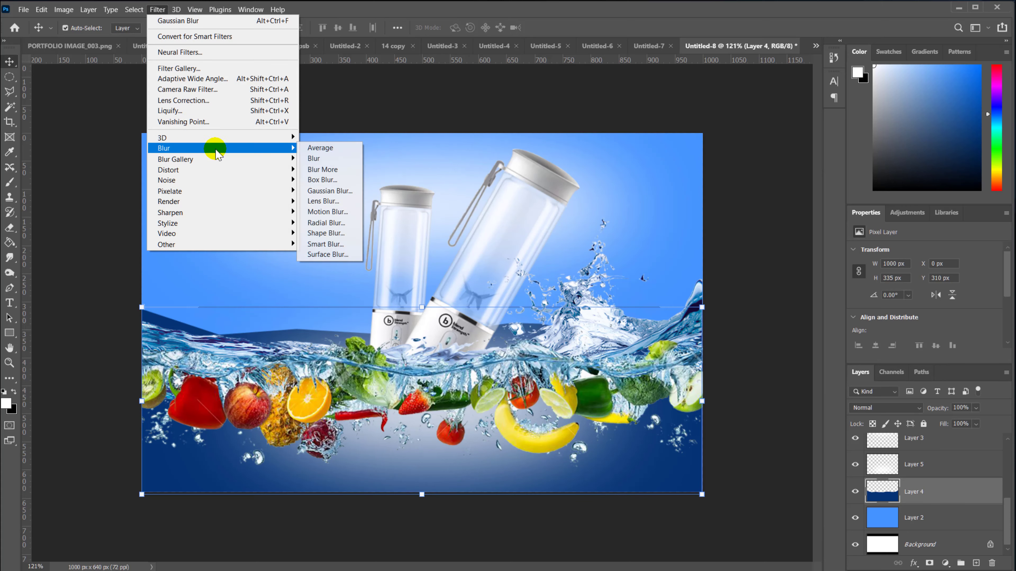
left_click(332, 193)
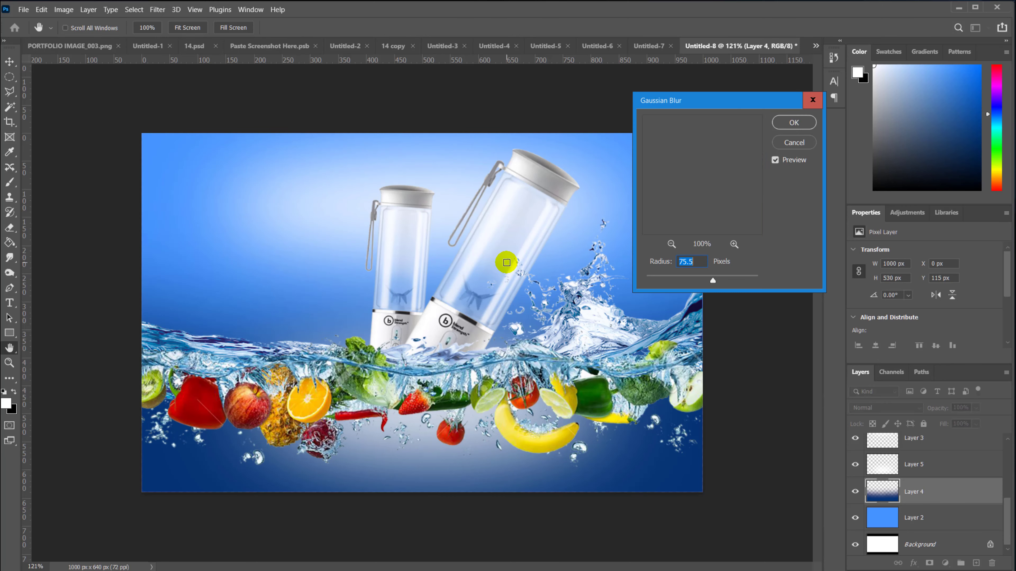
left_click(701, 280)
left_click_drag(693, 279, 692, 276)
left_click(794, 120)
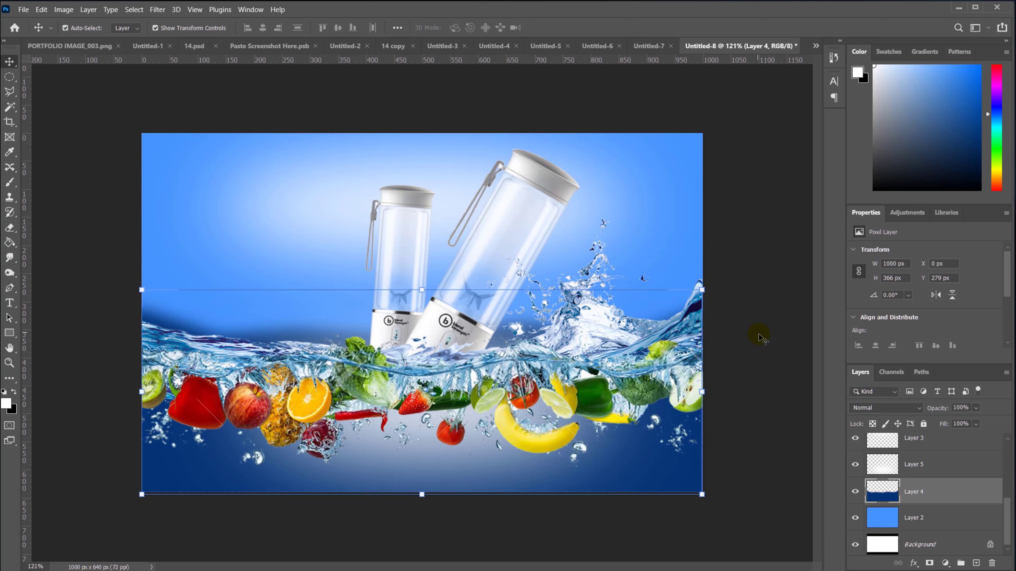
left_click(756, 267)
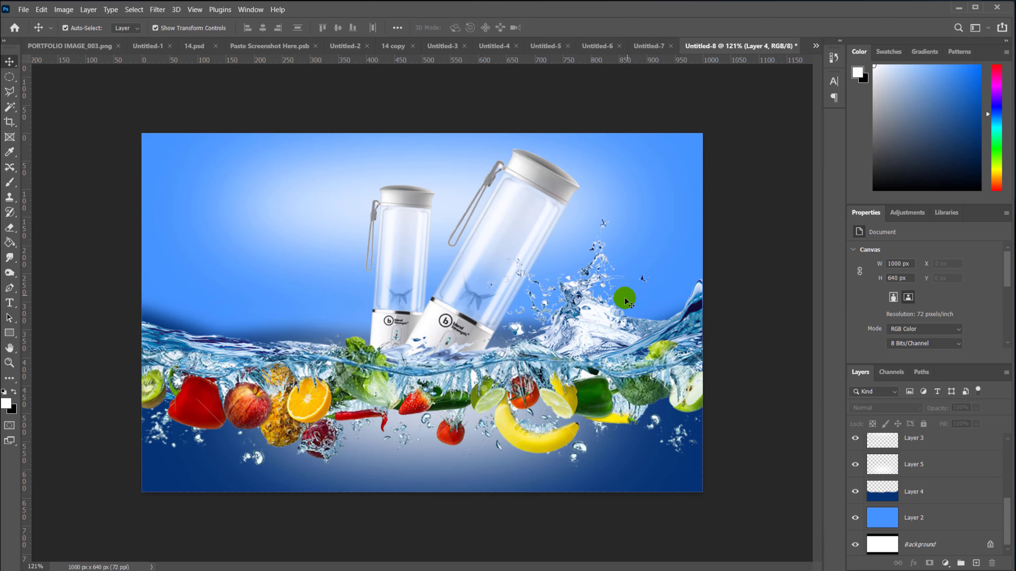
Apply a Hue/Saturation adjustment to the 3-2-water-png-picture layer with Hue at -3.
left_click(596, 311)
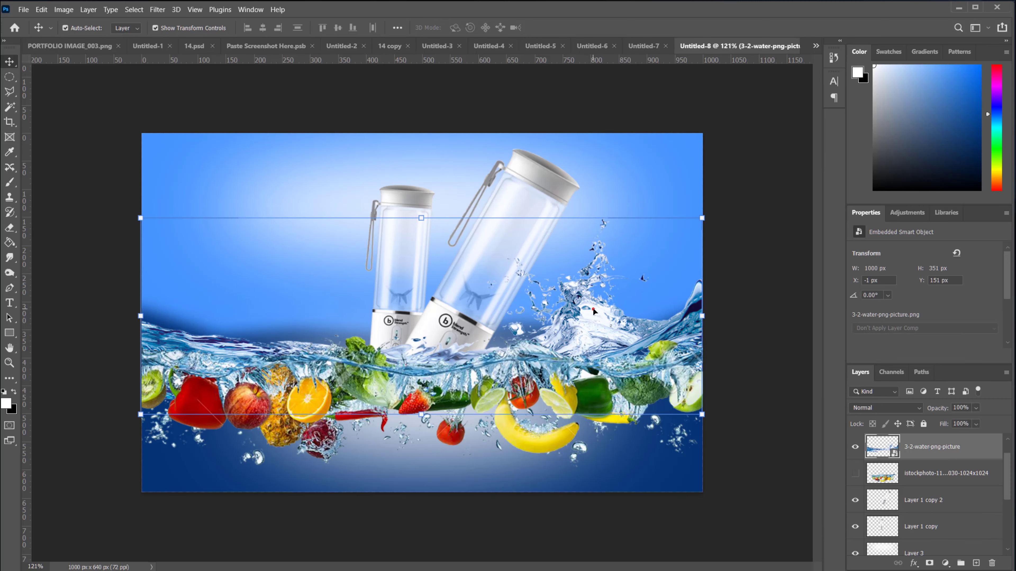
left_click(855, 451)
left_click(854, 450)
left_click(64, 9)
mouse_move(84, 38)
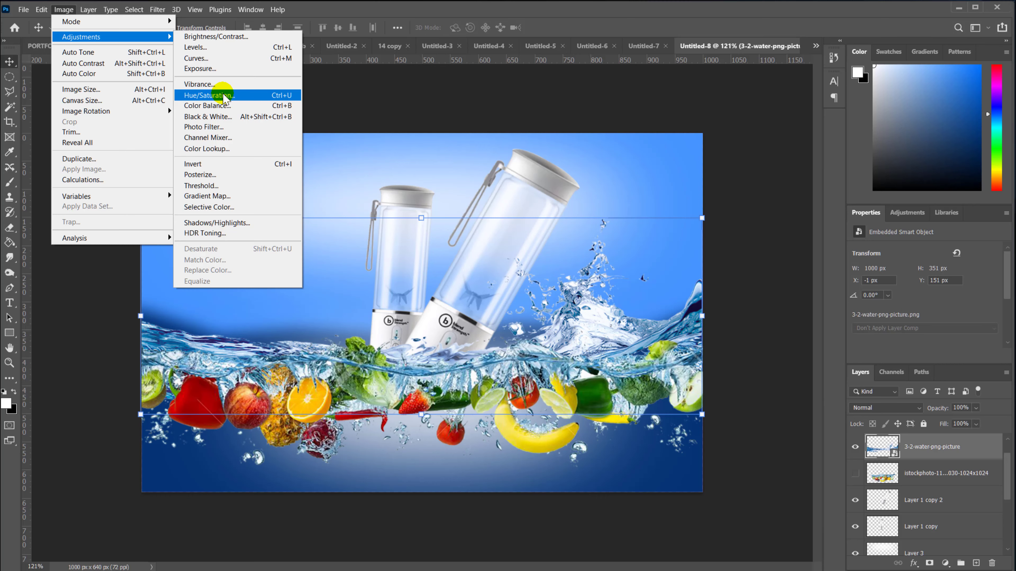
left_click(225, 99)
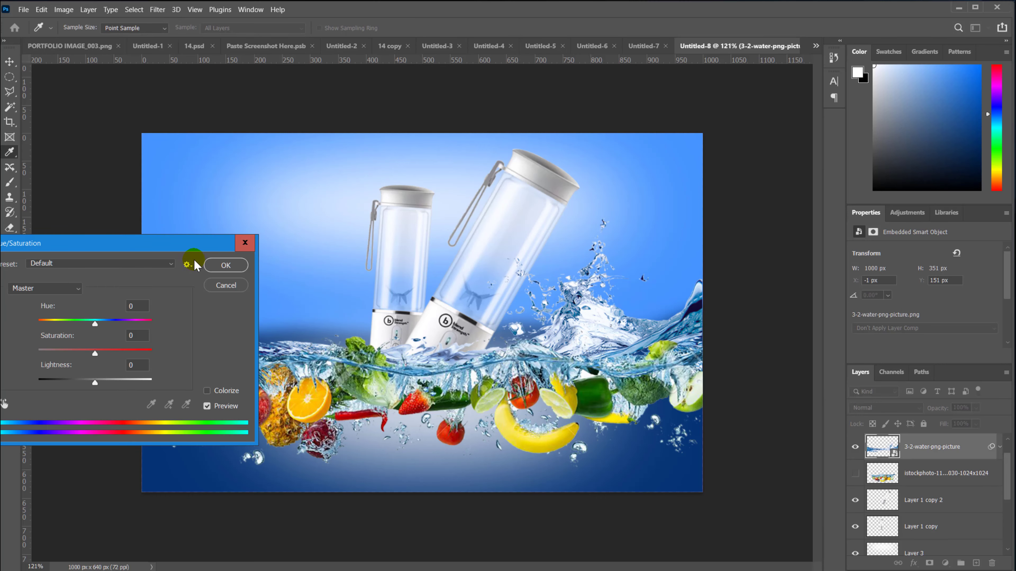
left_click_drag(192, 241, 854, 119)
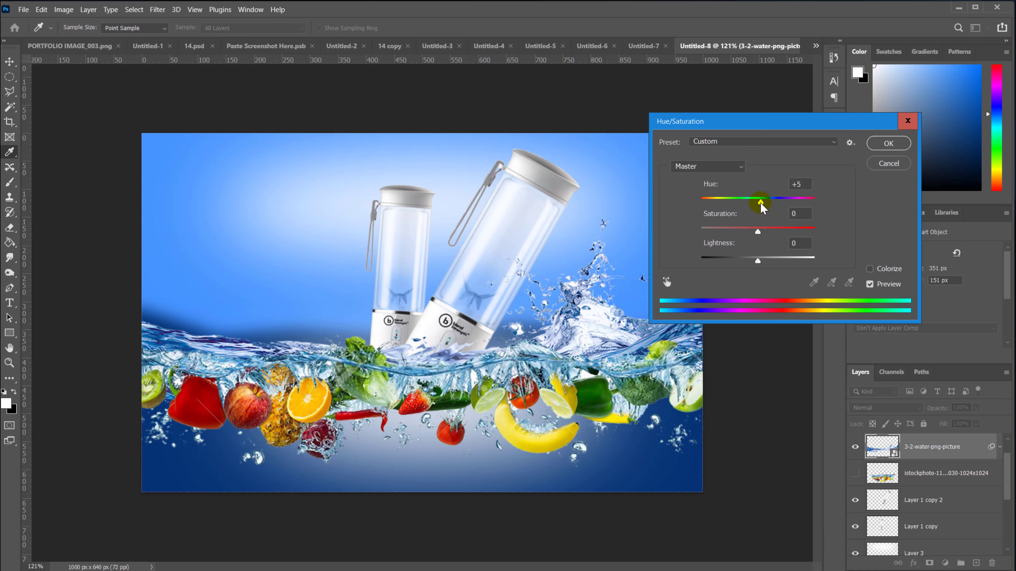
mouse_move(761, 208)
left_mouse_down()
mouse_move(724, 211)
mouse_move(759, 210)
left_mouse_up()
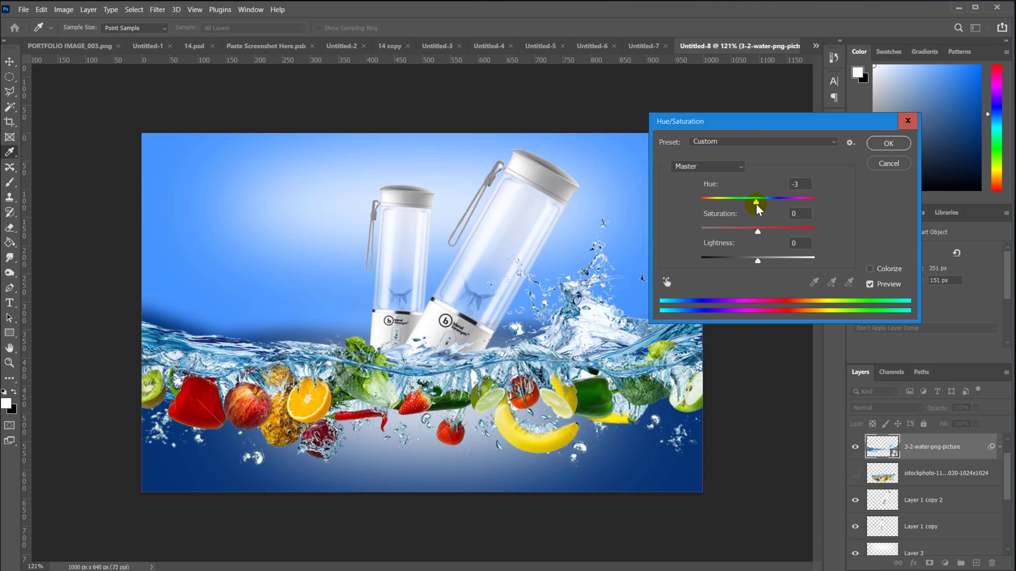
left_click(882, 143)
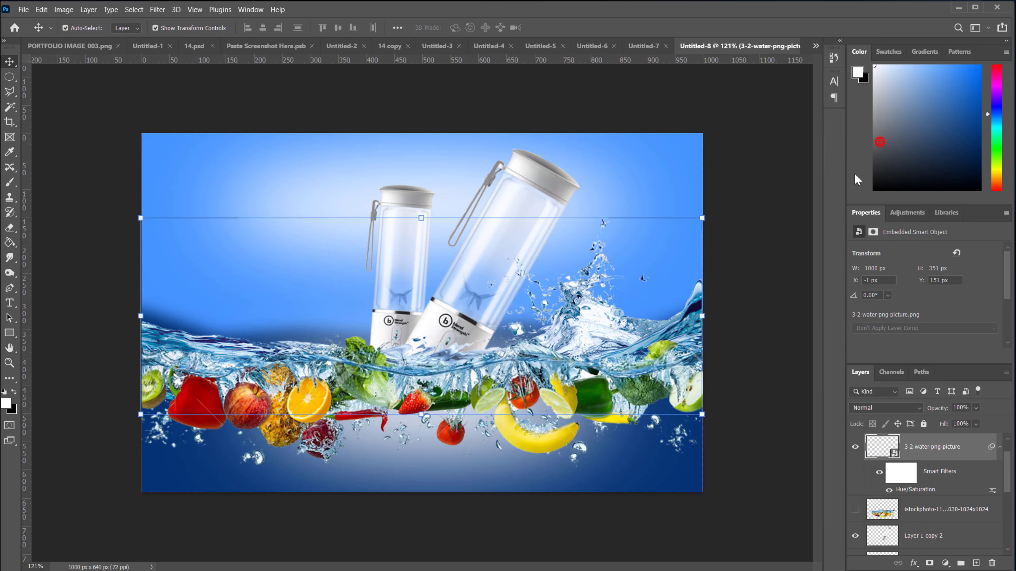
Apply a Levels adjustment to the water picture layer with the black input level at 34 and fine-tuned midtones.
left_click(89, 10)
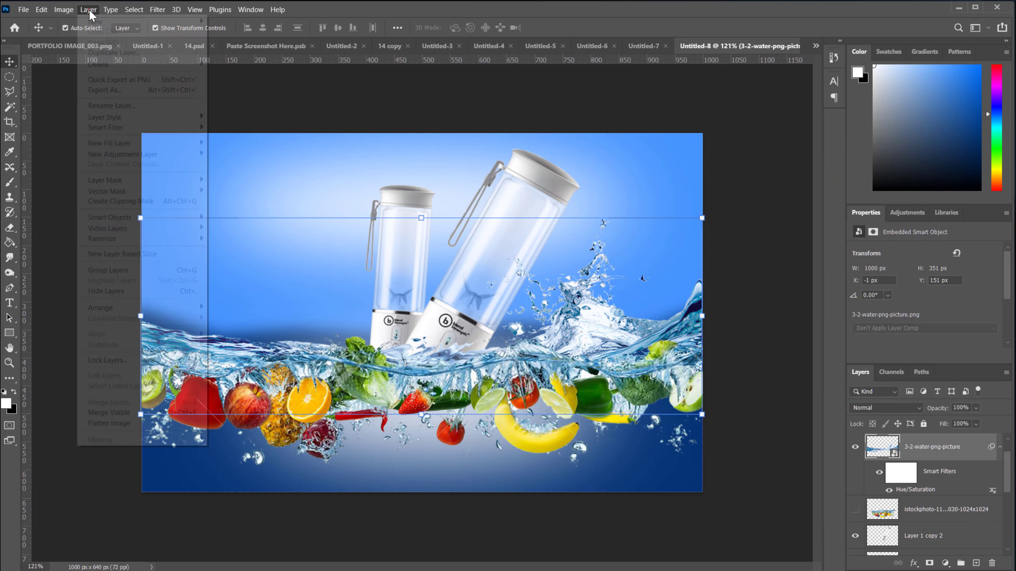
mouse_move(64, 9)
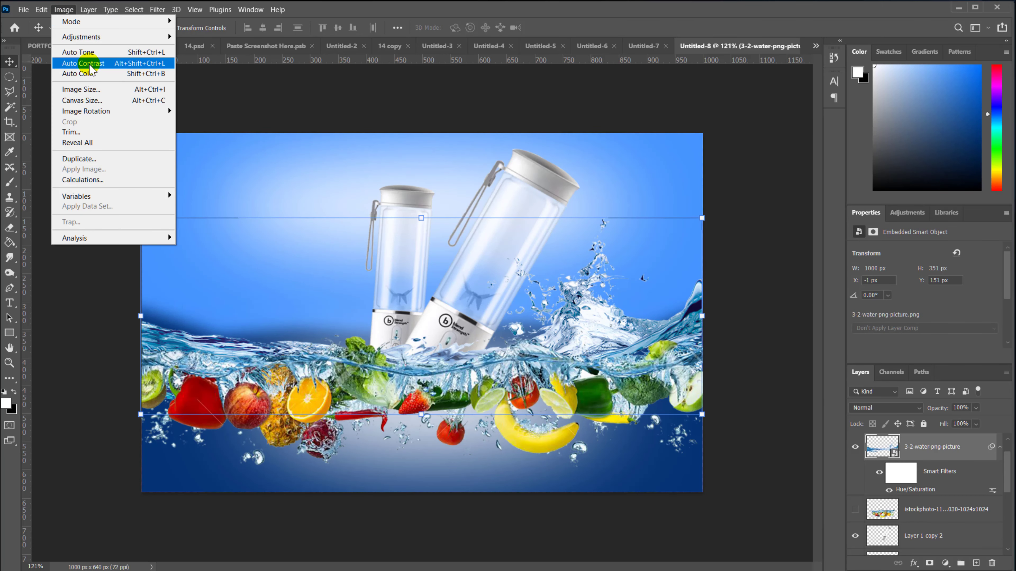
mouse_move(101, 41)
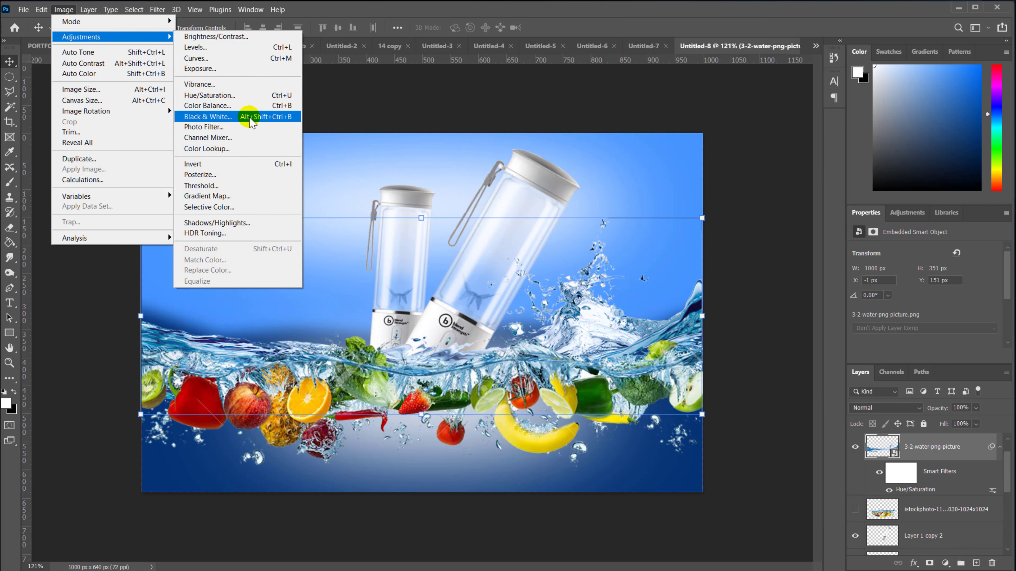
left_click(195, 47)
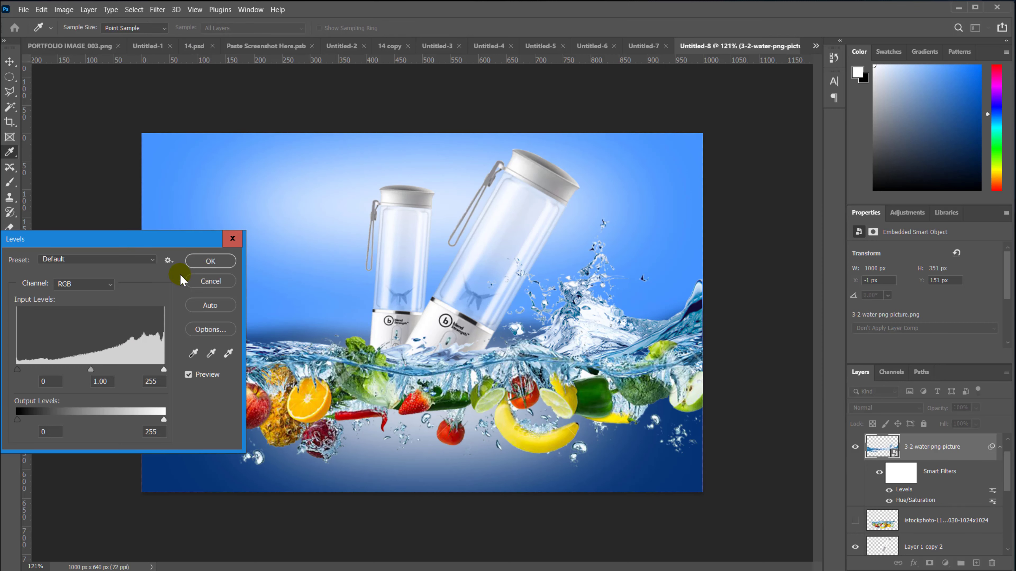
left_click_drag(153, 250, 762, 126)
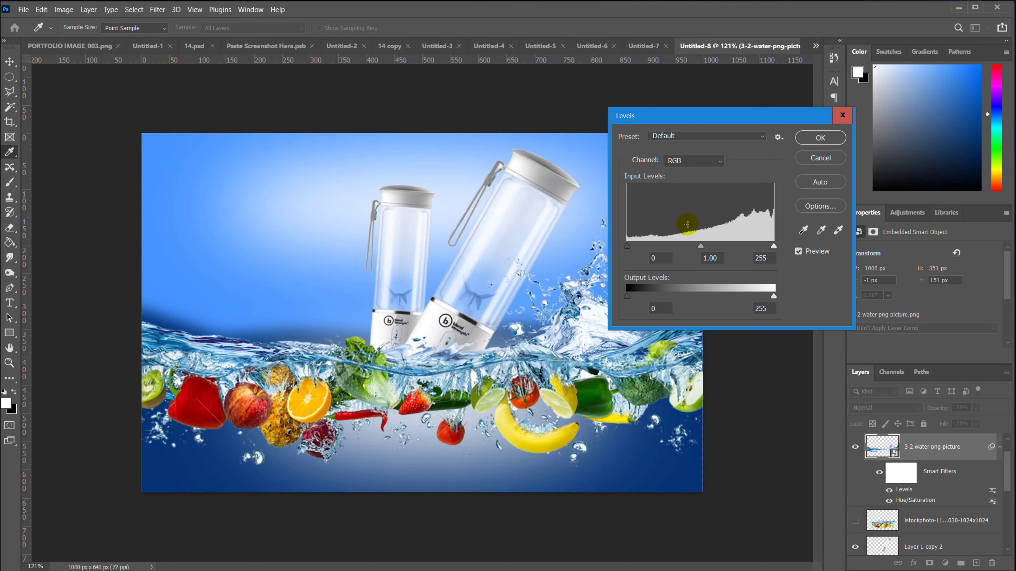
mouse_move(629, 249)
left_mouse_down()
mouse_move(657, 248)
mouse_move(648, 249)
left_mouse_up()
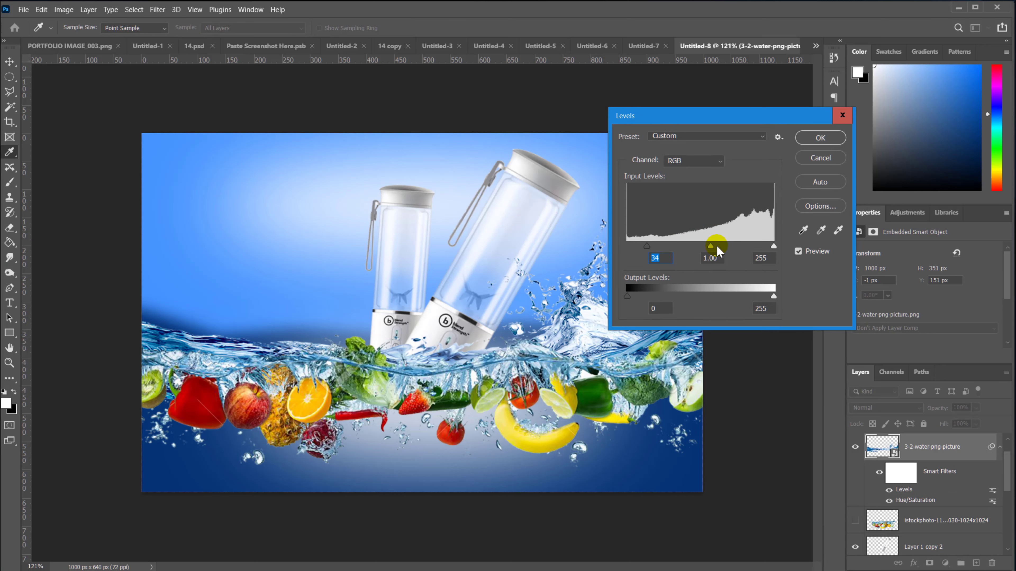
left_click_drag(716, 246, 712, 247)
left_click(808, 141)
key("v")
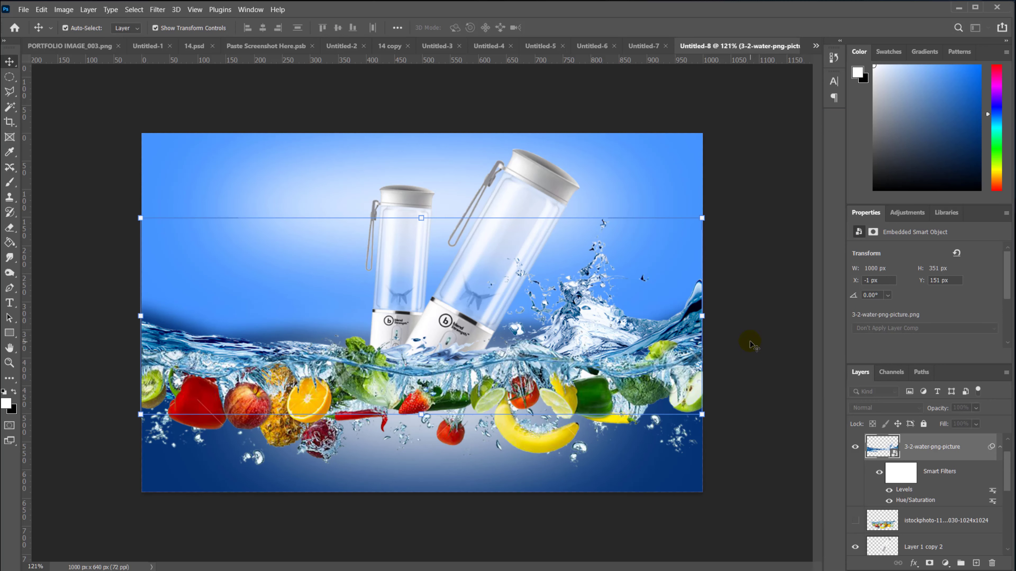
left_click(744, 341)
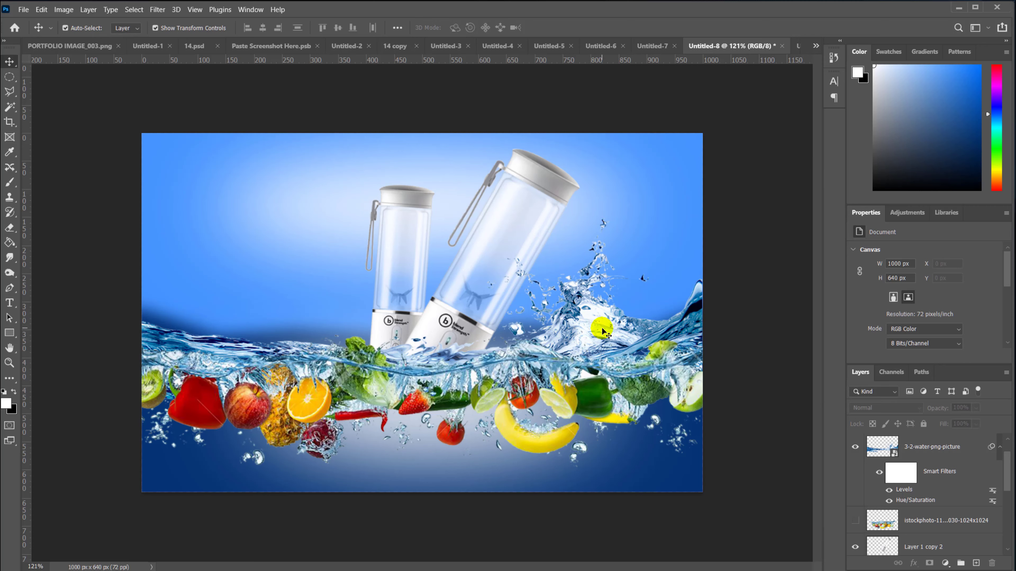
Rasterize the 3-2-water-png-picture smart object into a regular pixel layer.
left_click(855, 447)
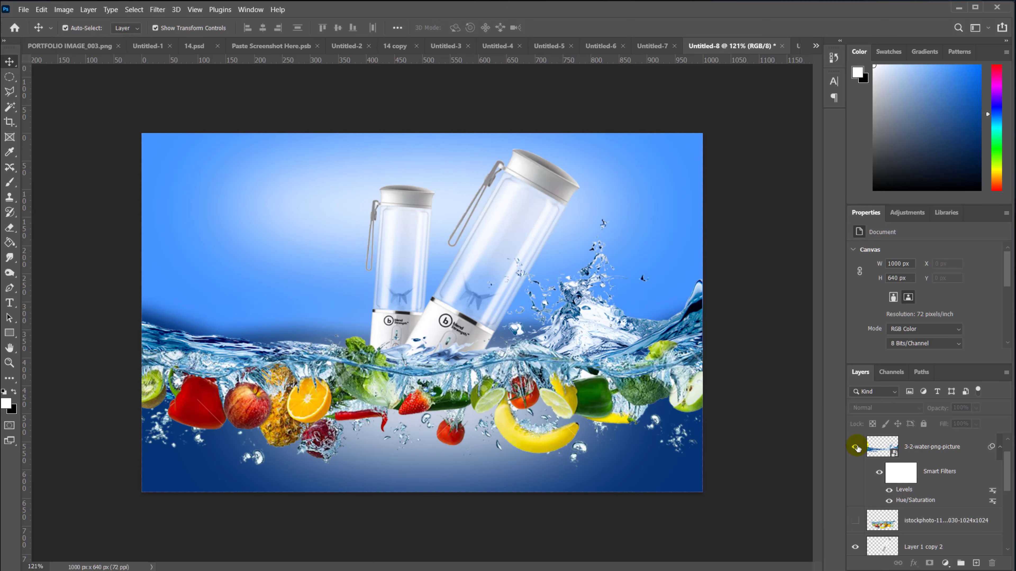
right_click(952, 447)
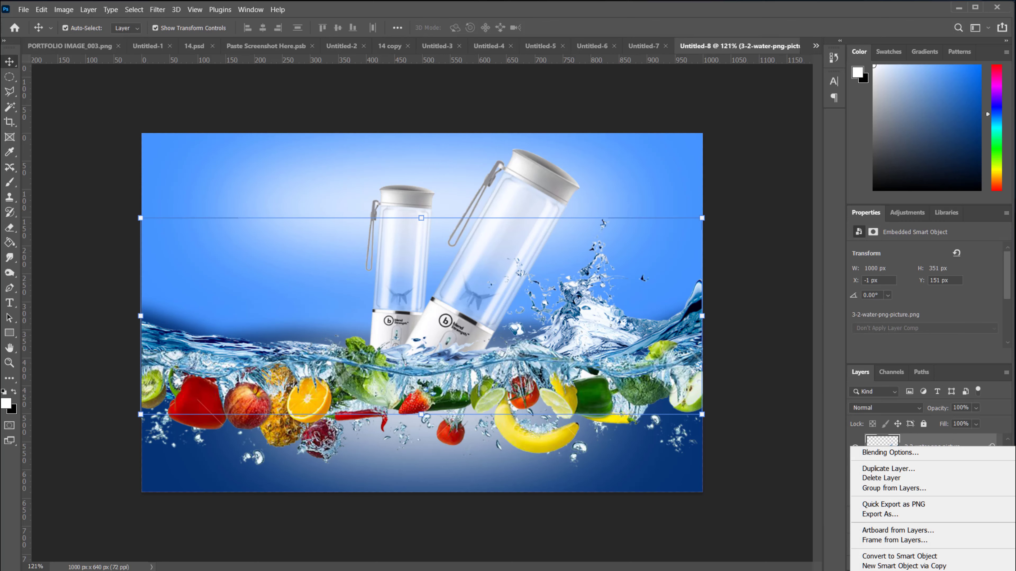
left_click(896, 570)
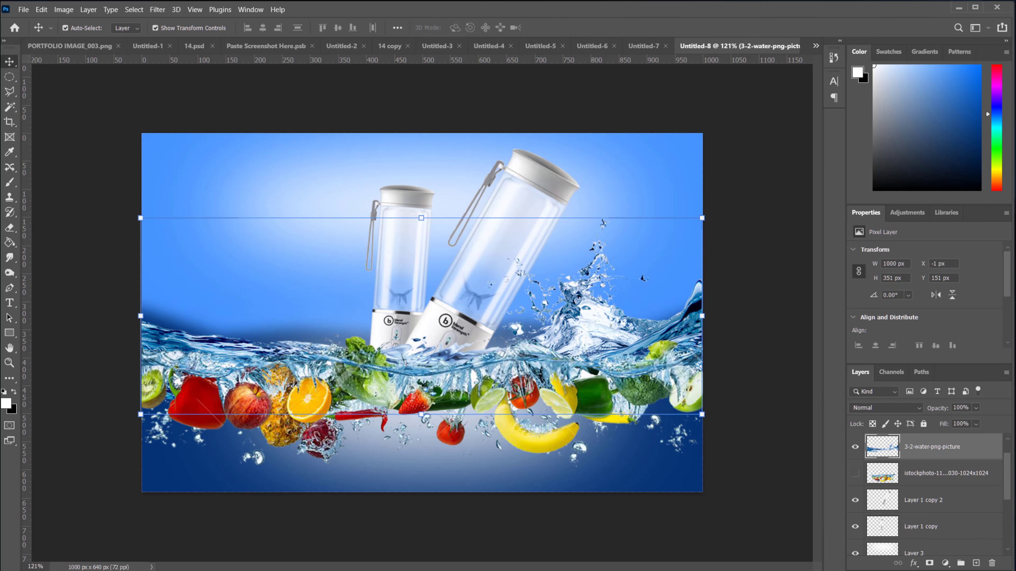
Partly erase the middle of the large splash on the water picture layer with the Eraser at 56% opacity.
left_click(13, 228)
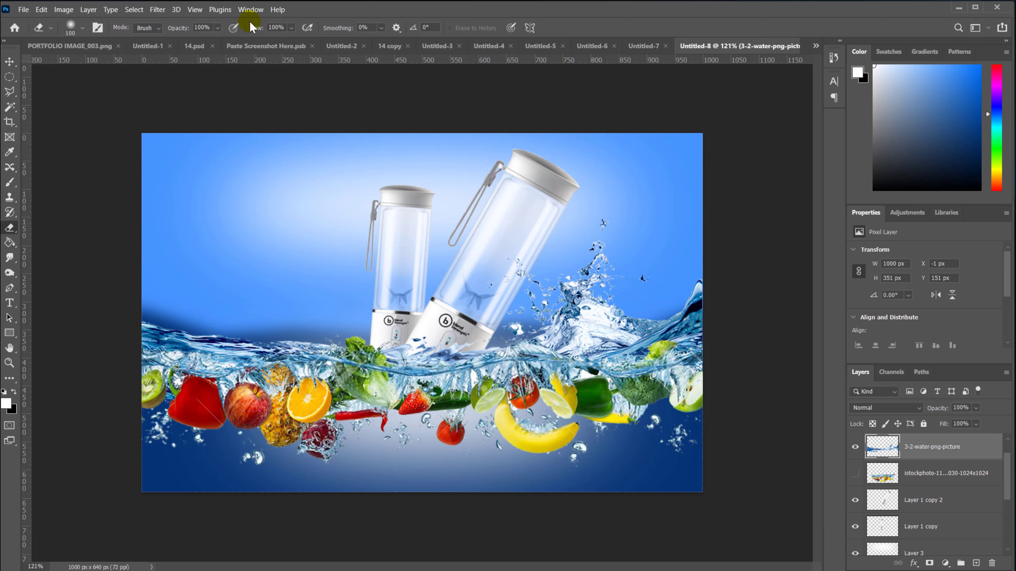
left_click(218, 28)
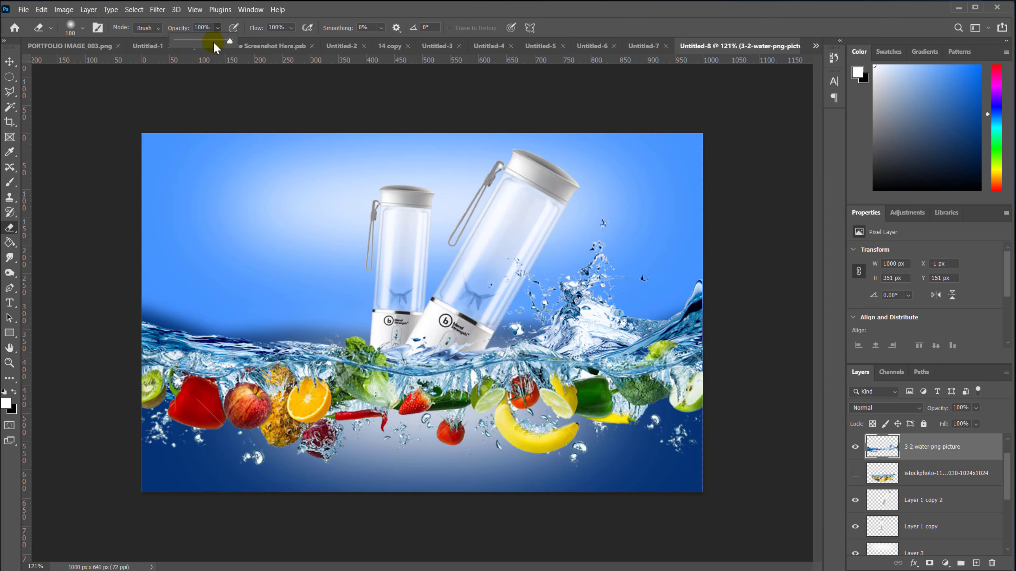
left_click_drag(209, 42, 207, 42)
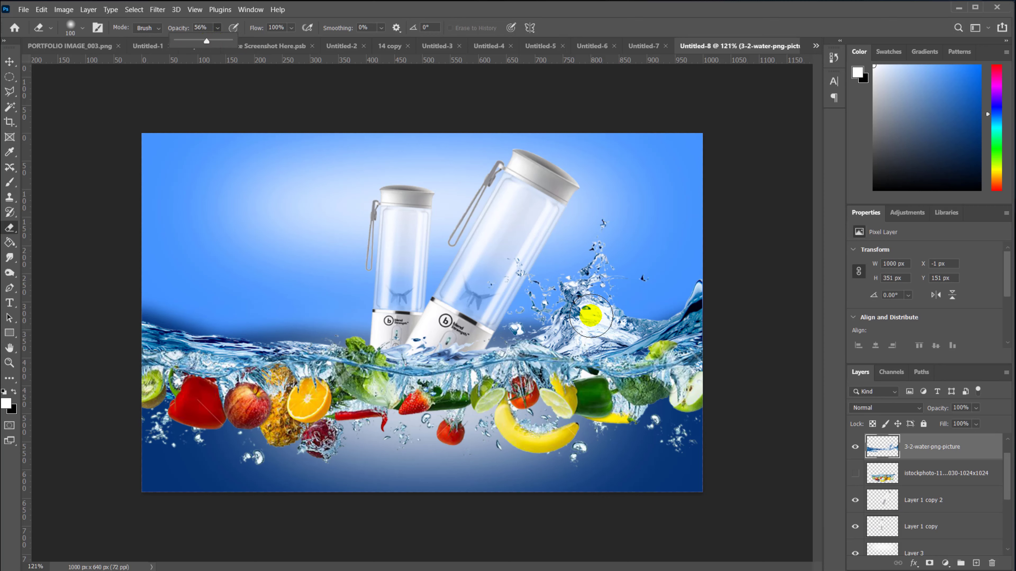
left_click(591, 323)
left_click(589, 337)
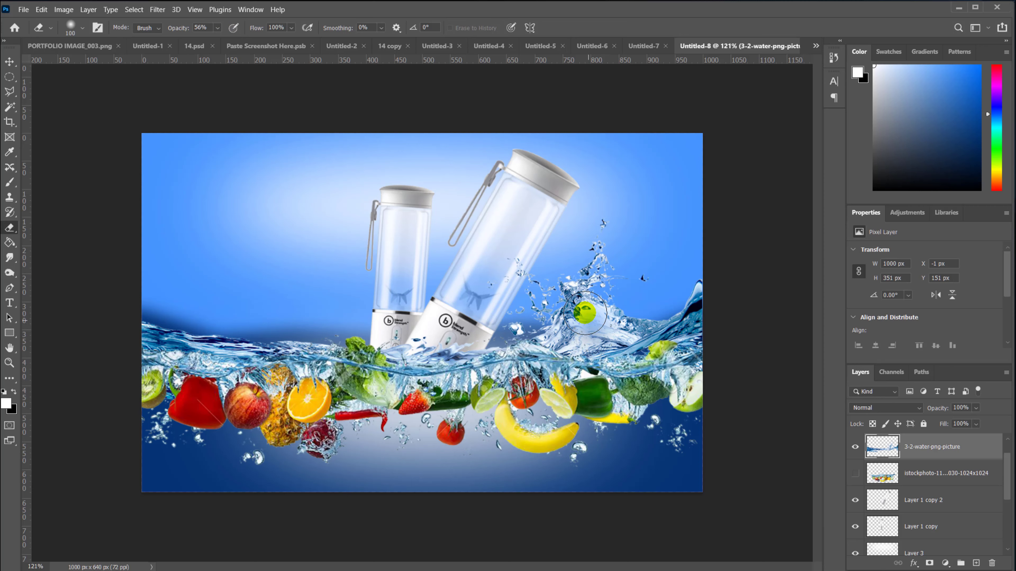
Lower the Eraser opacity to 27% and lightly fade the splash and the water at the bottle bases.
left_click(218, 28)
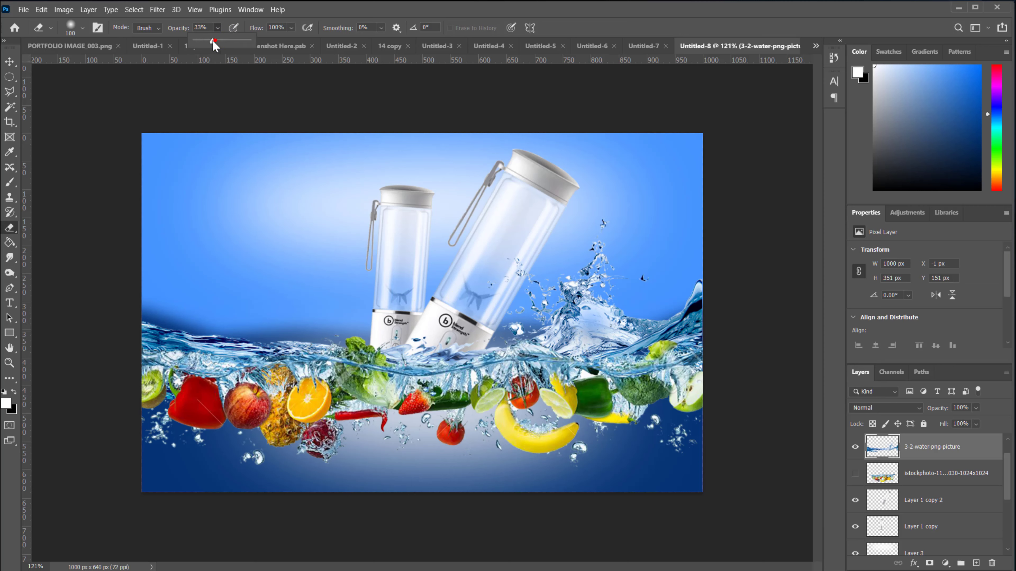
left_click_drag(215, 41, 209, 41)
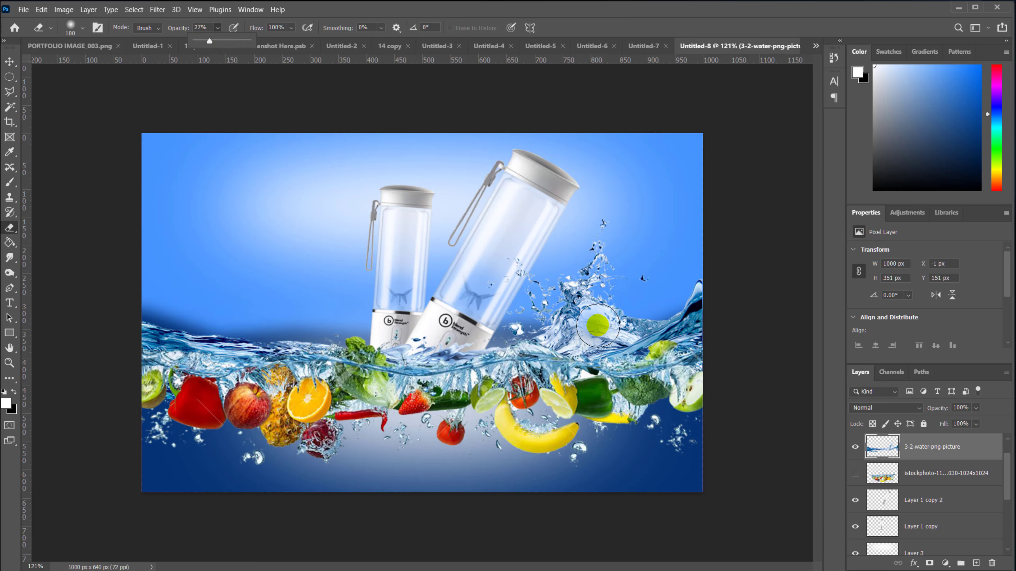
left_click(589, 321)
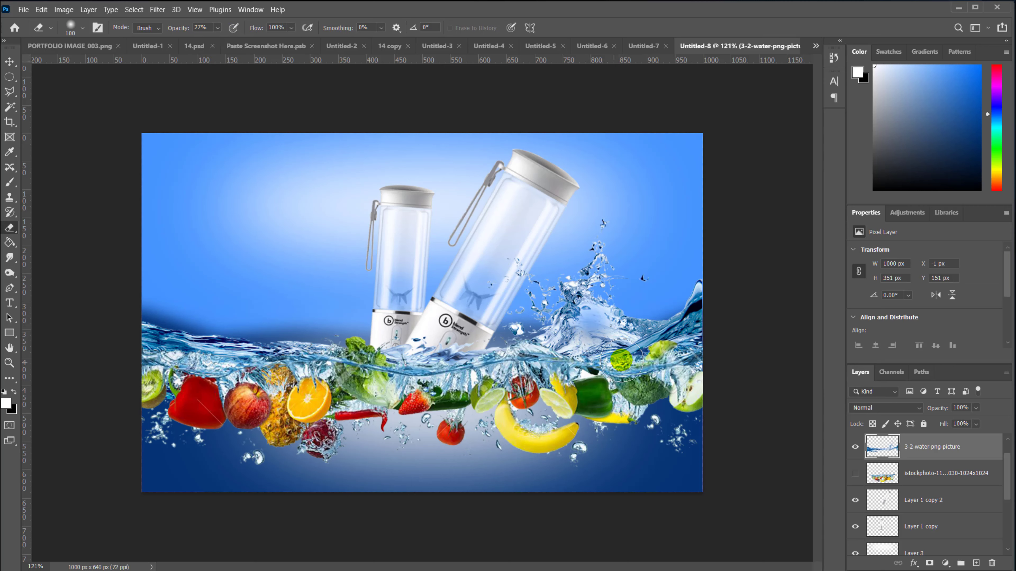
left_click(429, 354)
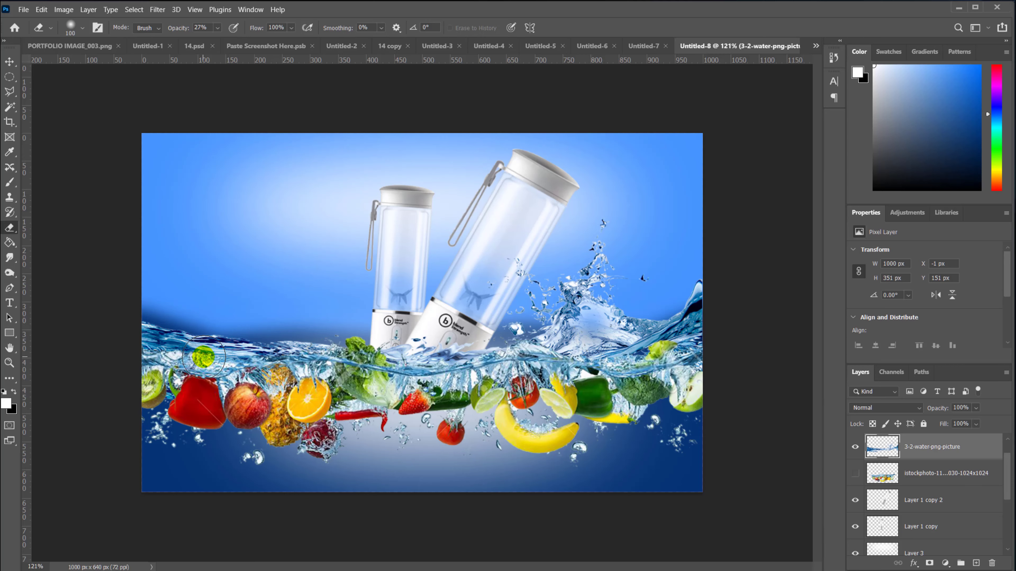
Shrink the Eraser to 30 px and softly fade more of the water layer along the waterline and the lower splash.
key("[")
key("[")
key("[")
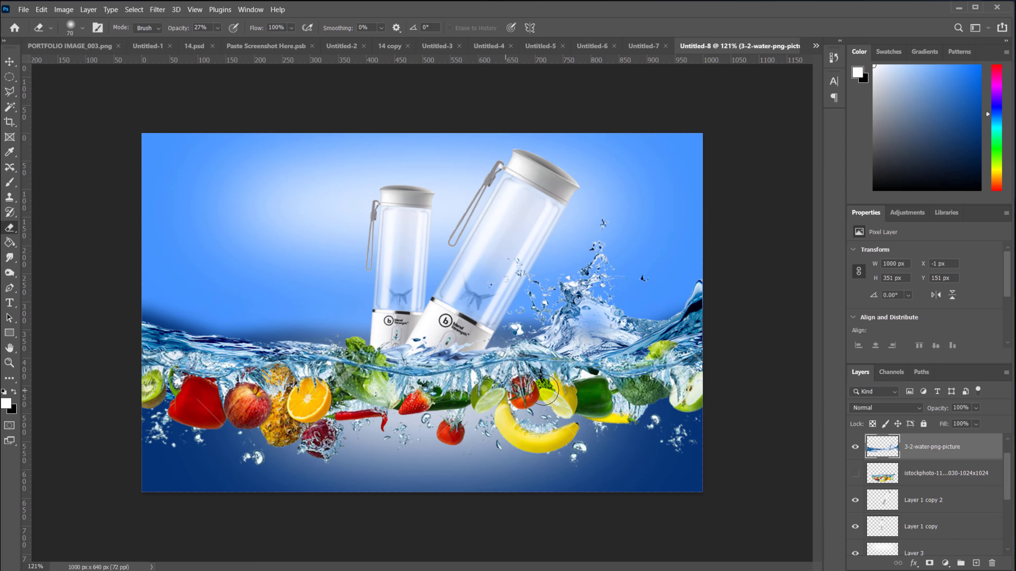
scroll(583, 391, "up", 2)
left_click_drag(585, 390, 587, 387)
key("[")
key("[")
key("[")
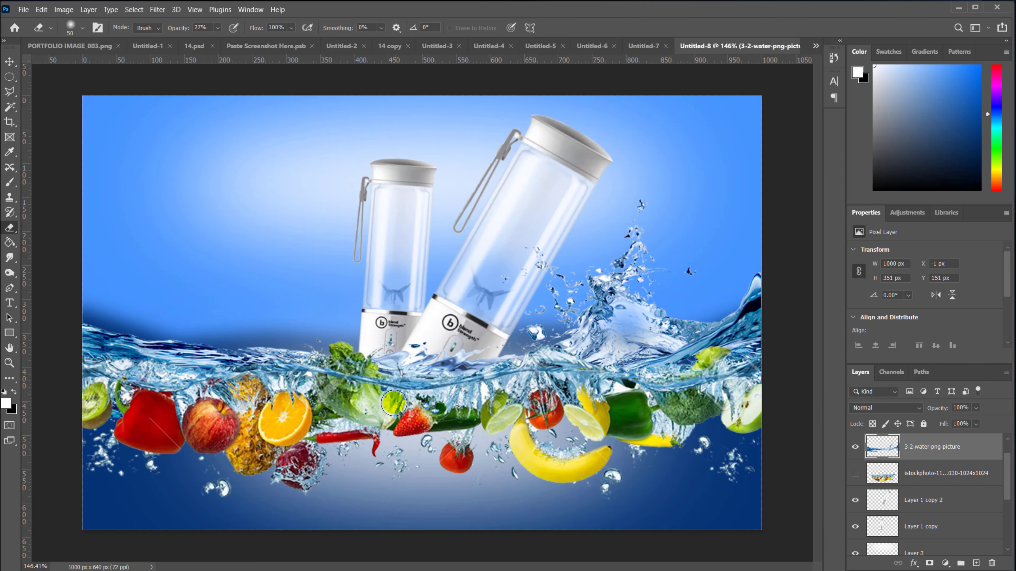
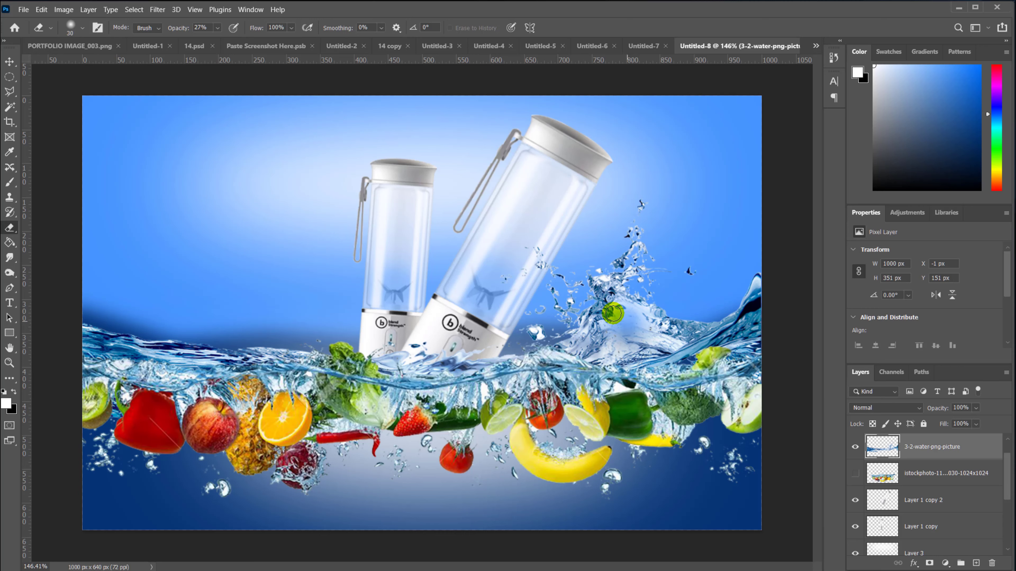
left_click_drag(673, 352, 621, 340)
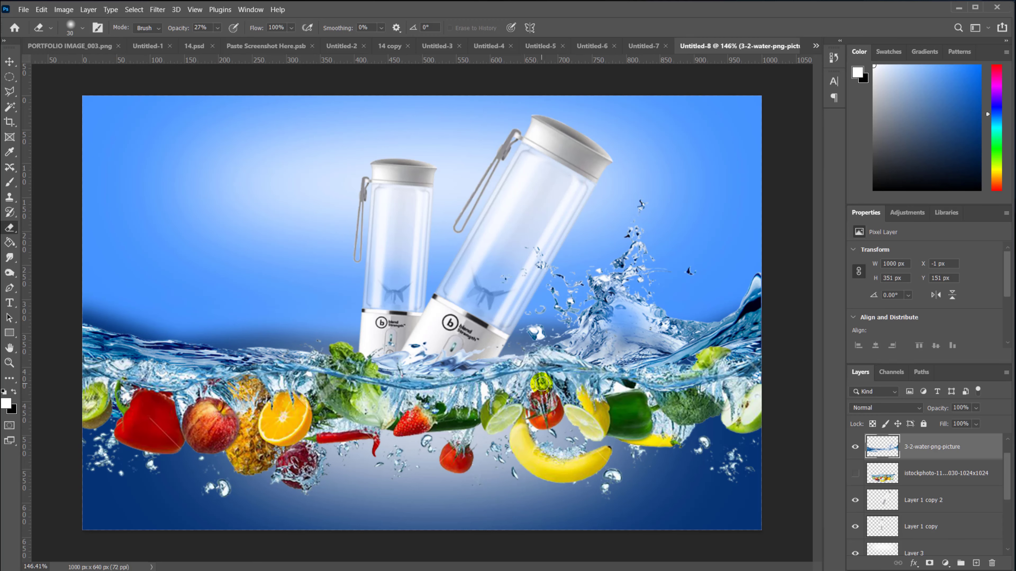
Softly erase the upper edges of the fruits and peppers on the 121536995 fruit layer with a 40 px Eraser at 27% opacity.
key("ctrl+1")
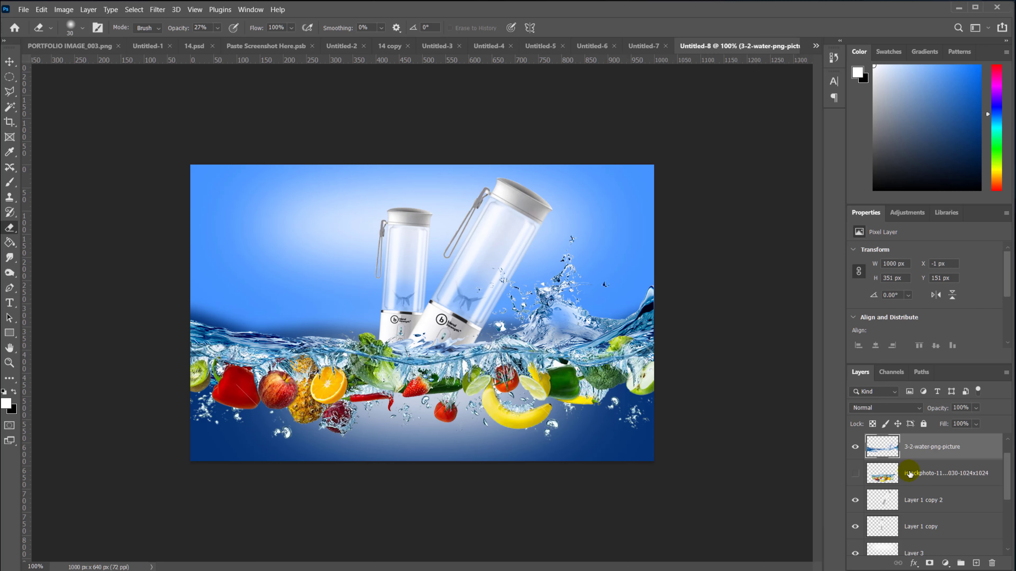
scroll(936, 493, "up", 1)
left_click(936, 449)
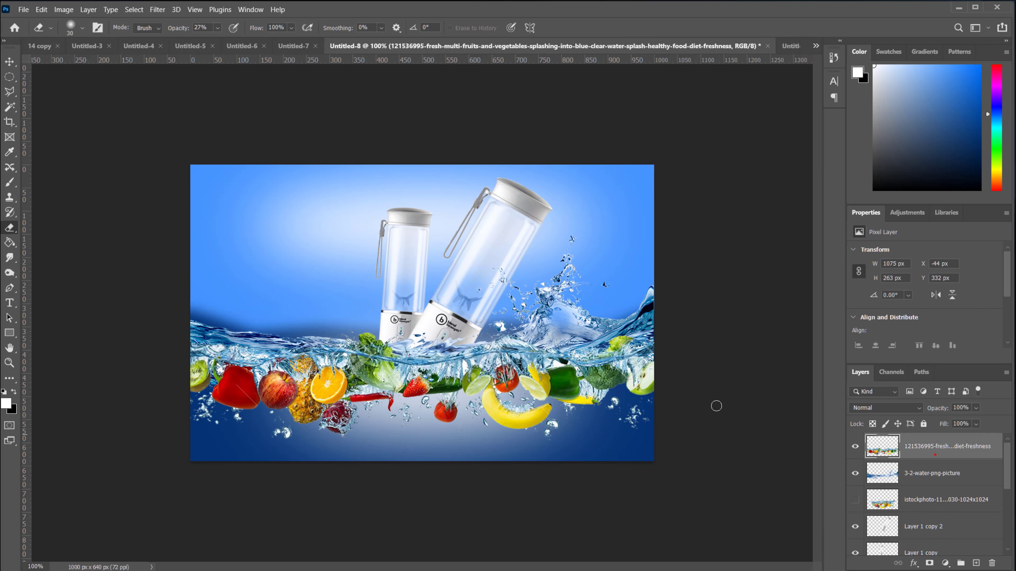
key("ctrl+0")
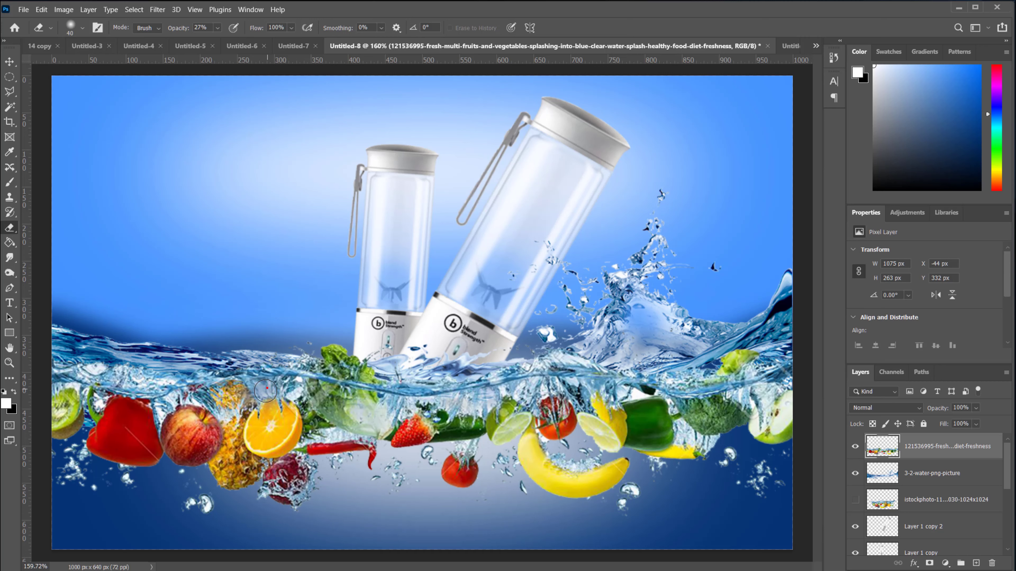
left_click_drag(265, 391, 305, 399)
mouse_move(189, 398)
left_mouse_down()
mouse_move(164, 399)
mouse_move(172, 377)
mouse_move(154, 407)
mouse_move(127, 378)
mouse_move(106, 367)
left_mouse_up()
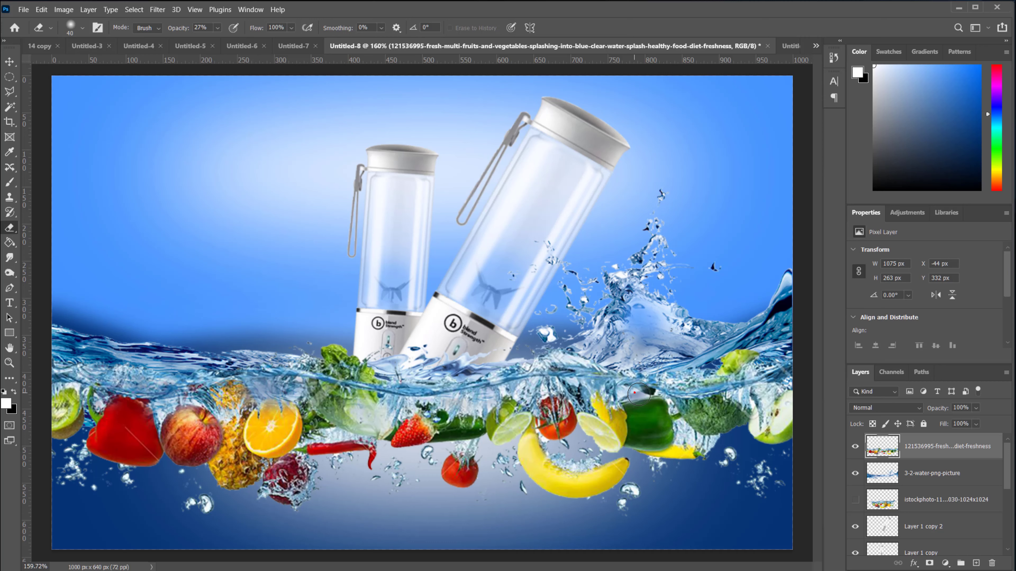
mouse_move(638, 394)
left_mouse_down()
mouse_move(669, 402)
mouse_move(696, 442)
mouse_move(652, 406)
mouse_move(679, 420)
left_mouse_up()
Fade the bubbles and droplets beneath the fruits and part of the chili pepper on the fruit layer with the Eraser.
key("ctrl+minus")
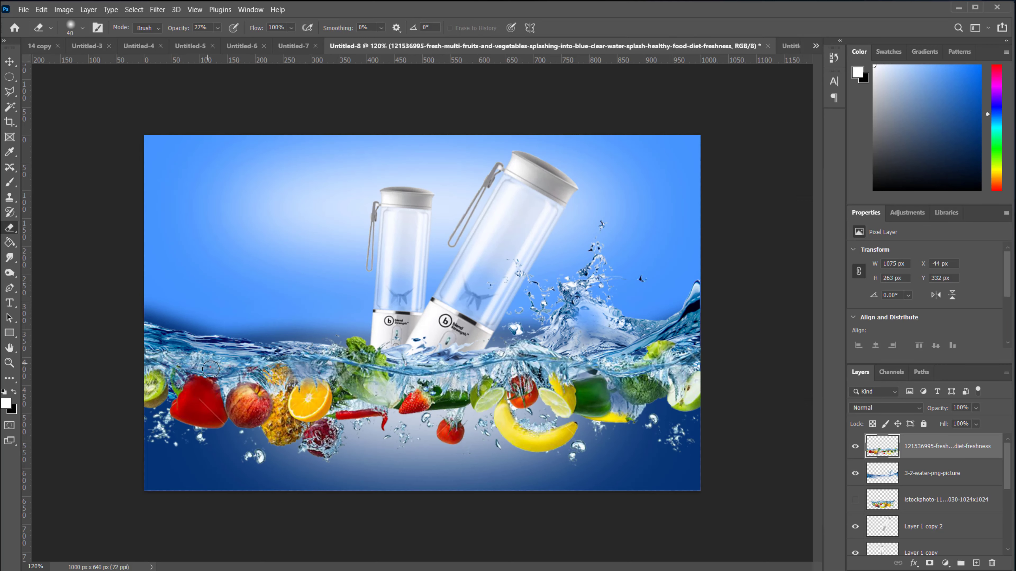
scroll(540, 362, "up", 5)
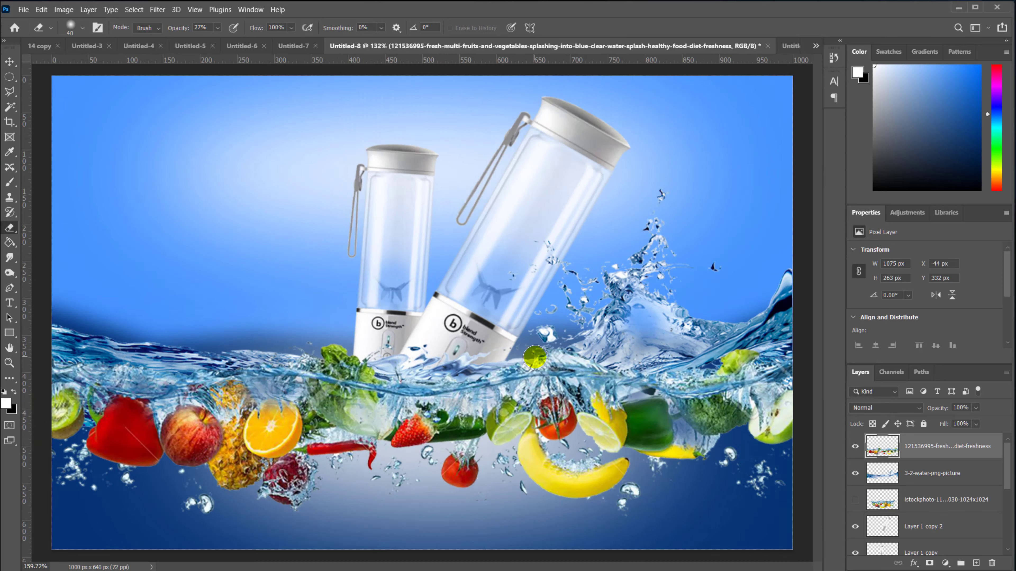
scroll(541, 362, "up", 3)
scroll(540, 380, "down", 1)
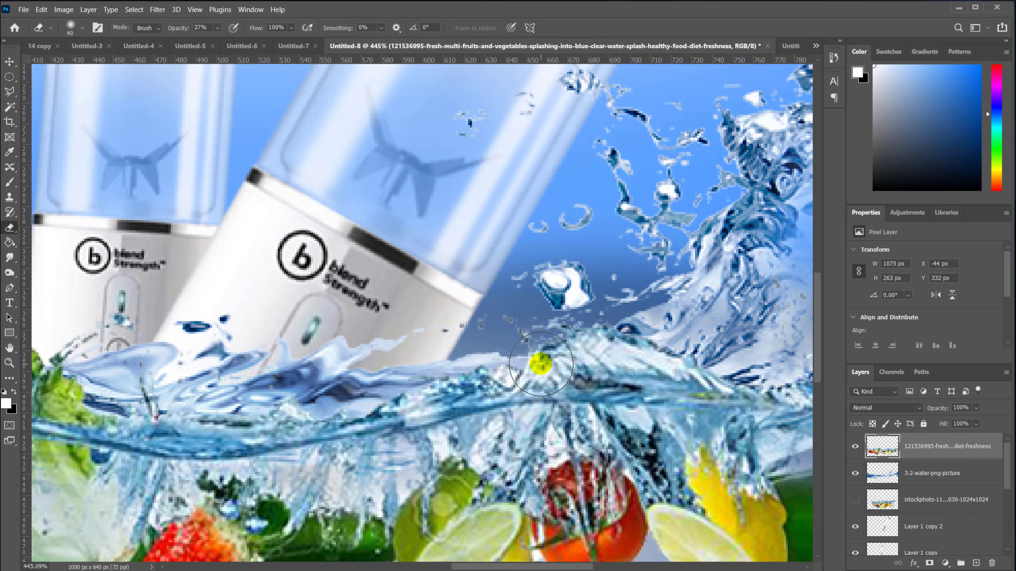
scroll(464, 389, "down", 2)
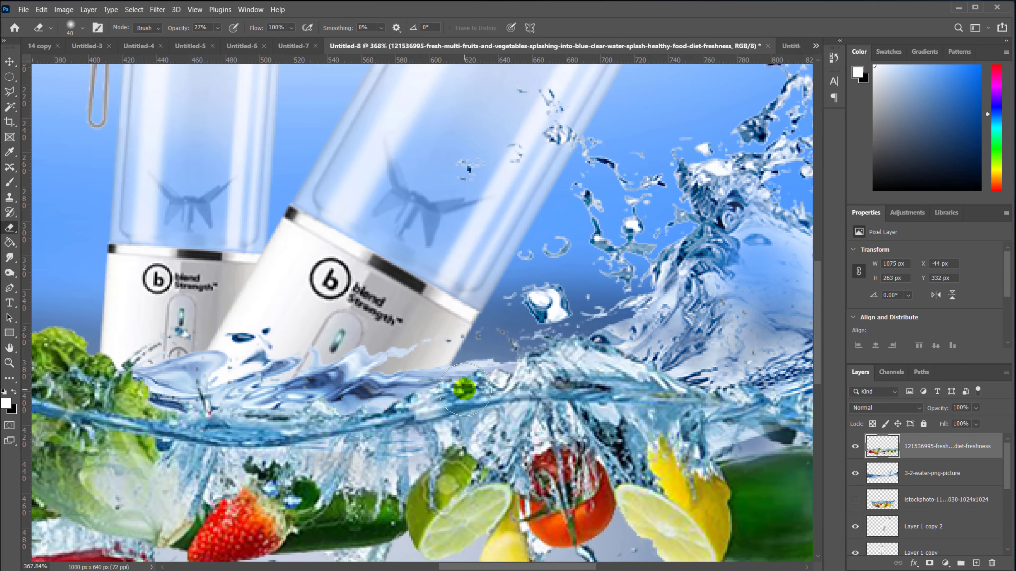
scroll(464, 390, "down", 6)
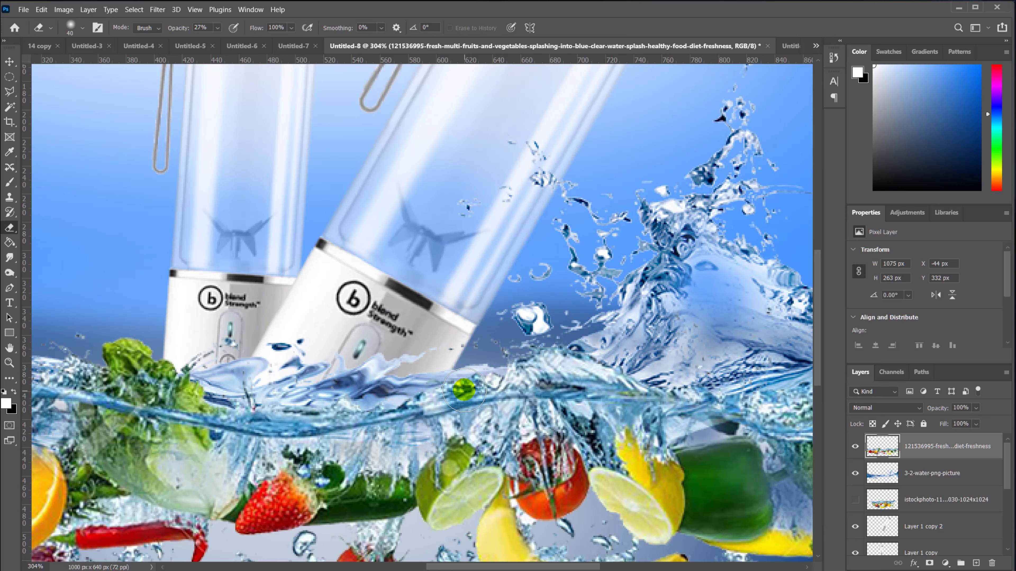
scroll(464, 389, "down", 1)
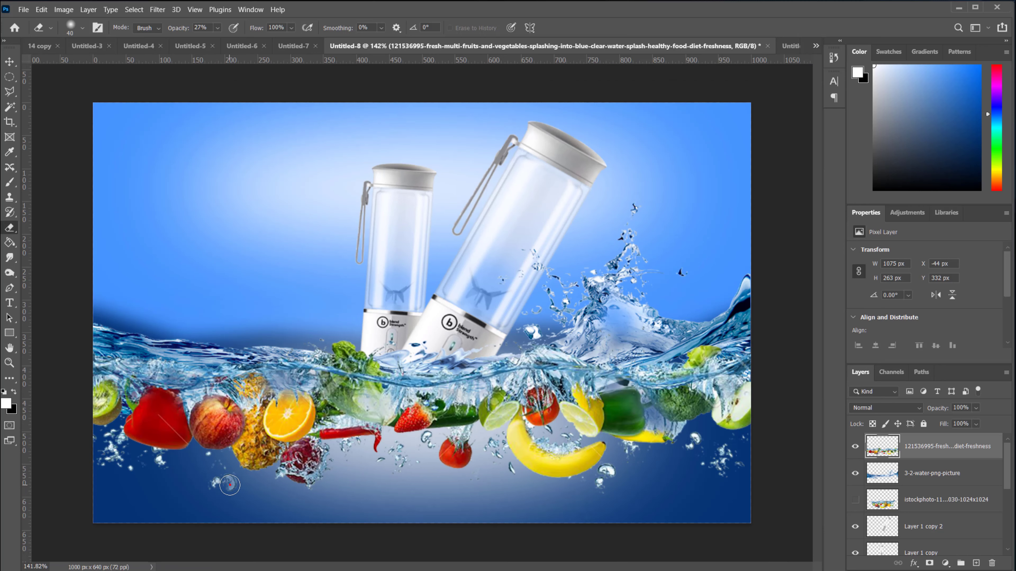
left_click(157, 457)
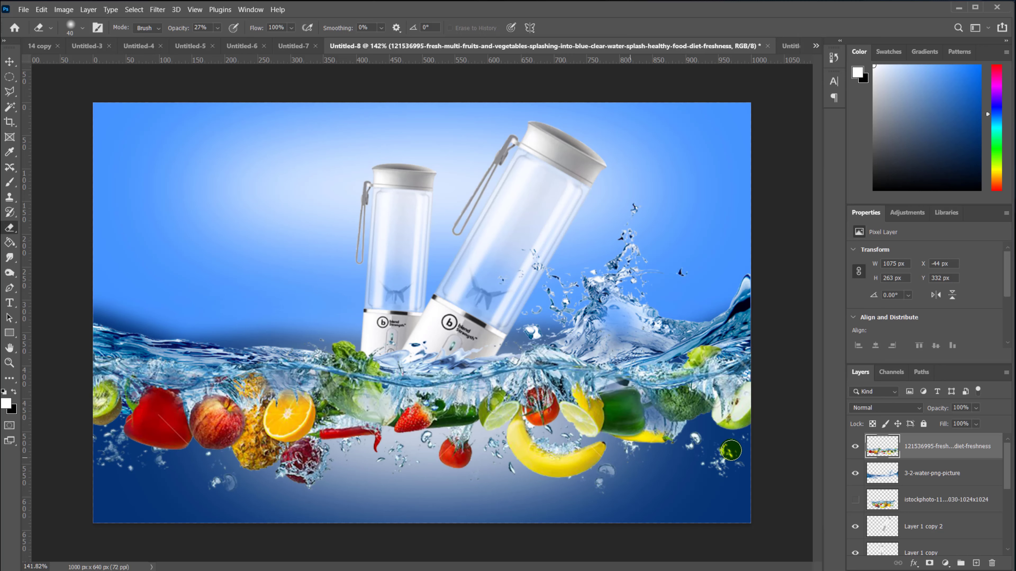
left_click(694, 438)
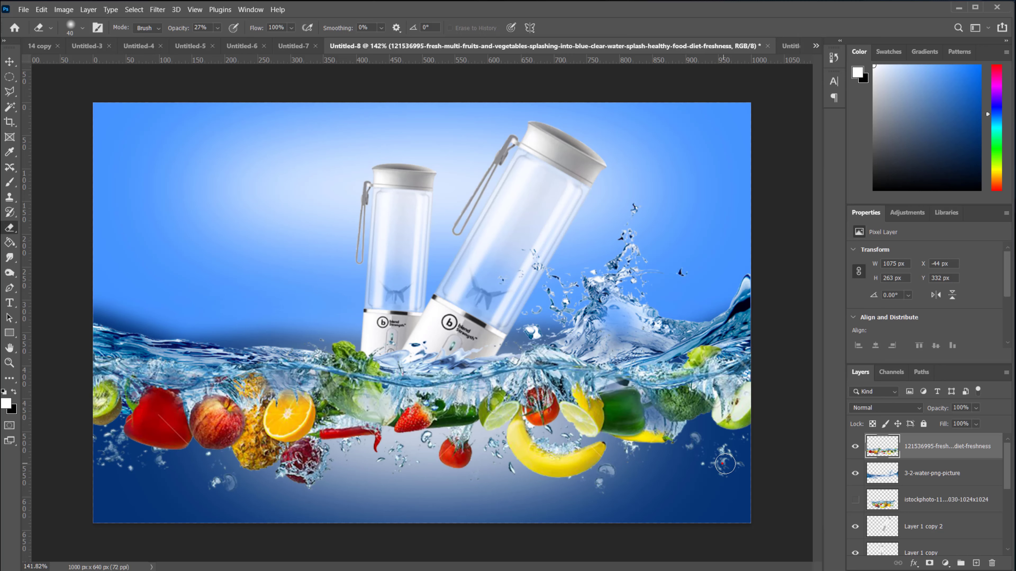
left_click(437, 442)
left_click(339, 443)
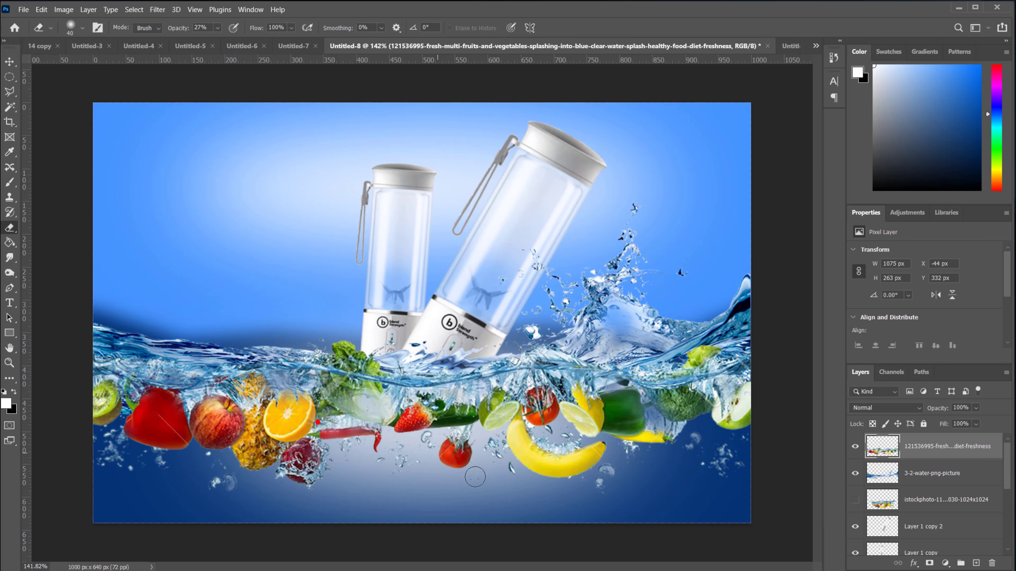
scroll(536, 441, "down", 2)
left_click(457, 264)
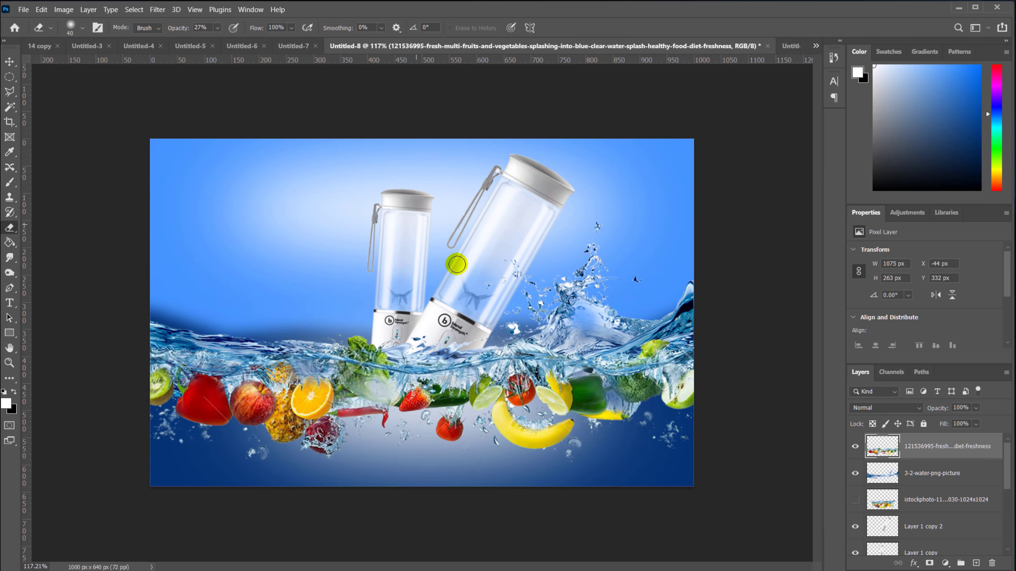
scroll(512, 387, "up", 3)
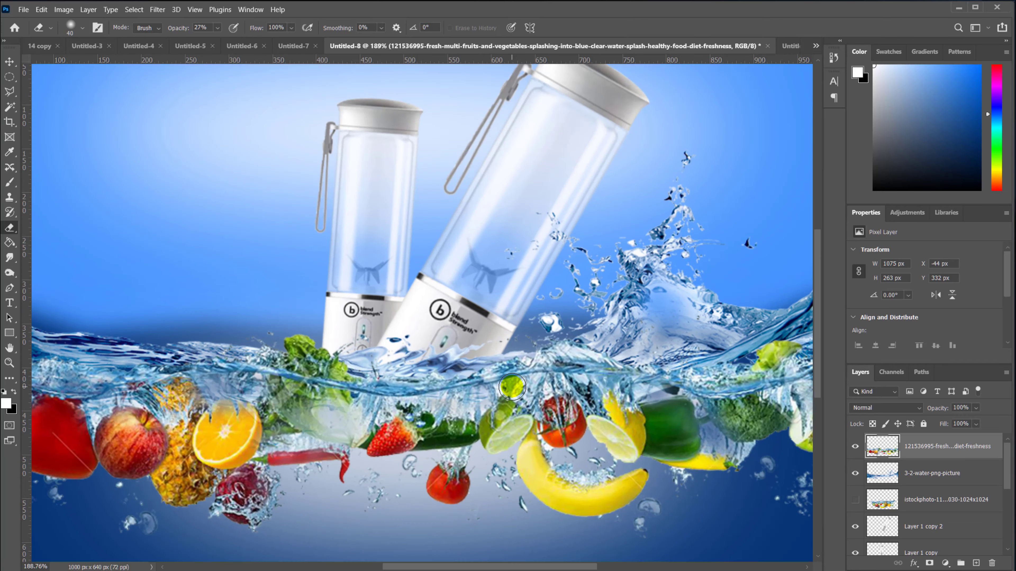
scroll(512, 387, "up", 2)
scroll(515, 381, "down", 5)
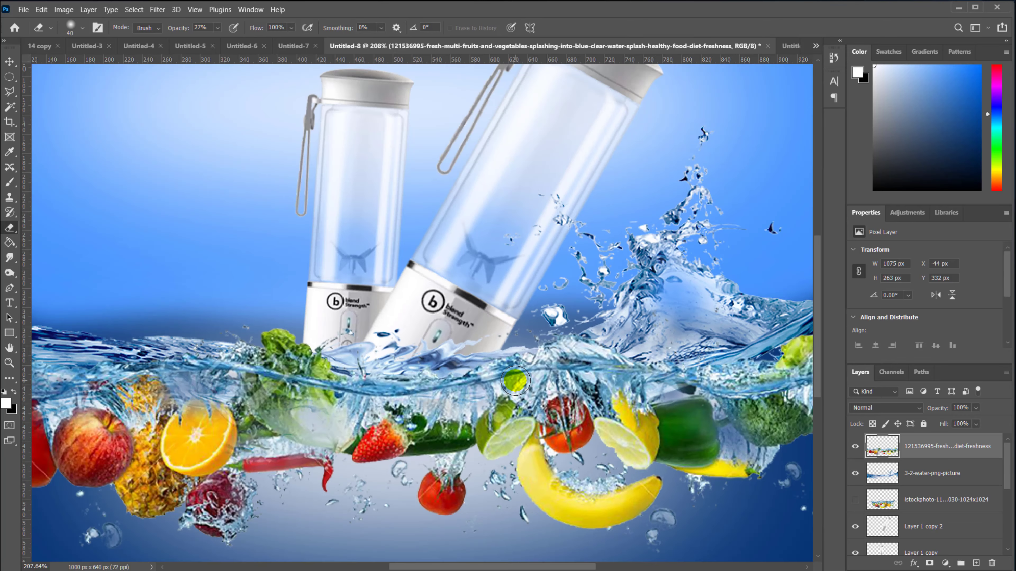
Start placing an embedded image and browse the M: drive to the Ultimate Photoshop Essential Toolbox folder.
left_click(7, 64)
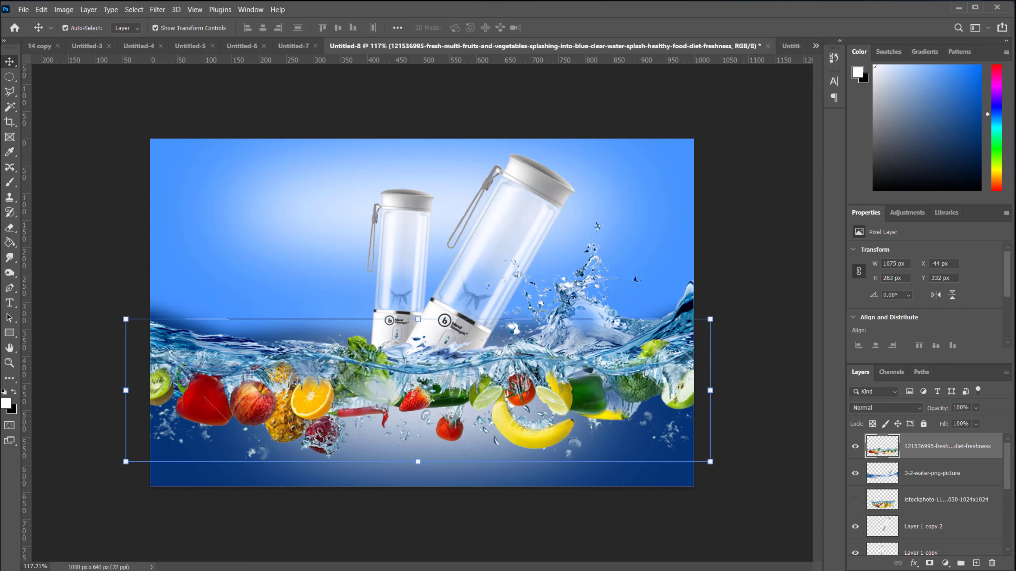
left_click(24, 10)
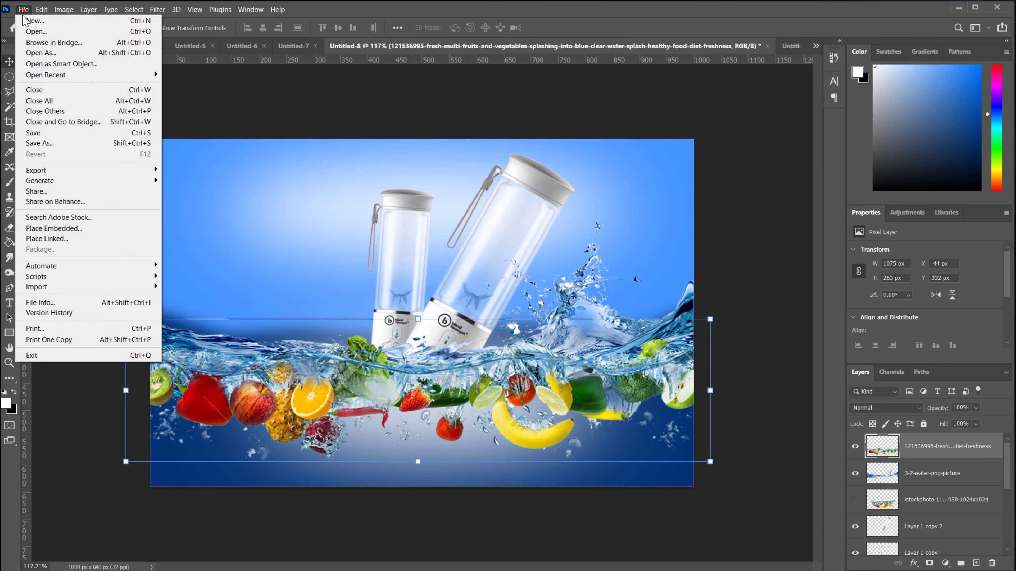
left_click(68, 228)
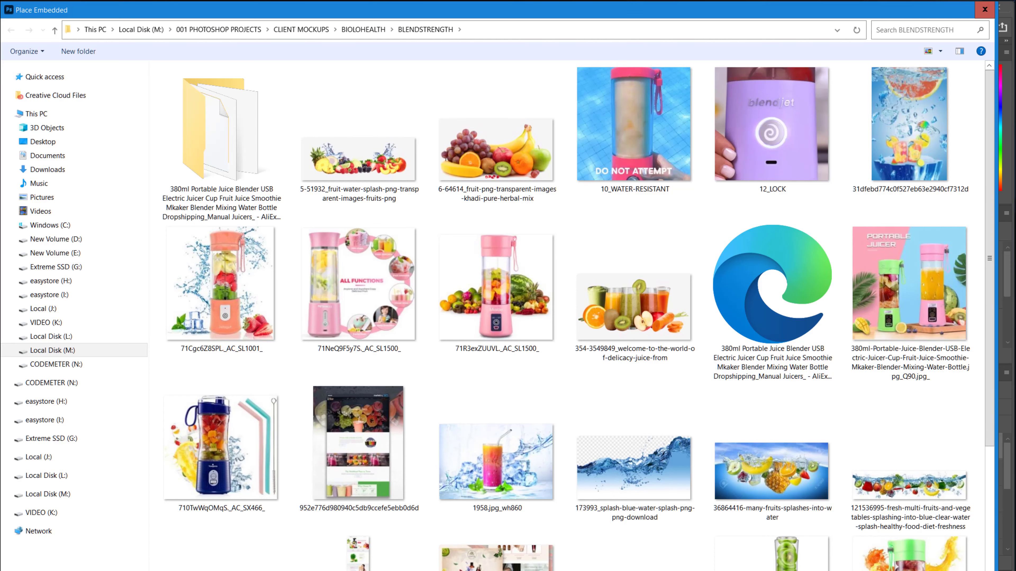
left_click(302, 30)
left_click(222, 30)
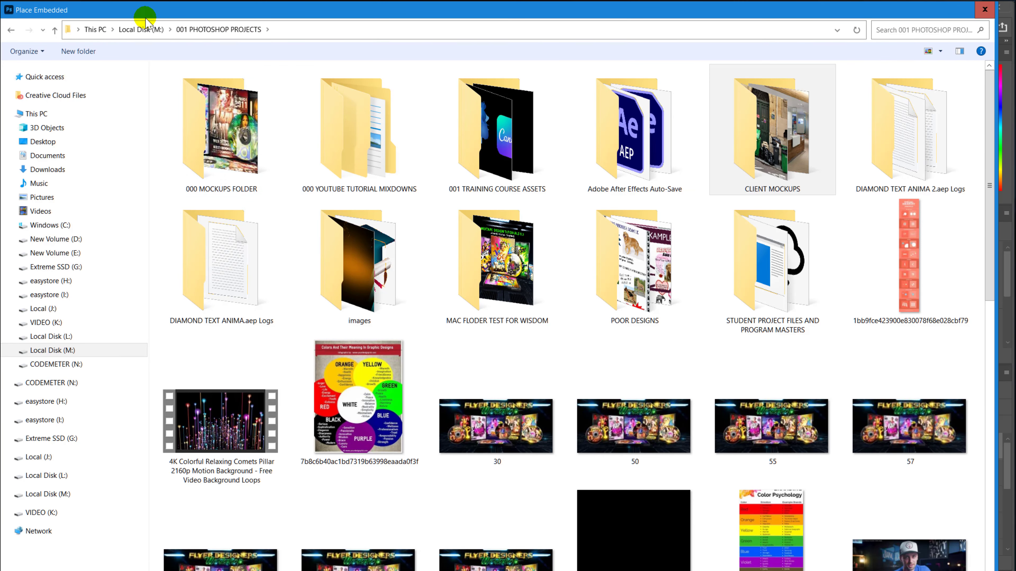
left_click(152, 30)
double_click(730, 512)
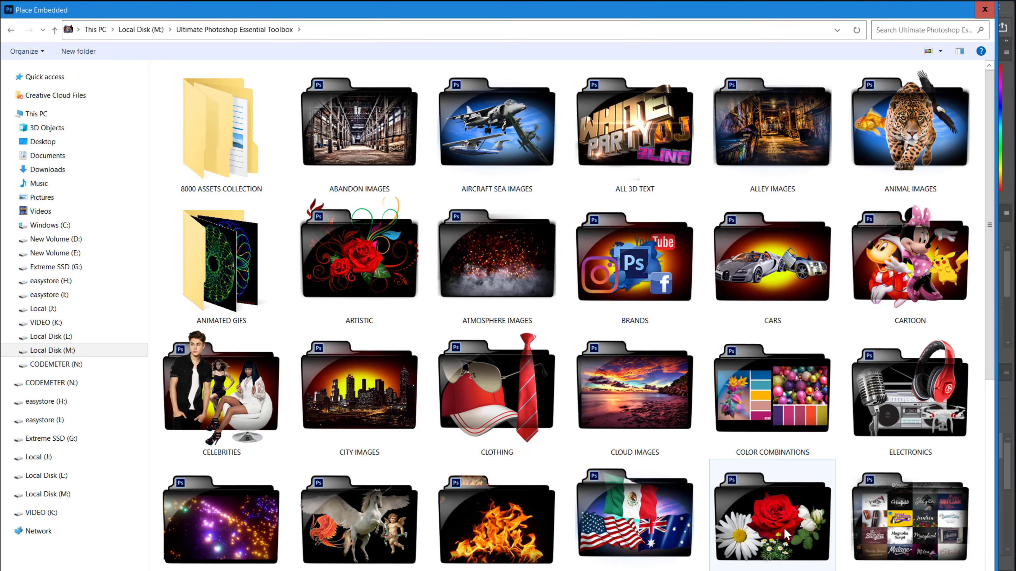
Place the 25932-6-coconut-tree-transparent image from the TREES folder within NATURE IMAGES.
right_click(989, 221)
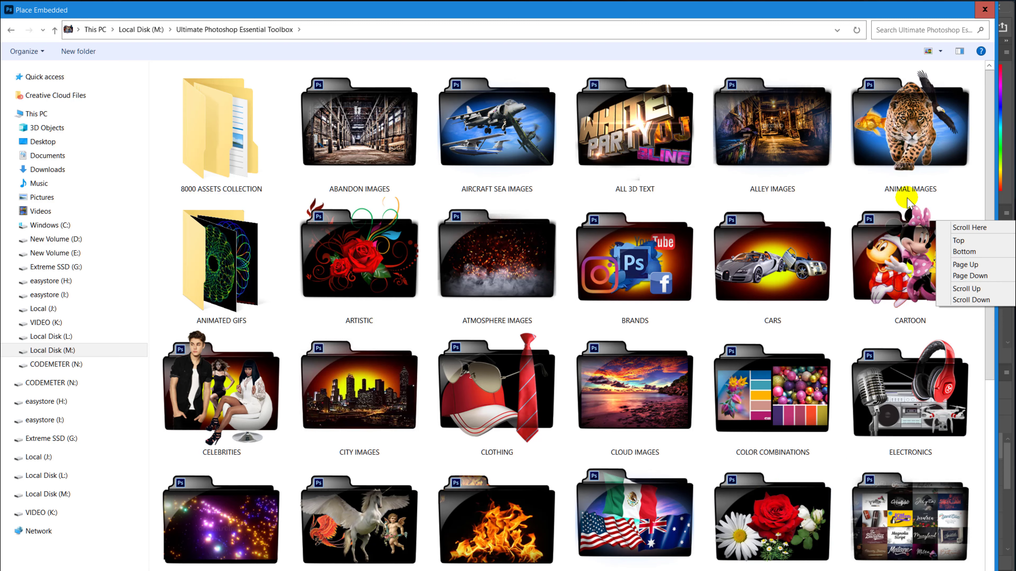
left_click_drag(988, 175, 991, 456)
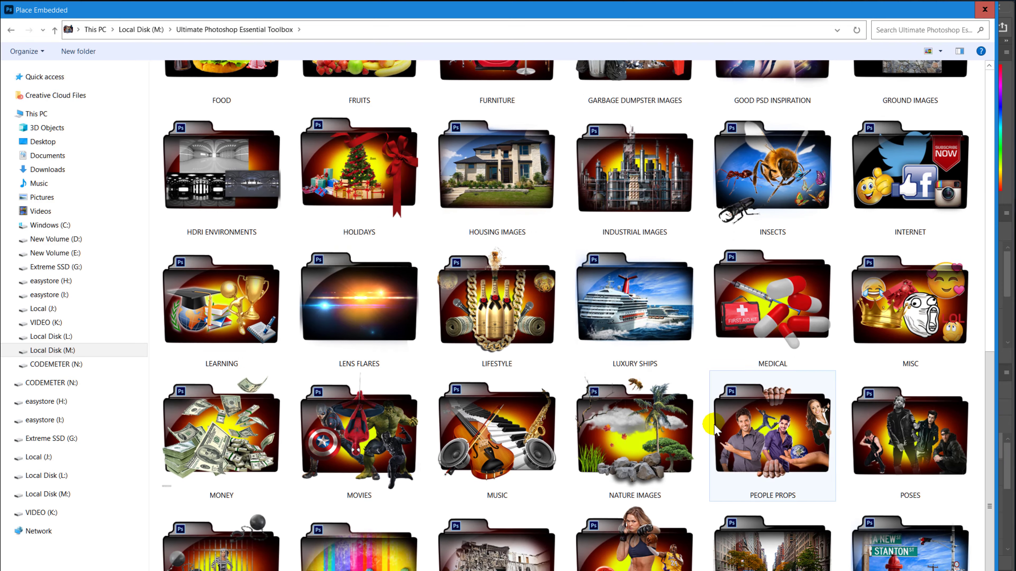
double_click(674, 423)
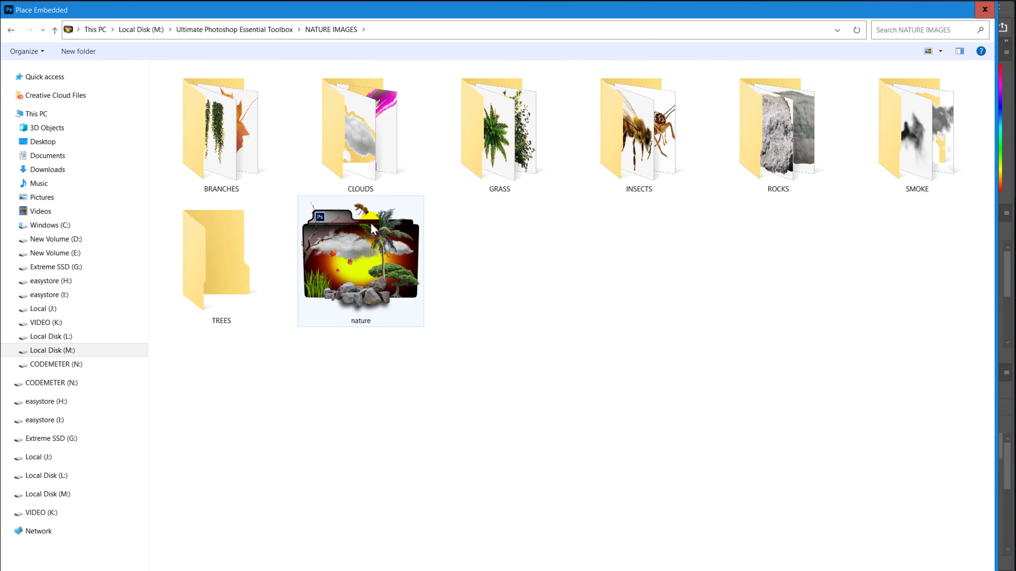
double_click(223, 251)
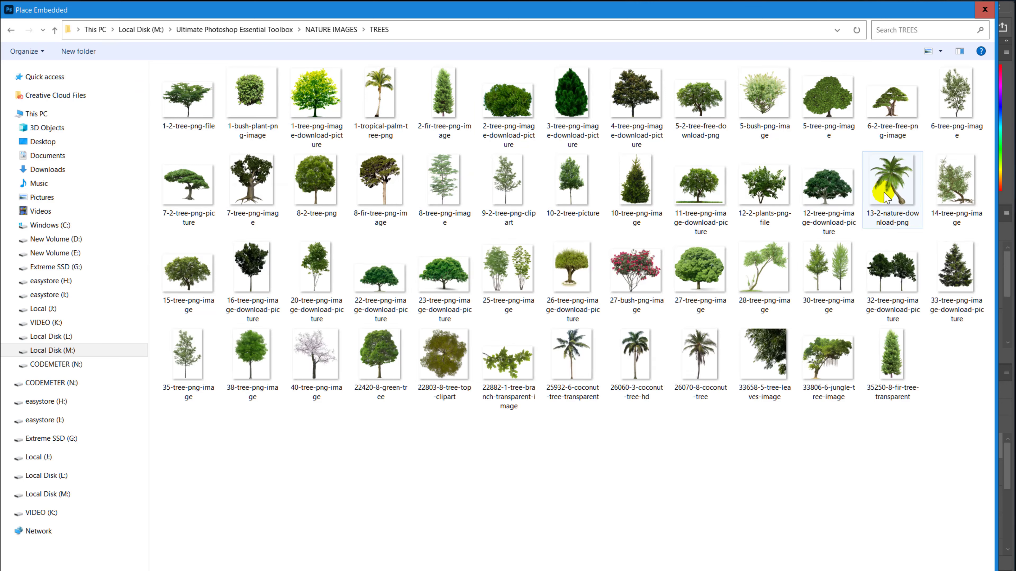
double_click(580, 355)
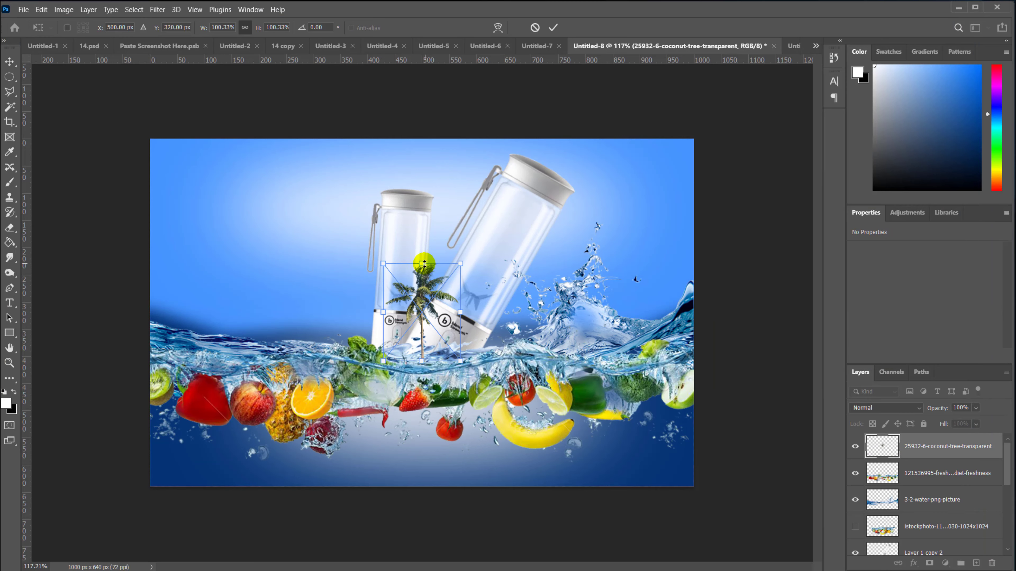
Enlarge the coconut tree to about 444% and move it so its fronds hang in from the canvas's upper-left corner.
left_click_drag(425, 263, 422, 117)
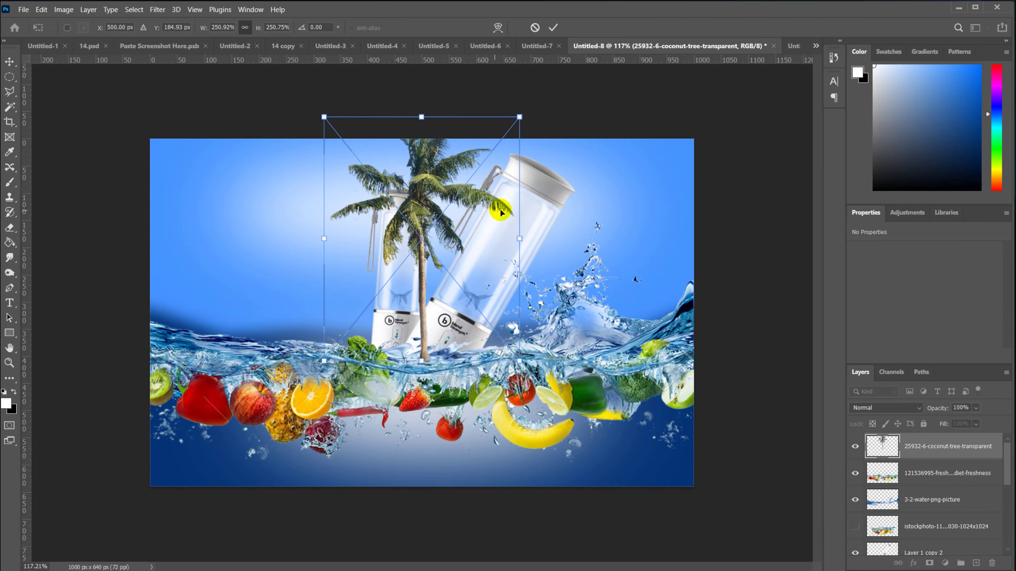
left_click_drag(501, 213, 409, 268)
key("ctrl+minus")
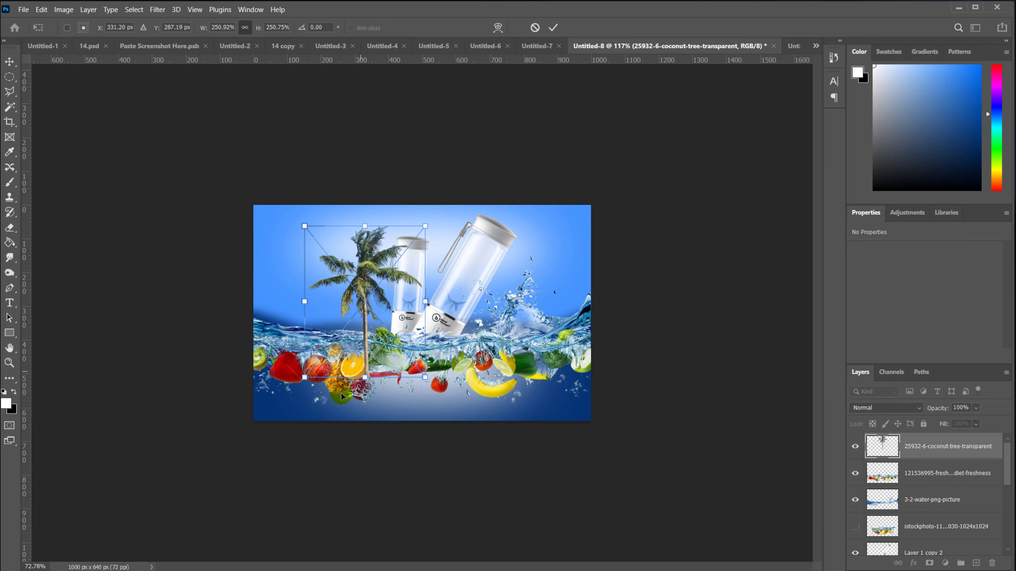
left_click_drag(365, 377, 365, 495)
left_click_drag(371, 274, 248, 193)
Shift the coconut tree slightly higher, rotate it about 11.4° clockwise, and commit the transform.
key("ctrl+plus")
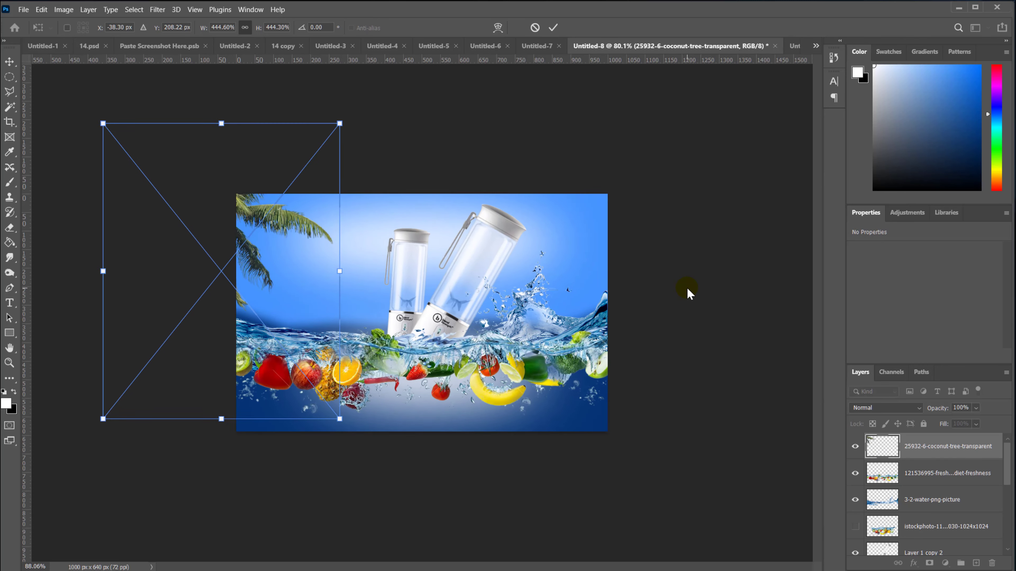
key("ctrl+plus")
key("ctrl+plus")
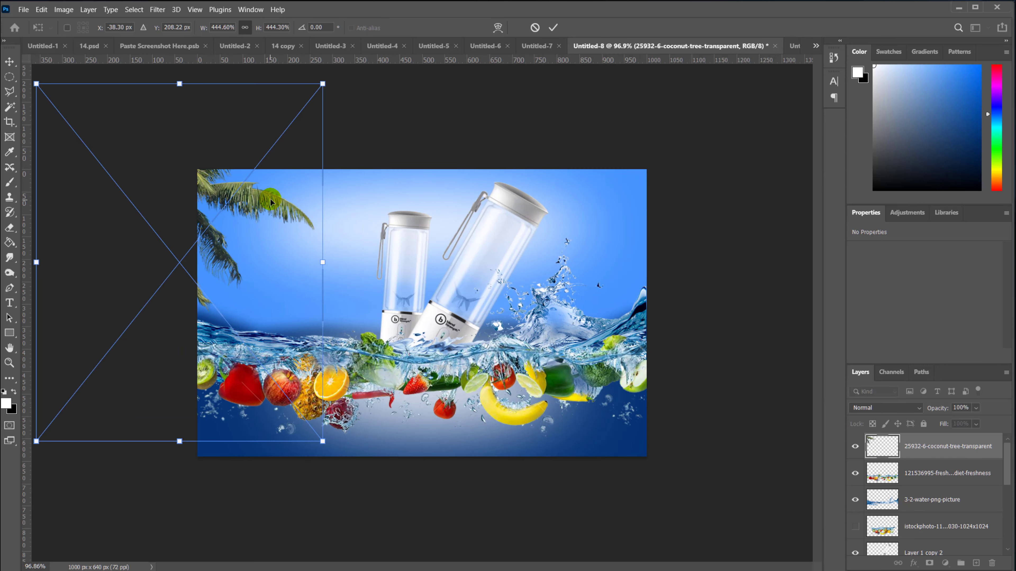
mouse_move(271, 202)
left_mouse_down()
mouse_move(288, 188)
mouse_move(277, 187)
left_mouse_up()
left_click_drag(363, 79, 390, 130)
left_click_drag(291, 212, 288, 204)
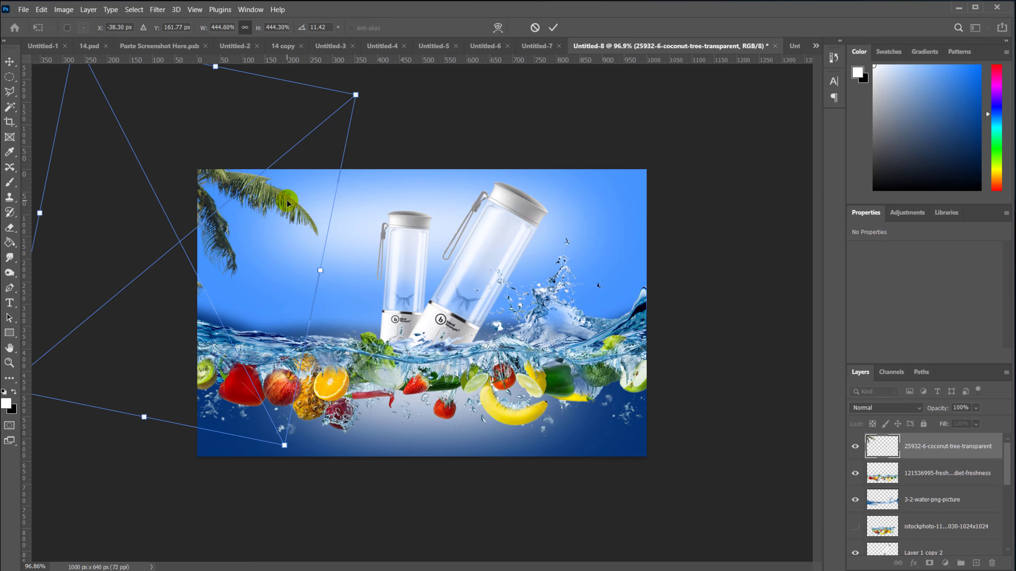
key("Return")
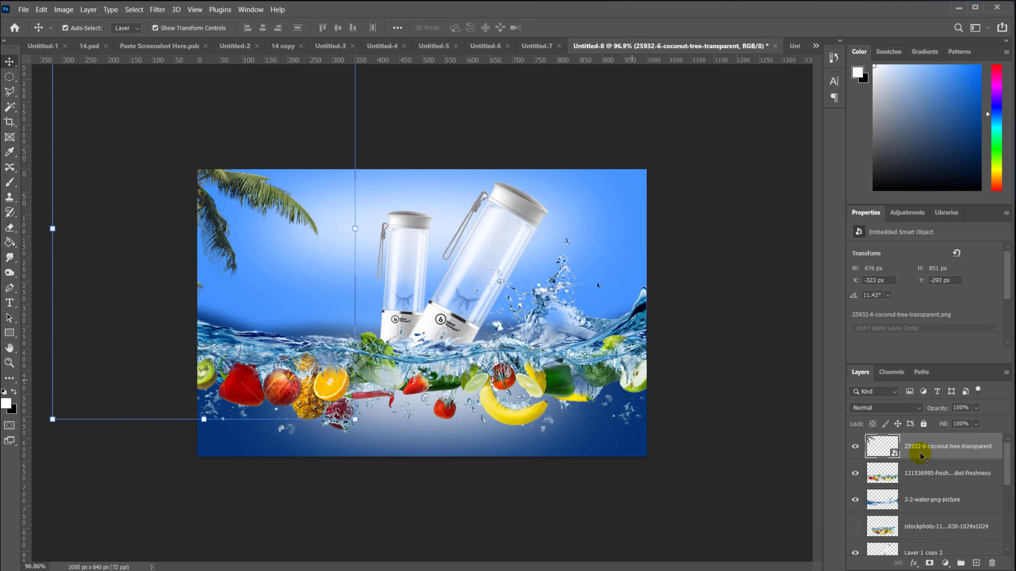
Rasterize the 25932-6-coconut-tree-transparent smart object layer.
right_click(876, 444)
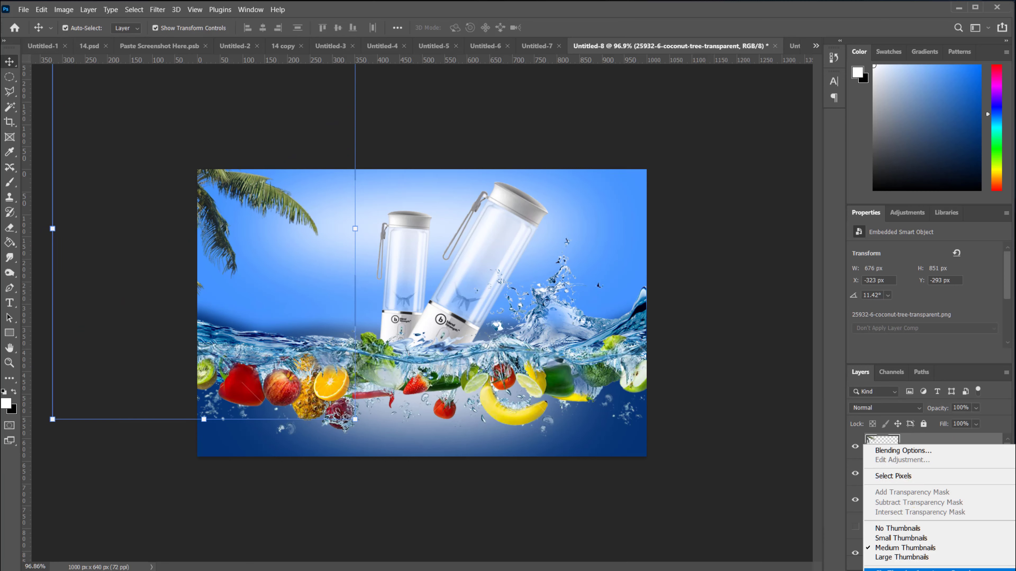
left_click(908, 570)
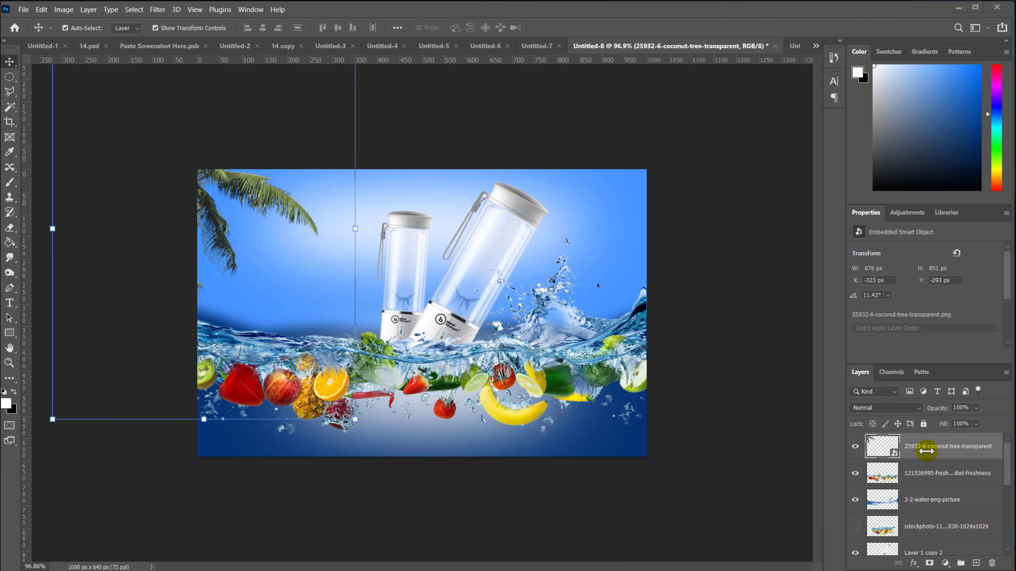
right_click(886, 447)
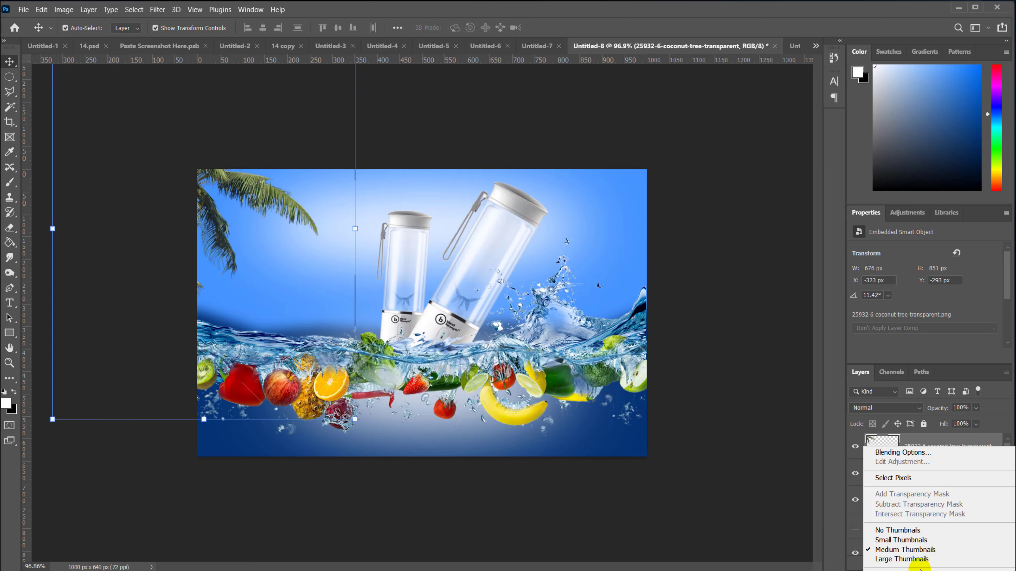
left_click(941, 450)
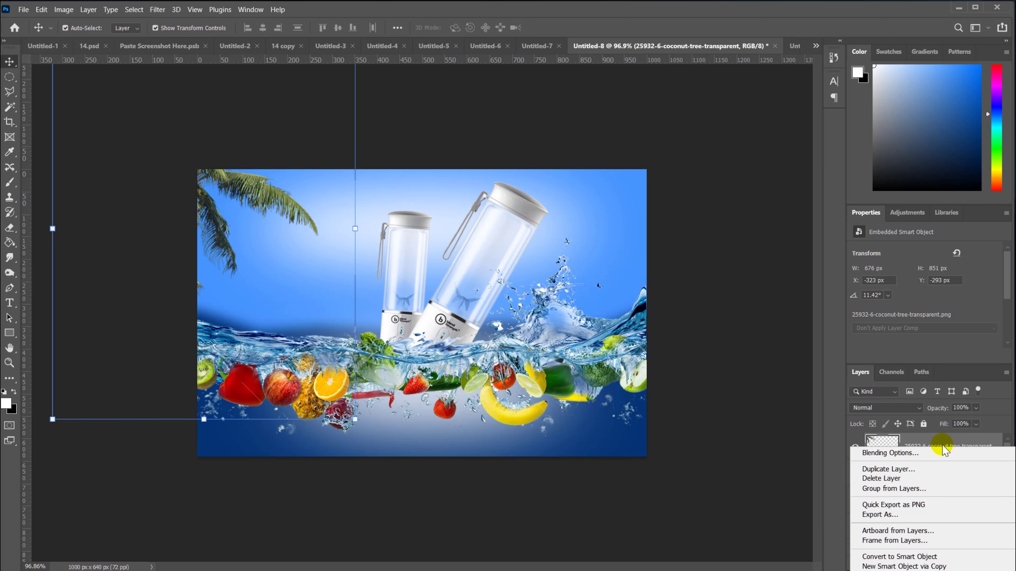
left_click(886, 570)
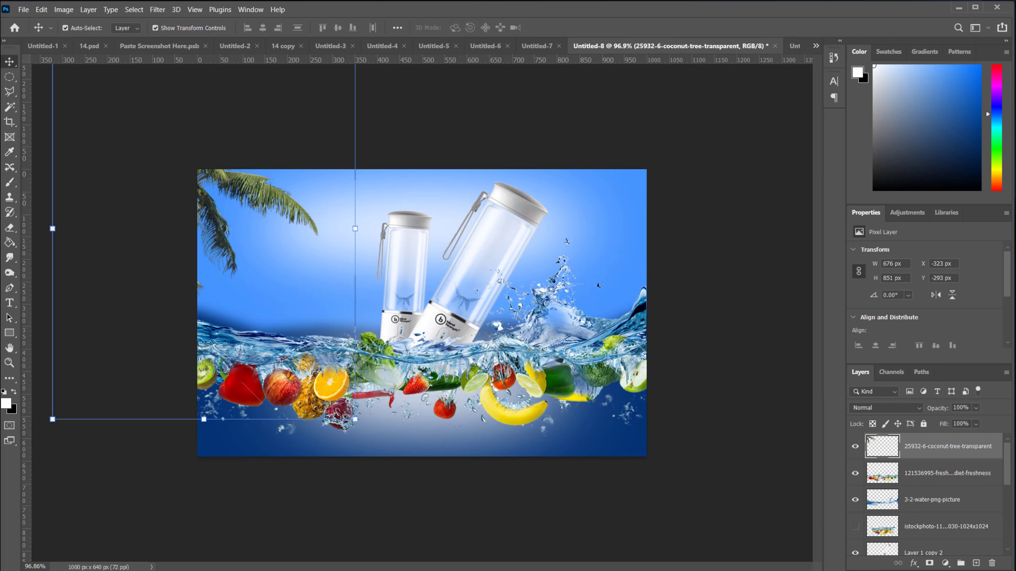
Add a horizontally flipped duplicate of the coconut tree so its fronds hang in from the canvas's upper-right corner.
left_click_drag(940, 451, 976, 562)
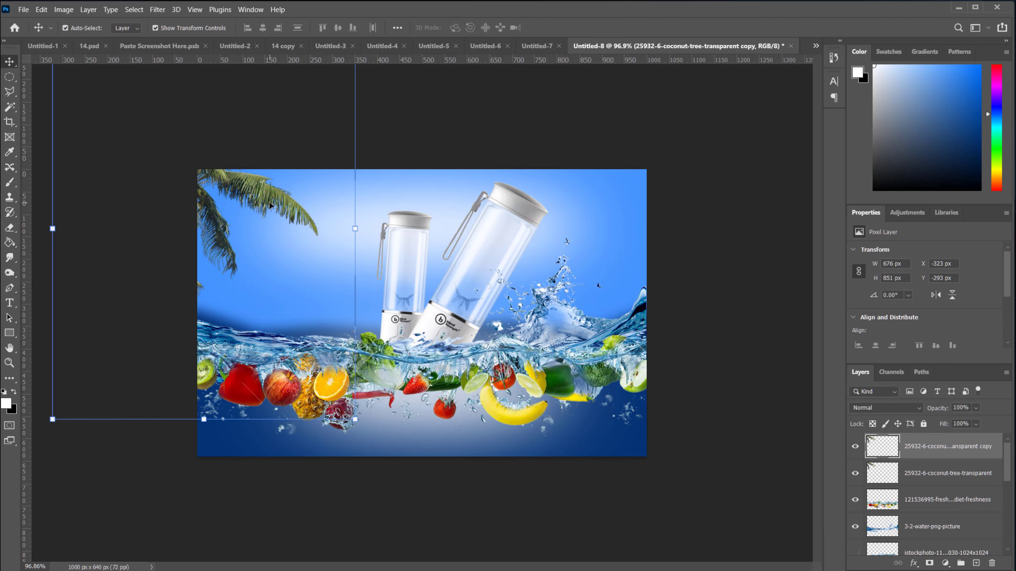
left_click_drag(339, 209, 598, 285)
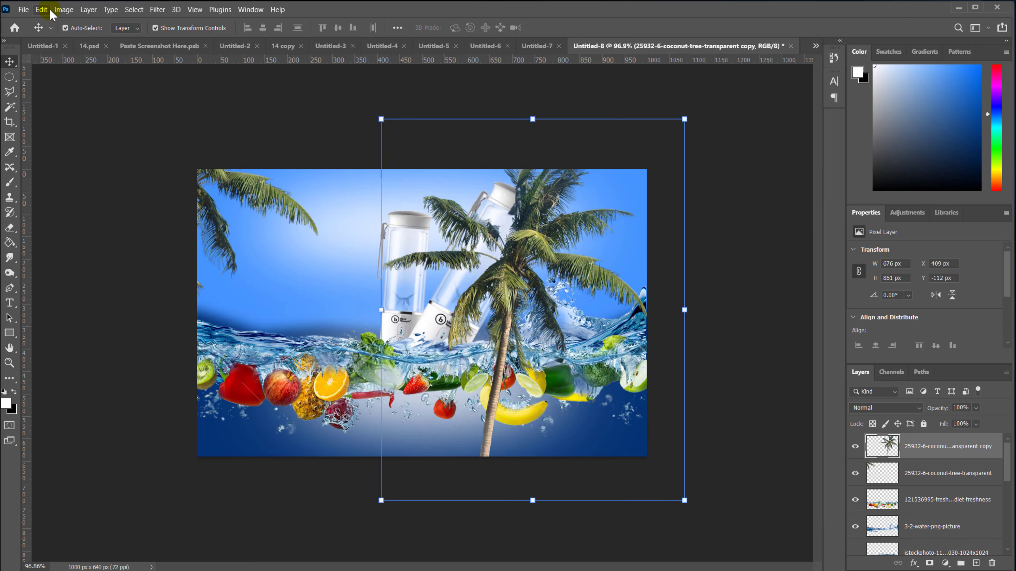
left_click(63, 10)
mouse_move(42, 9)
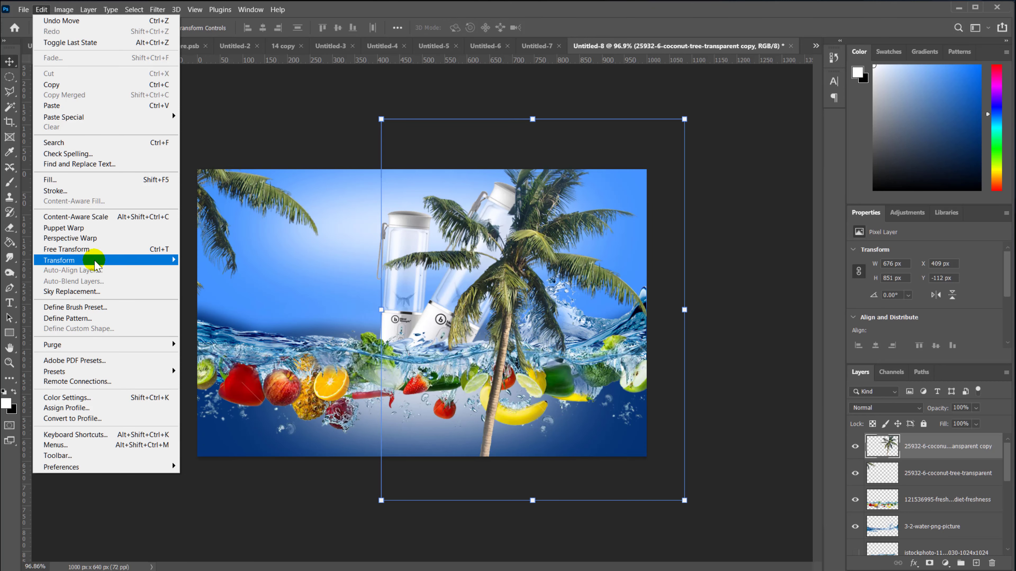
mouse_move(159, 261)
left_click(224, 429)
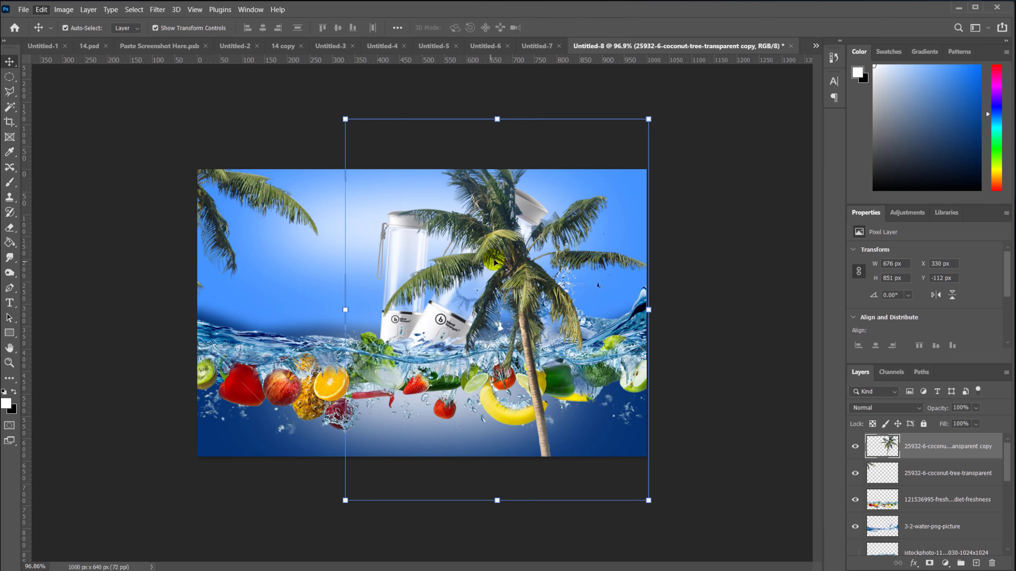
left_click_drag(504, 264, 664, 204)
left_click(718, 488)
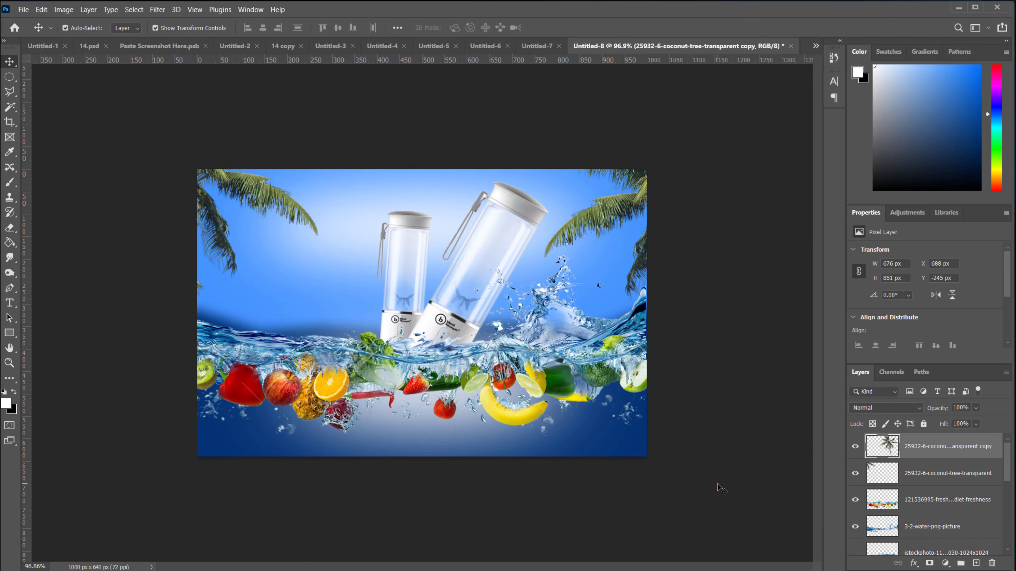
Shift both blender bottles slightly left and lower the left palm fronds to roughly match the opposite palm.
left_click_drag(403, 260, 389, 280)
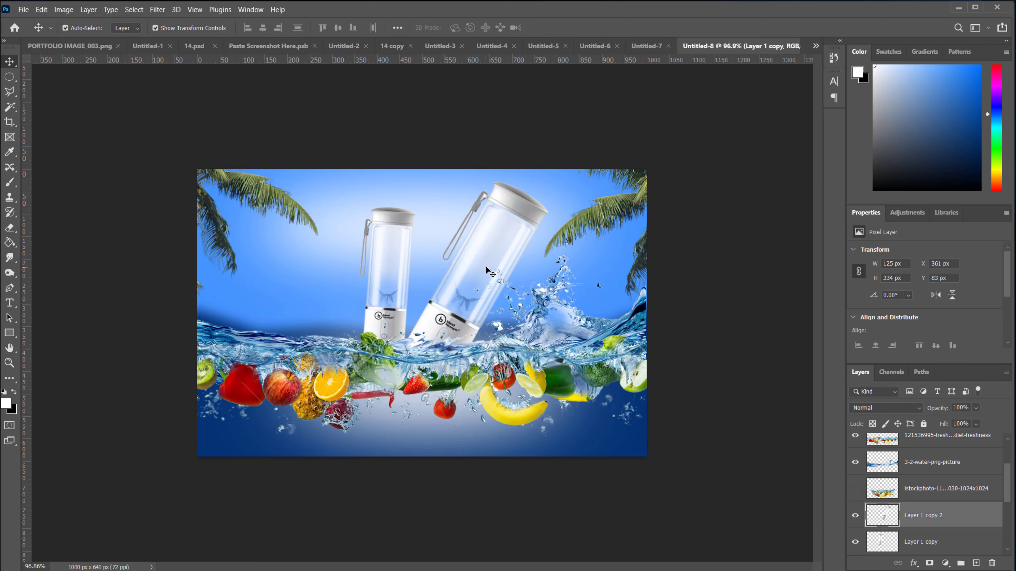
mouse_move(482, 287)
left_mouse_down()
mouse_move(468, 296)
mouse_move(472, 284)
left_mouse_up()
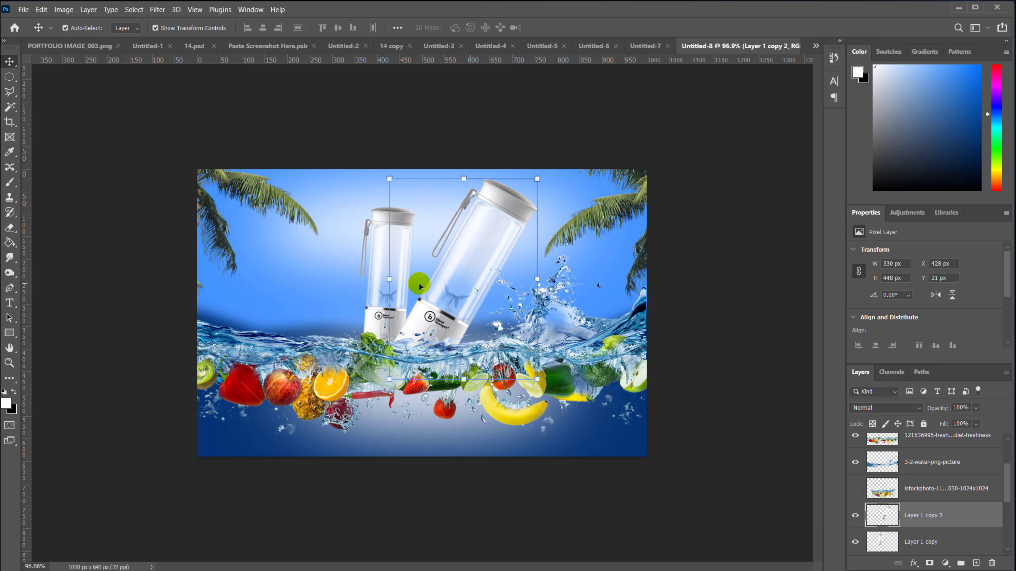
left_click(148, 183)
left_click_drag(386, 272, 394, 276)
left_click(690, 292)
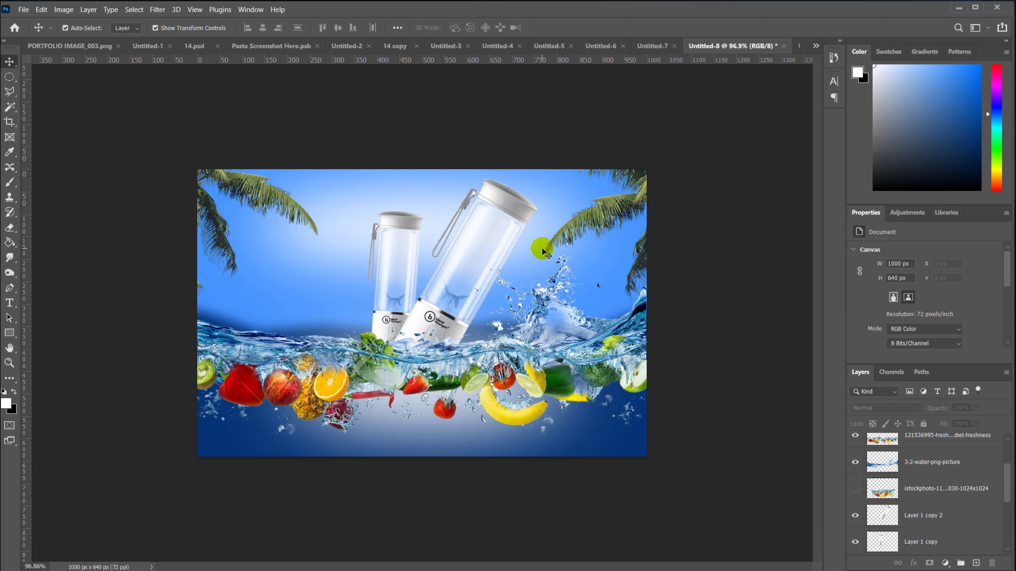
left_click_drag(274, 203, 261, 225)
left_click(696, 204)
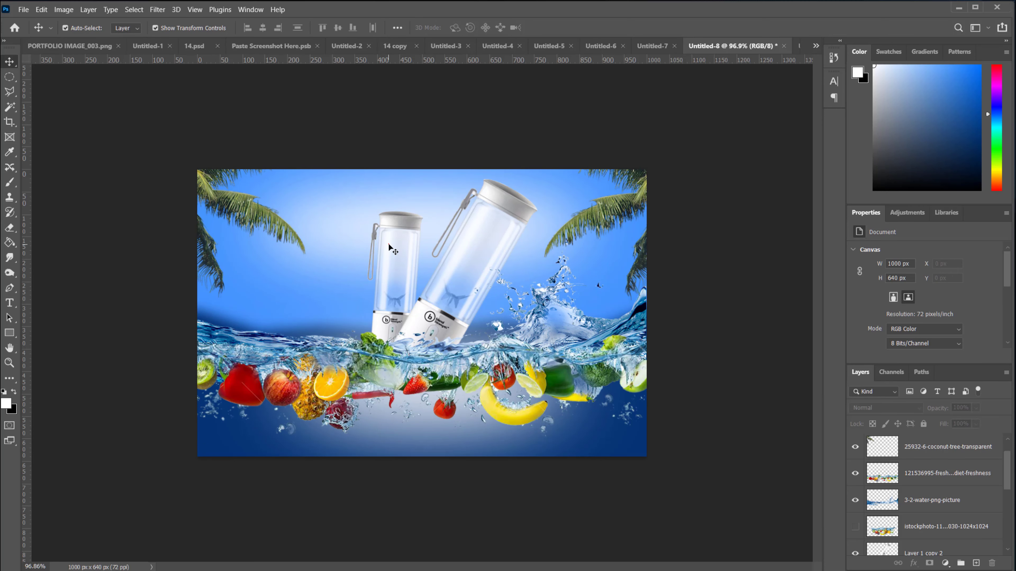
Reposition the smaller blender bottle beside the large one, tilt it about 27.9° counter-clockwise, and commit the transform.
left_click_drag(390, 234, 397, 274)
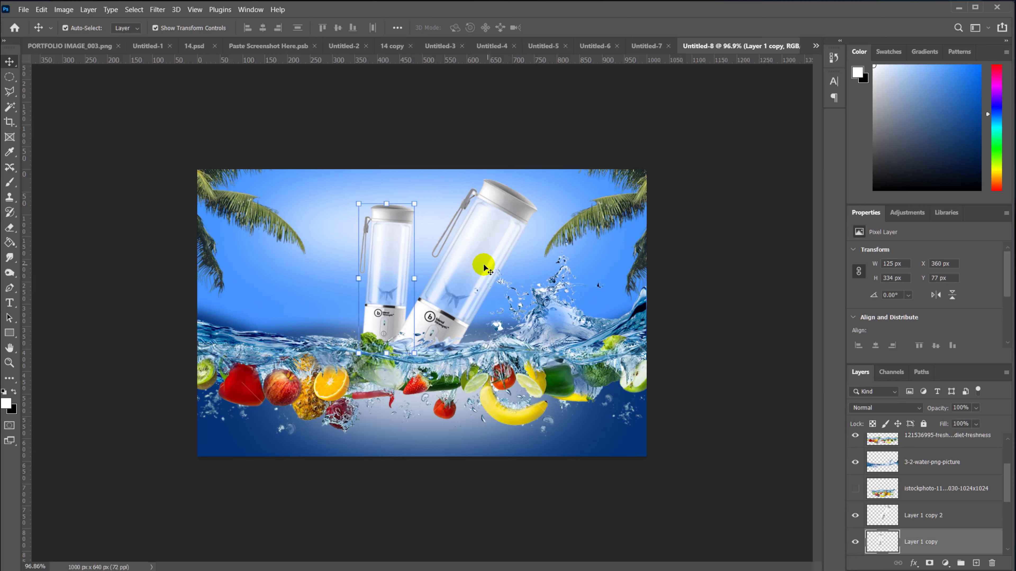
left_click(483, 265)
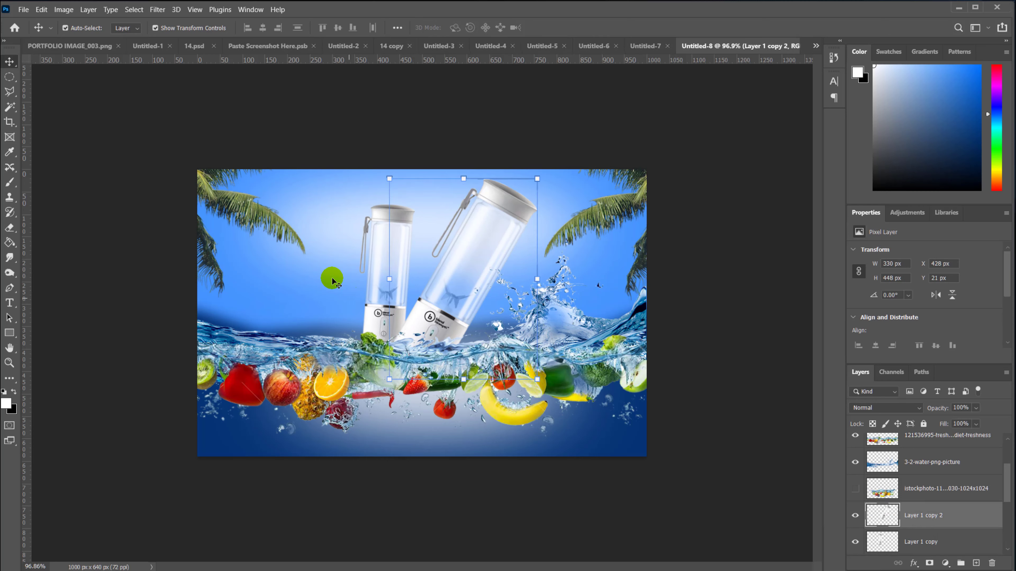
left_click(387, 216)
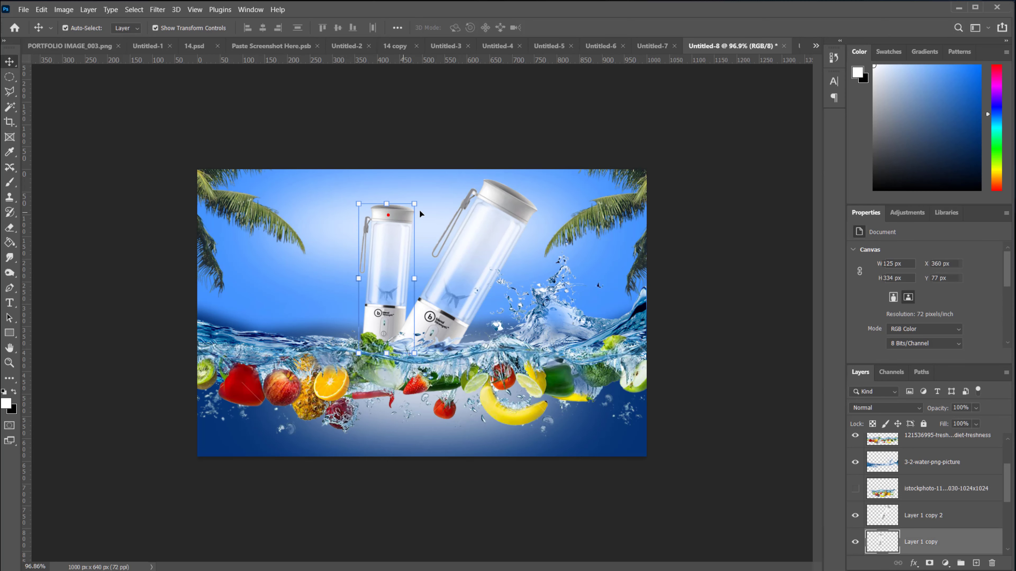
left_click_drag(420, 193, 384, 176)
left_click_drag(377, 265, 383, 277)
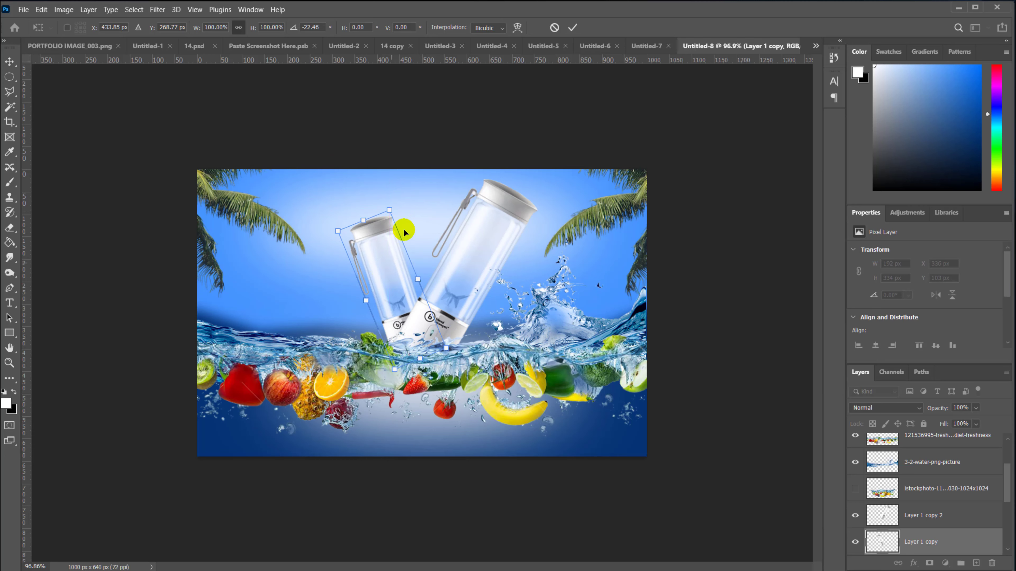
left_click_drag(402, 188, 391, 187)
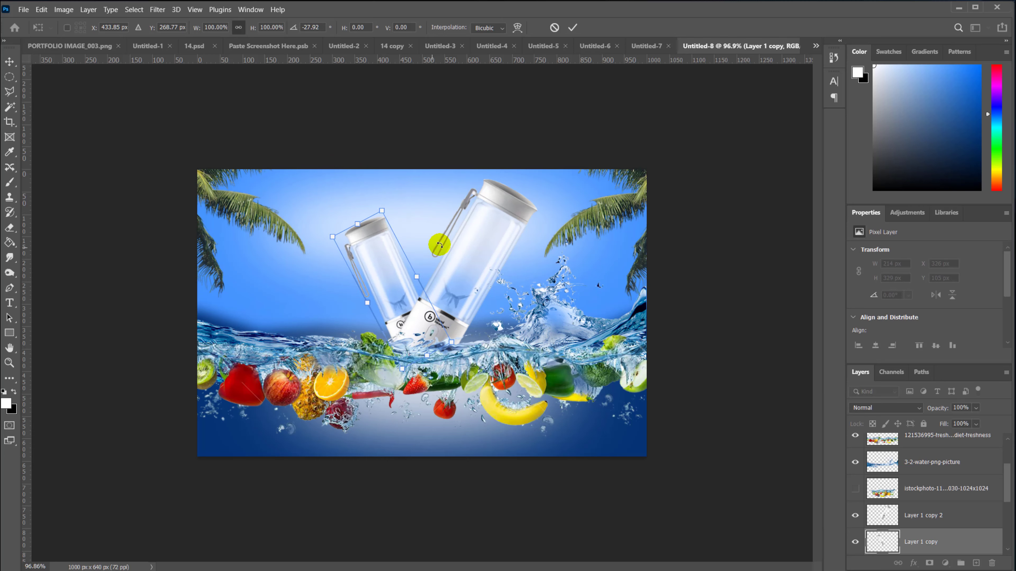
key("Return")
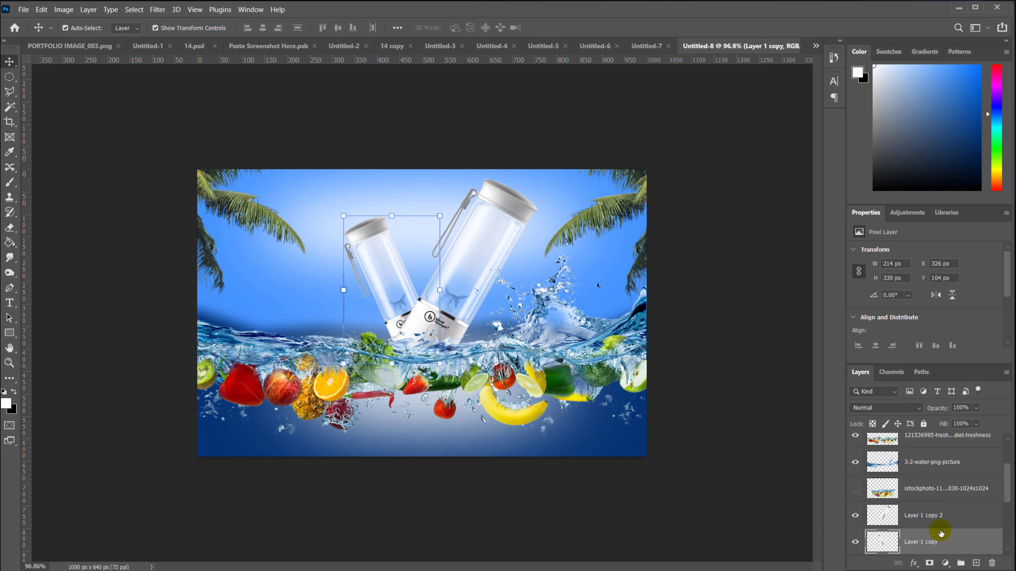
Duplicate the smaller bottle's layer and select the original Layer 1 copy beneath the duplicate.
left_click_drag(963, 546, 976, 563)
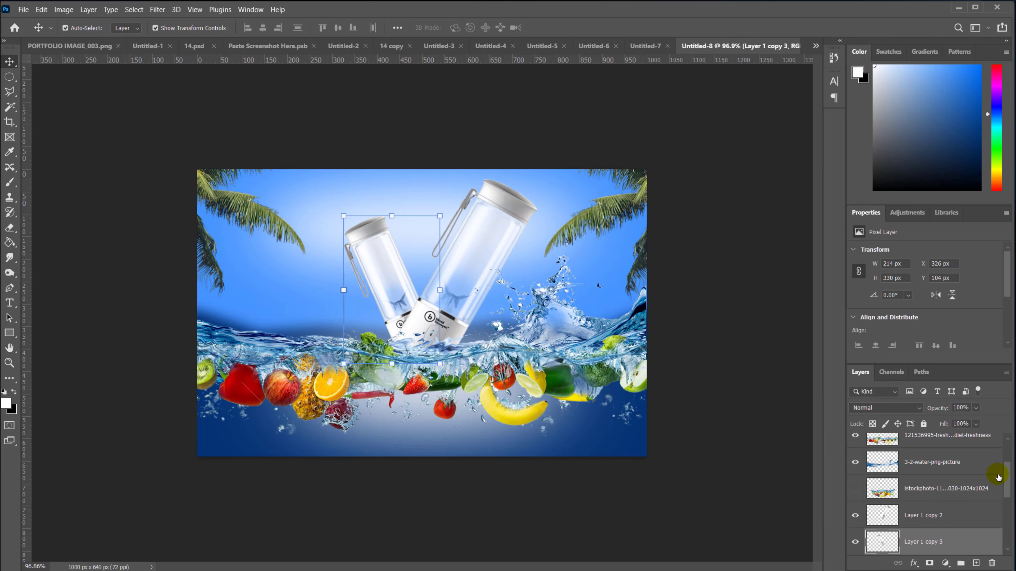
scroll(1005, 488, "down", 2)
left_click(952, 514)
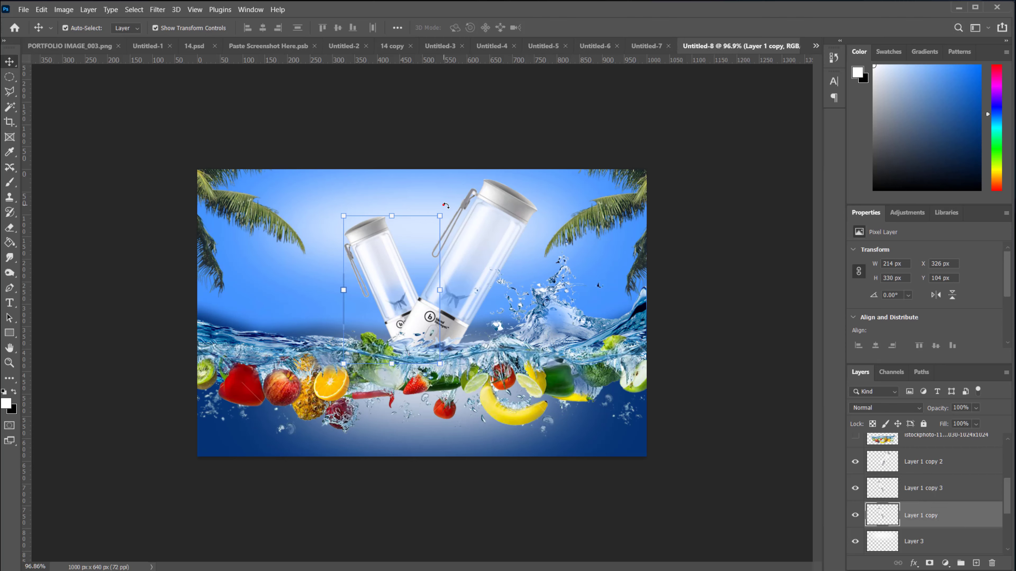
Move the Layer 1 copy bottle to the far left of the group, scaled to about 73.6% and rotated about 12.5° counter-clockwise.
left_click_drag(446, 205, 483, 221)
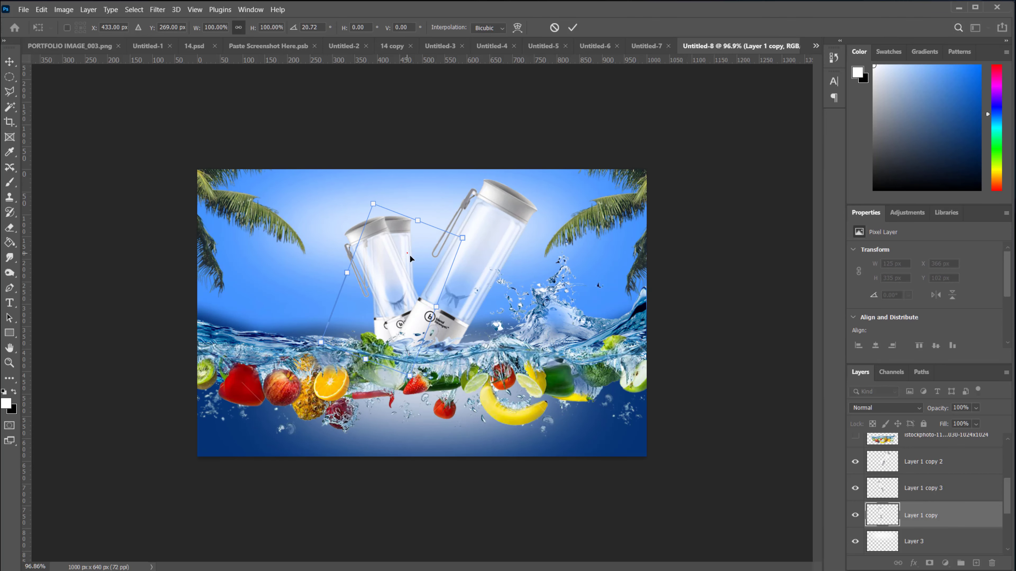
left_click_drag(411, 259, 369, 306)
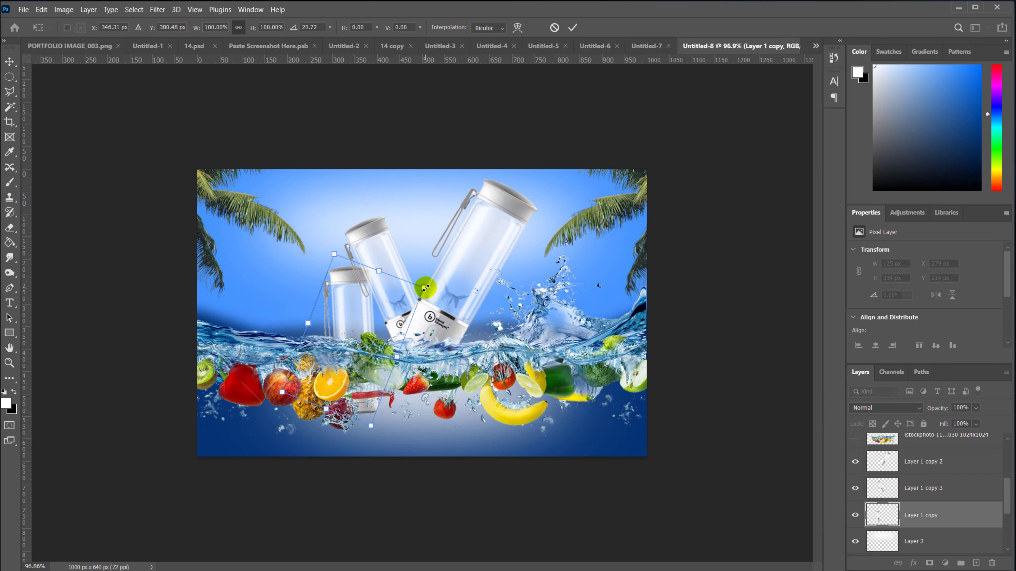
left_click_drag(425, 288, 350, 300)
left_click_drag(383, 394, 412, 364)
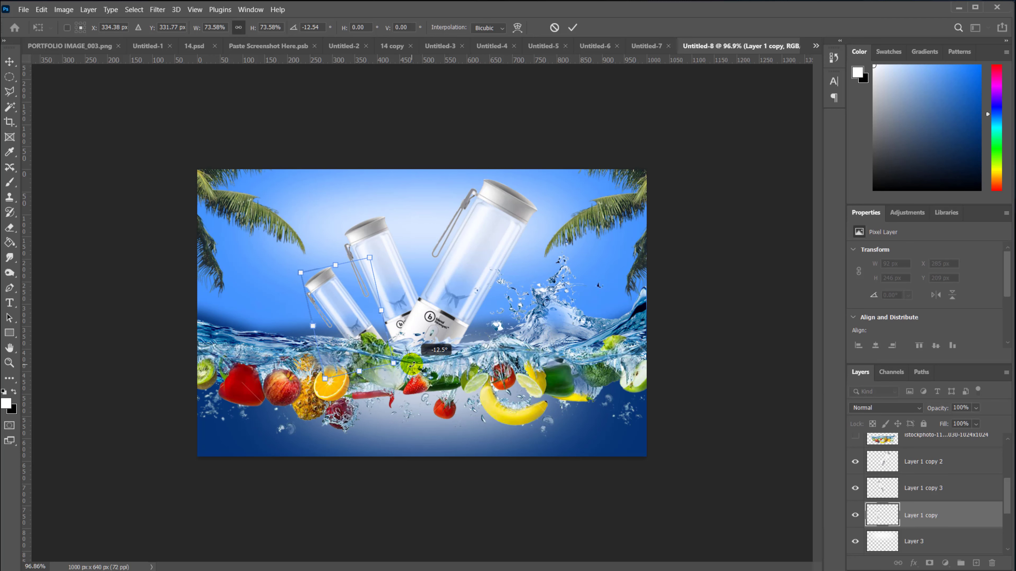
key("Return")
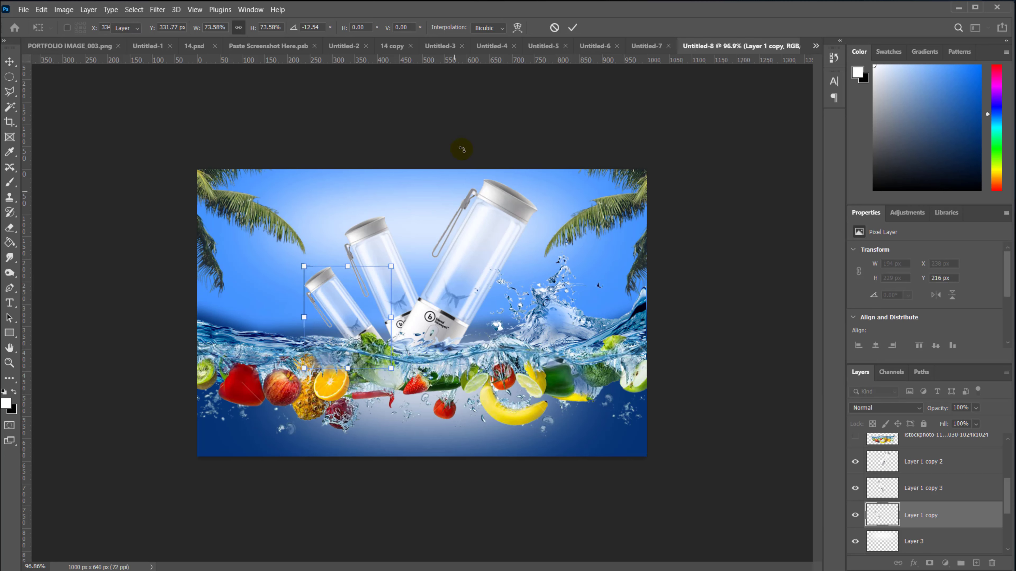
left_click(384, 265)
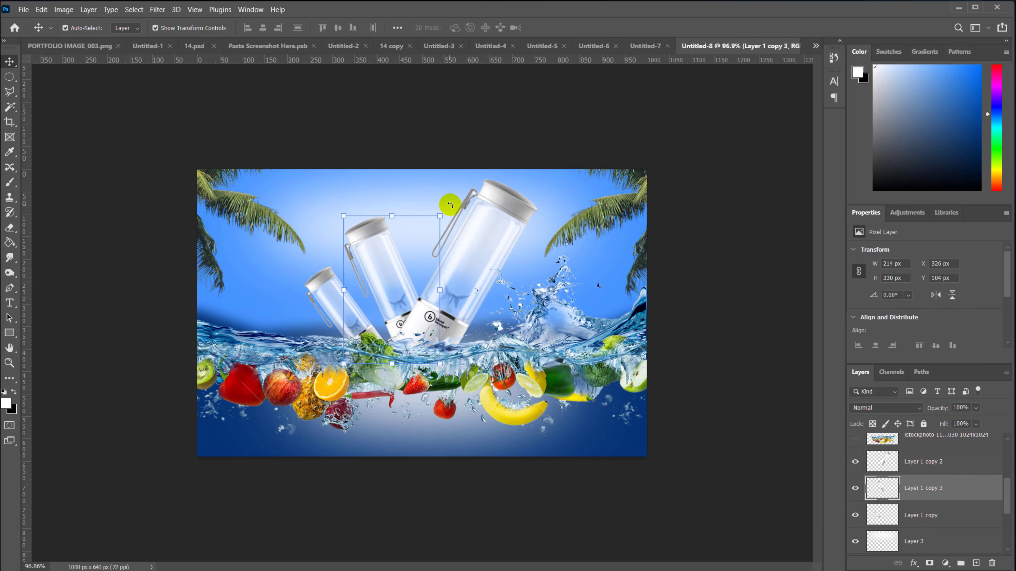
left_click_drag(453, 203, 464, 213)
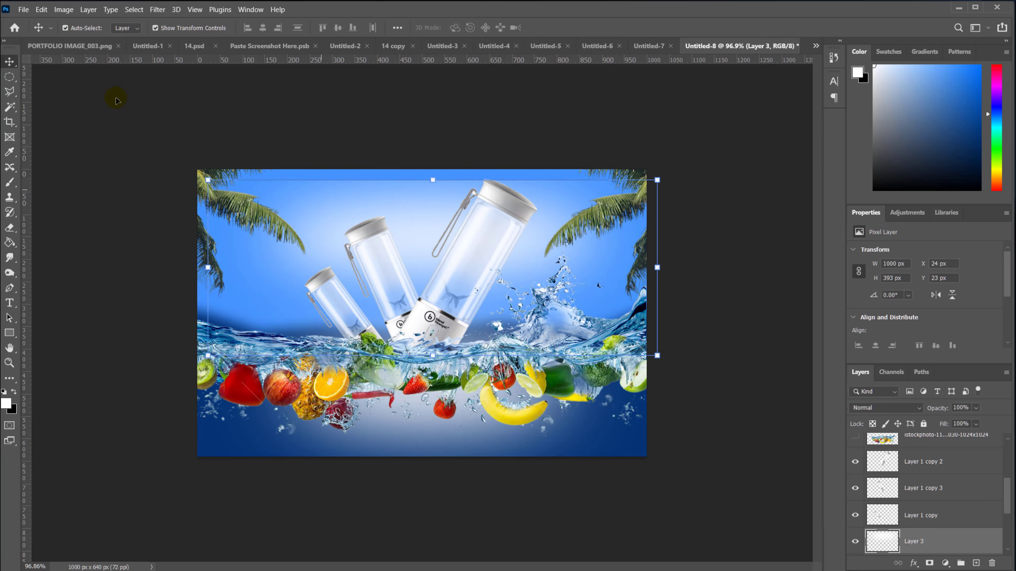
left_click(41, 9)
left_click(48, 21)
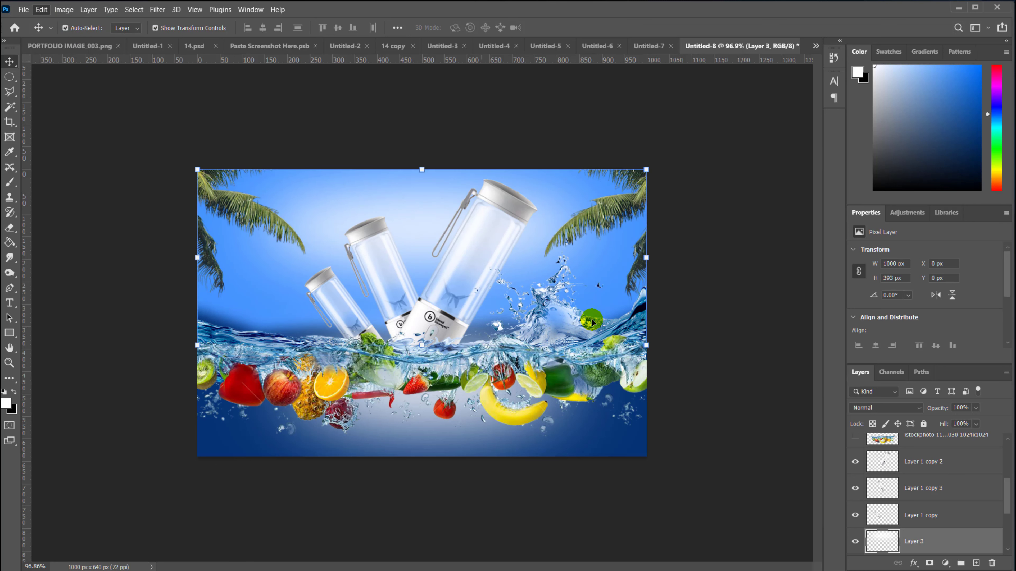
Rotate the middle bottle about 13.2° clockwise, shift it up and slightly right, and commit the transform.
left_click(415, 244)
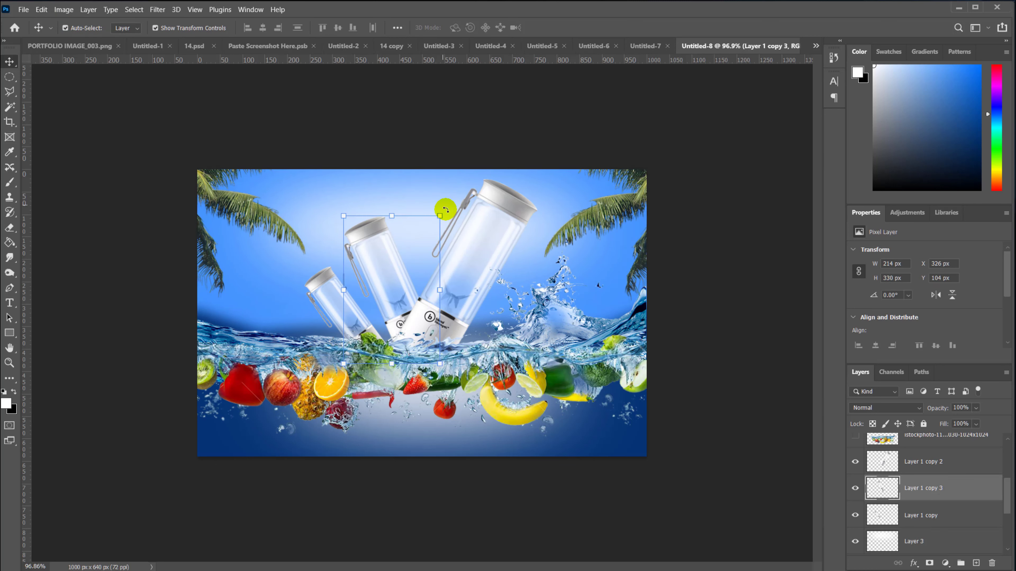
mouse_move(446, 204)
left_mouse_down()
mouse_move(467, 210)
mouse_move(465, 200)
left_mouse_up()
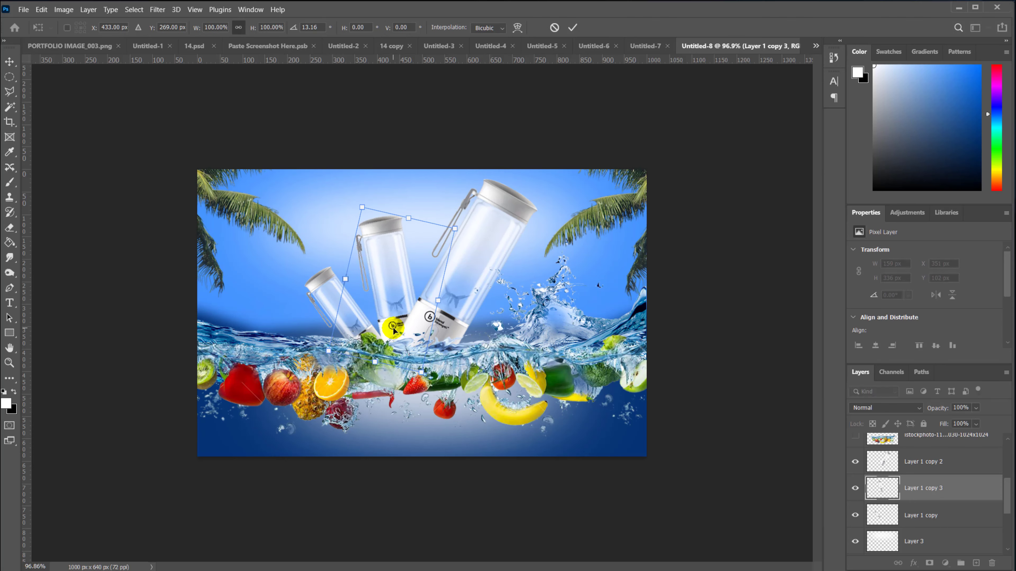
left_click_drag(393, 330, 402, 314)
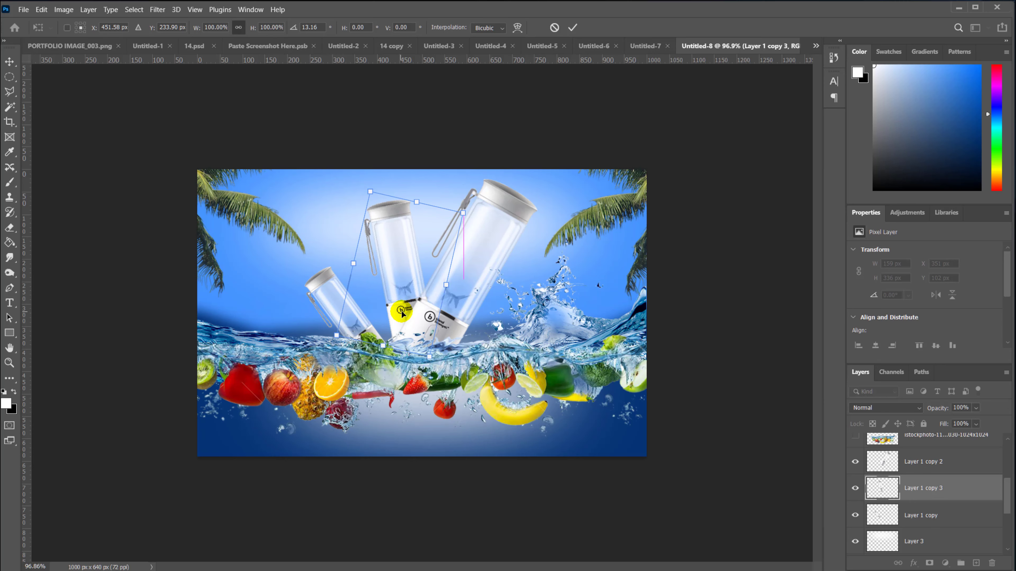
key("Return")
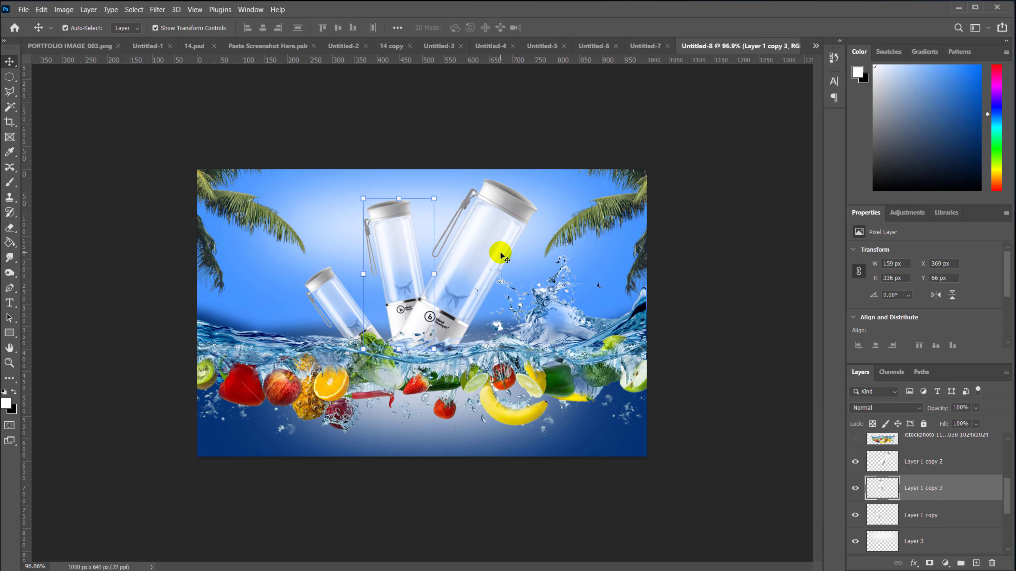
left_click_drag(480, 290, 495, 281)
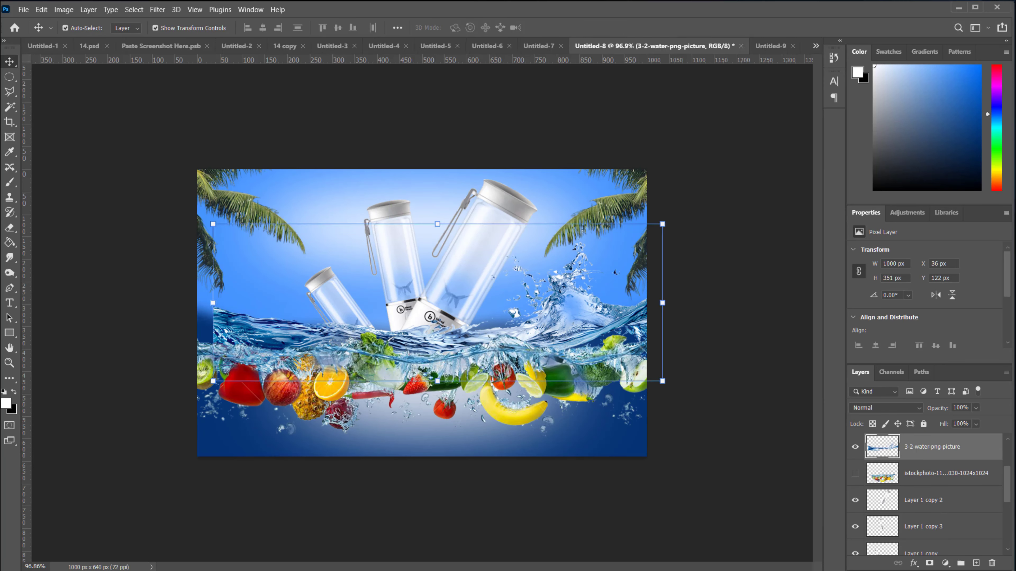
left_click(41, 9)
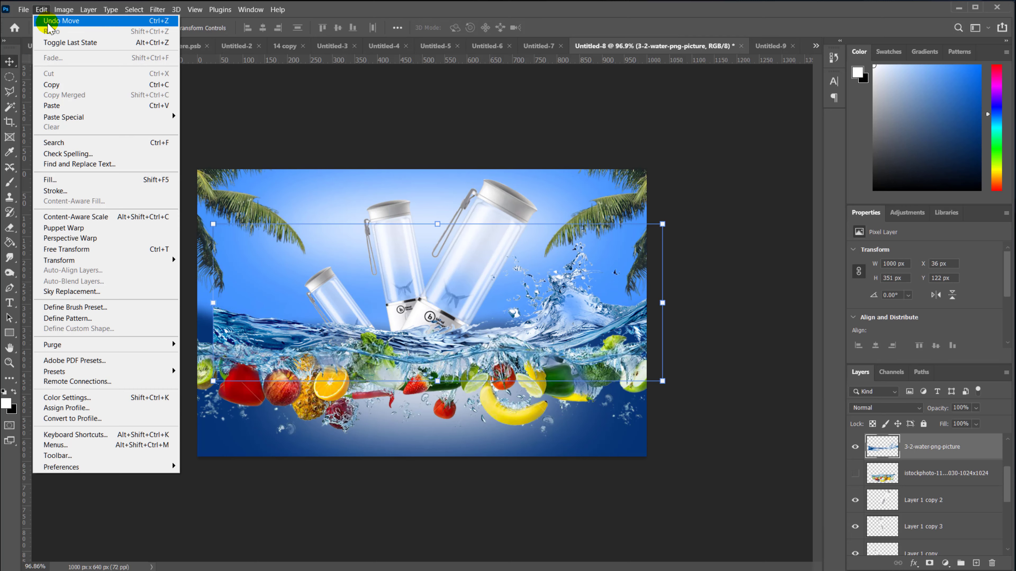
left_click(46, 21)
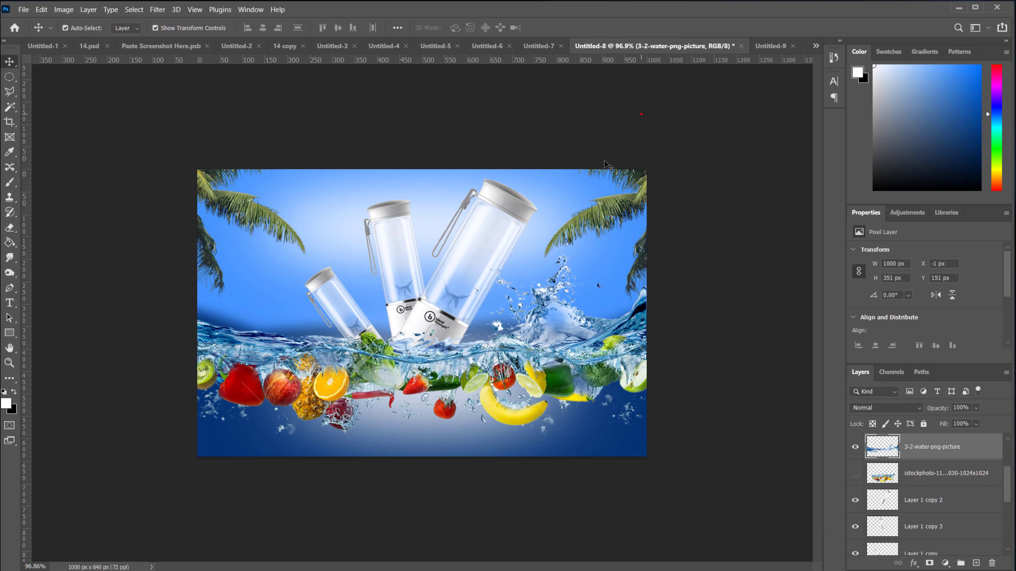
Move the large tilted bottle right and slightly up, away from the middle bottle.
left_click(489, 234)
left_click_drag(486, 270, 510, 260)
left_click(728, 300)
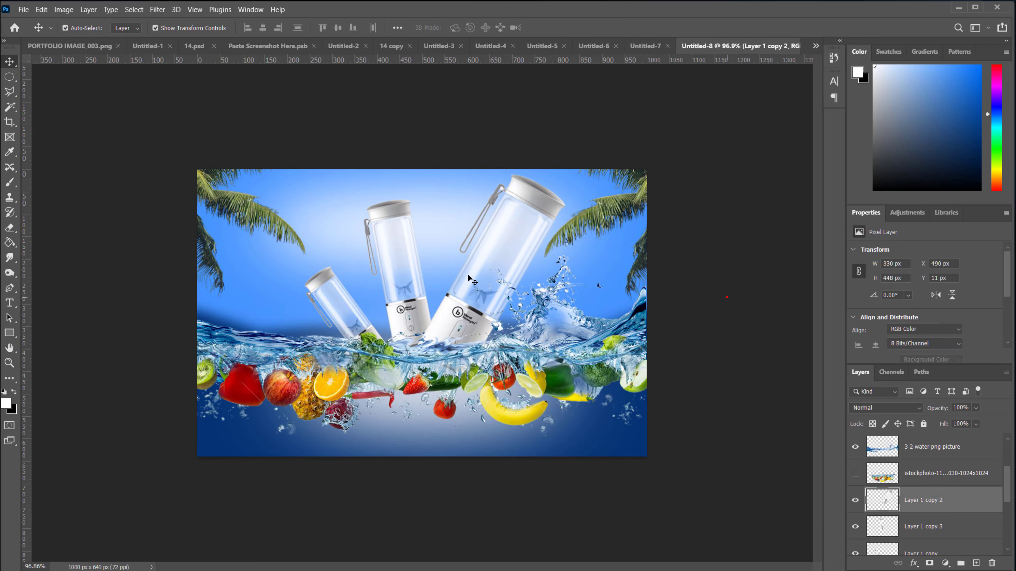
Shift the middle bottle slightly up and right, then rotate it about 5.8° clockwise so it stands almost upright.
left_click(410, 322)
left_click_drag(410, 323, 421, 313)
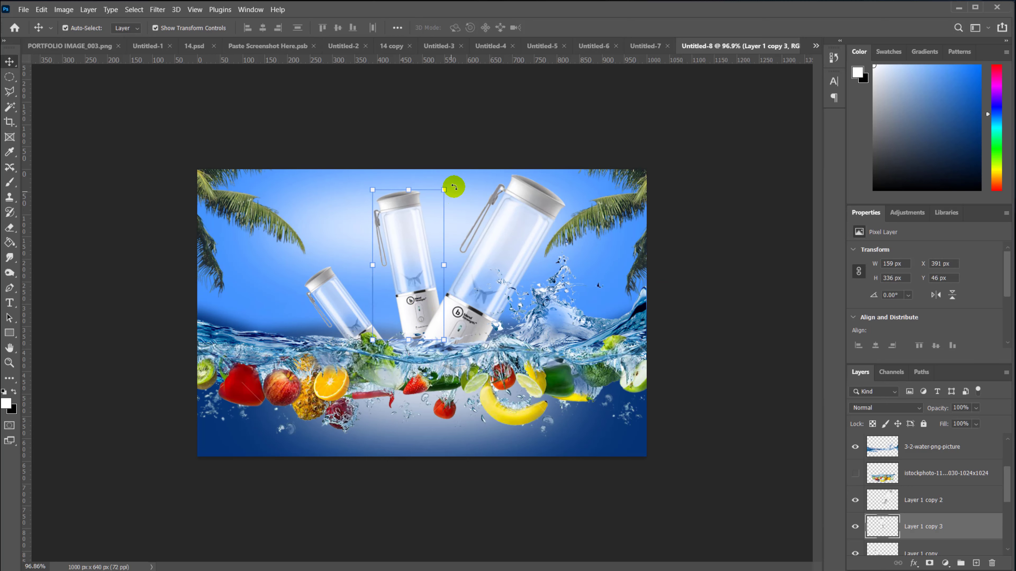
mouse_move(456, 180)
left_mouse_down()
mouse_move(454, 163)
mouse_move(467, 171)
left_mouse_up()
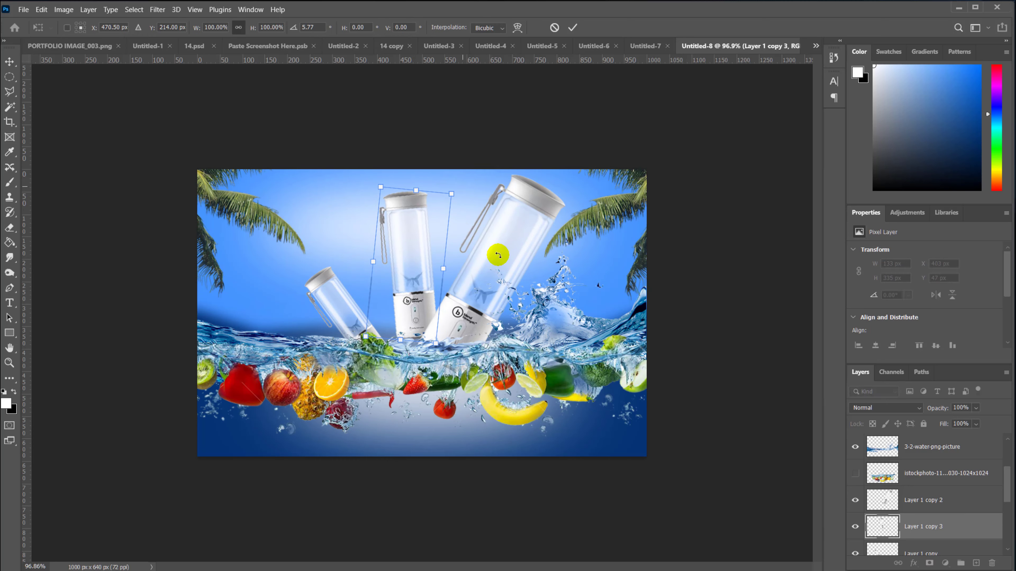
left_click(658, 310)
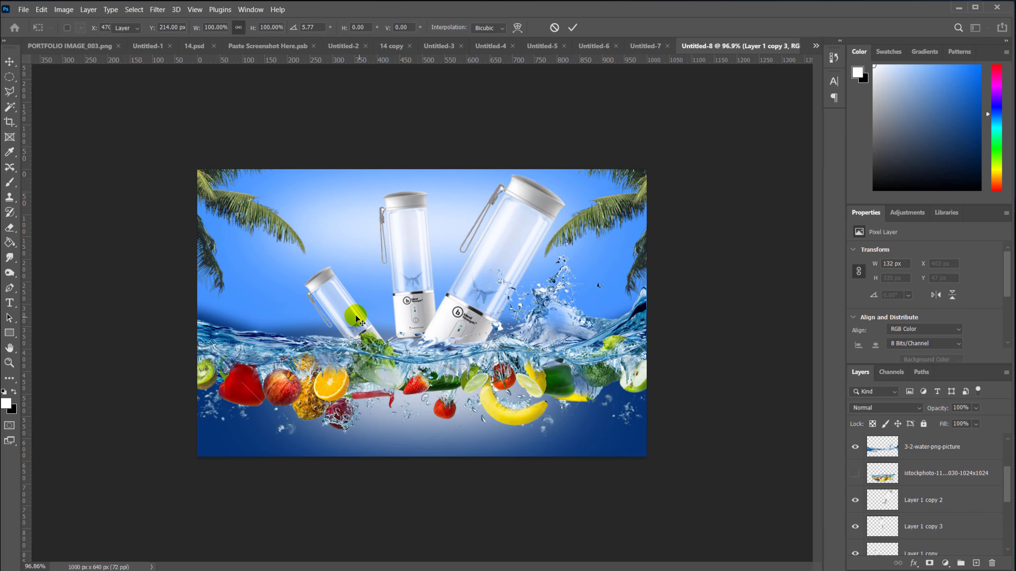
Move the smallest bottle up and right beside the middle one, rotate it about 8.9° clockwise, and deselect it.
left_click(349, 338)
left_click_drag(354, 320, 374, 295)
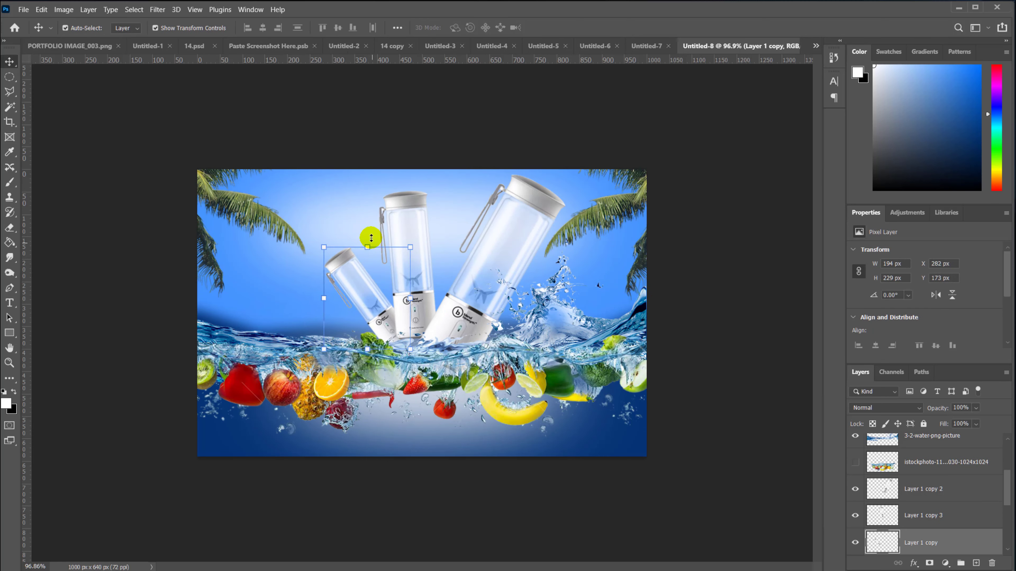
mouse_move(420, 240)
left_mouse_down()
mouse_move(401, 234)
mouse_move(430, 243)
left_mouse_up()
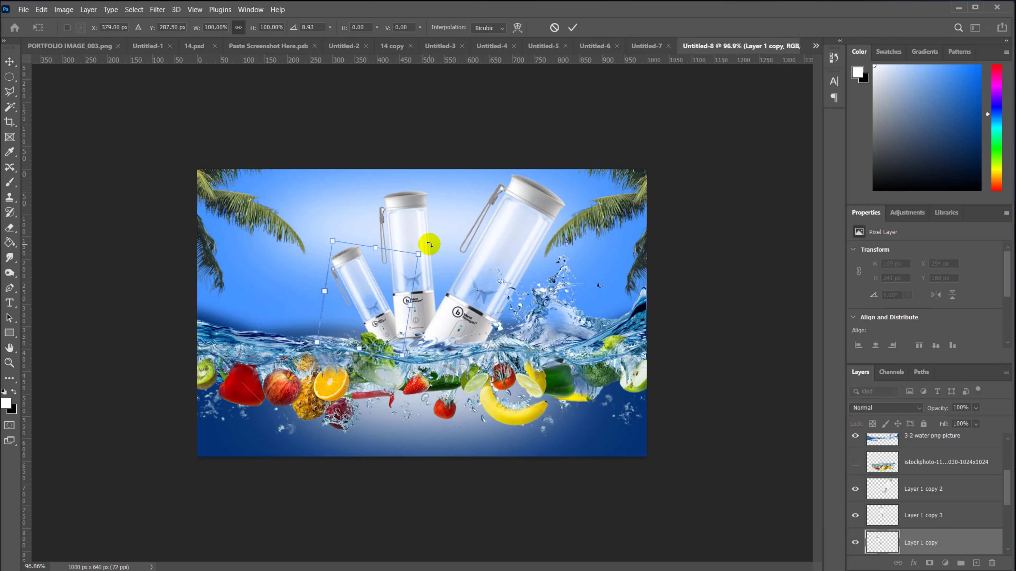
key("Escape")
left_click(716, 256)
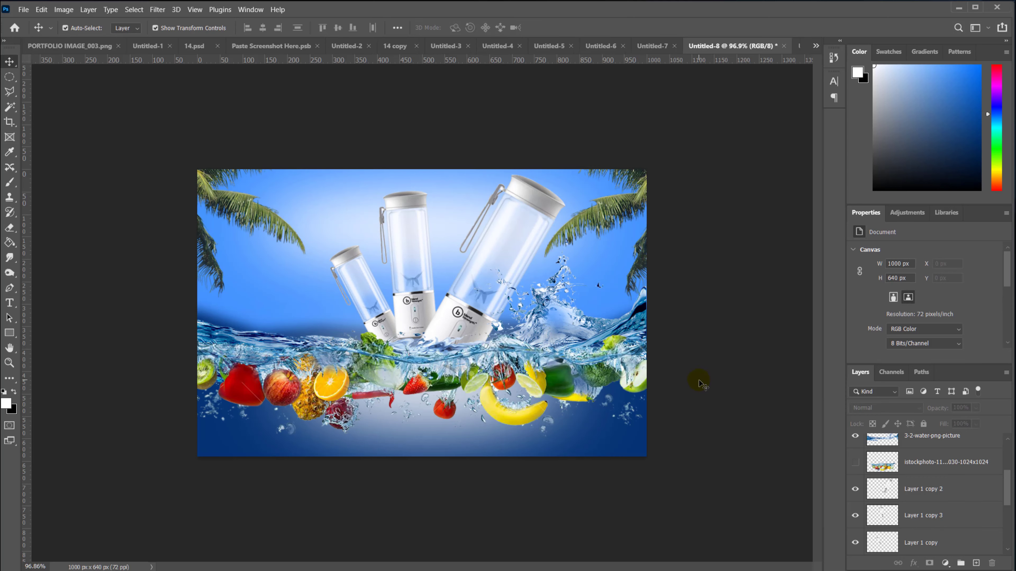
Shift the large bottle back slightly left to close the gap with the middle bottle.
key("ctrl+plus")
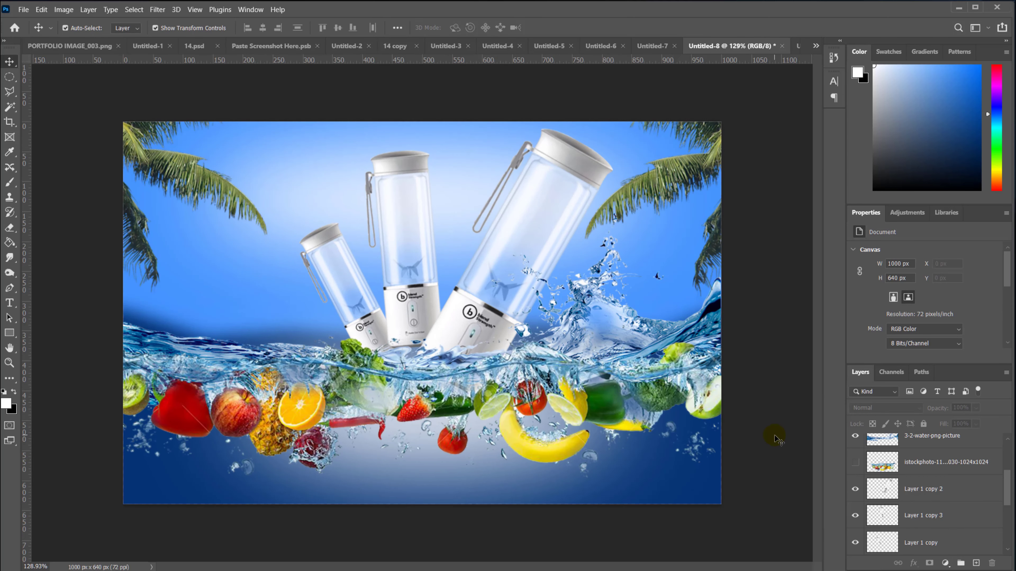
mouse_move(462, 336)
left_mouse_down()
mouse_move(465, 322)
mouse_move(446, 309)
mouse_move(473, 330)
mouse_move(465, 328)
left_mouse_up()
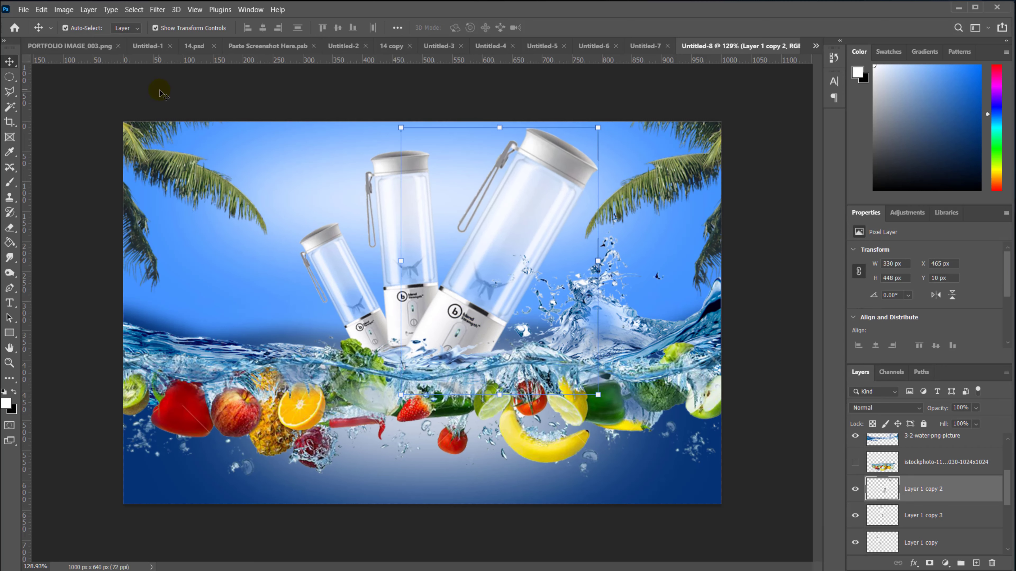
Place the 6-2-water-png image from the WATER SPLASHES folder as an embedded object above the large bottle's layer.
left_click(24, 9)
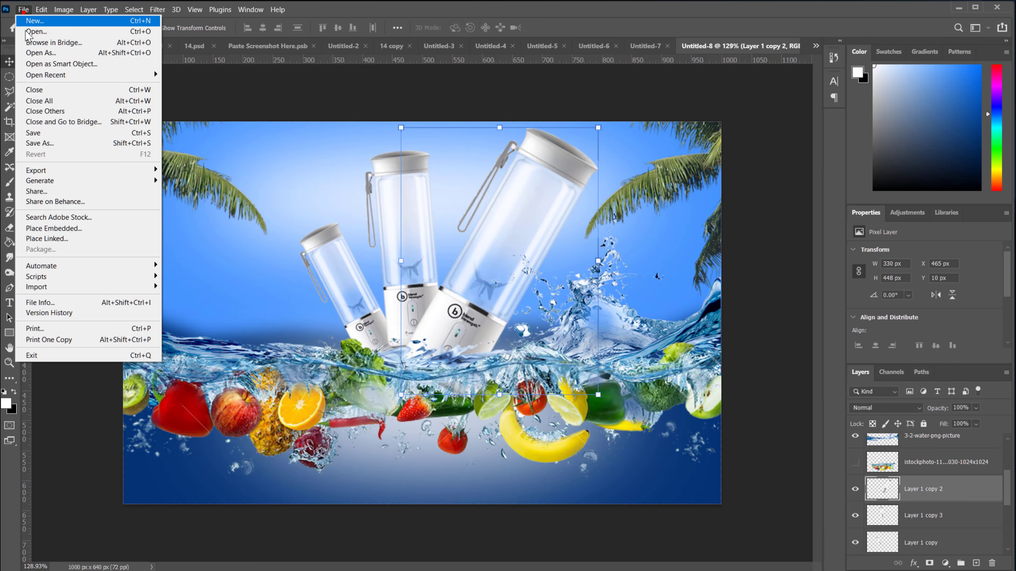
left_click(70, 230)
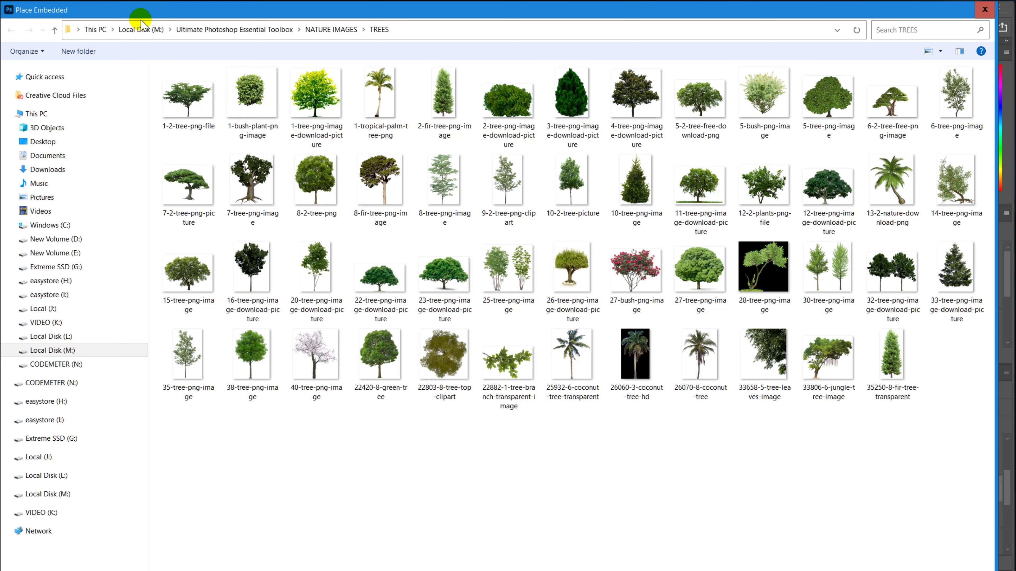
left_click(200, 29)
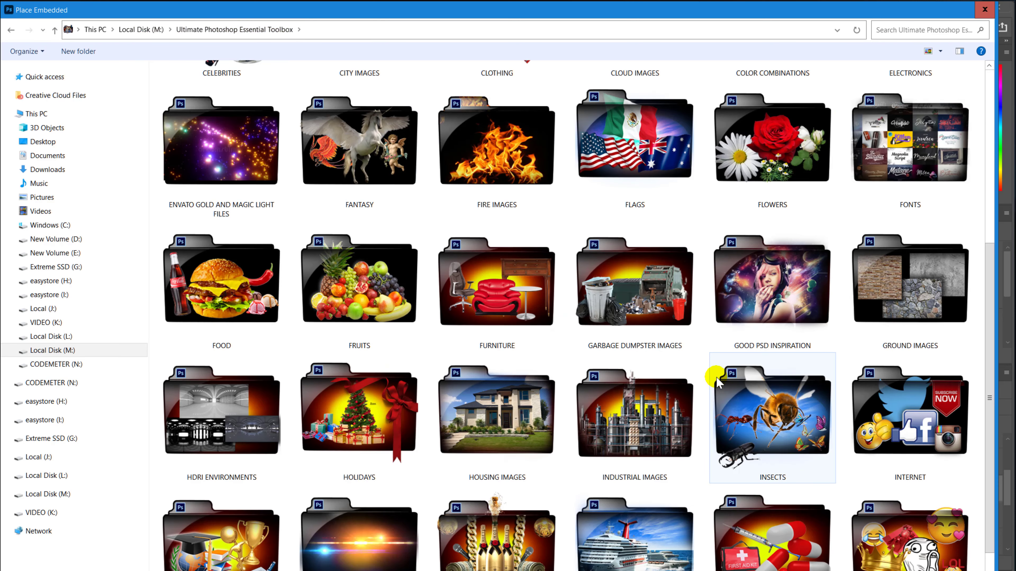
scroll(715, 377, "down", 5)
double_click(749, 516)
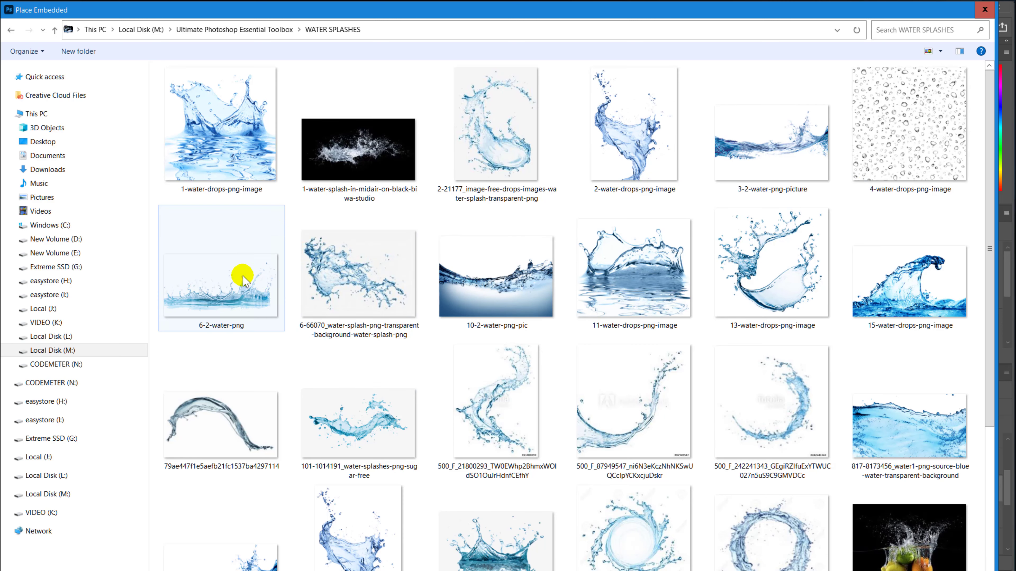
double_click(252, 289)
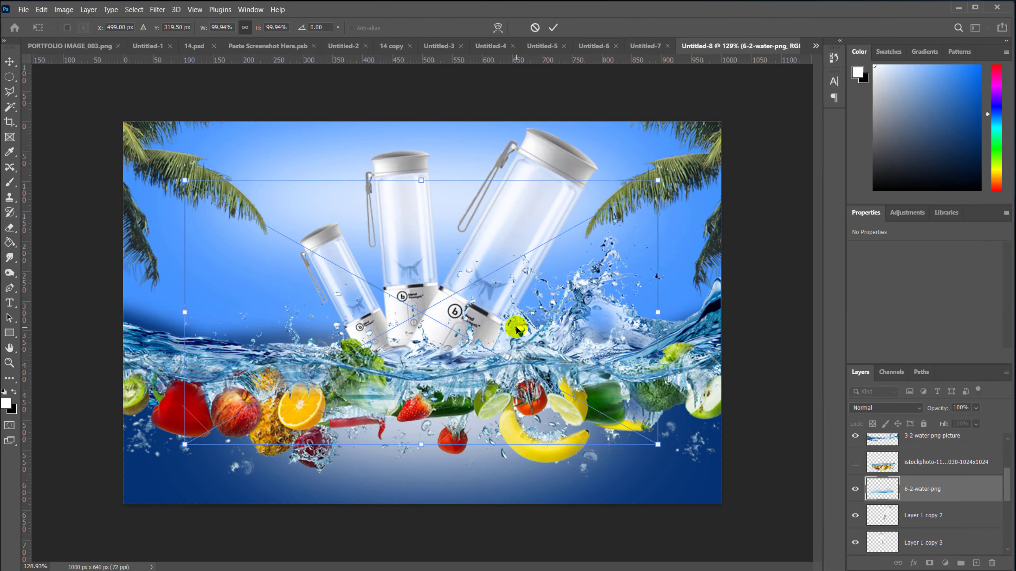
Scale the placed splash to about 55% width and 62.5% height and position it across the bases of the bottles.
left_click_drag(516, 327, 526, 298)
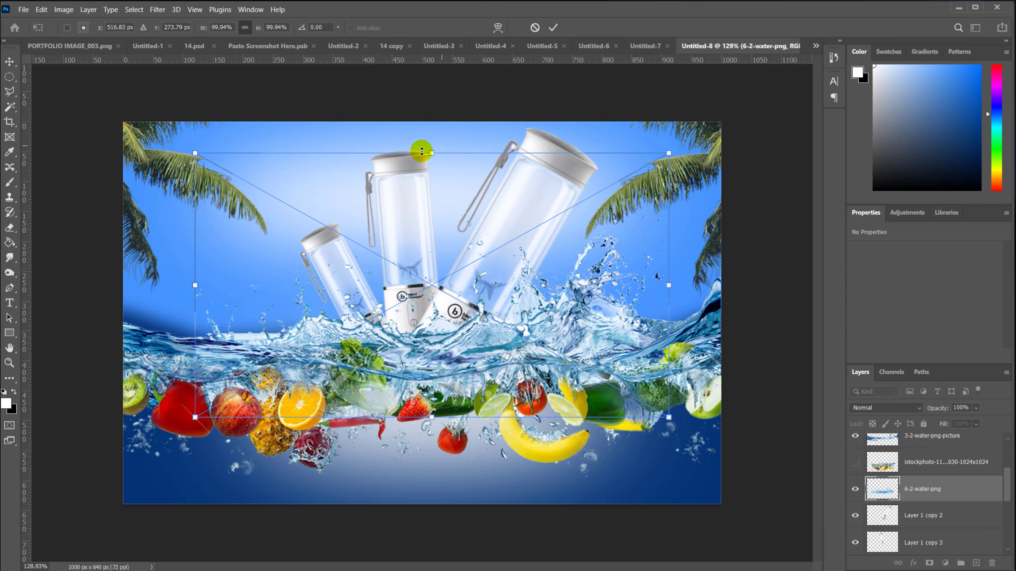
left_click_drag(425, 152, 426, 272)
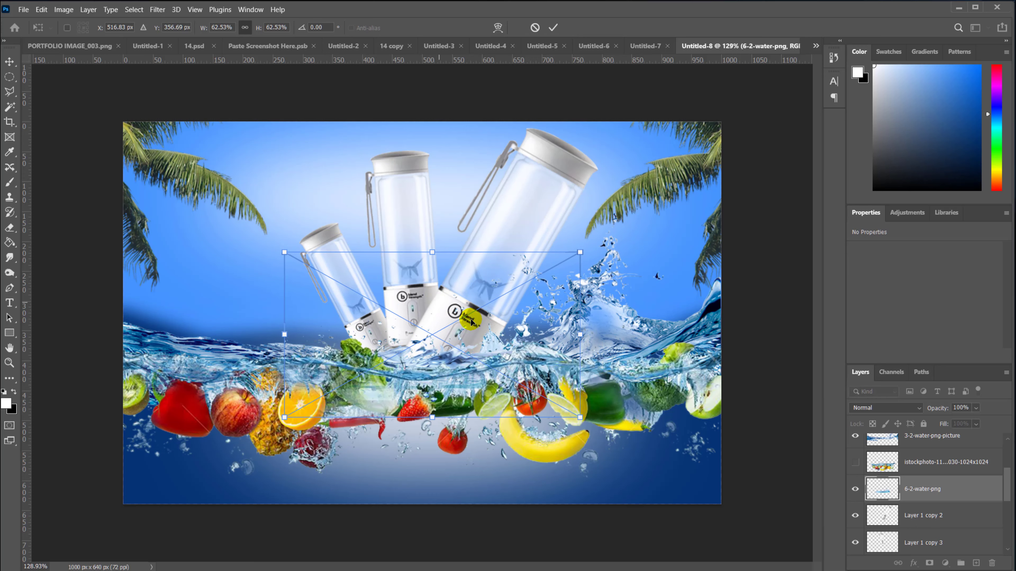
left_click_drag(502, 347, 497, 321)
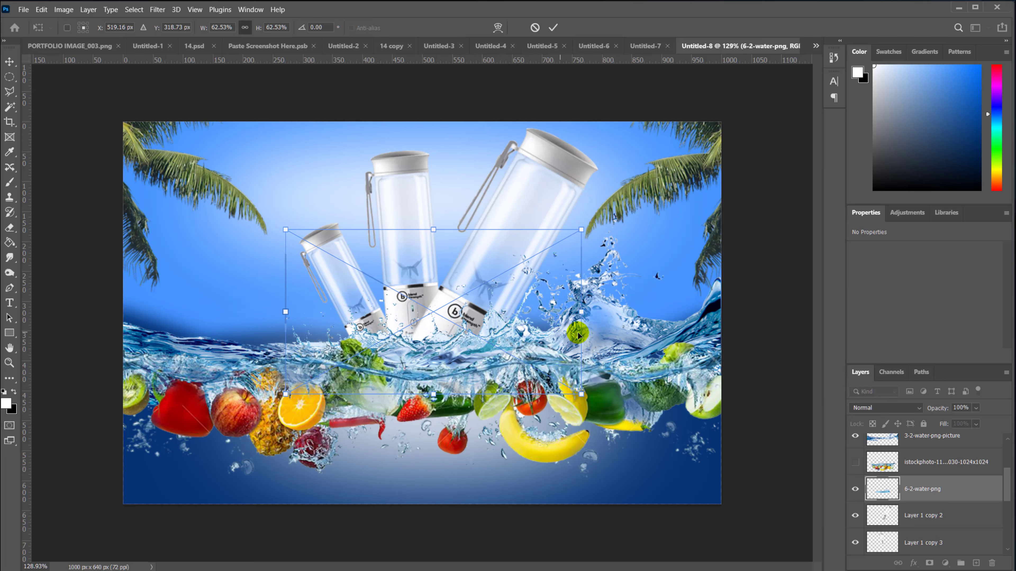
left_click_drag(583, 313, 516, 345)
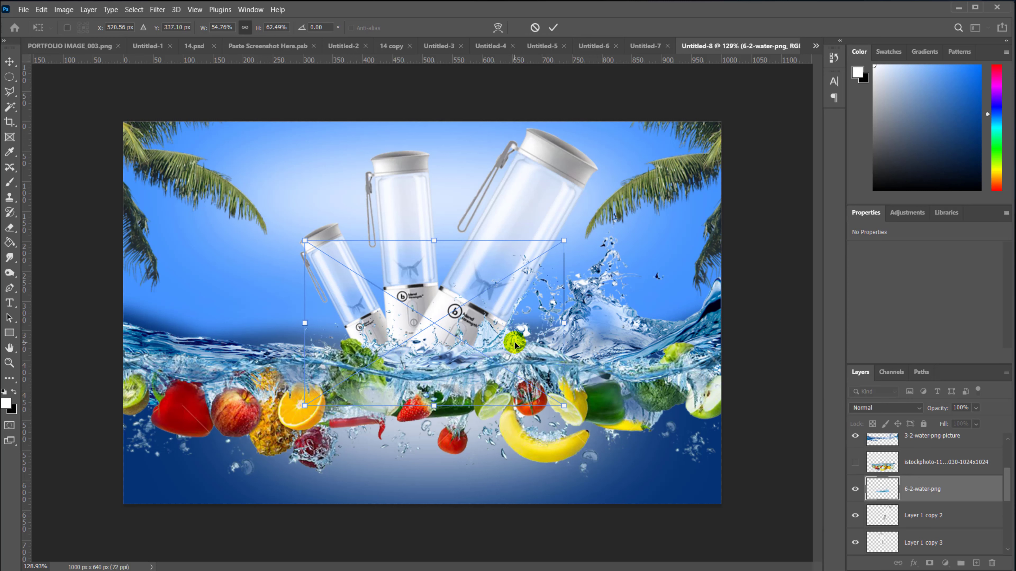
key("Return")
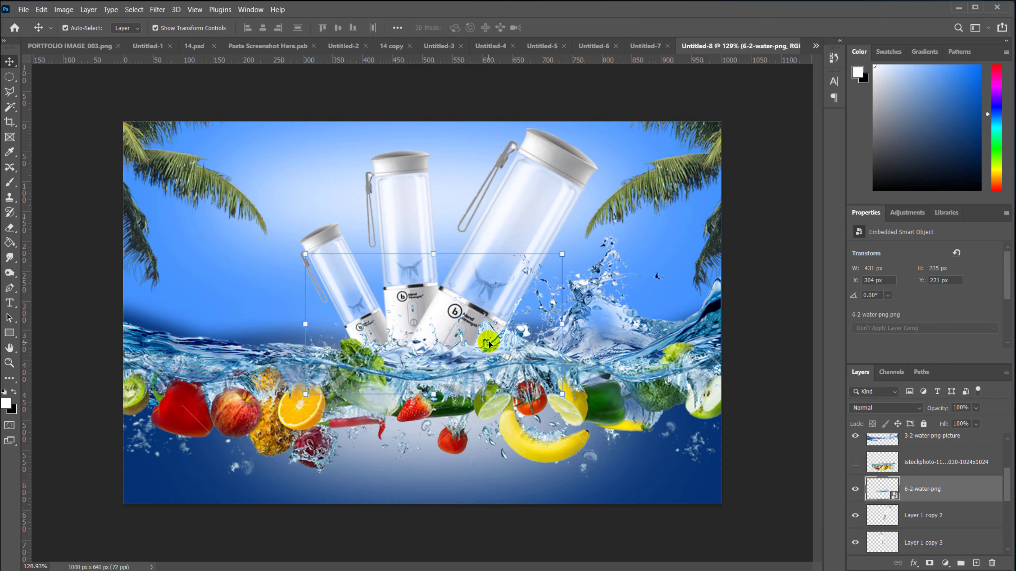
Duplicate the splash layer, move the original 6-2-water-png below Layer 1 copy behind the bottles, and toggle its visibility to check it.
left_click_drag(954, 498, 977, 563)
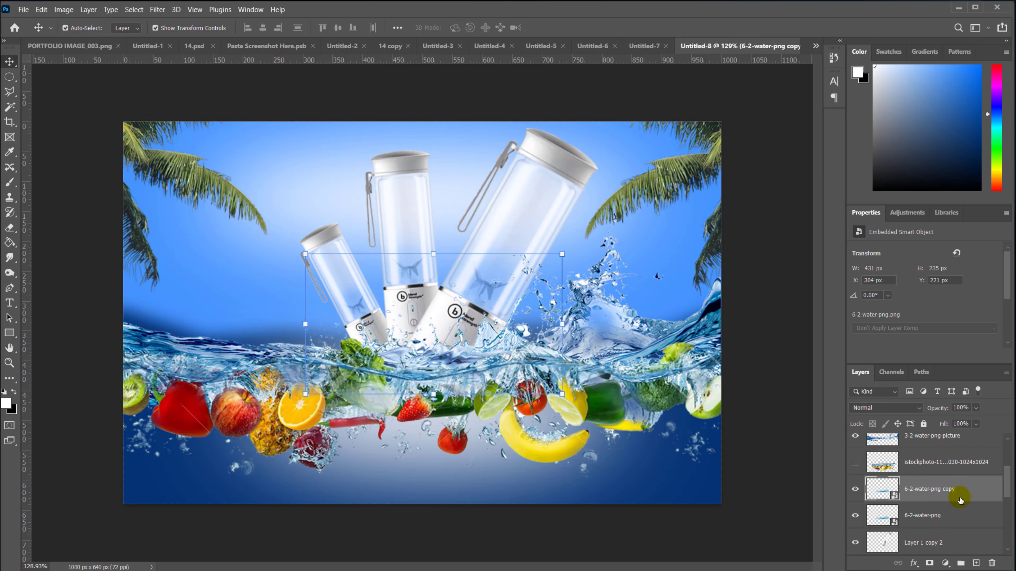
scroll(1007, 494, "down", 3)
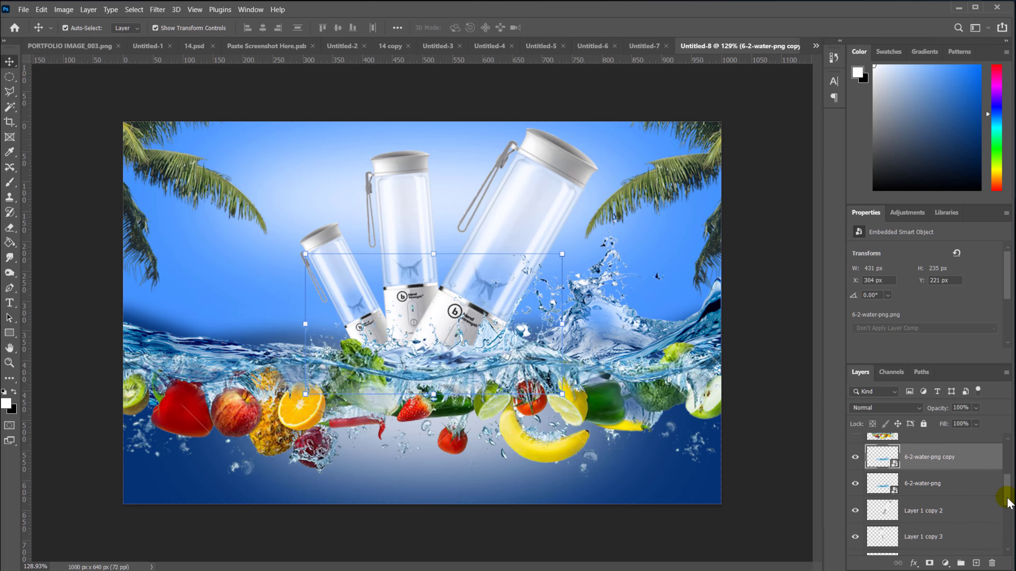
left_click_drag(952, 465, 958, 553)
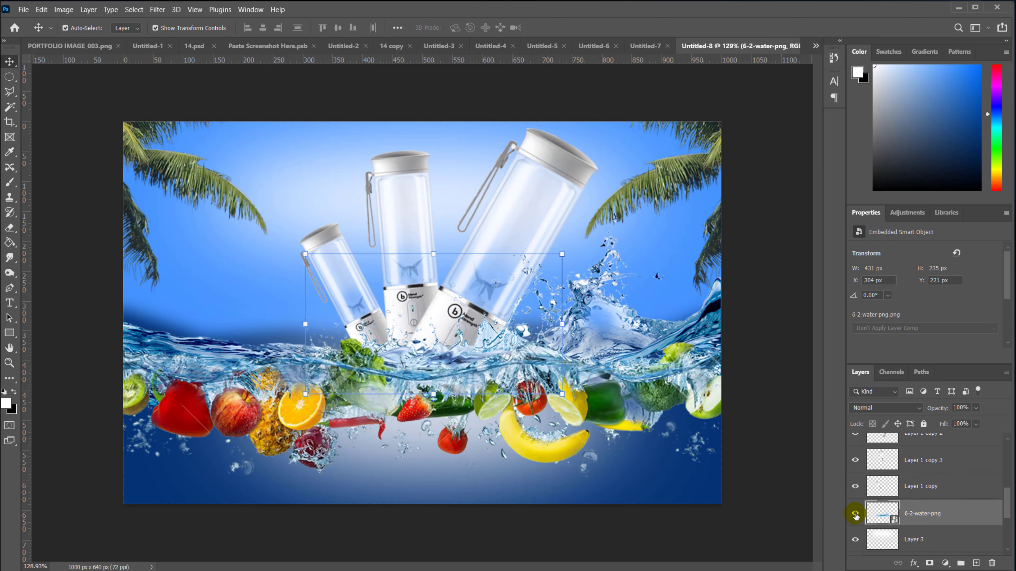
left_click(855, 514)
left_click(855, 515)
Raise the splash behind the bottles, widen it on both sides to about 658 px, and shift it slightly left and up.
left_click_drag(432, 252, 430, 225)
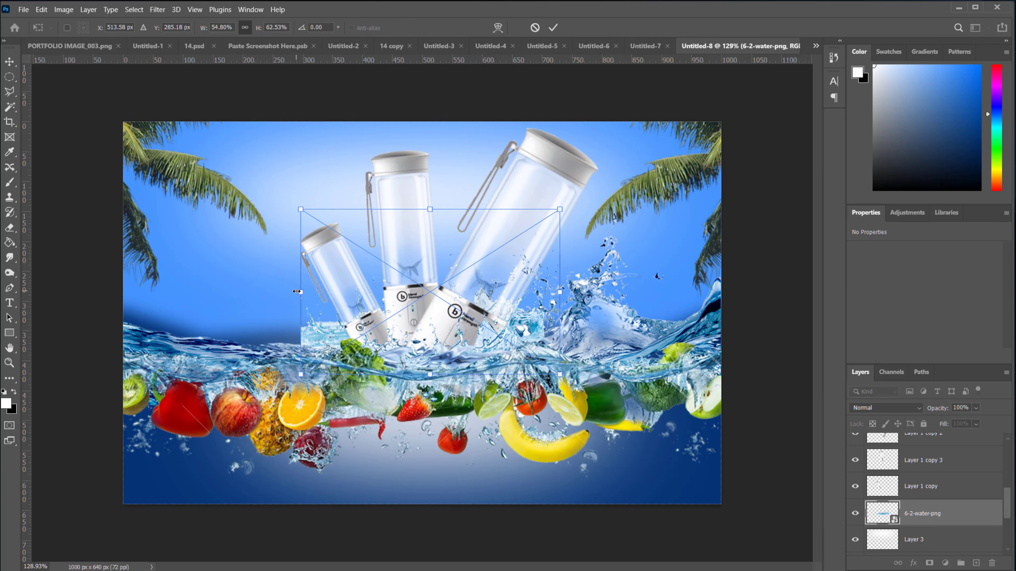
left_click_drag(296, 292, 254, 306)
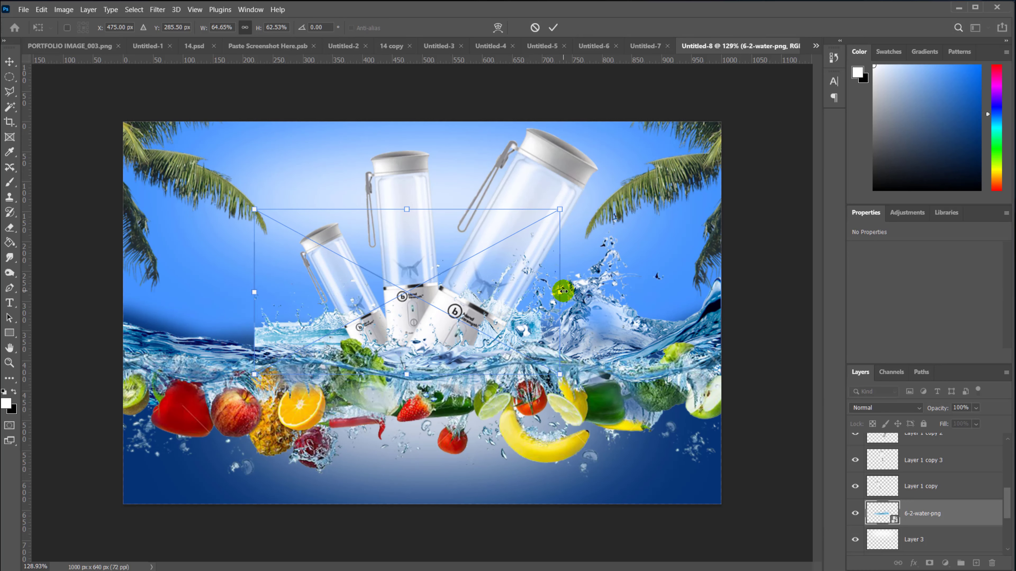
left_click_drag(564, 292, 650, 293)
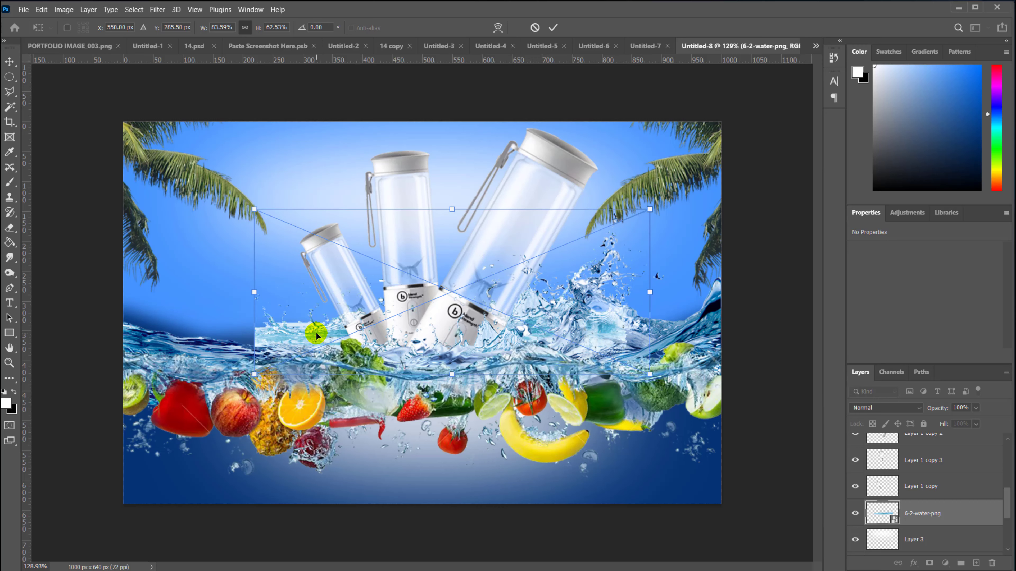
mouse_move(316, 333)
left_mouse_down()
mouse_move(300, 346)
mouse_move(303, 317)
left_mouse_up()
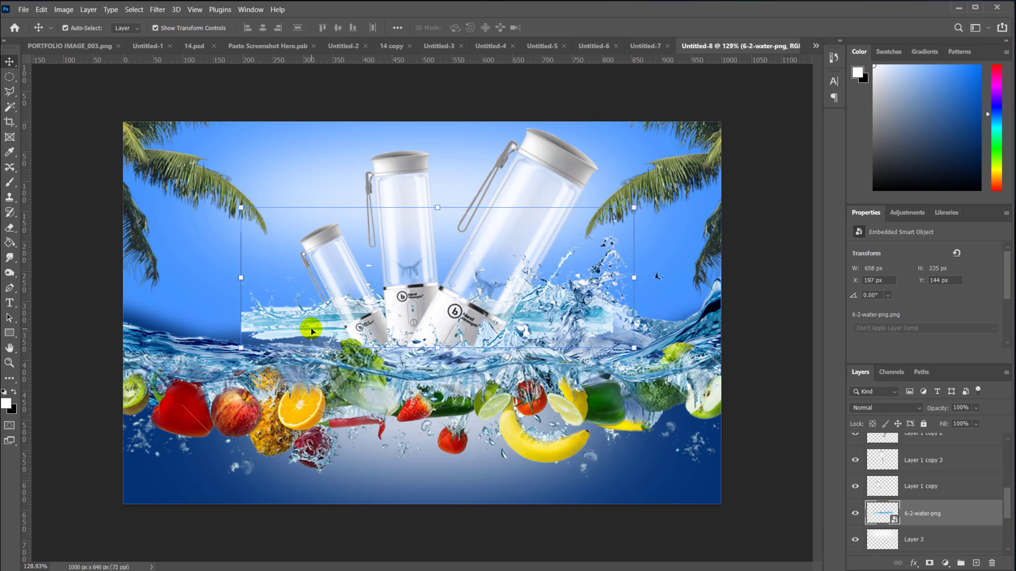
Warp the splash behind the bottles, bending both ends down into the water and bulging its middle up around the bottle bases.
left_click(41, 9)
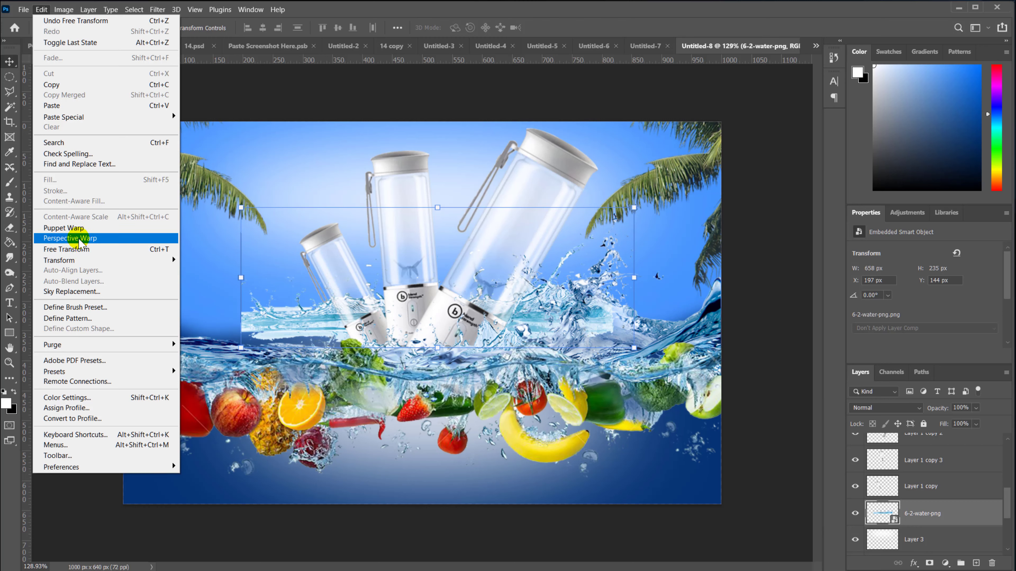
mouse_move(84, 261)
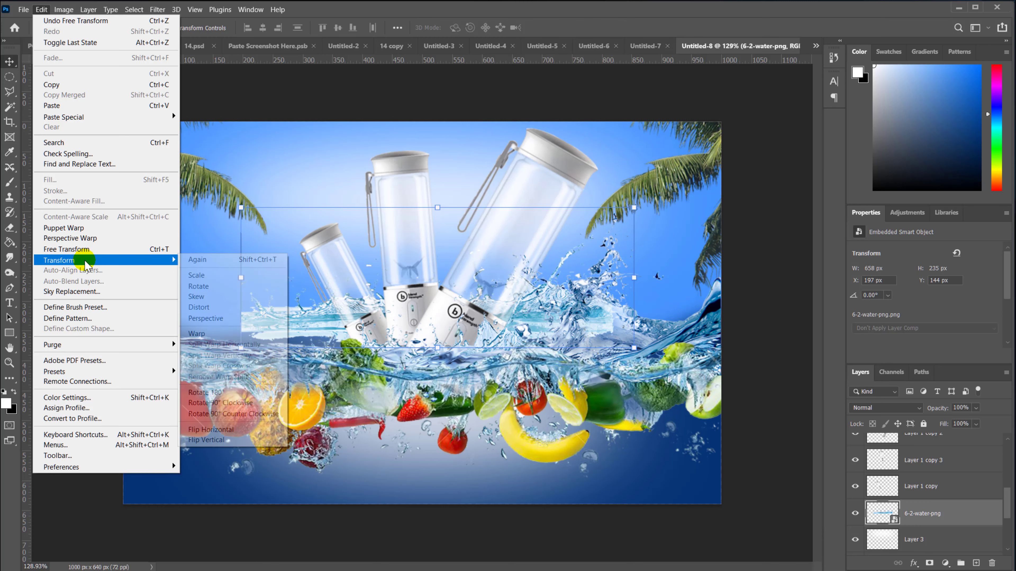
left_click(217, 332)
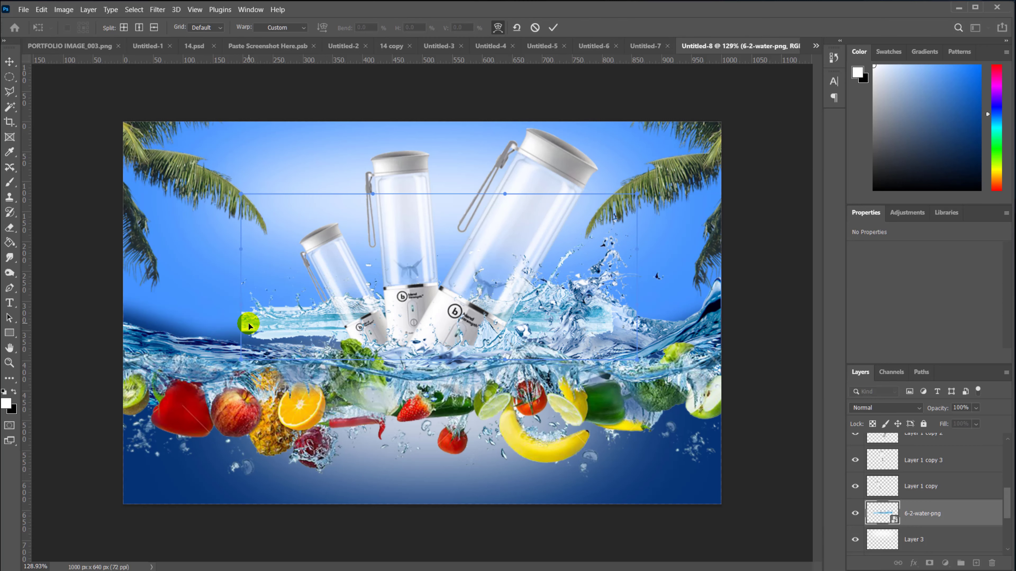
left_click_drag(248, 327, 232, 366)
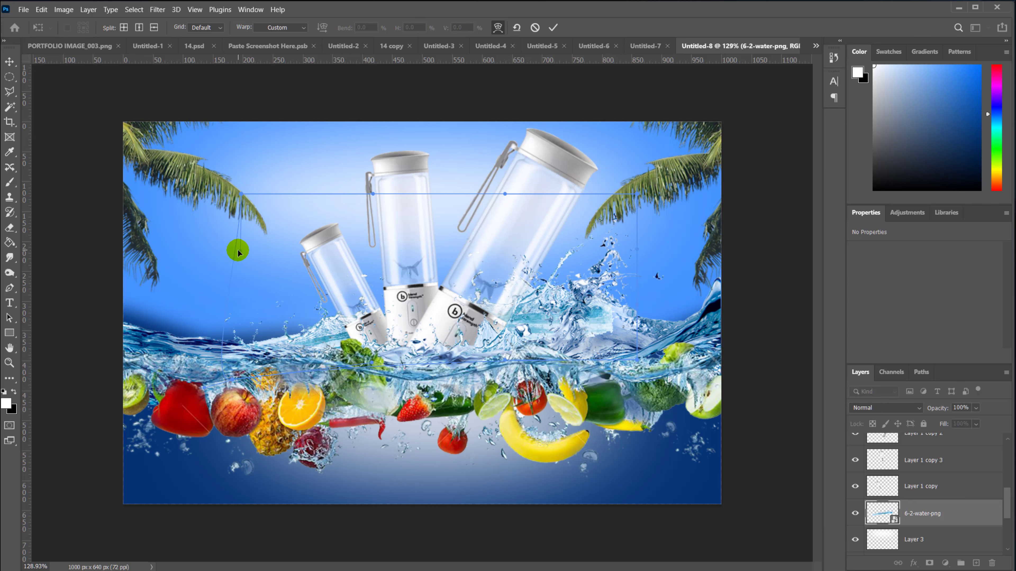
left_click_drag(238, 251, 242, 261)
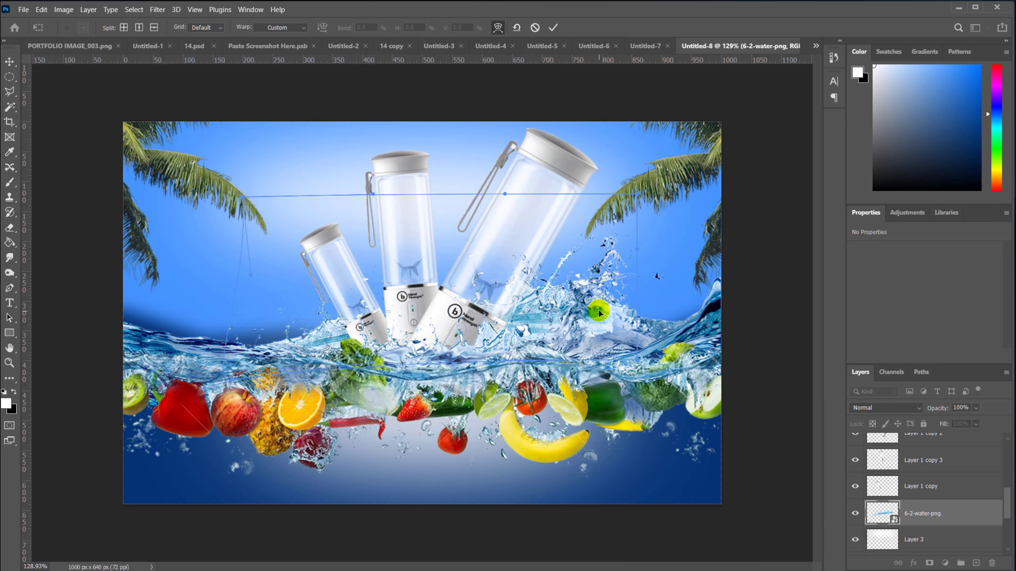
left_click_drag(599, 314, 641, 365)
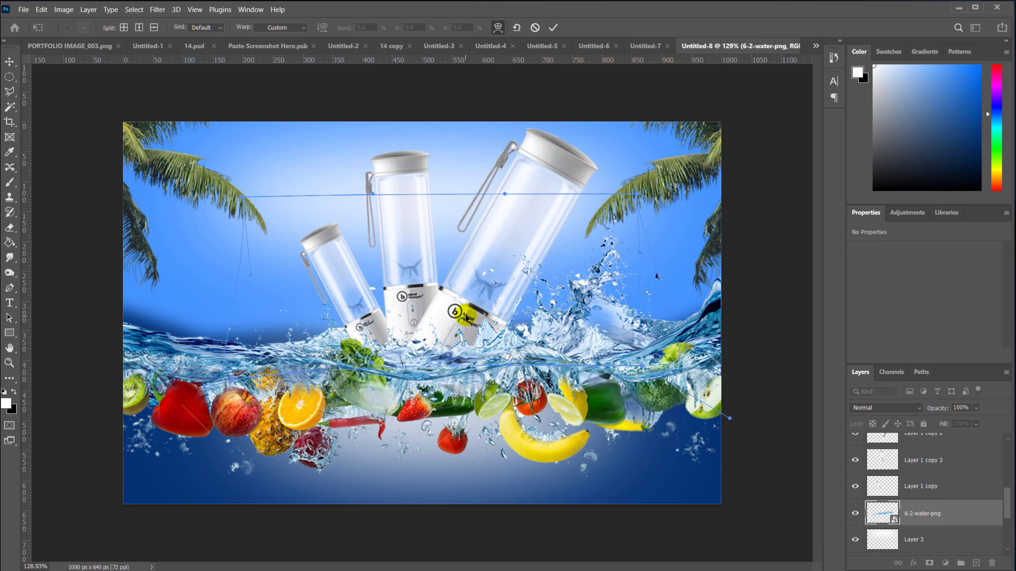
left_click_drag(462, 332, 444, 311)
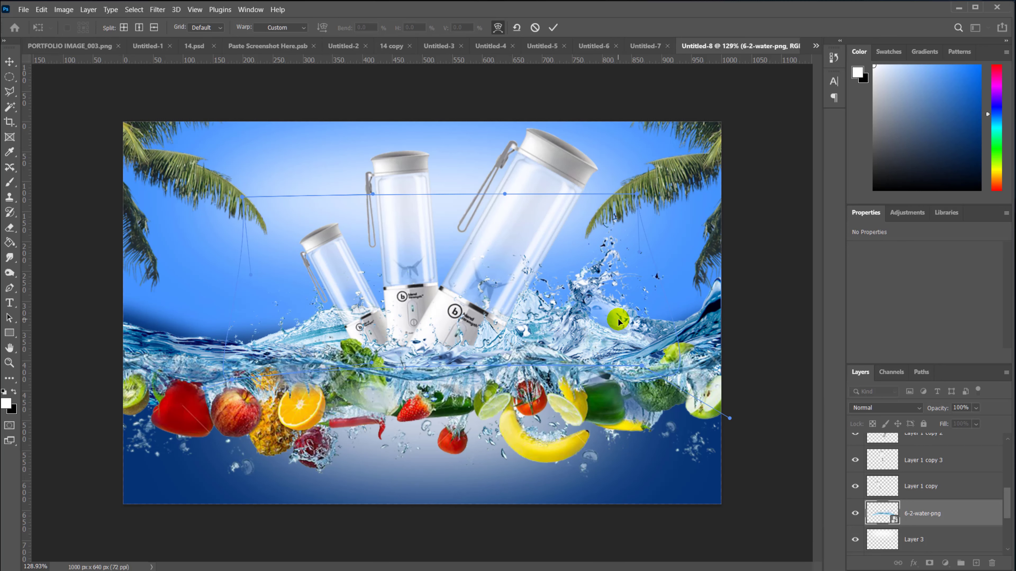
key("Return")
Check the 3-2-water-png-picture wave by toggling it, squash it to about 83% height, and shift it left and slightly up.
left_click(595, 316)
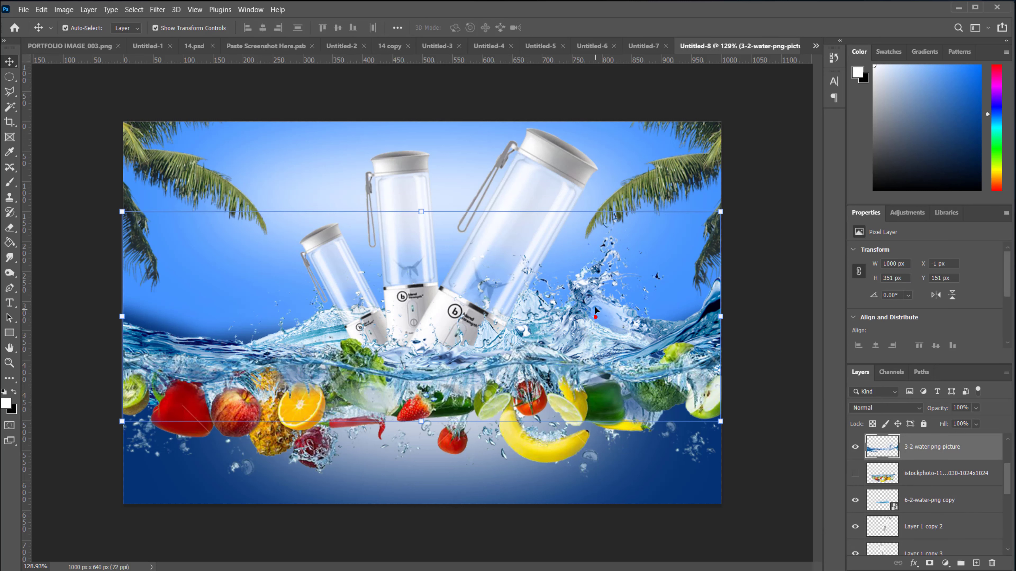
left_click(854, 447)
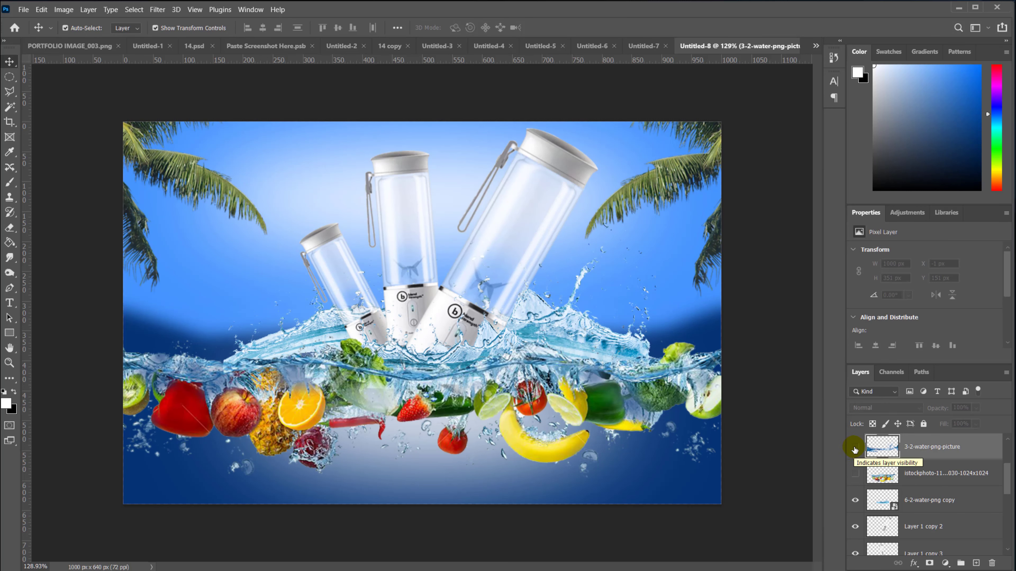
left_click(855, 447)
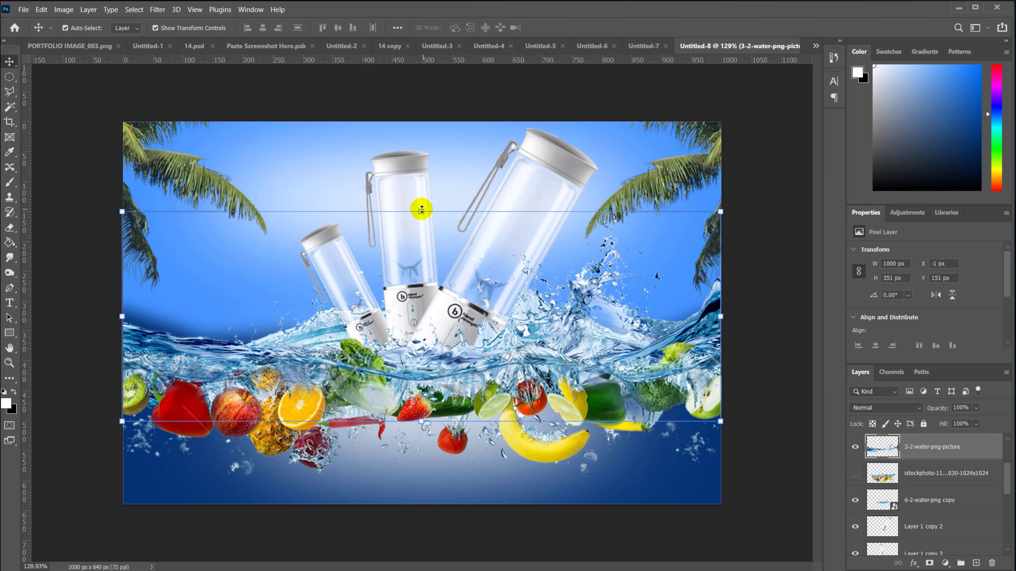
left_click(420, 210)
left_click_drag(419, 209, 418, 245)
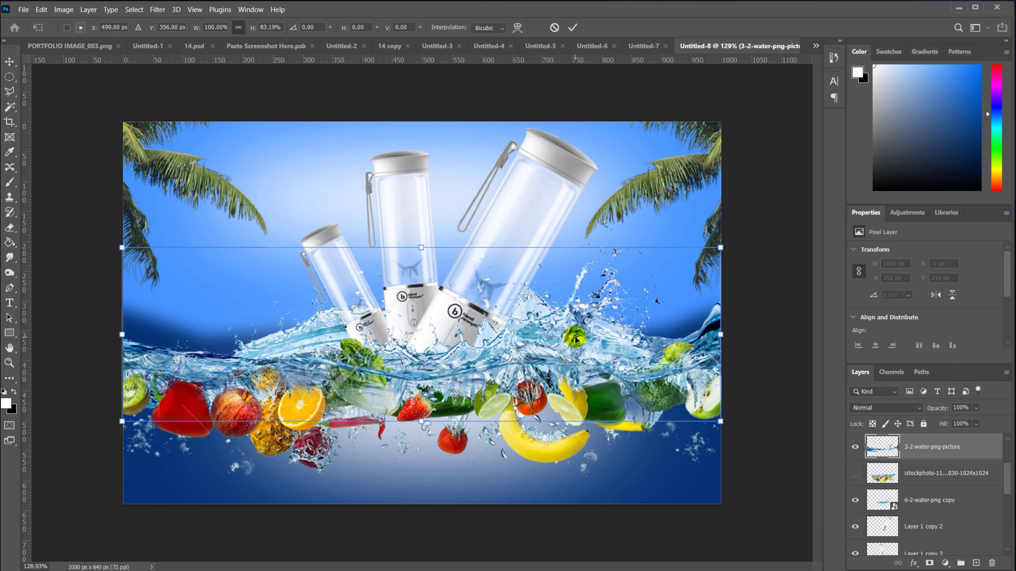
mouse_move(561, 333)
left_mouse_down()
mouse_move(540, 316)
mouse_move(563, 310)
mouse_move(580, 326)
mouse_move(562, 312)
mouse_move(591, 440)
mouse_move(554, 556)
mouse_move(548, 320)
mouse_move(565, 327)
mouse_move(522, 332)
mouse_move(551, 328)
left_mouse_up()
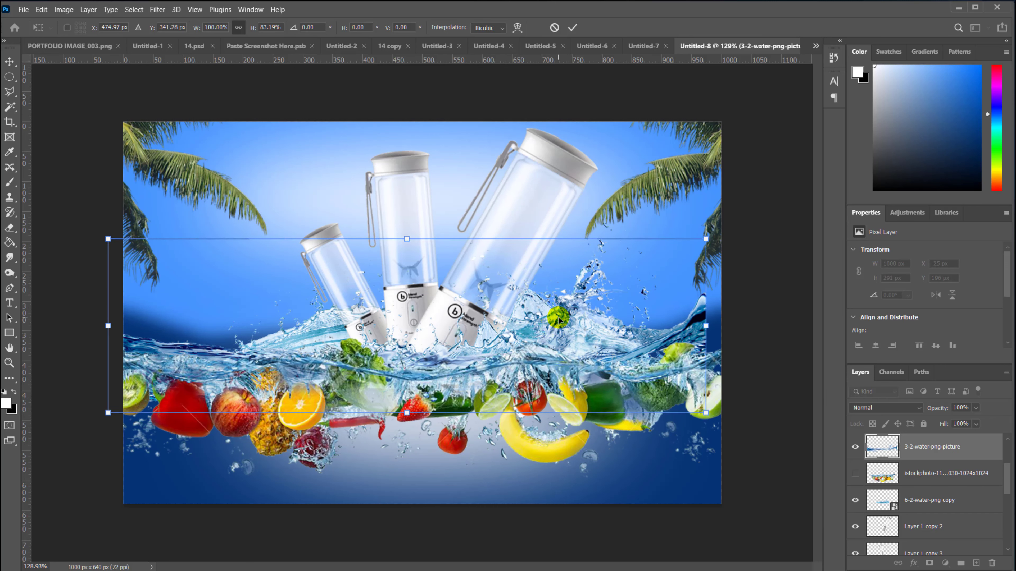
left_click(107, 225)
Enlarge the Eraser to 80 px and fade the cut-off right end of the wave at 27% opacity.
left_click(10, 228)
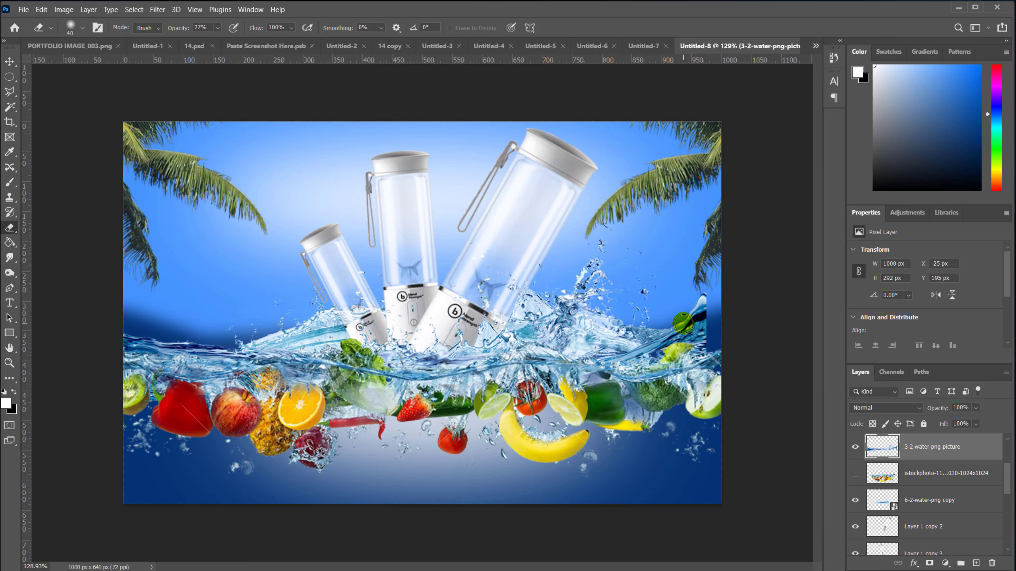
key("bracketright")
key("bracketright")
key("bracketright")
key("bracketright")
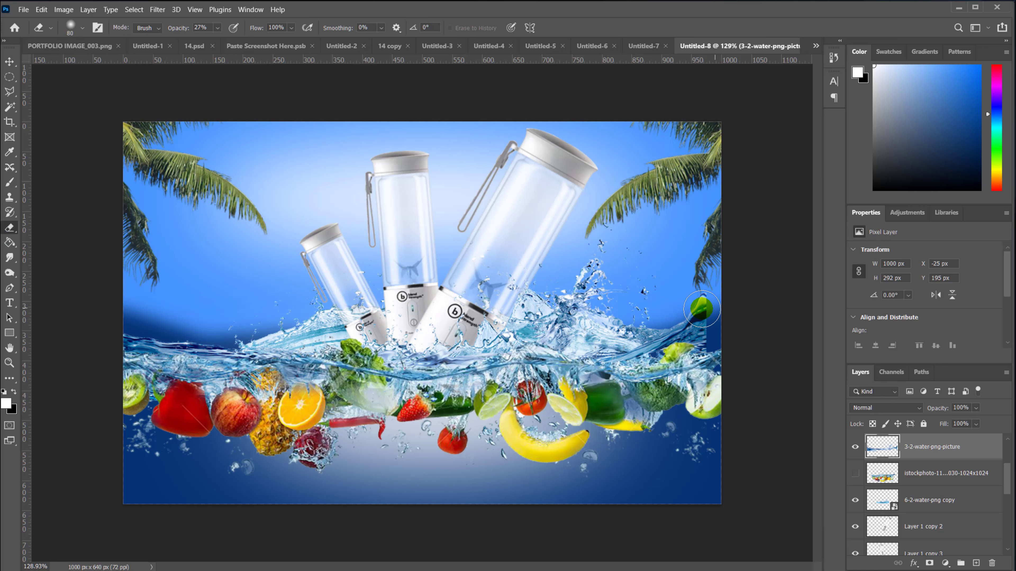
left_click_drag(702, 309, 717, 333)
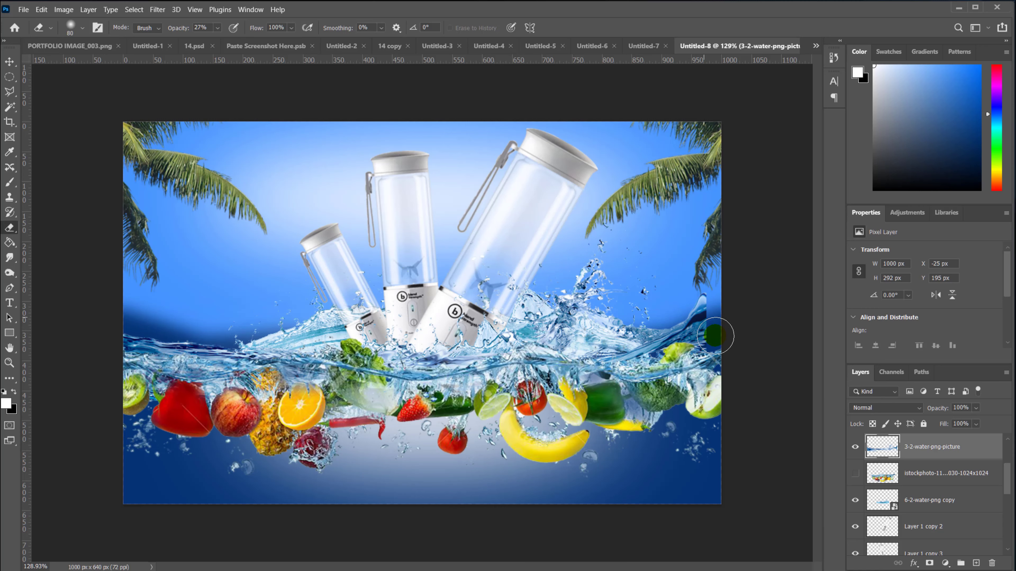
Toggle the 3-2-water-png-picture layer to check it, set the Eraser opacity to 100%, and erase the wave on both sides of the image.
left_click(855, 449)
left_click(855, 449)
left_click(919, 448)
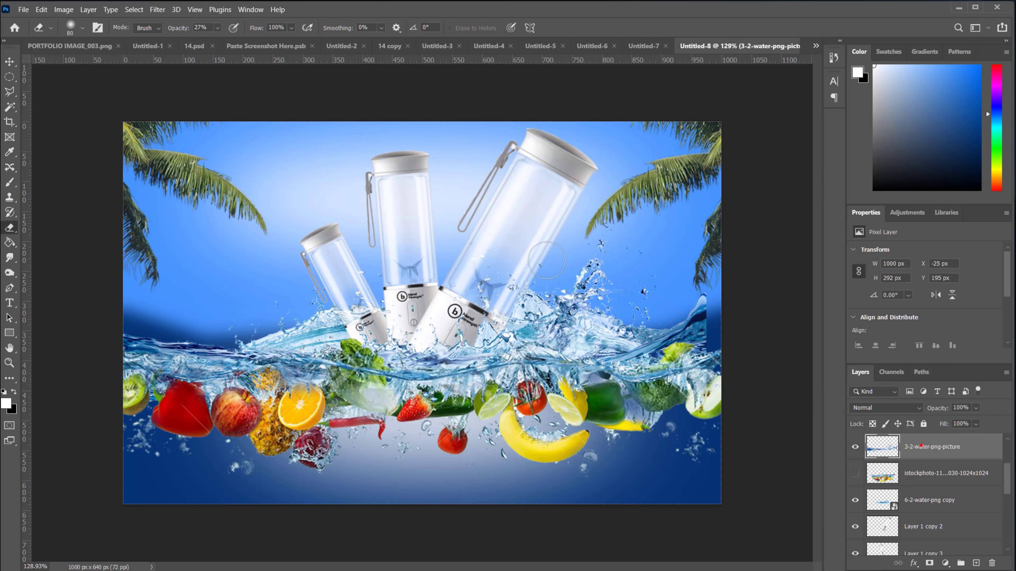
left_click(217, 27)
mouse_move(602, 190)
left_mouse_down()
mouse_move(722, 345)
mouse_move(703, 330)
mouse_move(705, 341)
mouse_move(692, 330)
mouse_move(661, 342)
mouse_move(714, 341)
mouse_move(643, 341)
mouse_move(684, 345)
mouse_move(589, 327)
mouse_move(700, 339)
mouse_move(560, 333)
mouse_move(560, 345)
mouse_move(499, 365)
mouse_move(453, 356)
mouse_move(439, 378)
left_mouse_up()
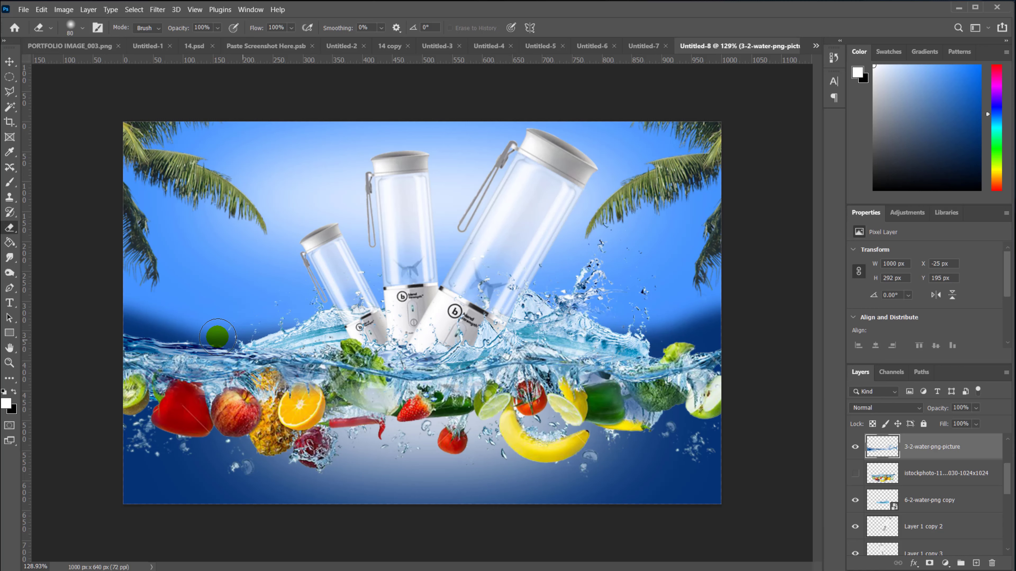
mouse_move(99, 329)
left_mouse_down()
mouse_move(294, 386)
mouse_move(274, 377)
mouse_move(291, 373)
mouse_move(314, 395)
left_mouse_up()
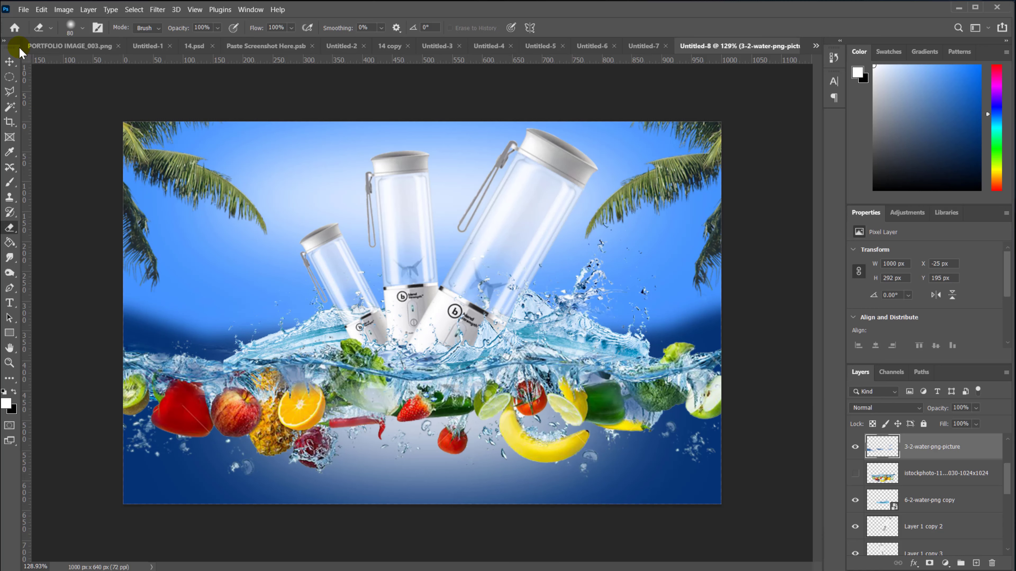
Toggle the 6-2-water-png splash behind the bottles to check it, and shift its hue by +7 with Hue/Saturation.
left_click(9, 62)
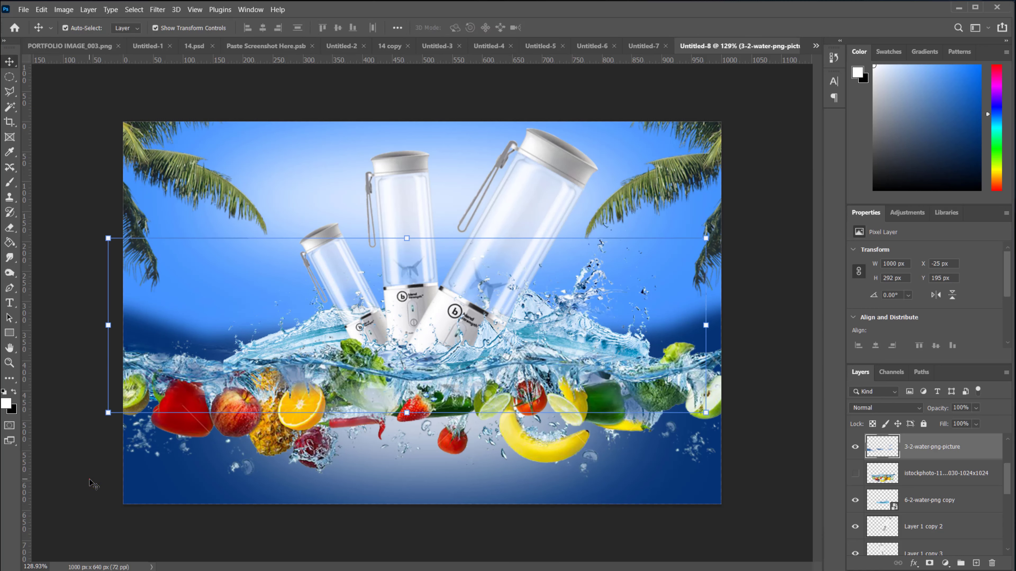
left_click(313, 330)
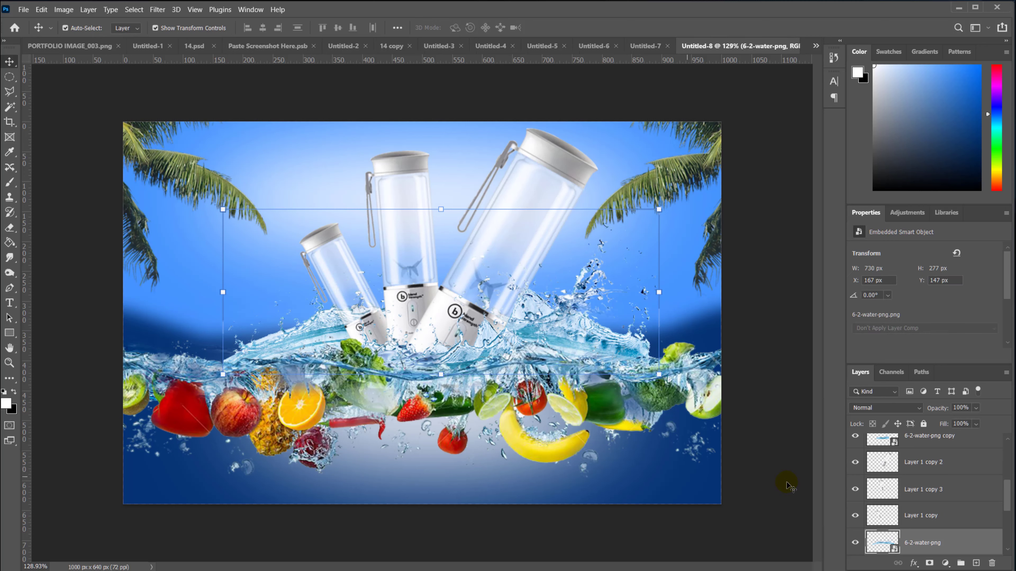
left_click(855, 542)
left_click(855, 542)
left_click(64, 9)
mouse_move(84, 36)
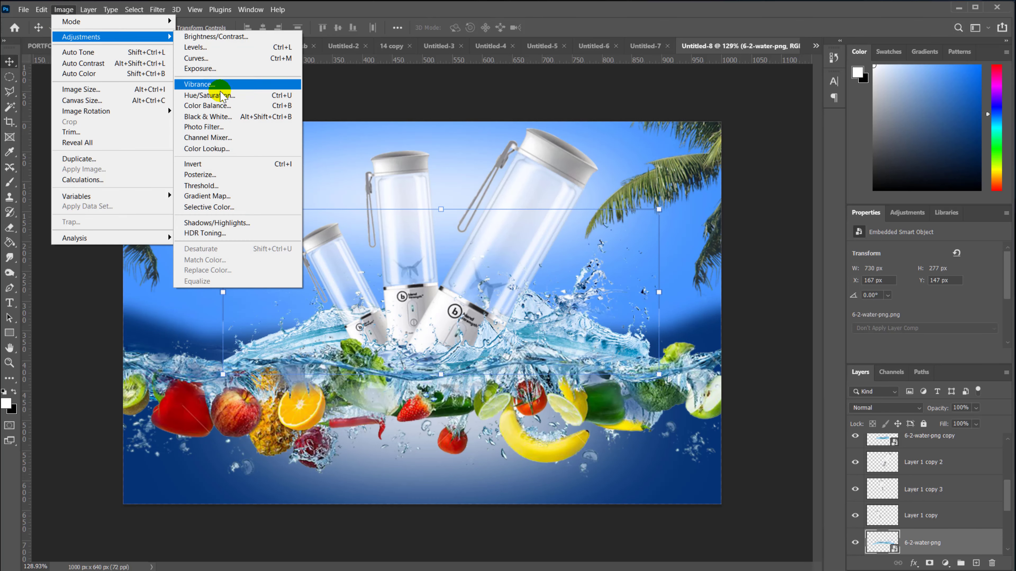
left_click(210, 95)
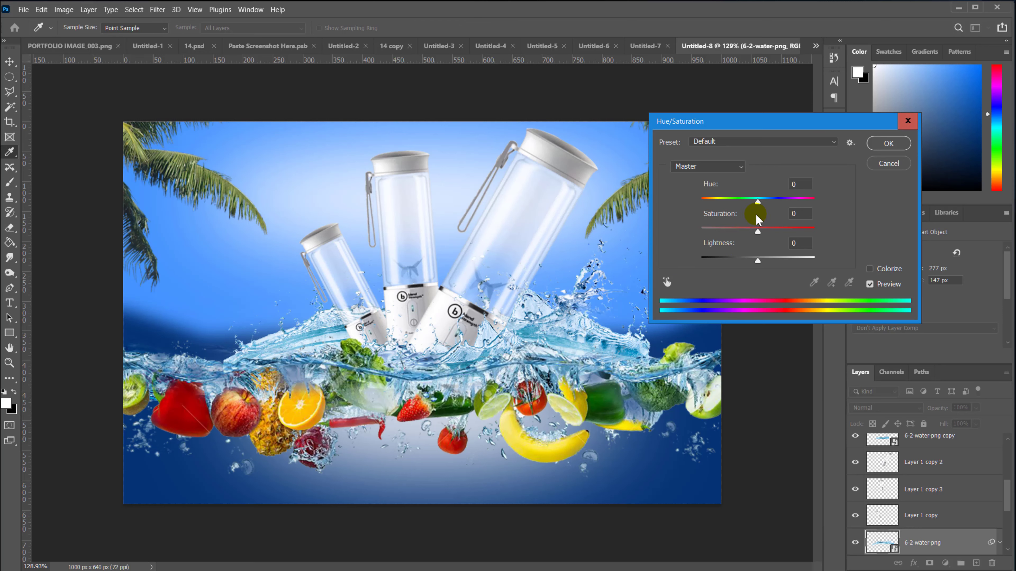
mouse_move(759, 206)
left_mouse_down()
mouse_move(750, 204)
mouse_move(764, 205)
left_mouse_up()
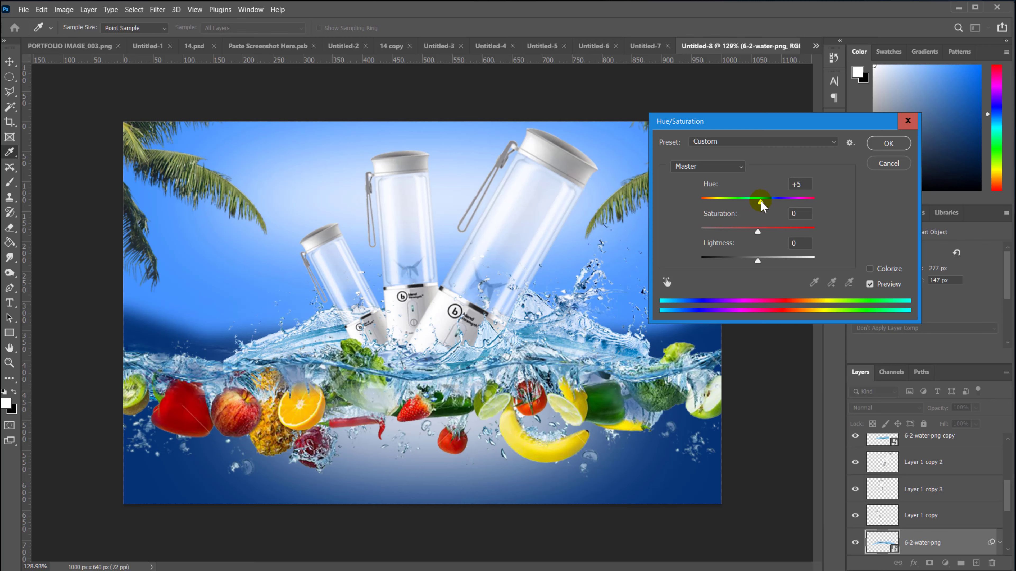
left_click_drag(764, 206, 764, 205)
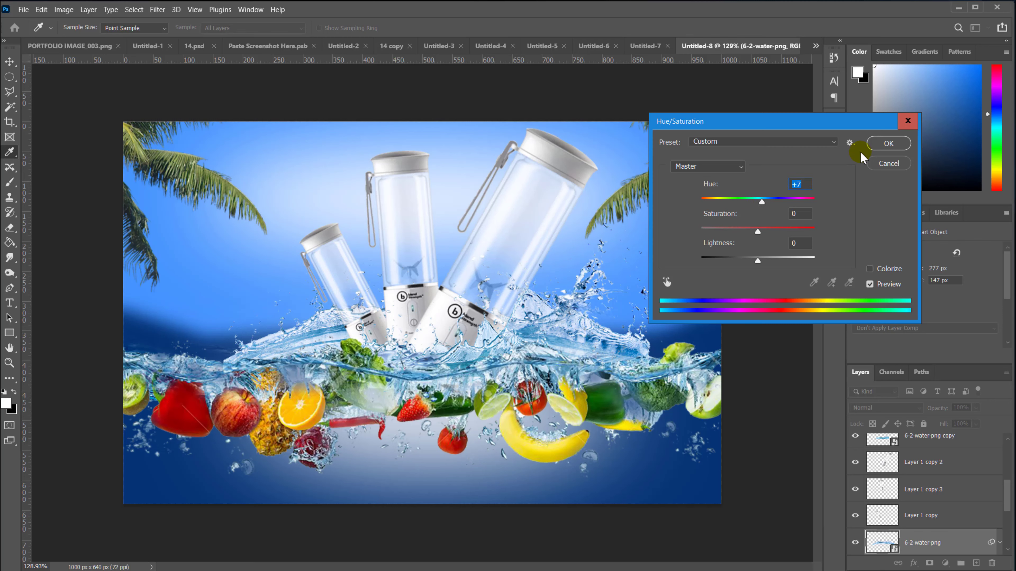
left_click(885, 144)
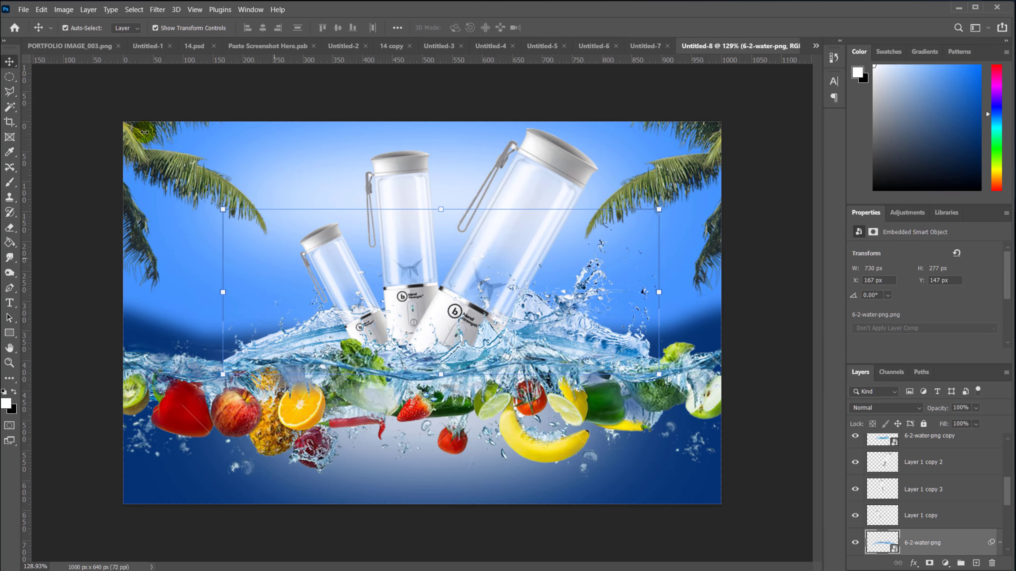
left_click(64, 9)
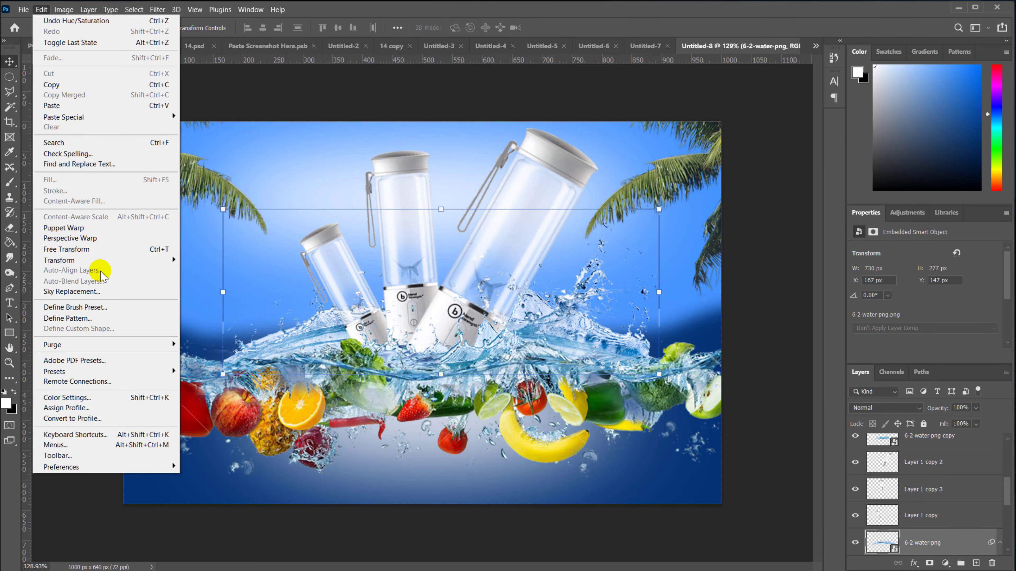
mouse_move(80, 260)
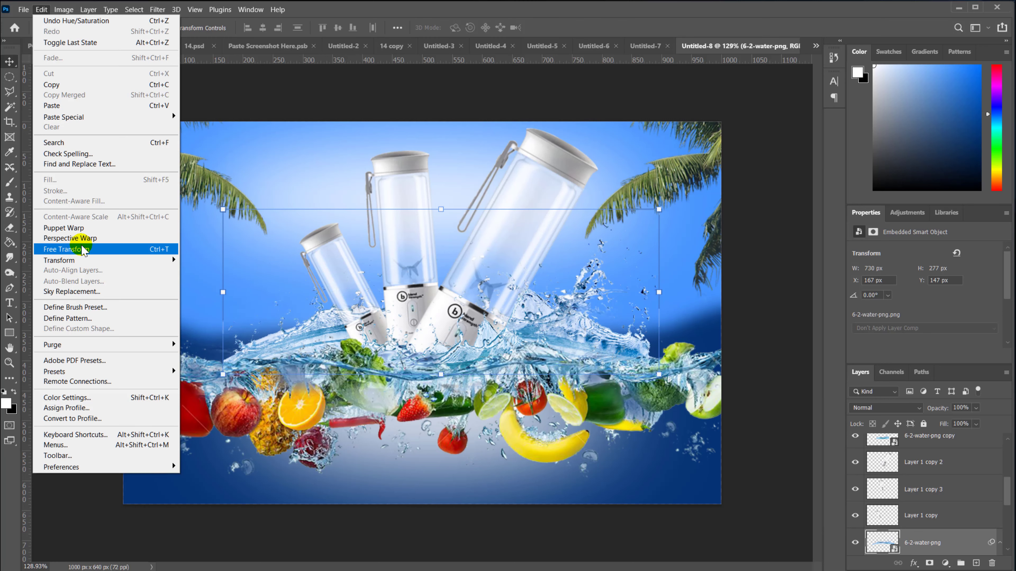
left_click(77, 231)
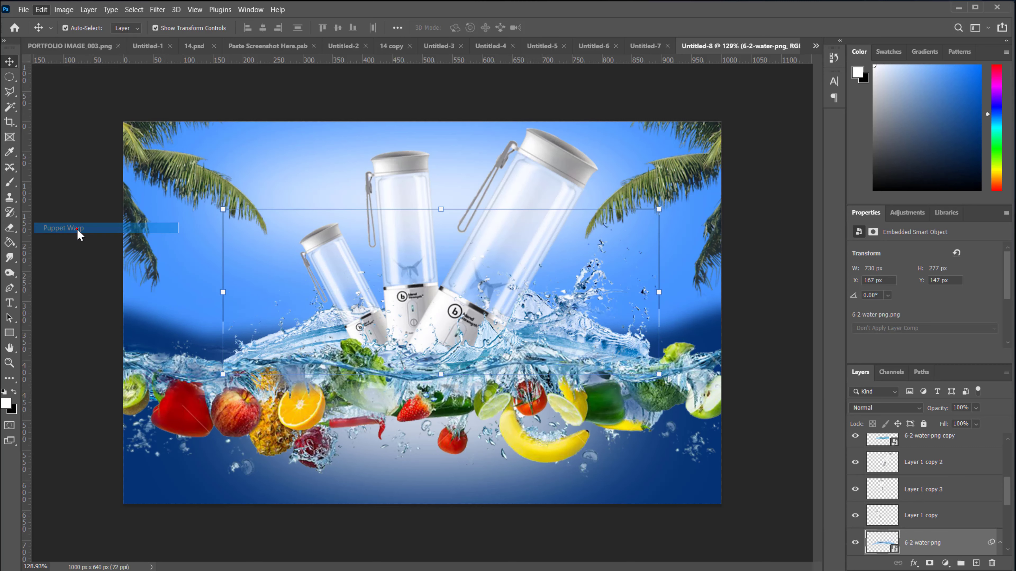
left_click(42, 9)
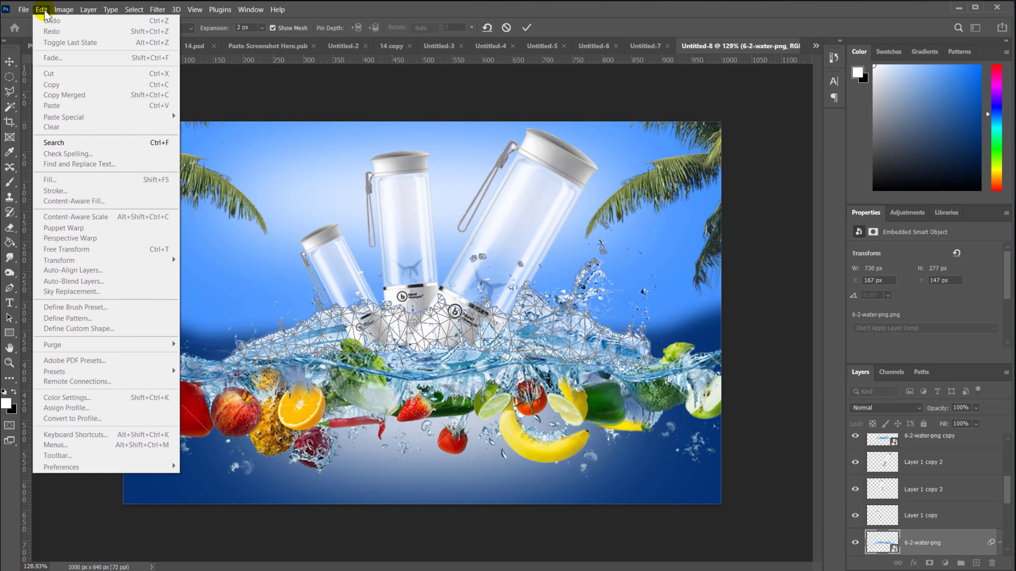
left_click(8, 65)
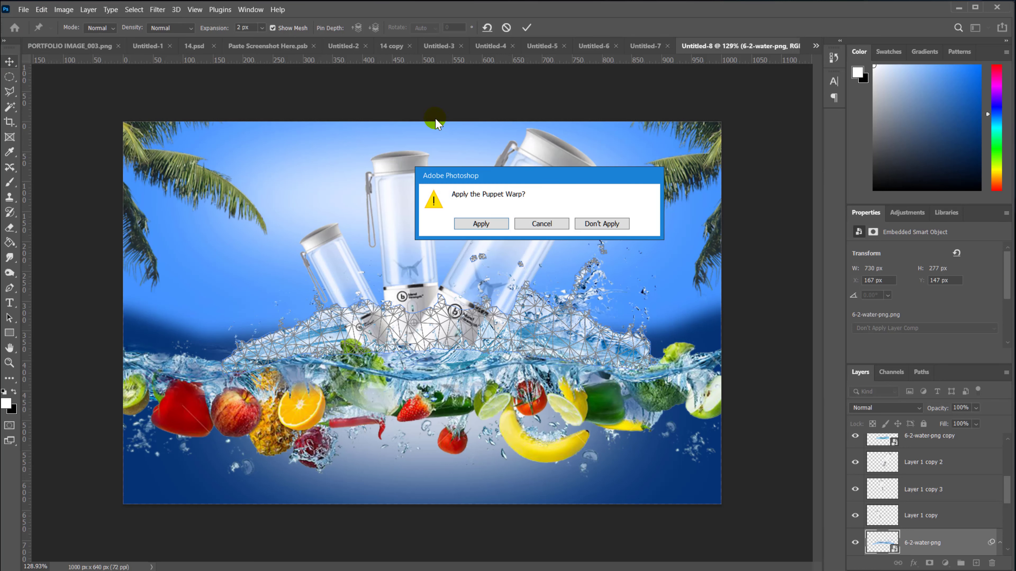
left_click(608, 223)
left_click(42, 9)
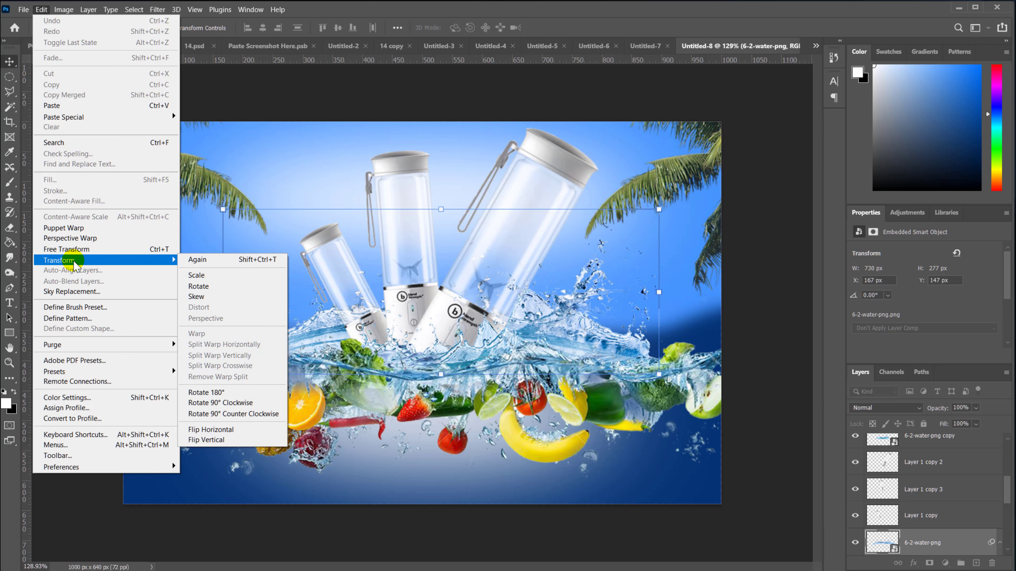
left_click(70, 238)
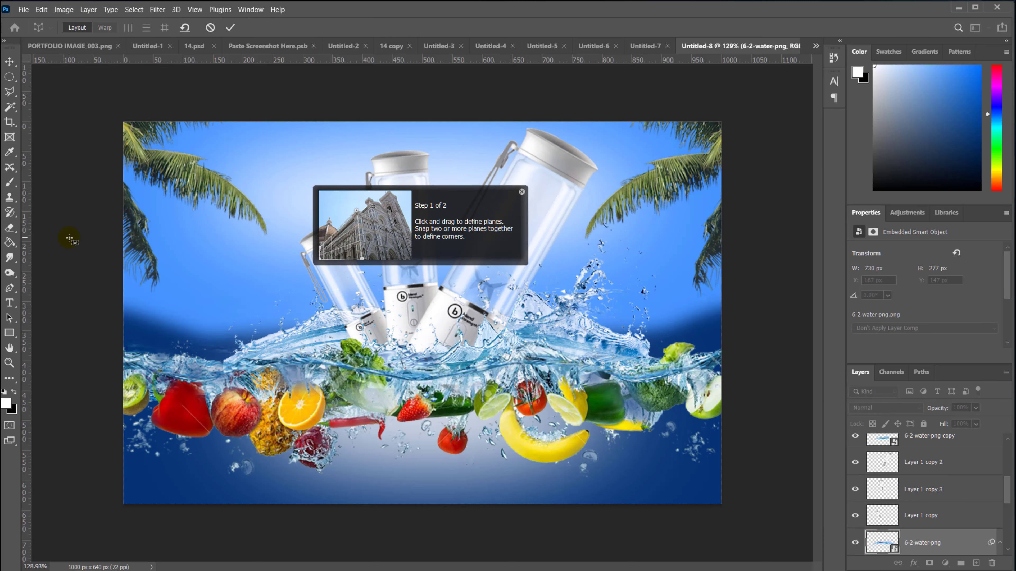
left_click(522, 191)
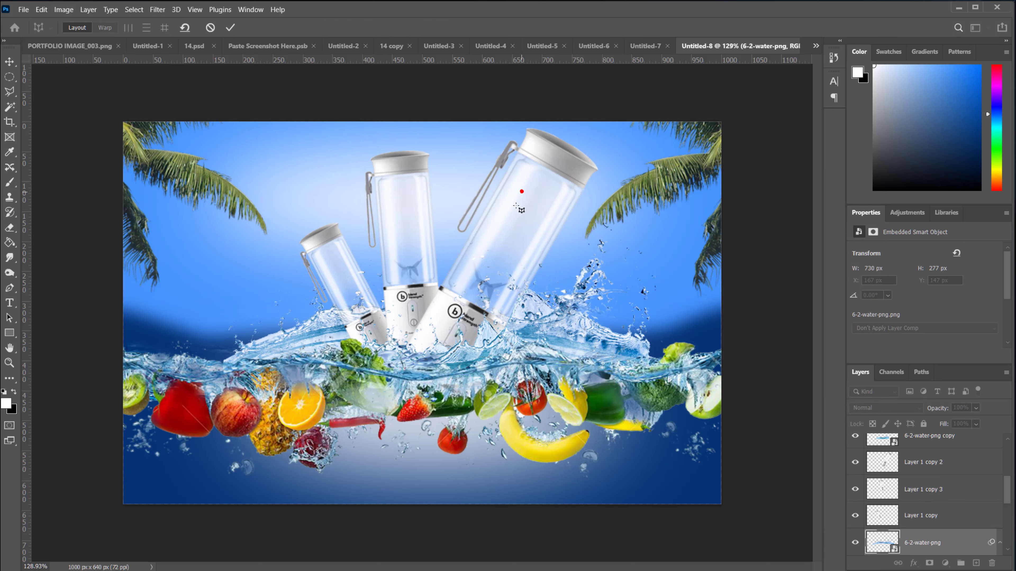
scroll(328, 307, "up", 3)
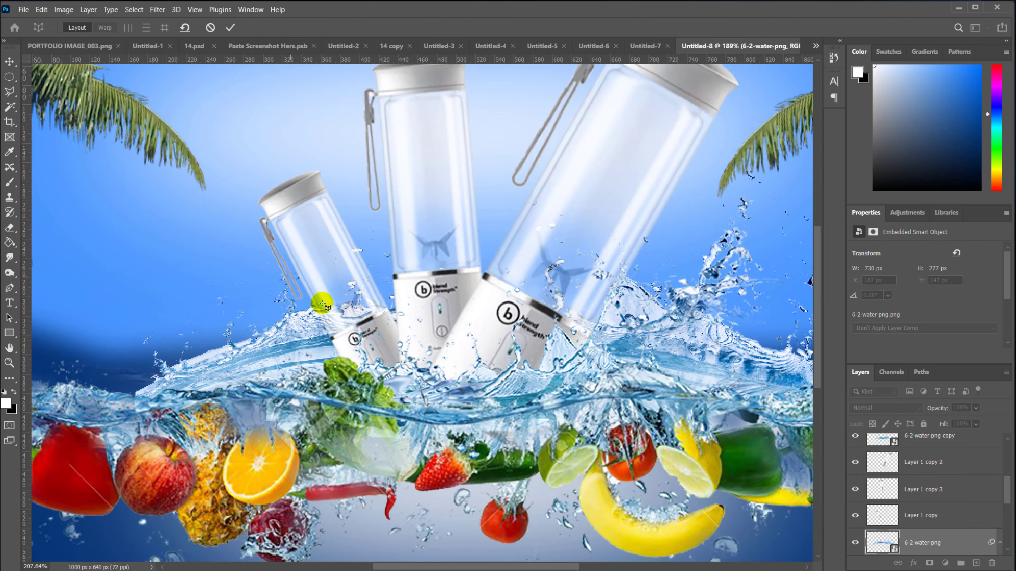
scroll(328, 307, "down", 2)
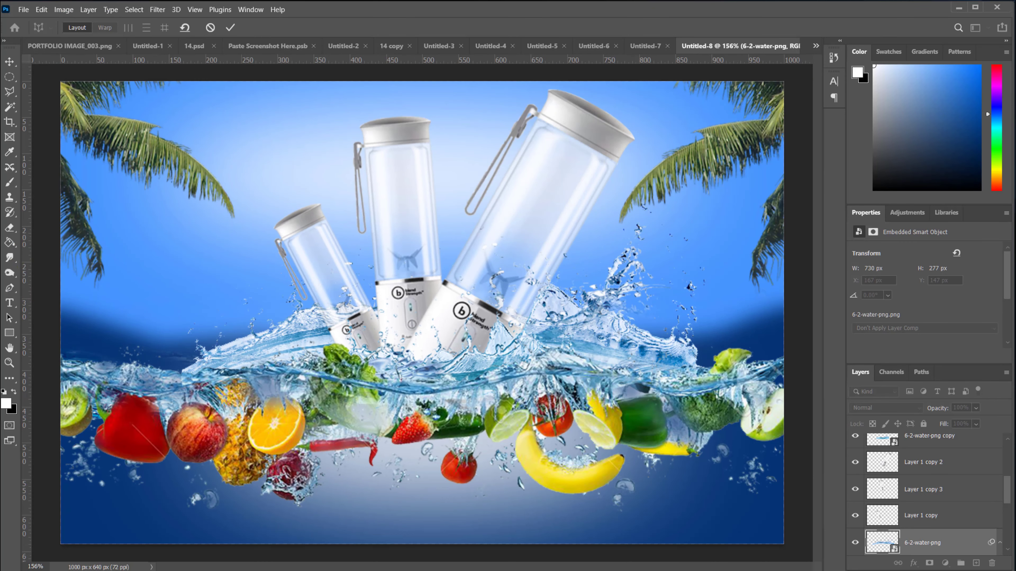
left_click(11, 303)
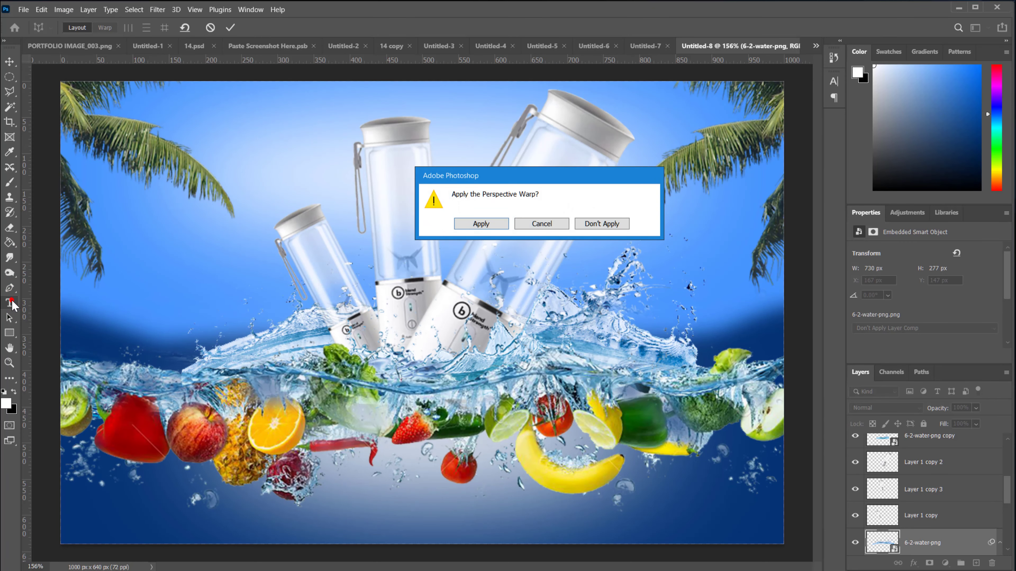
left_click(480, 223)
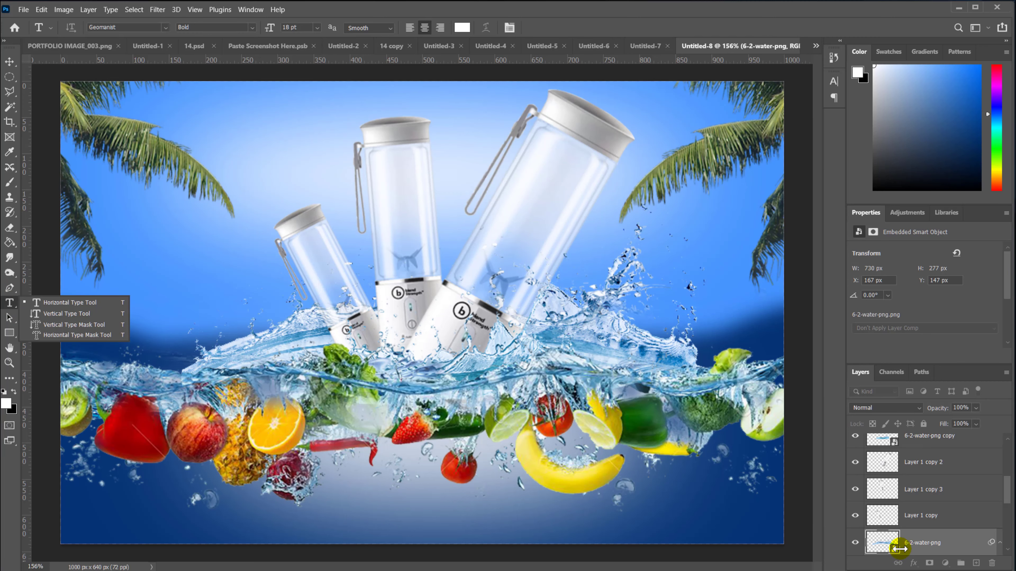
Toggle the 6-2-water-png layer's visibility to check what the splash adds around the bottles.
left_click(855, 543)
left_click(855, 543)
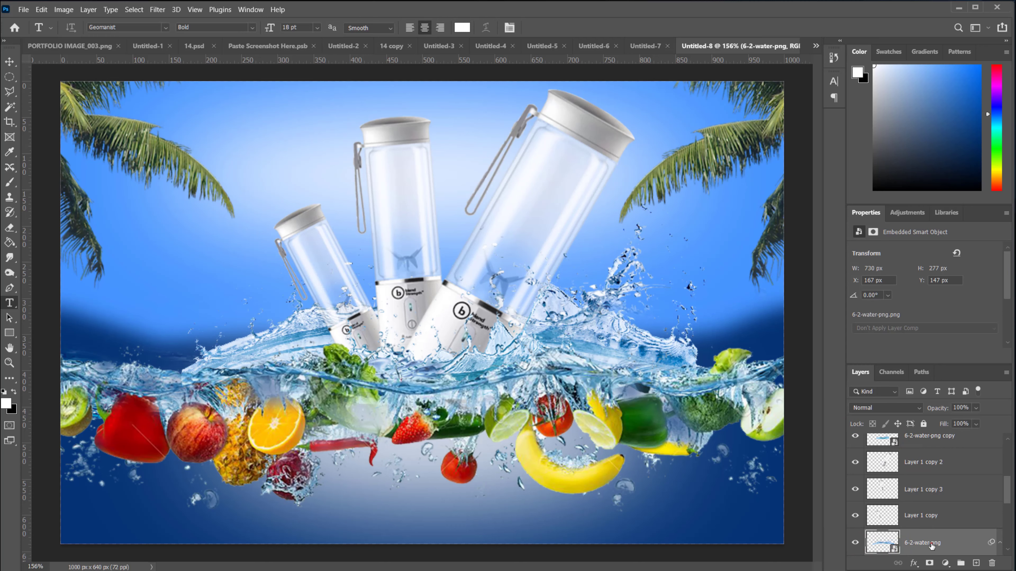
left_click(9, 303)
left_click(64, 9)
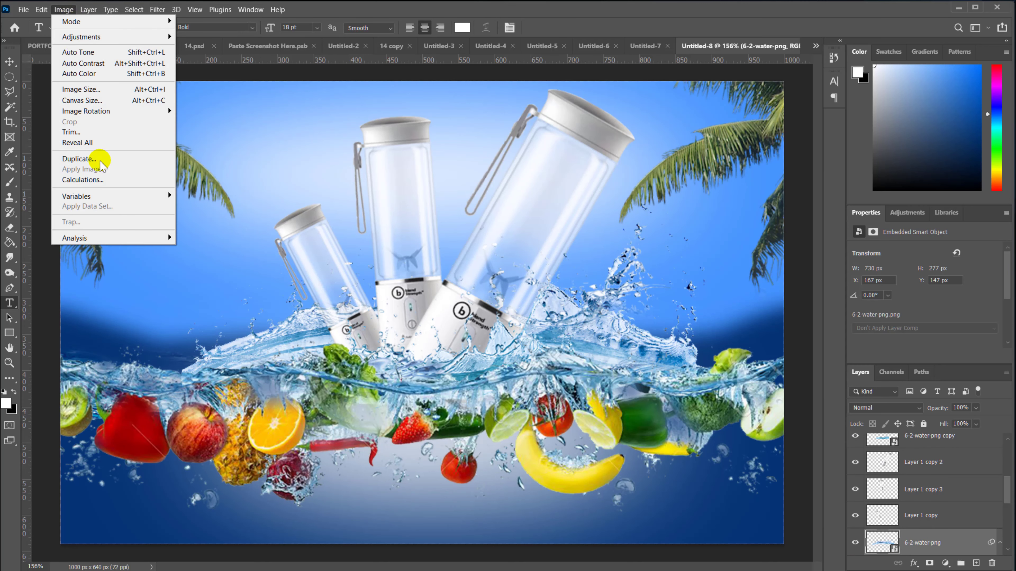
left_click(64, 9)
left_click(87, 10)
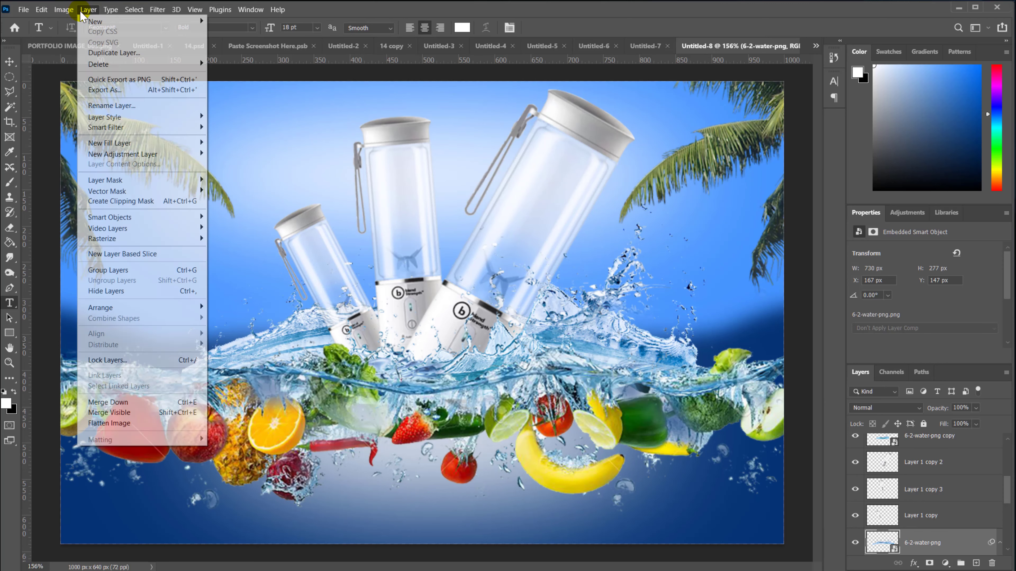
left_click(121, 106)
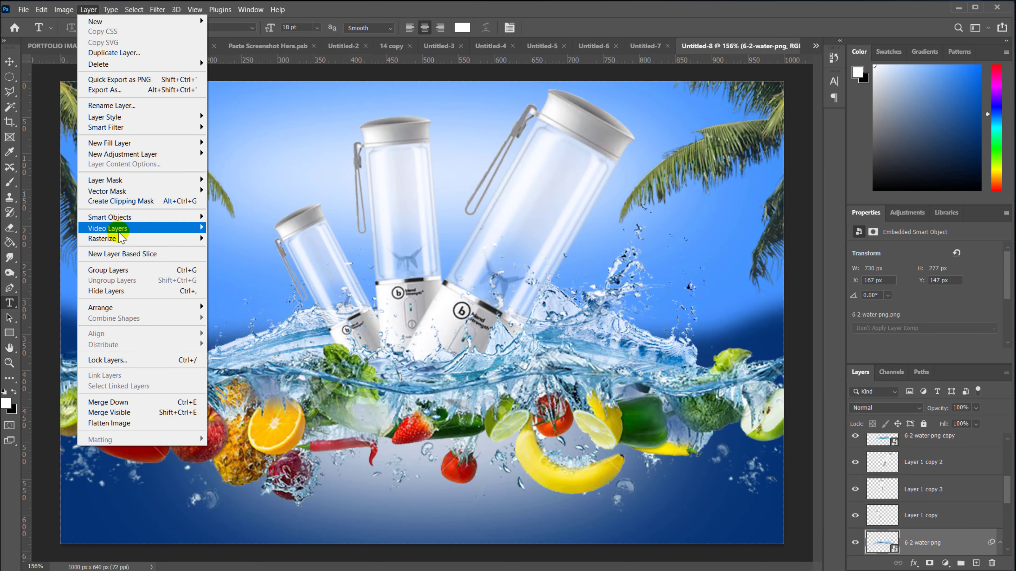
mouse_move(120, 237)
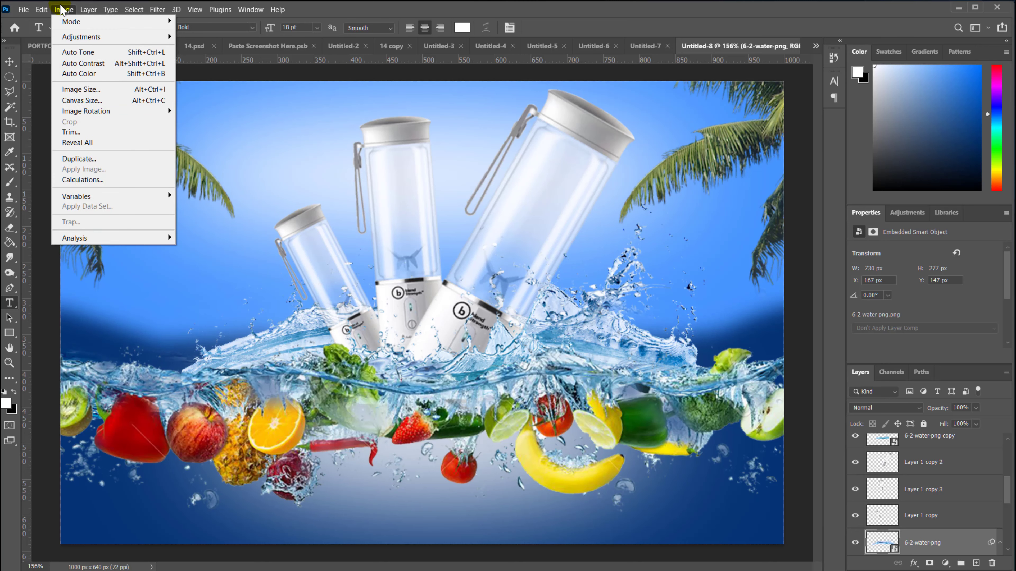
Start a Warp transform on the 6-2-water-png splash and divide it with a 4 x 4 grid.
mouse_move(44, 16)
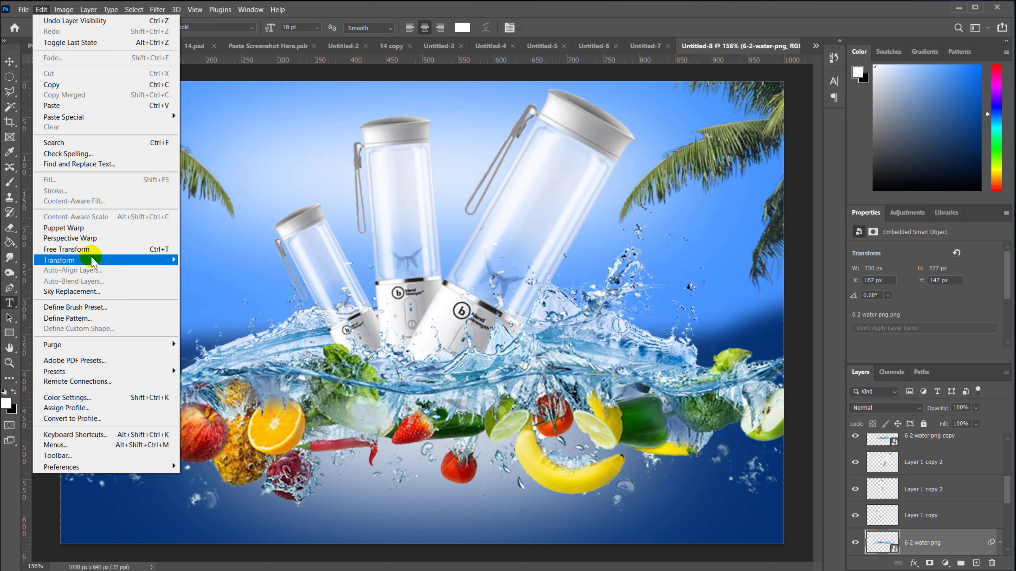
mouse_move(90, 260)
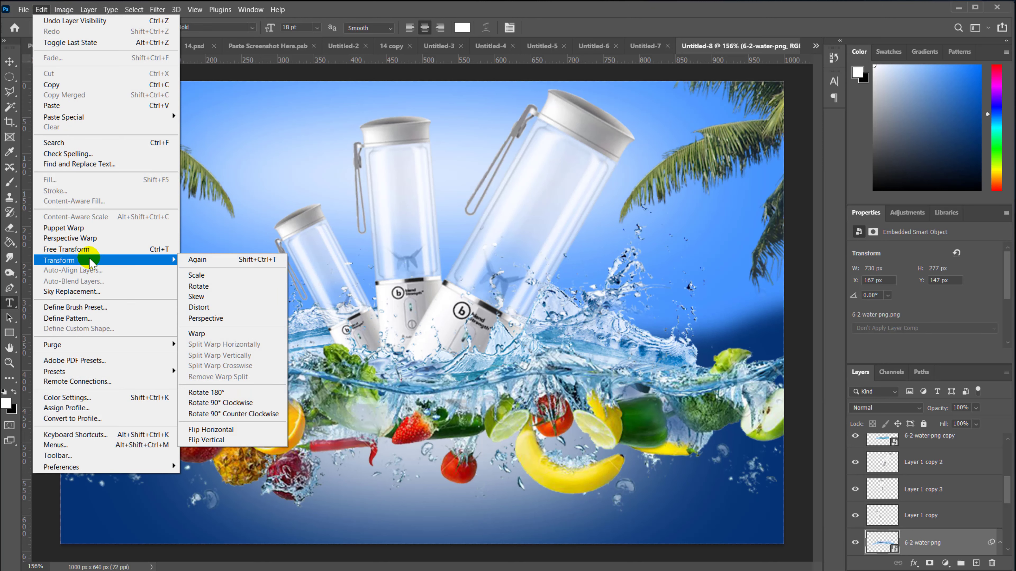
left_click(210, 336)
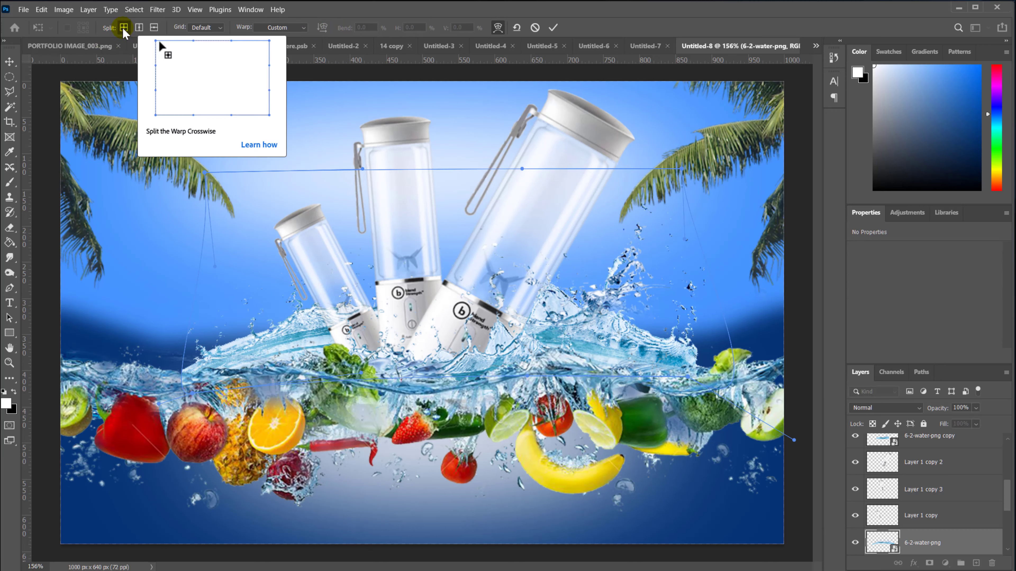
left_click(212, 27)
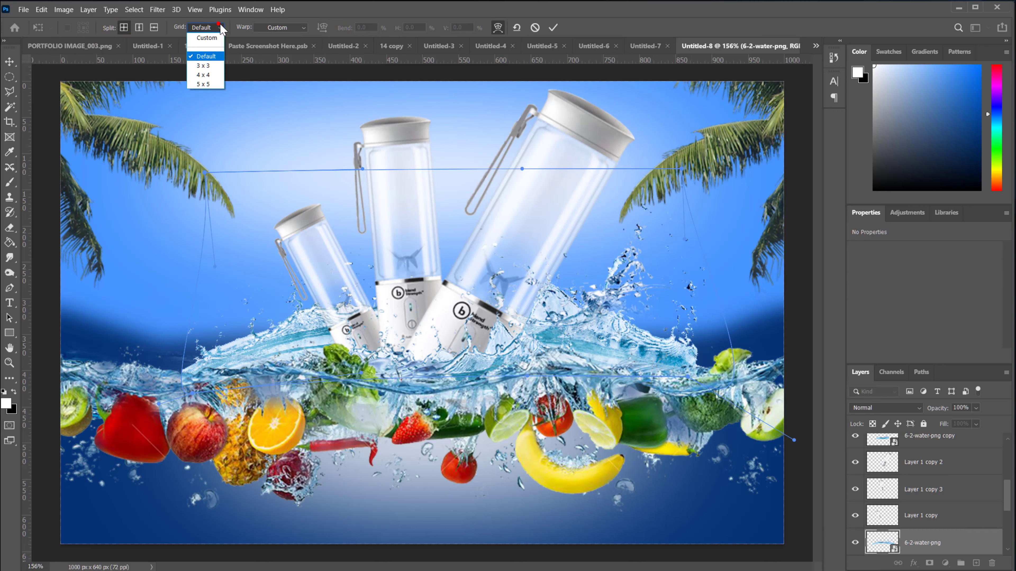
left_click(210, 75)
left_click(488, 231)
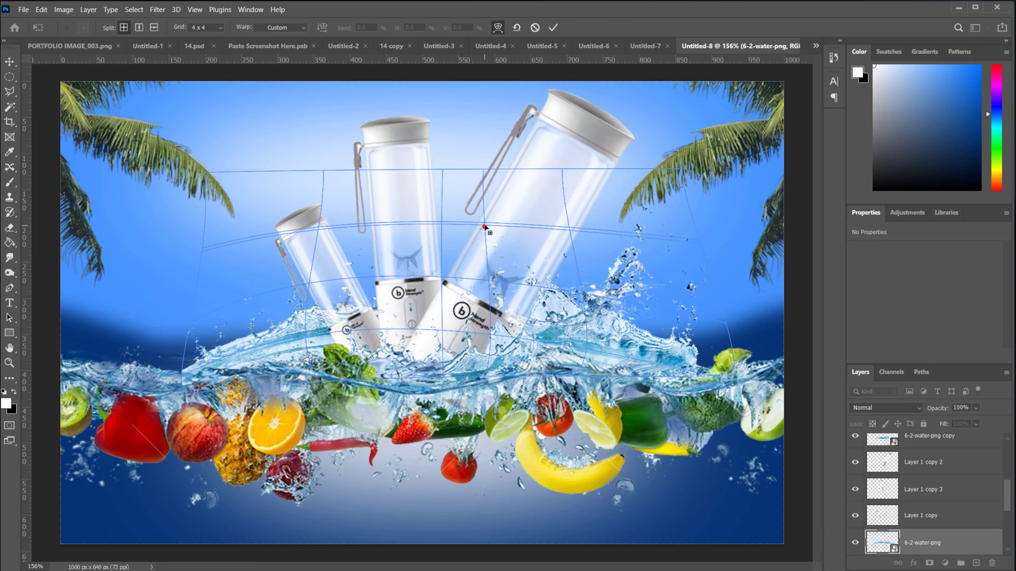
Warp the splash's right slope and both outer ends down into the waterline, adjust its left slope, and apply the warp.
left_click_drag(306, 320, 276, 340)
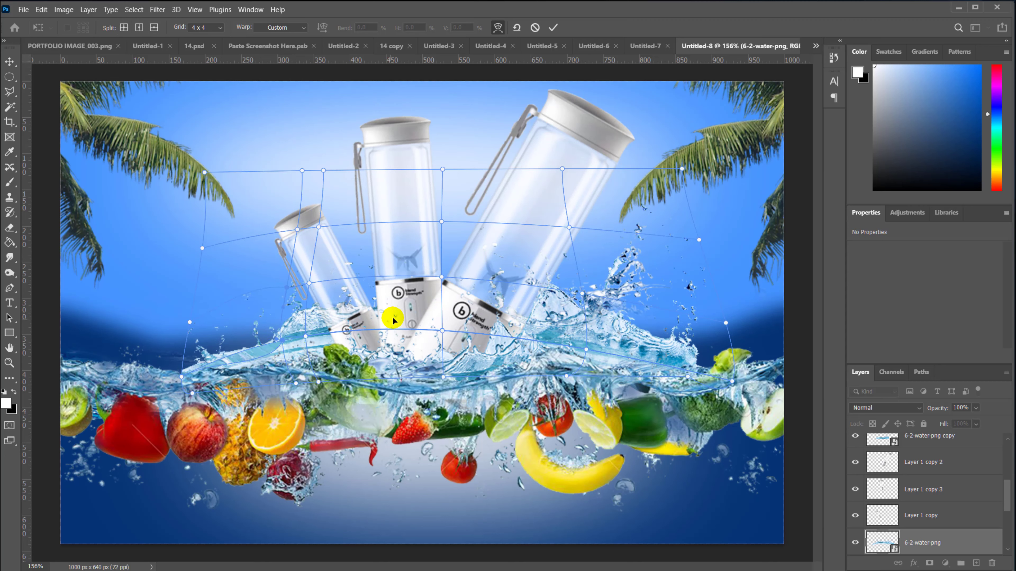
left_click_drag(596, 334, 602, 381)
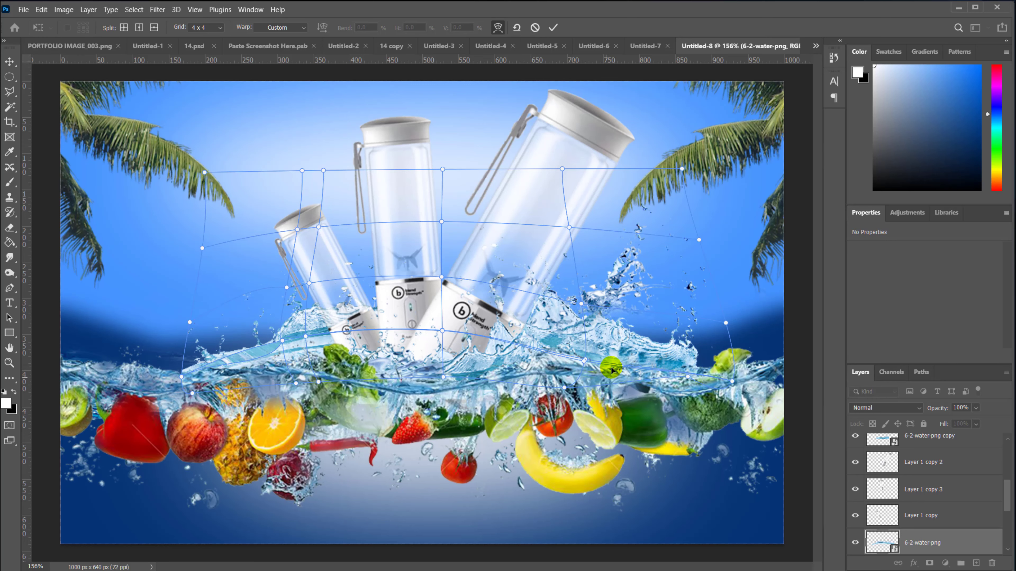
left_click_drag(693, 356, 695, 378)
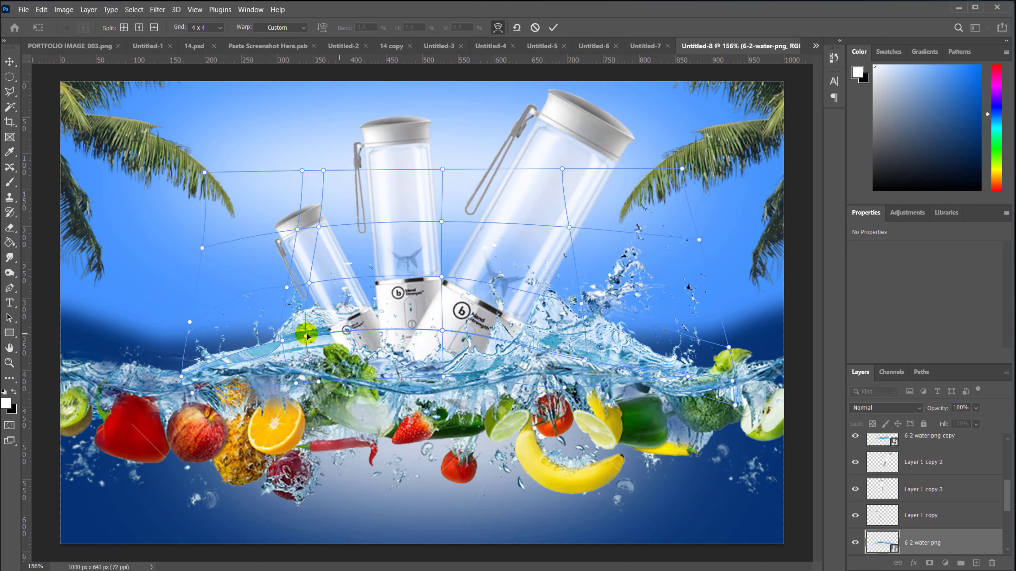
left_click_drag(251, 355, 287, 329)
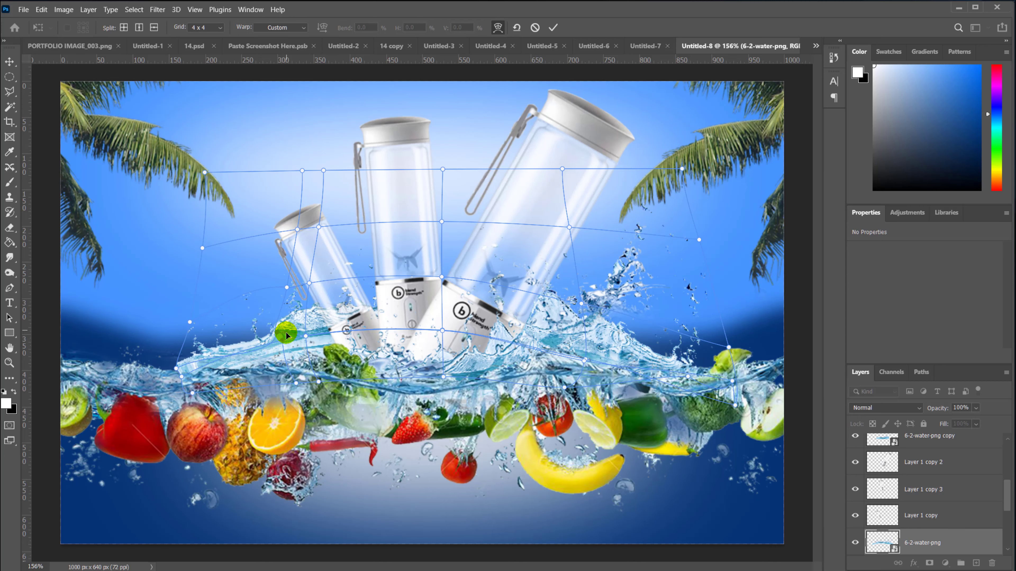
left_click_drag(177, 367, 176, 380)
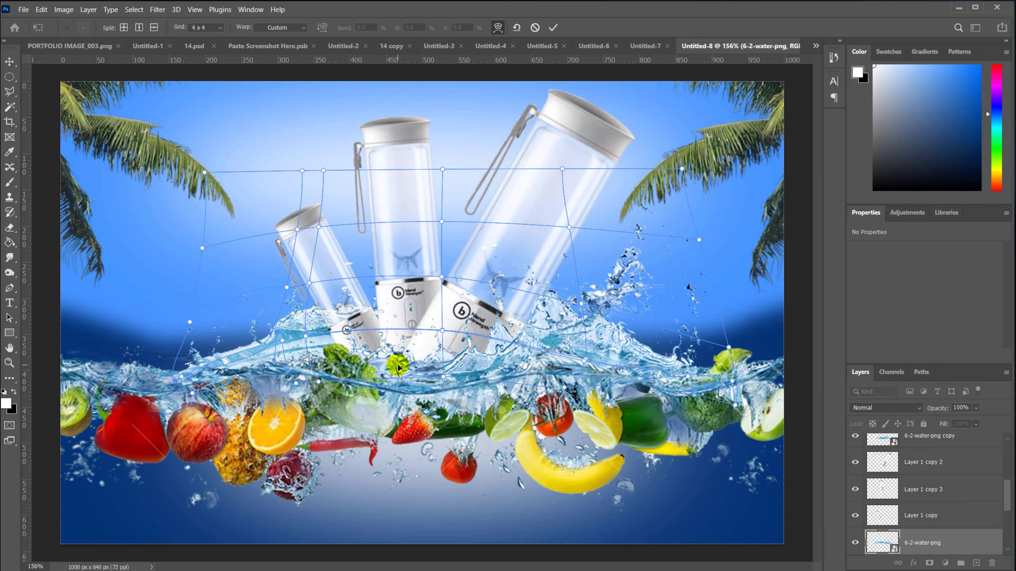
key("Return")
key("t")
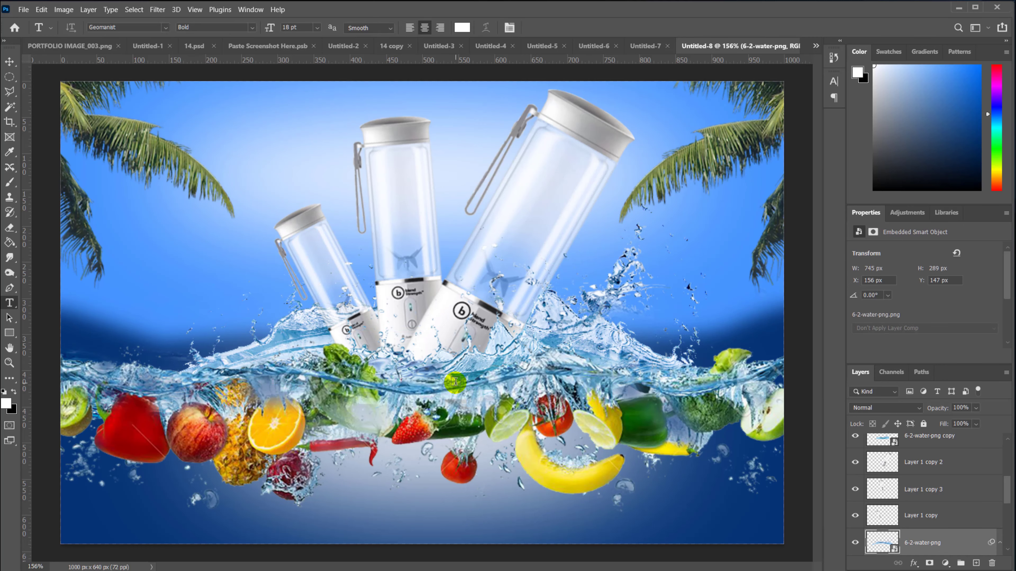
Deselect the 6-2-water-png layer with the Move tool and review the whole composite without transform controls.
scroll(581, 290, "down", 5)
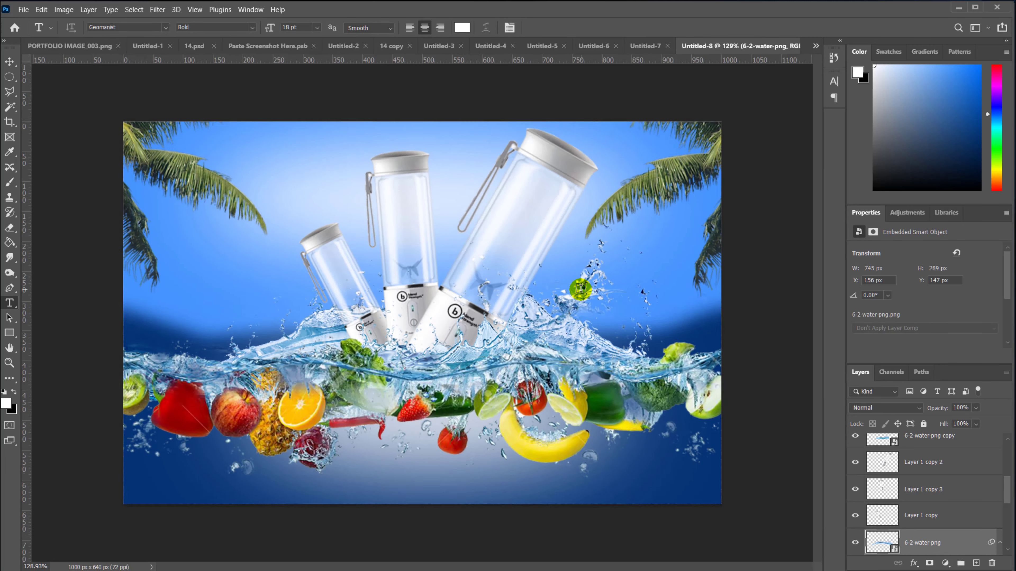
scroll(580, 289, "up", 3)
scroll(581, 290, "up", 1)
scroll(581, 290, "down", 2)
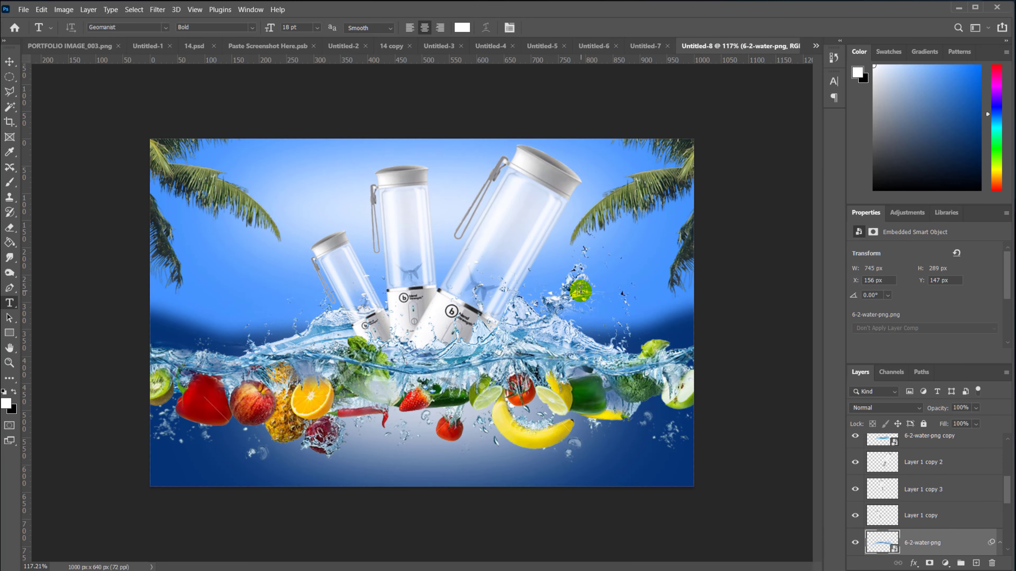
left_click(9, 62)
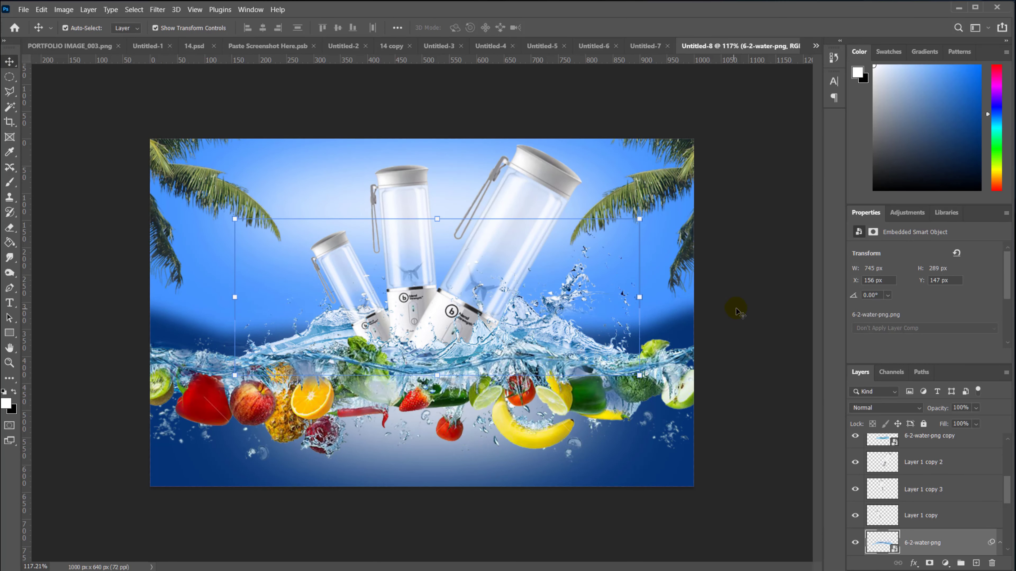
left_click(720, 308)
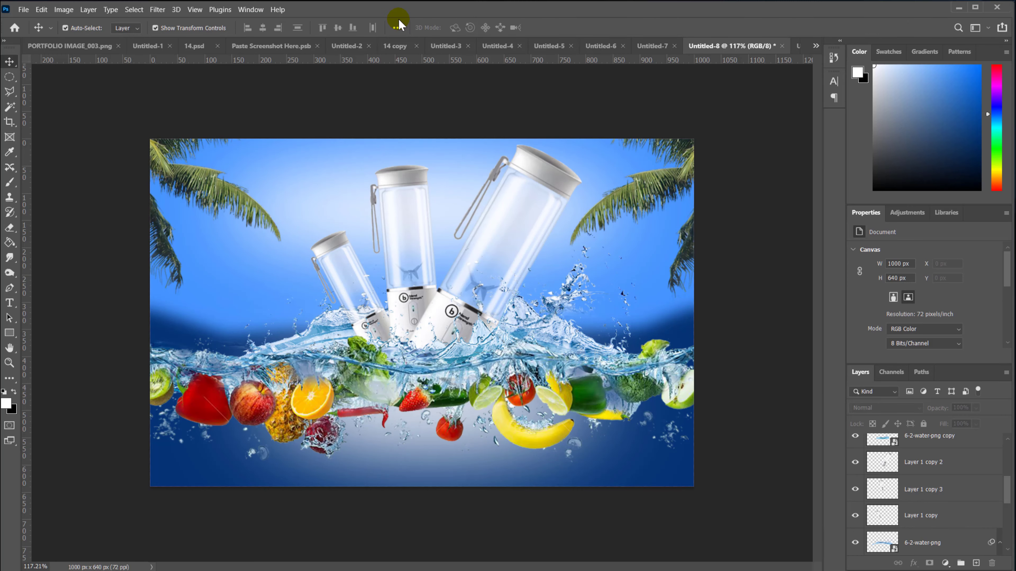
Uncover the BlendStrength product page behind the Photoshop window to examine the original blender photo, and return to the maximized composite.
left_click_drag(399, 19, 497, 493)
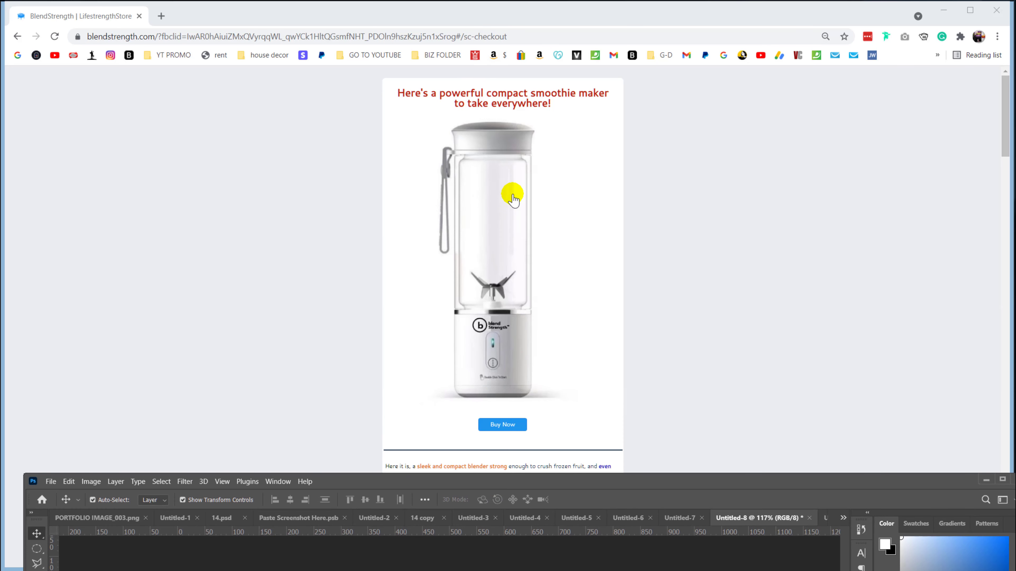
left_click_drag(672, 483, 616, 29)
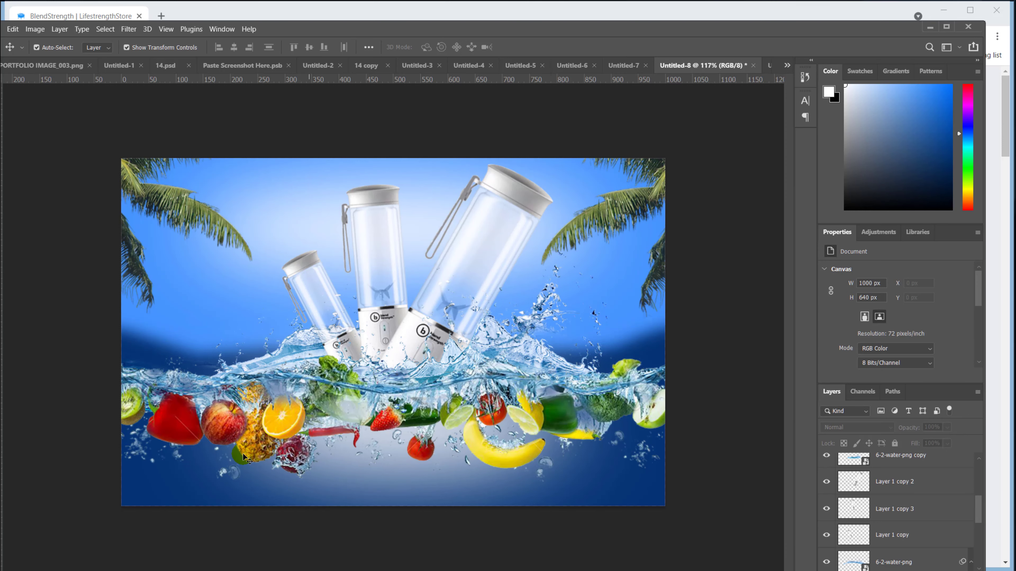
double_click(429, 27)
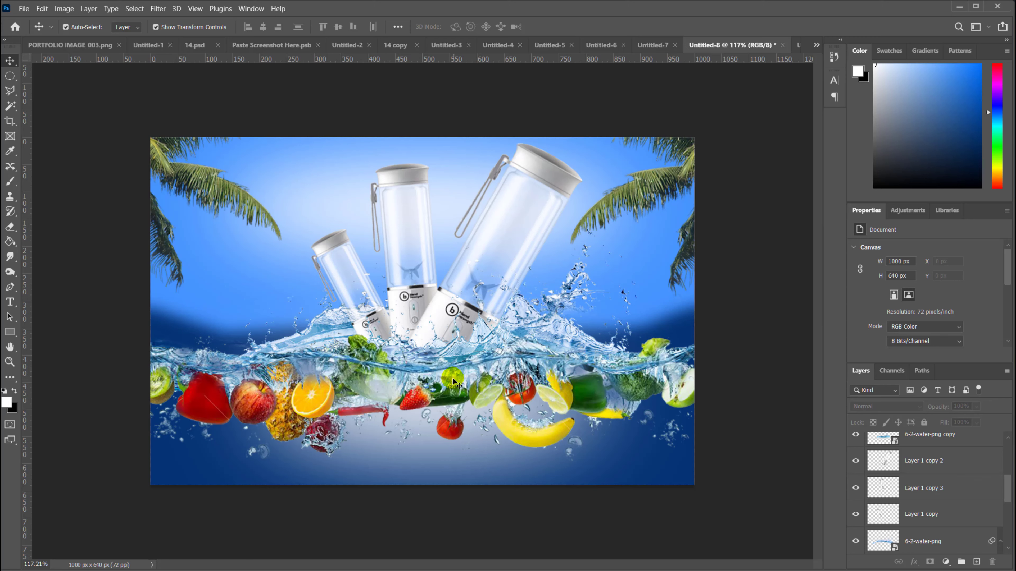
left_click_drag(594, 304, 26, 366)
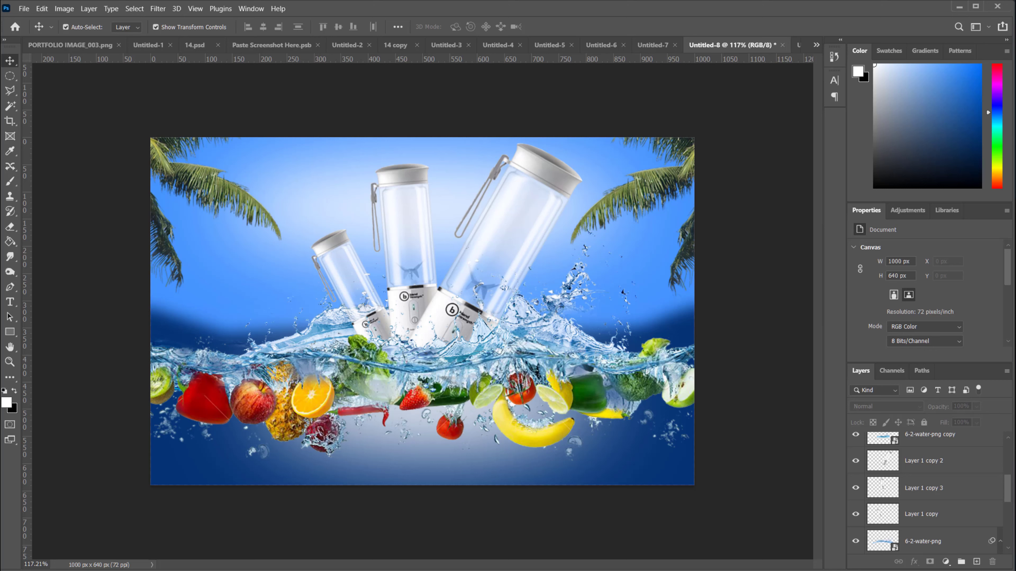